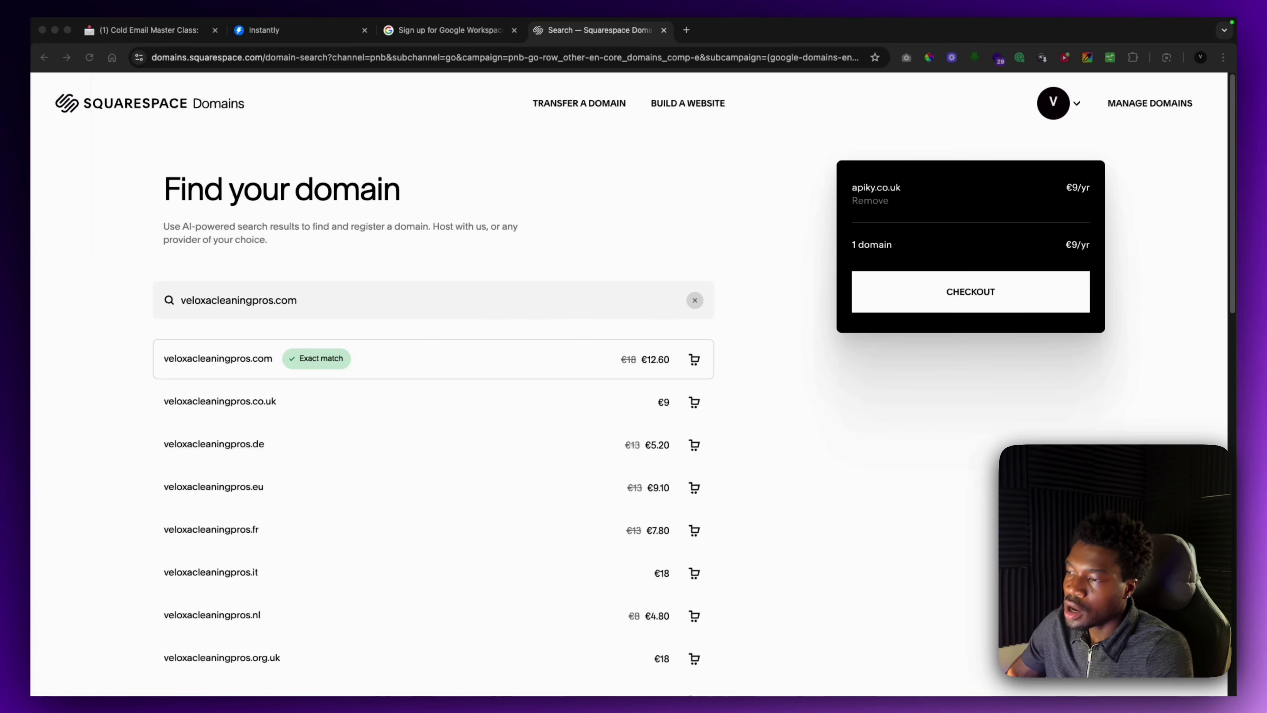
Buy only veloxacleaningpros.com in Squarespace Domains, dropping apiky.co.uk from the cart
{"action": "key", "text": "super+Tab"}
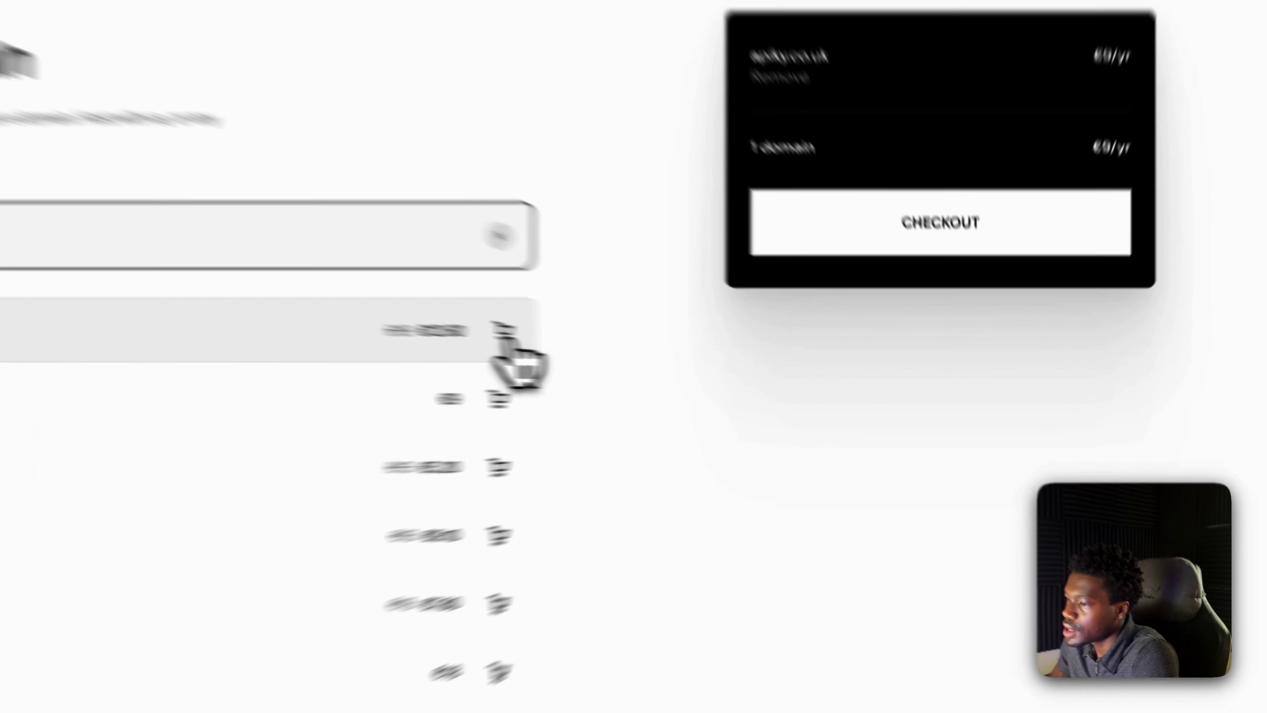
{"action": "left_click", "coordinate": [694, 359]}
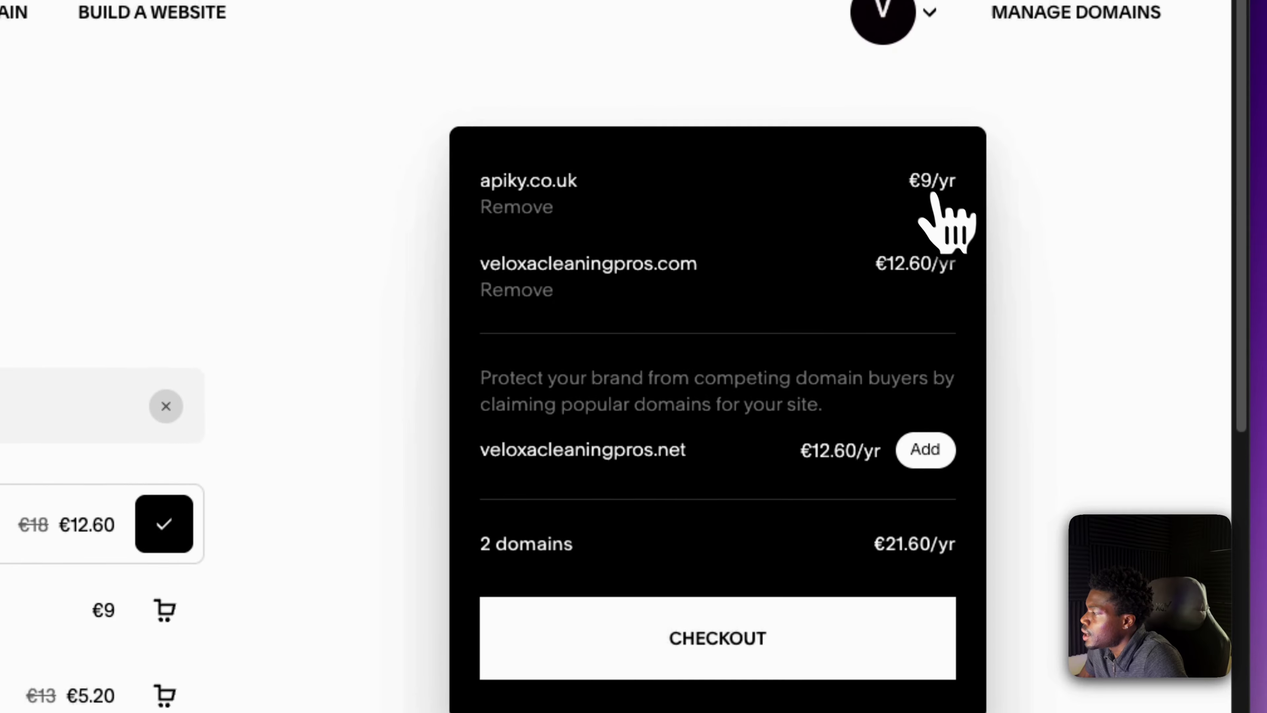
{"action": "left_click", "coordinate": [1032, 9]}
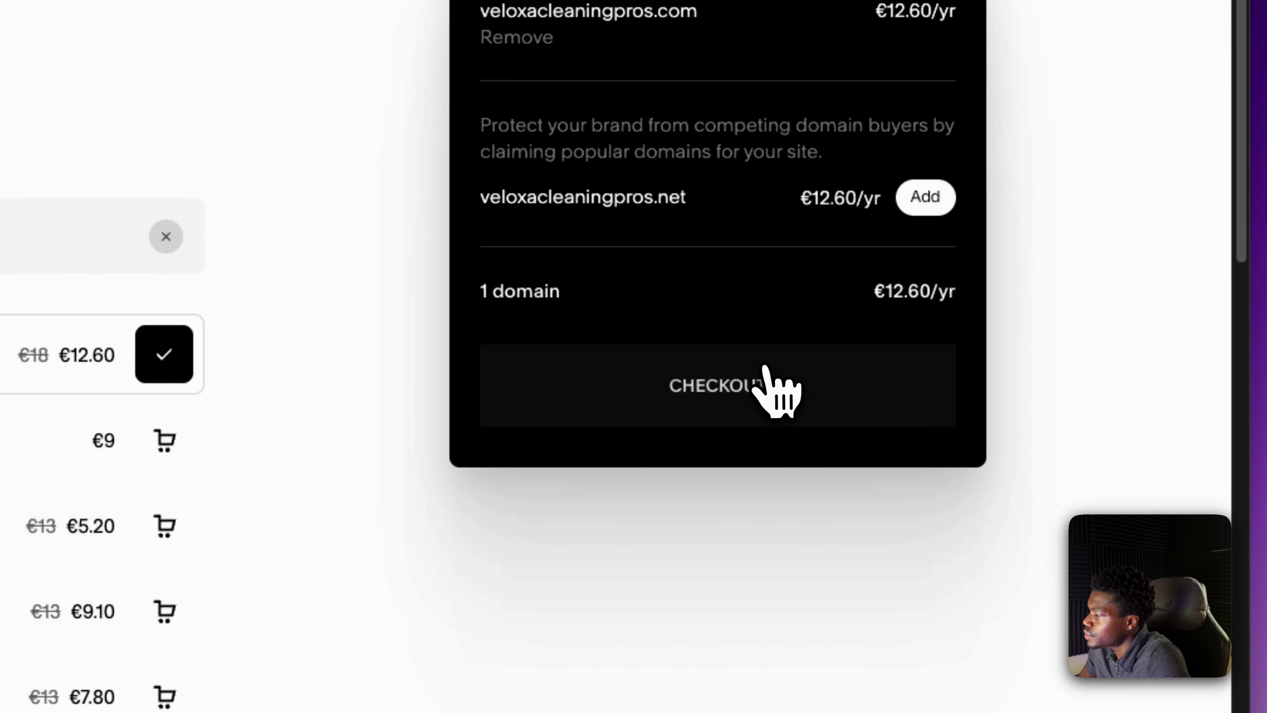
{"action": "left_click", "coordinate": [765, 370]}
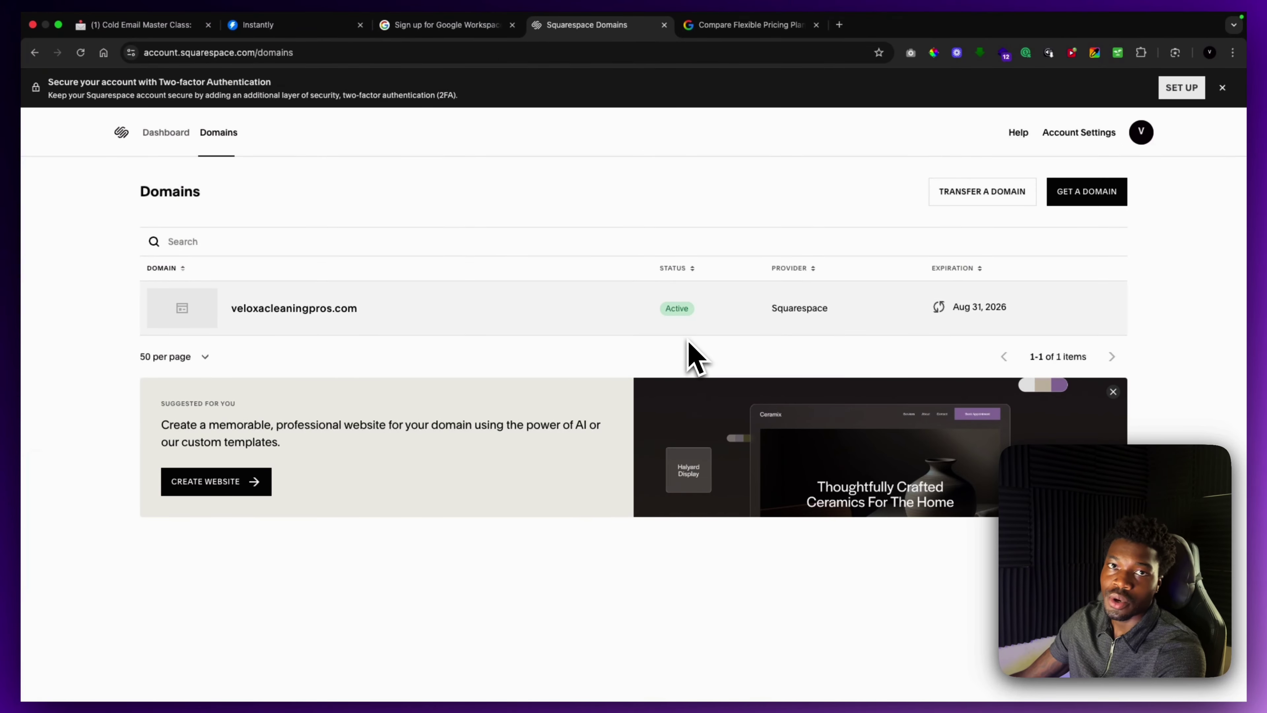
Start a Google Workspace Business Starter trial from the pricing page
{"action": "key", "text": "ctrl+Tab"}
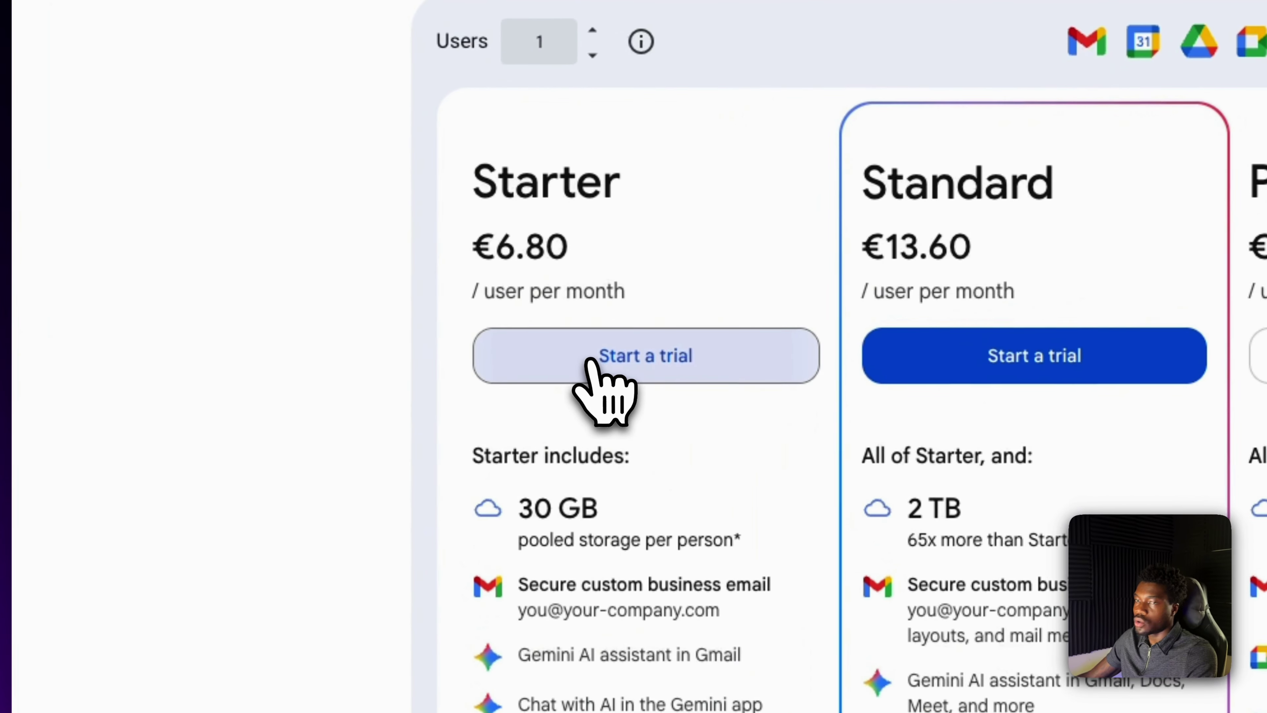
{"action": "left_click", "coordinate": [313, 318]}
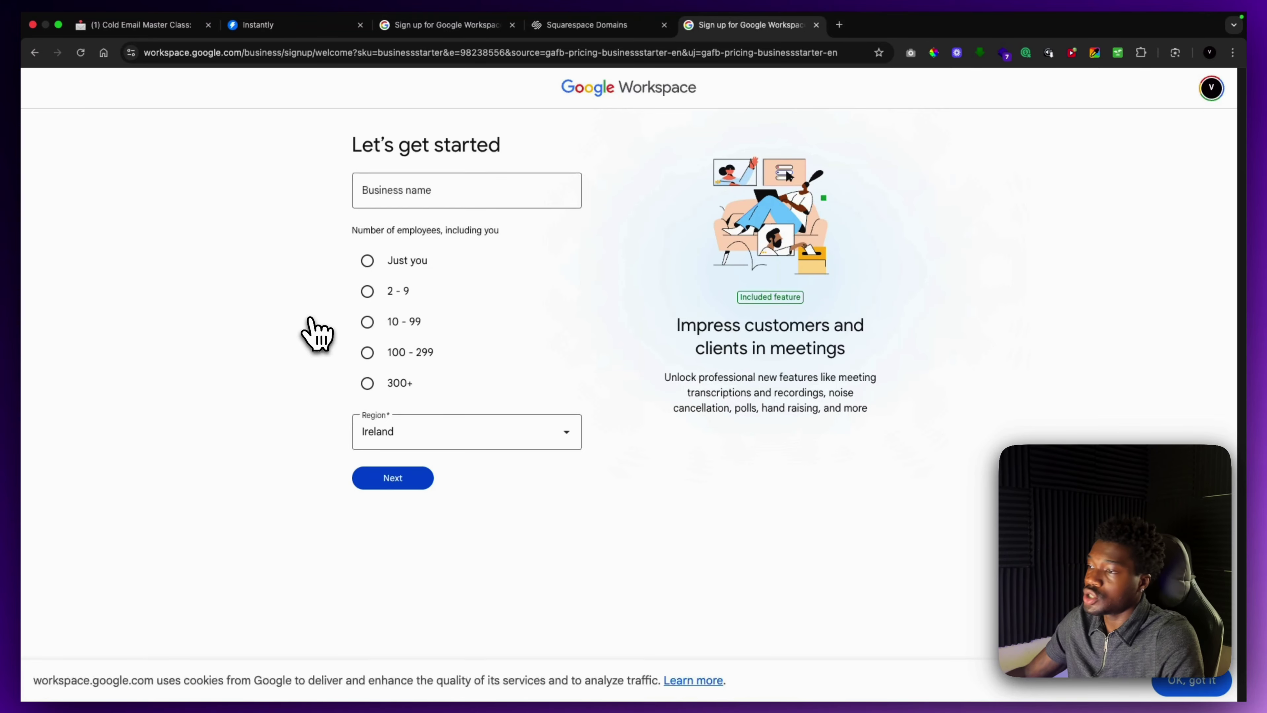
Register business Veloxa with Just you as staff and autofill your name and e-mail
{"action": "triple_click", "coordinate": [435, 190]}
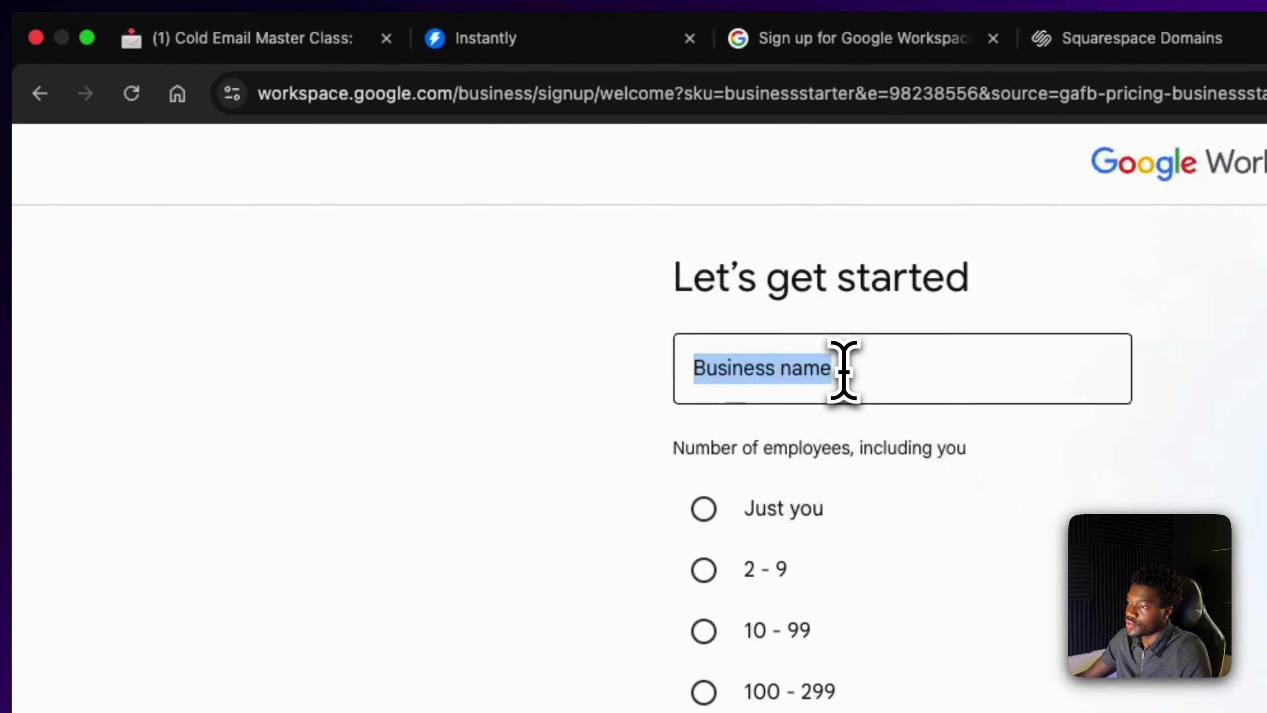
{"action": "left_click", "coordinate": [843, 369]}
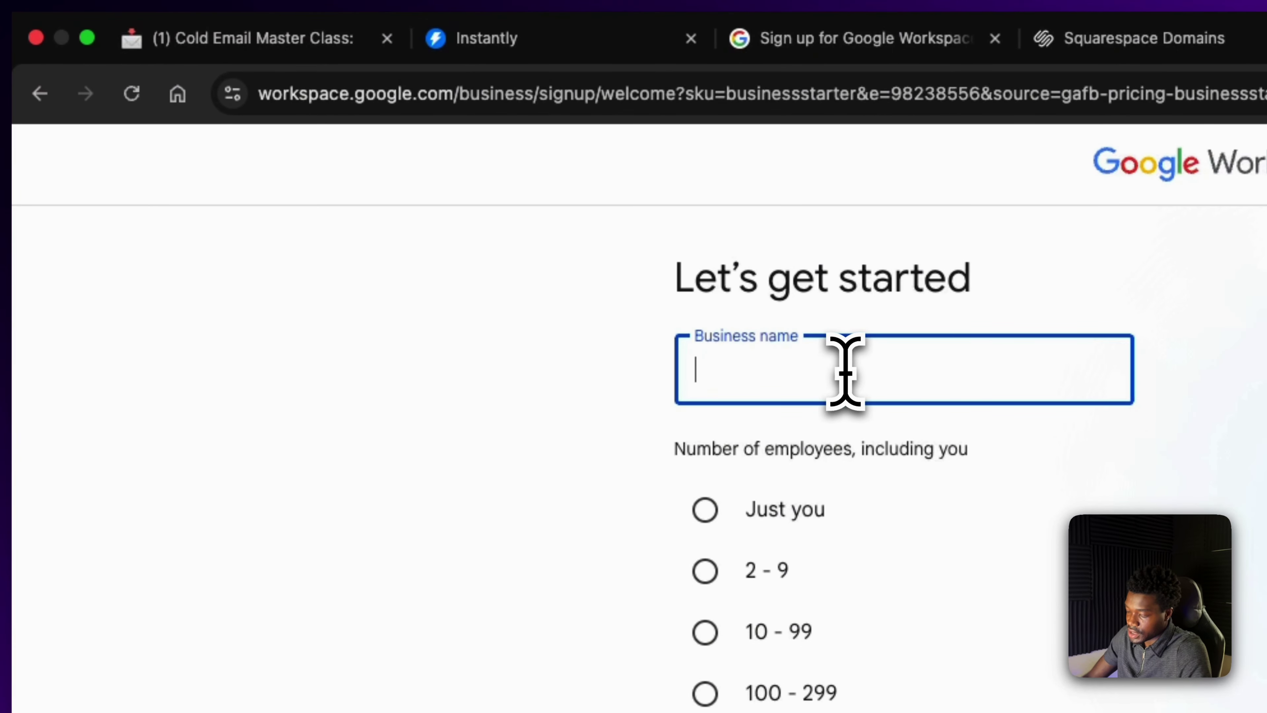
{"action": "type", "text": "Velo"}
{"action": "type", "text": "ra"}
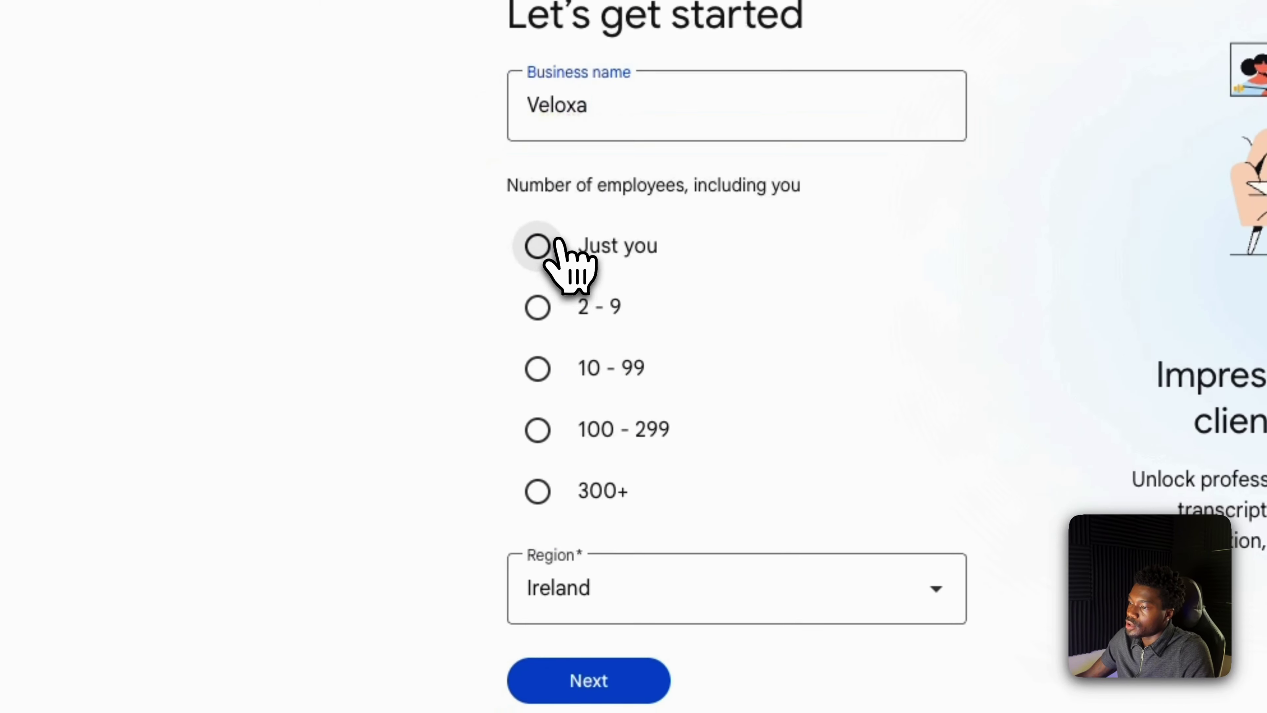
{"action": "left_click", "coordinate": [549, 710]}
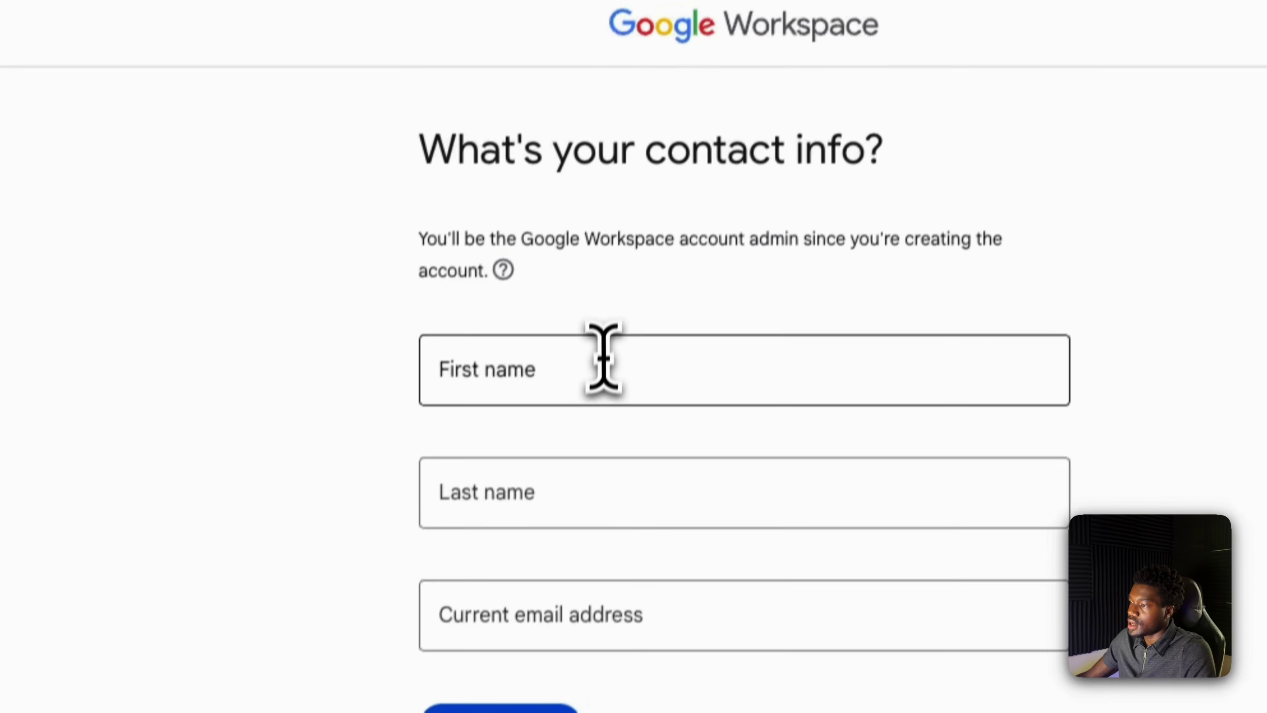
{"action": "left_click", "coordinate": [604, 362]}
{"action": "left_click", "coordinate": [708, 451]}
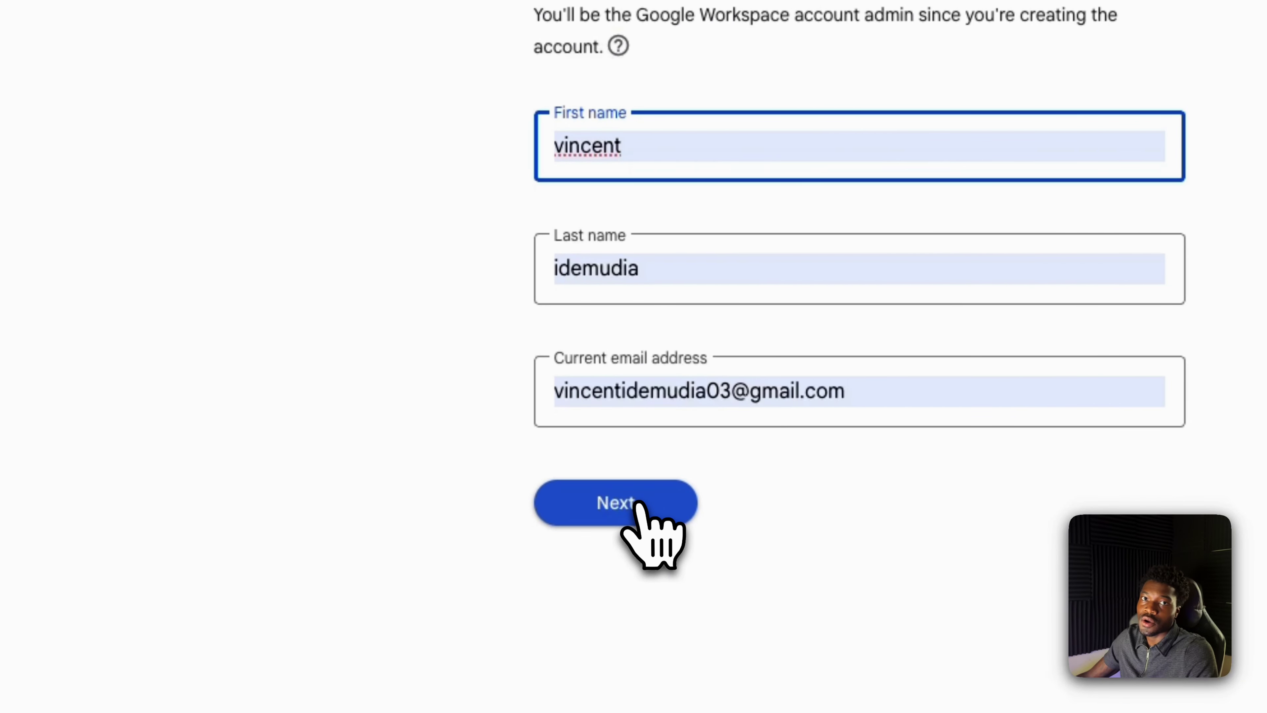
{"action": "left_click", "coordinate": [637, 503]}
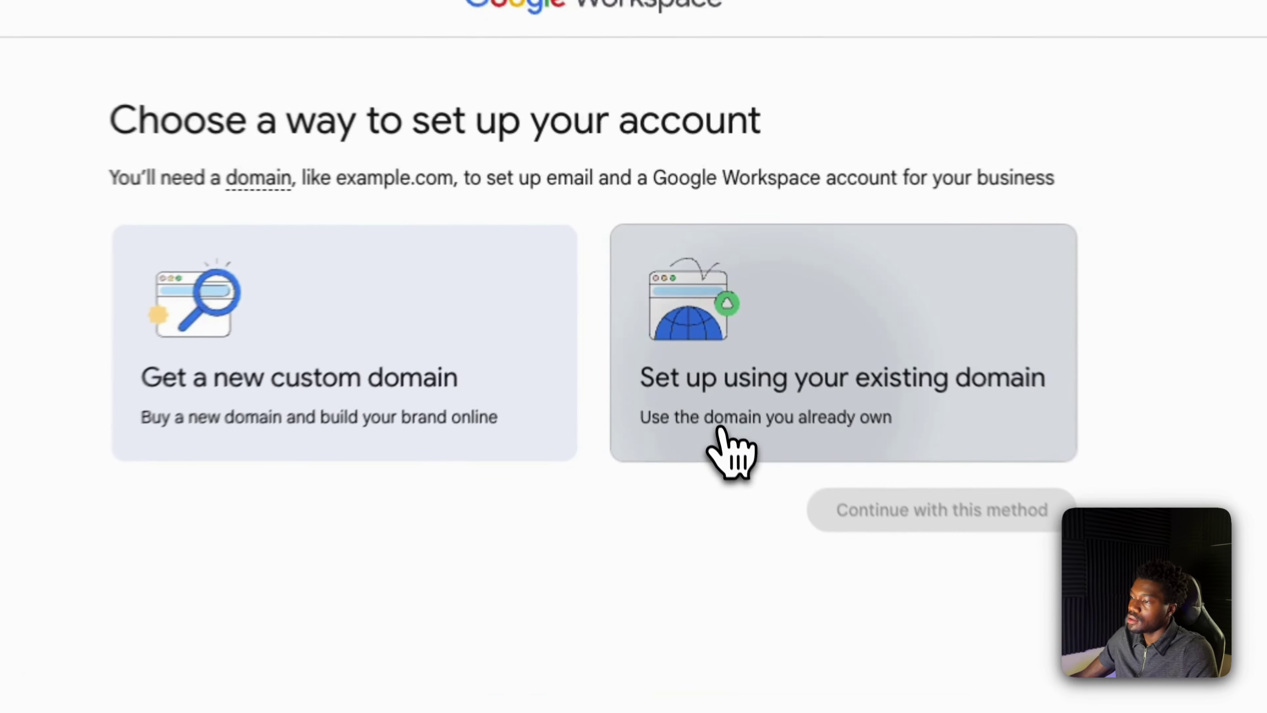
Choose to set up Google Workspace with an existing domain
{"action": "left_click", "coordinate": [699, 320]}
{"action": "left_click", "coordinate": [763, 359]}
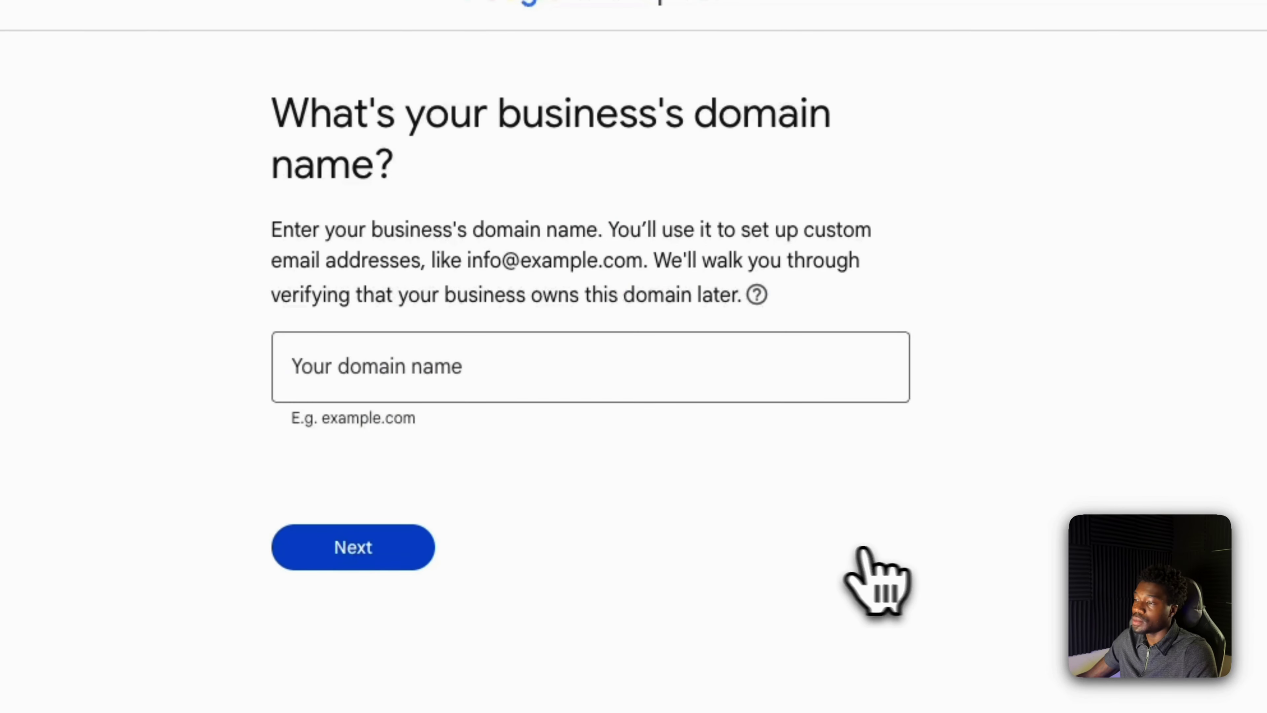
{"action": "left_click", "coordinate": [394, 379]}
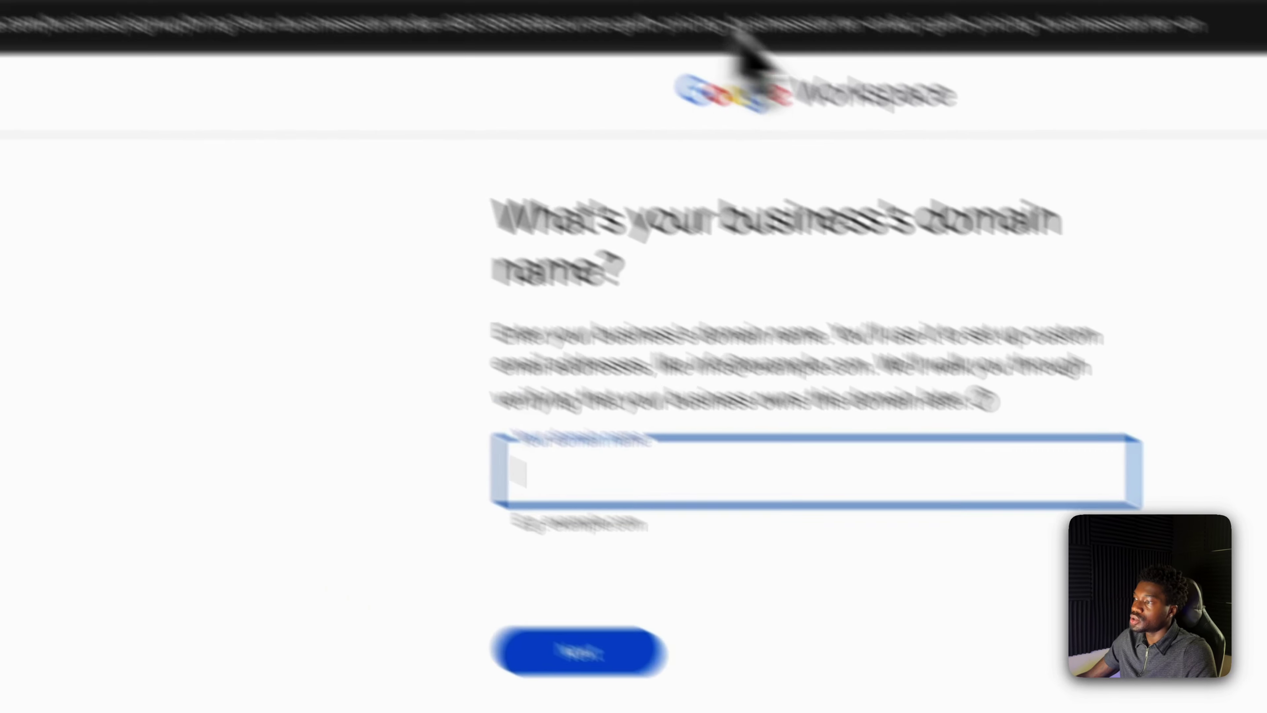
Copy veloxacleaningpros.com from Squarespace Domains and submit it as the business domain
{"action": "left_click", "coordinate": [903, 40]}
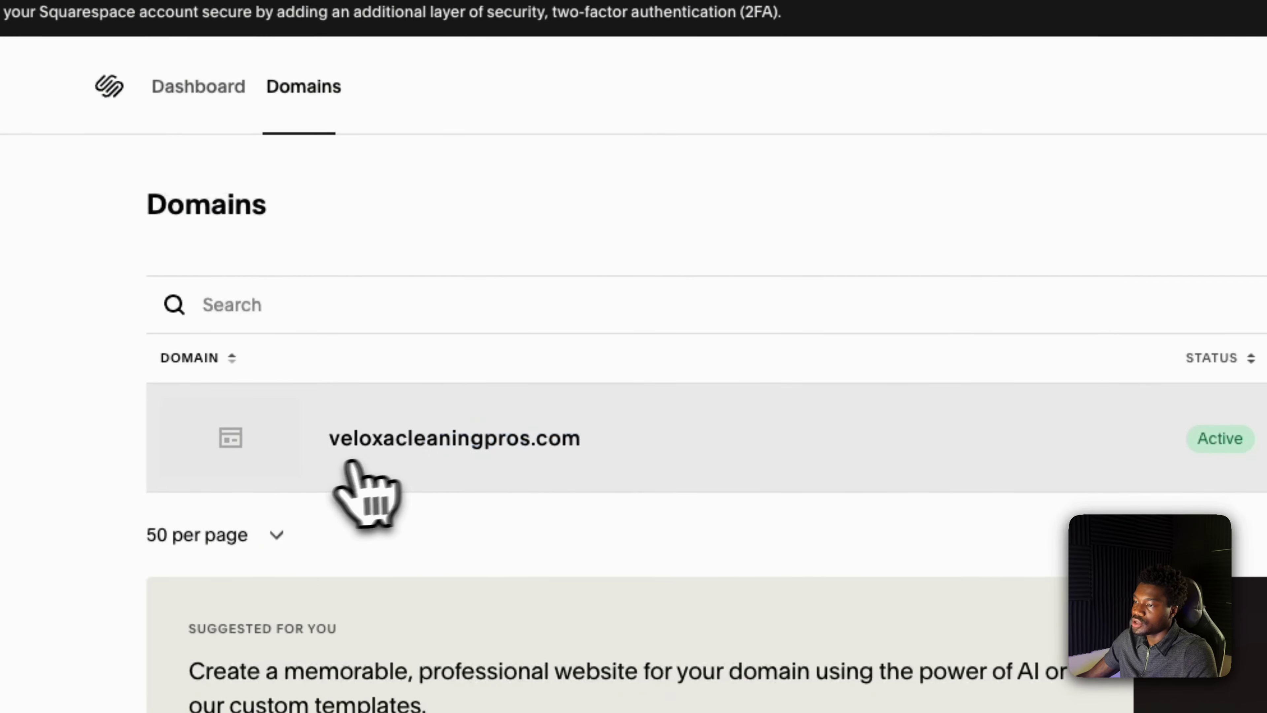
{"action": "double_click", "coordinate": [329, 436]}
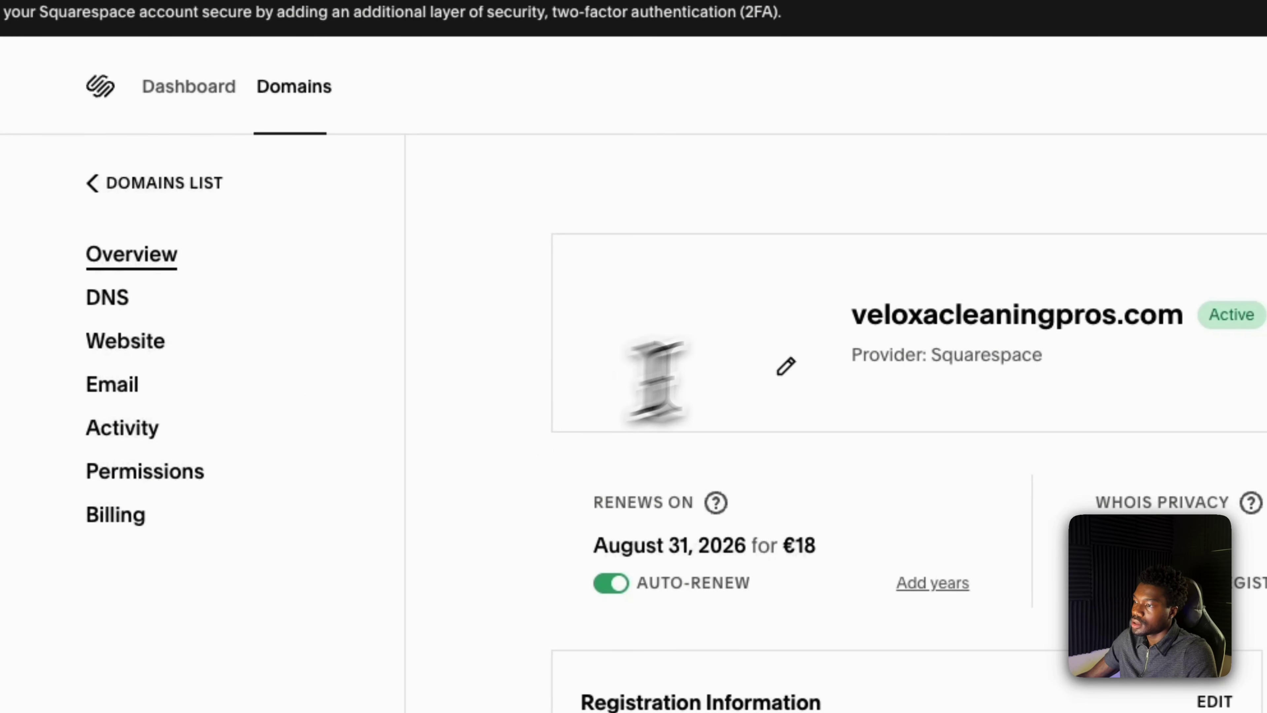
{"action": "left_click", "coordinate": [886, 339]}
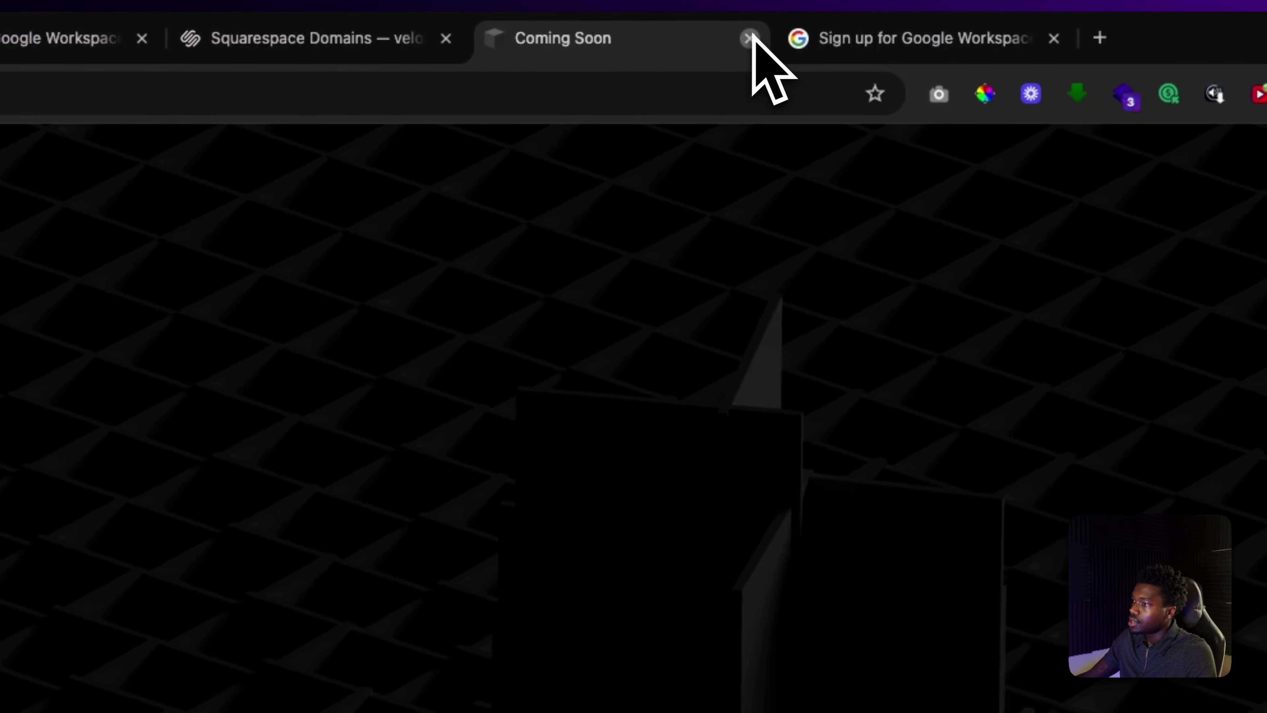
{"action": "left_click", "coordinate": [806, 27]}
{"action": "left_click_drag", "start_coordinate": [496, 474], "coordinate": [207, 473]}
{"action": "left_click_drag", "start_coordinate": [248, 509], "coordinate": [289, 484]}
{"action": "left_click_drag", "start_coordinate": [409, 484], "coordinate": [677, 489]}
{"action": "key", "text": "super+c"}
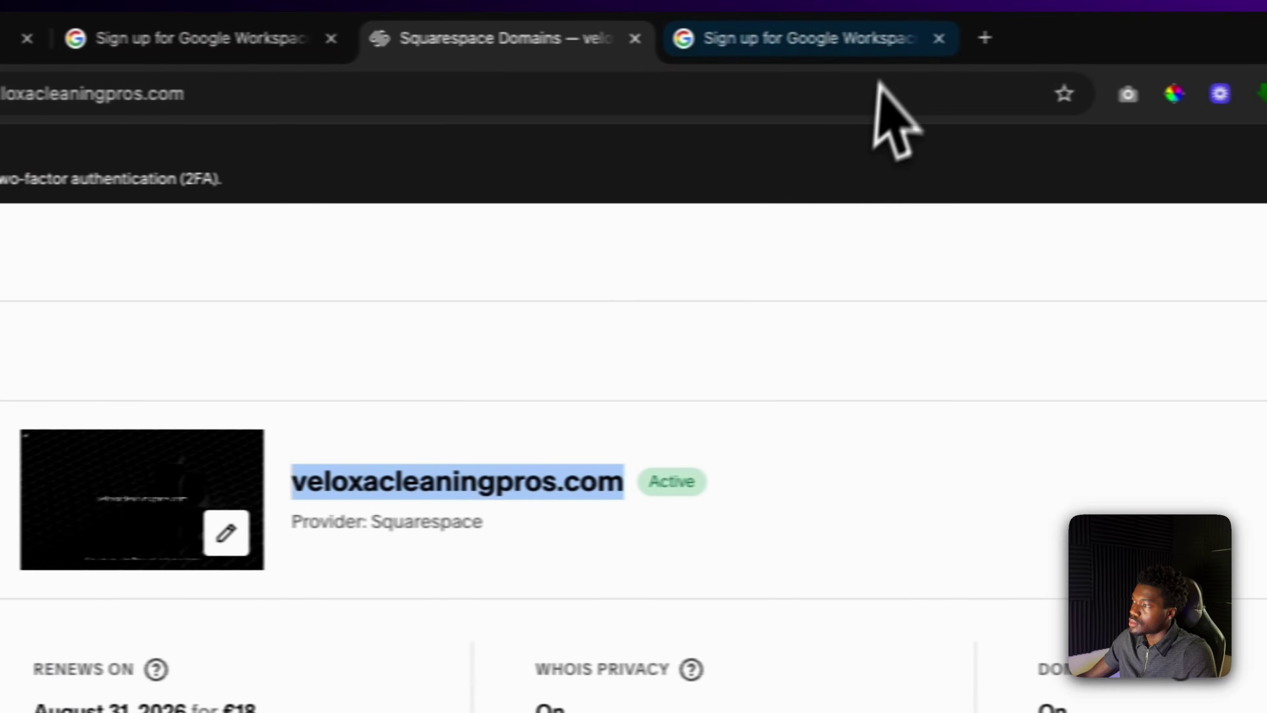
{"action": "left_click", "coordinate": [938, 38]}
{"action": "key", "text": "super+v"}
{"action": "left_click", "coordinate": [491, 574]}
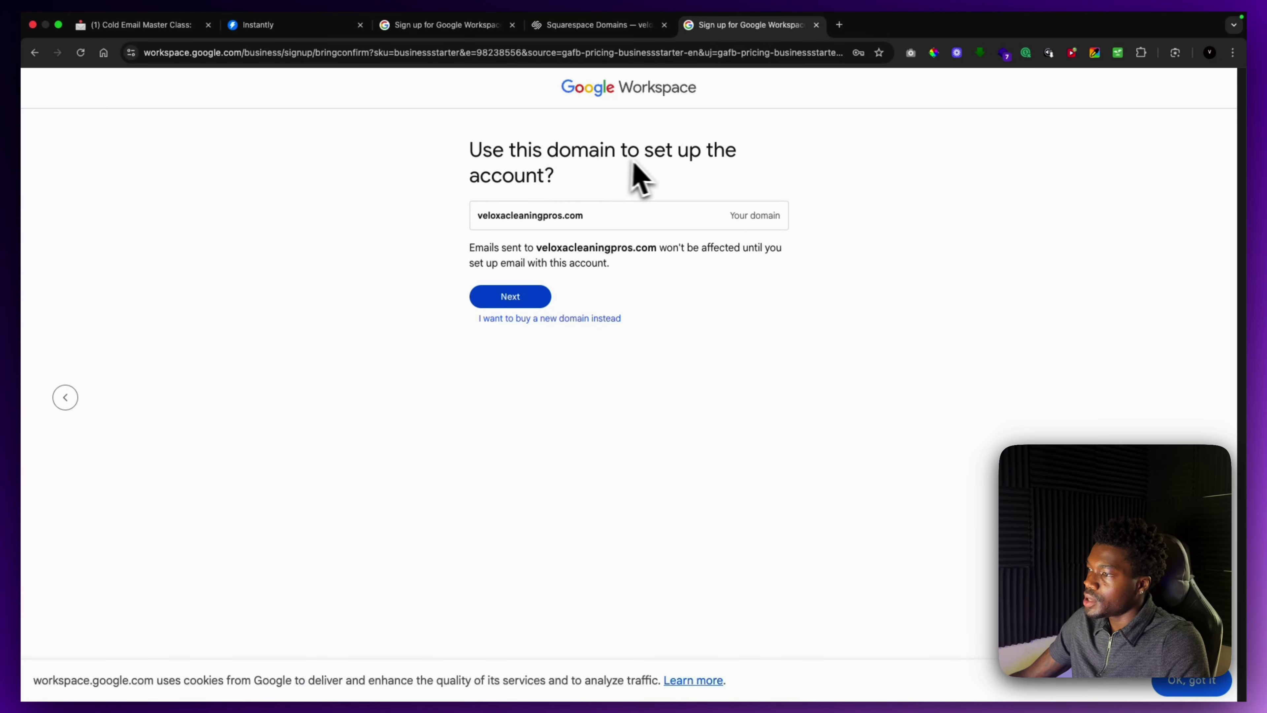
Confirm veloxacleaningpros.com as the signup domain and enter the admin username
{"action": "left_click", "coordinate": [514, 299]}
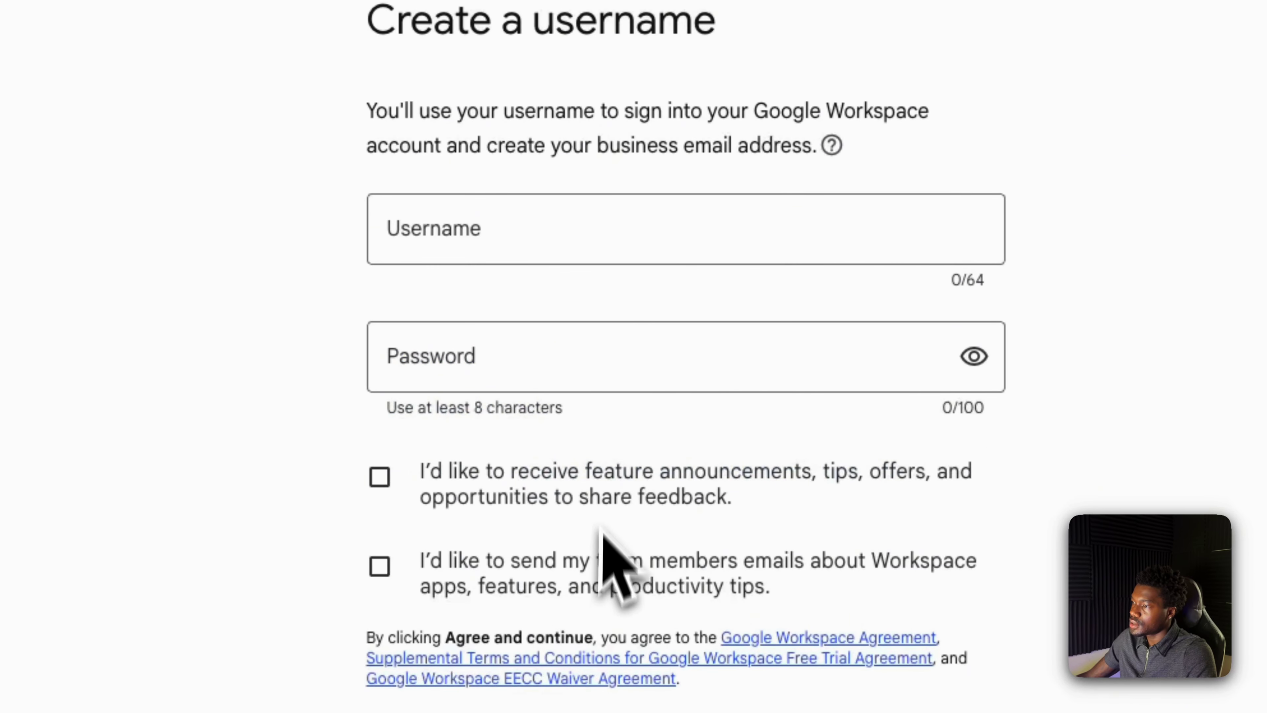
{"action": "left_click", "coordinate": [486, 230]}
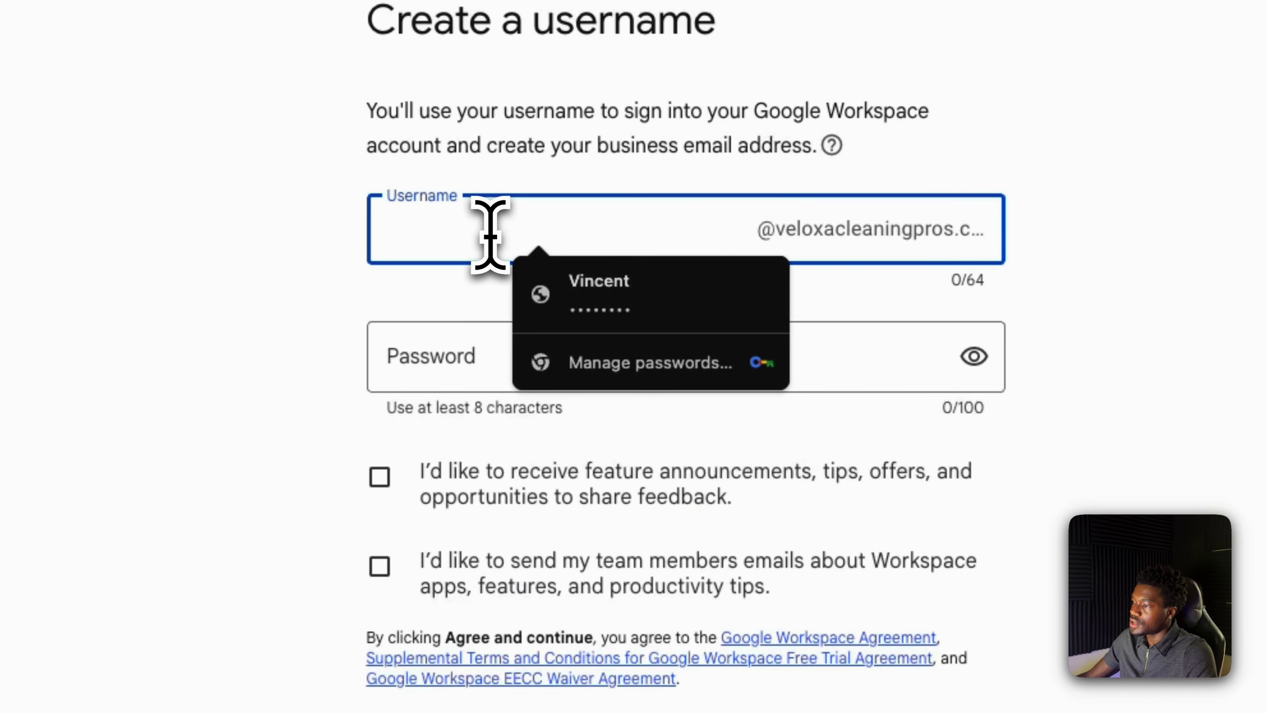
{"action": "left_click", "coordinate": [566, 283]}
{"action": "left_click", "coordinate": [617, 227]}
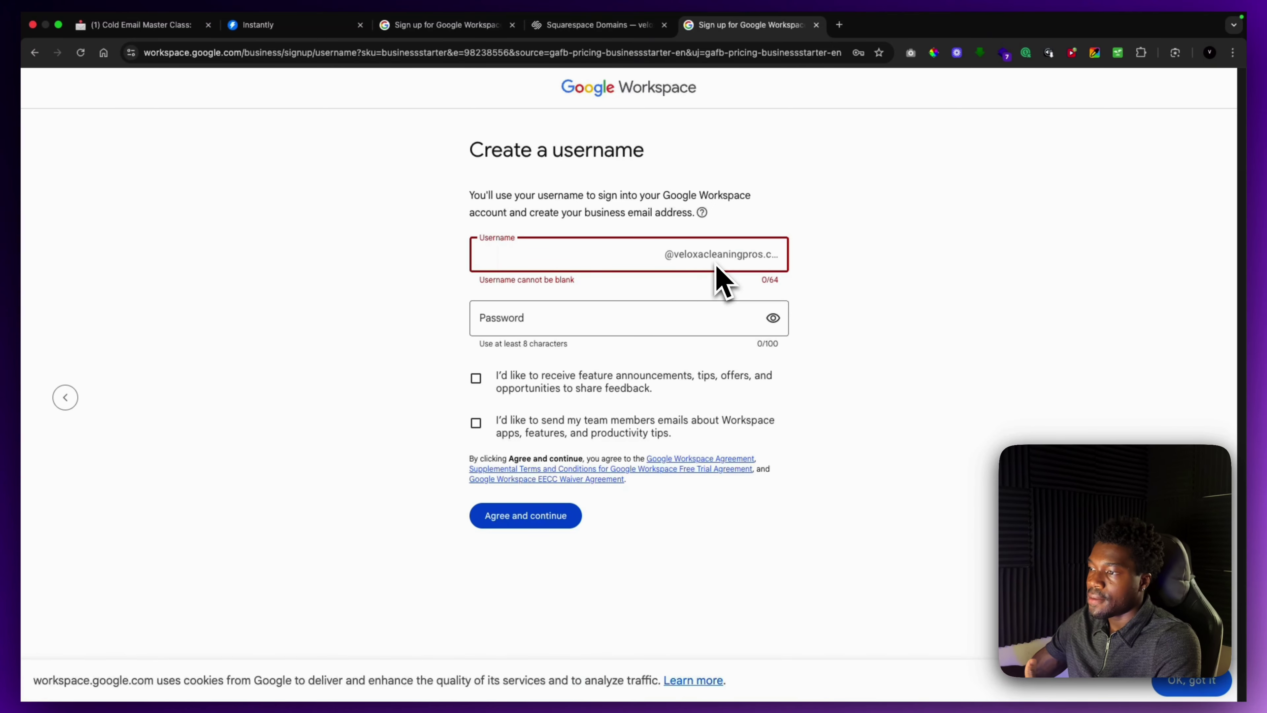
{"action": "type", "text": "V"}
{"action": "key", "text": "Caps_Lock"}
{"action": "type", "text": "i"}
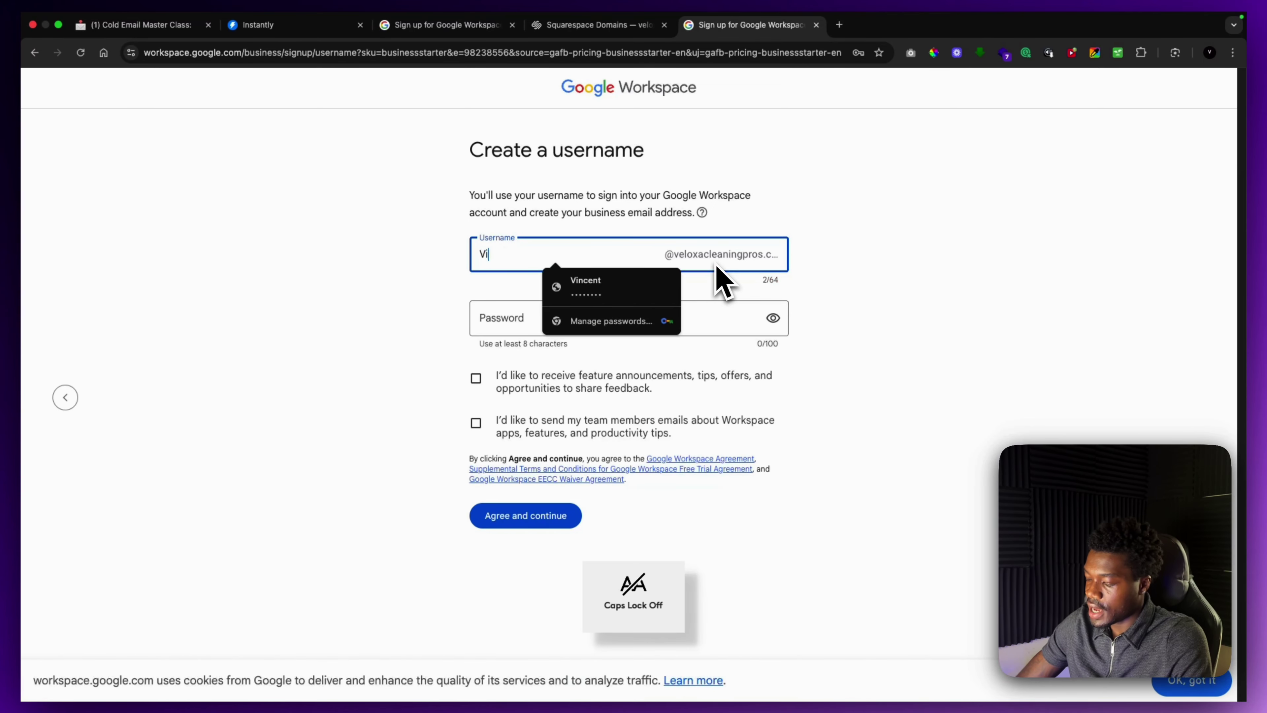
{"action": "type", "text": "ncent"}
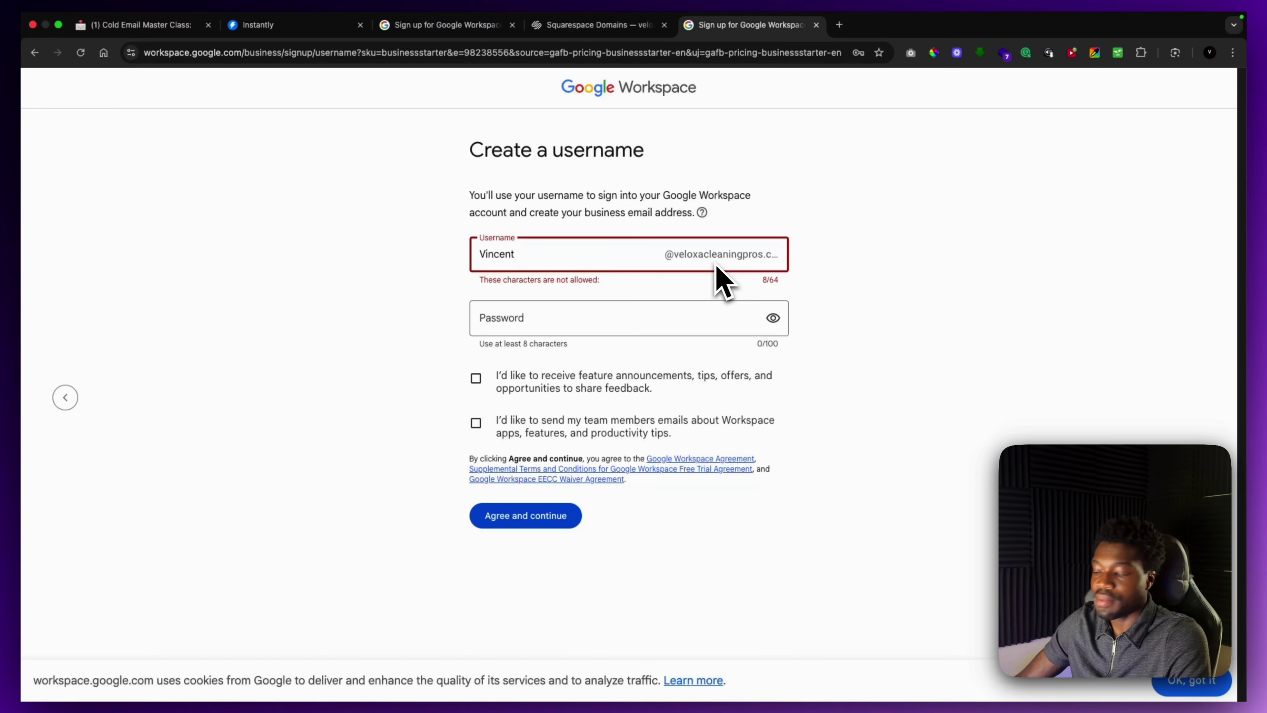
{"action": "key", "text": "BackSpace"}
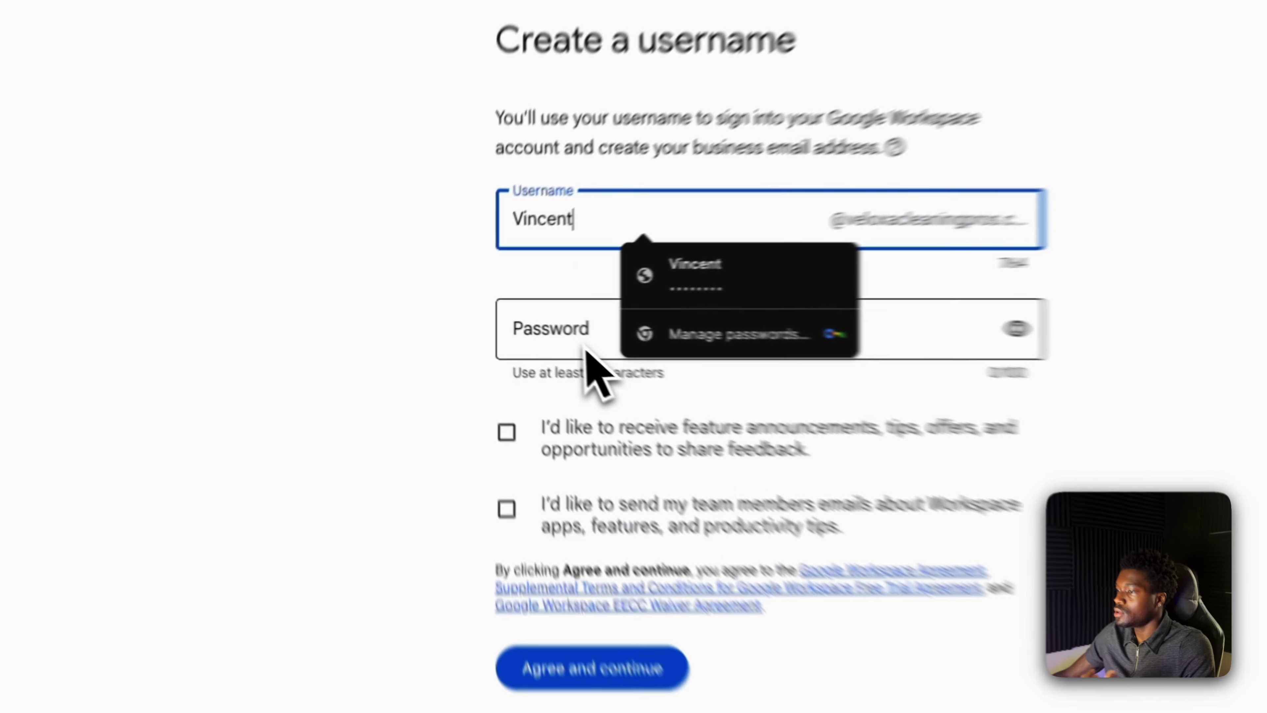
{"action": "left_click", "coordinate": [524, 323]}
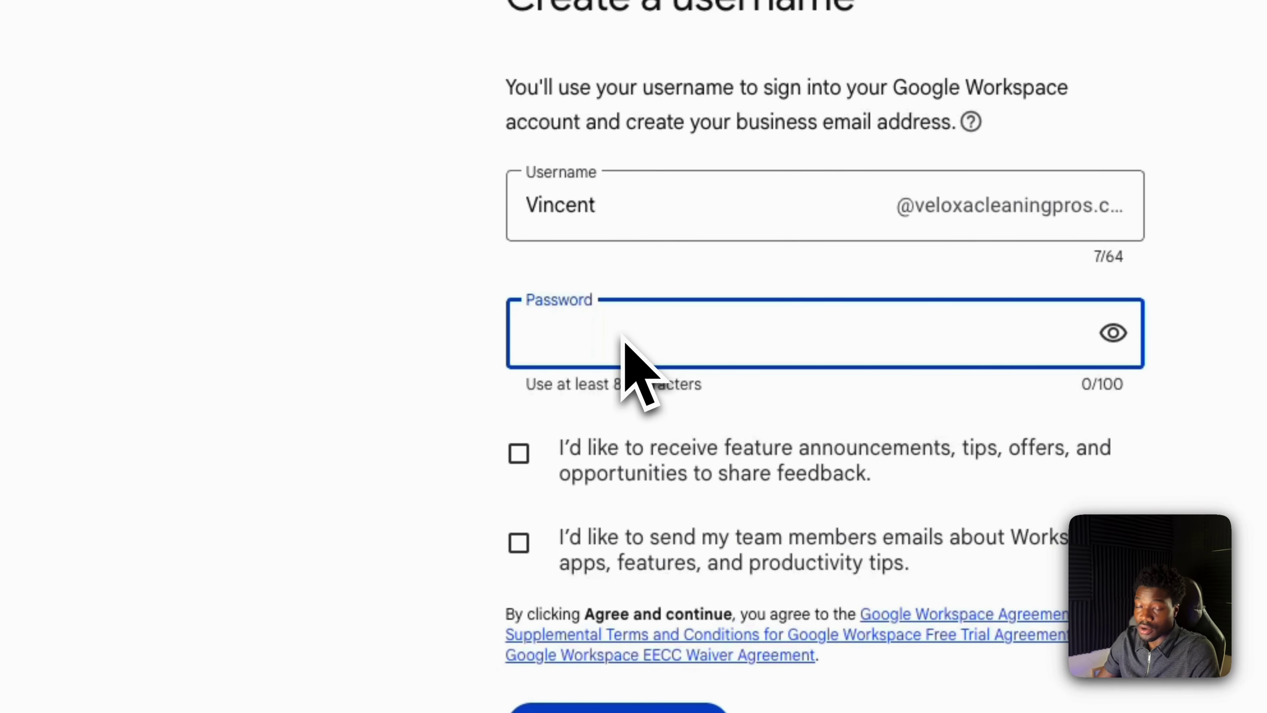
{"action": "key", "text": "Caps_Lock"}
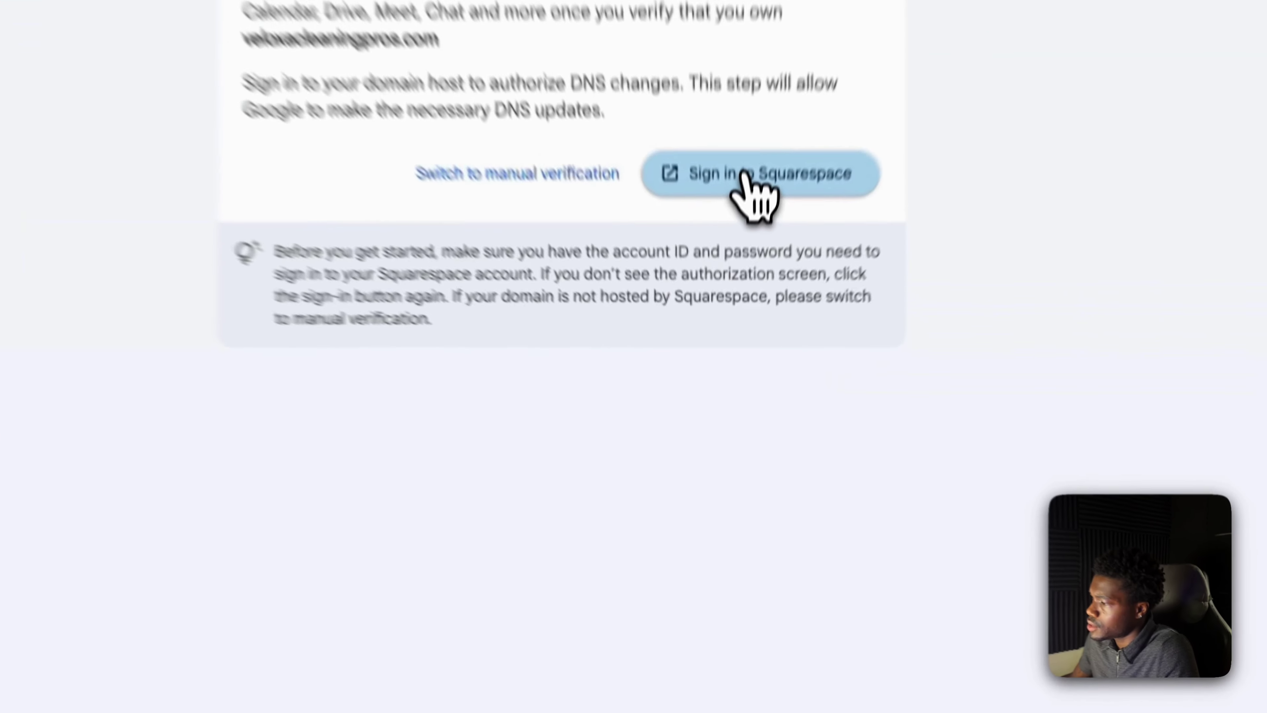
Sign in to Squarespace and confirm Google's authorization to connect veloxacleaningpros.com
{"action": "left_click", "coordinate": [729, 294]}
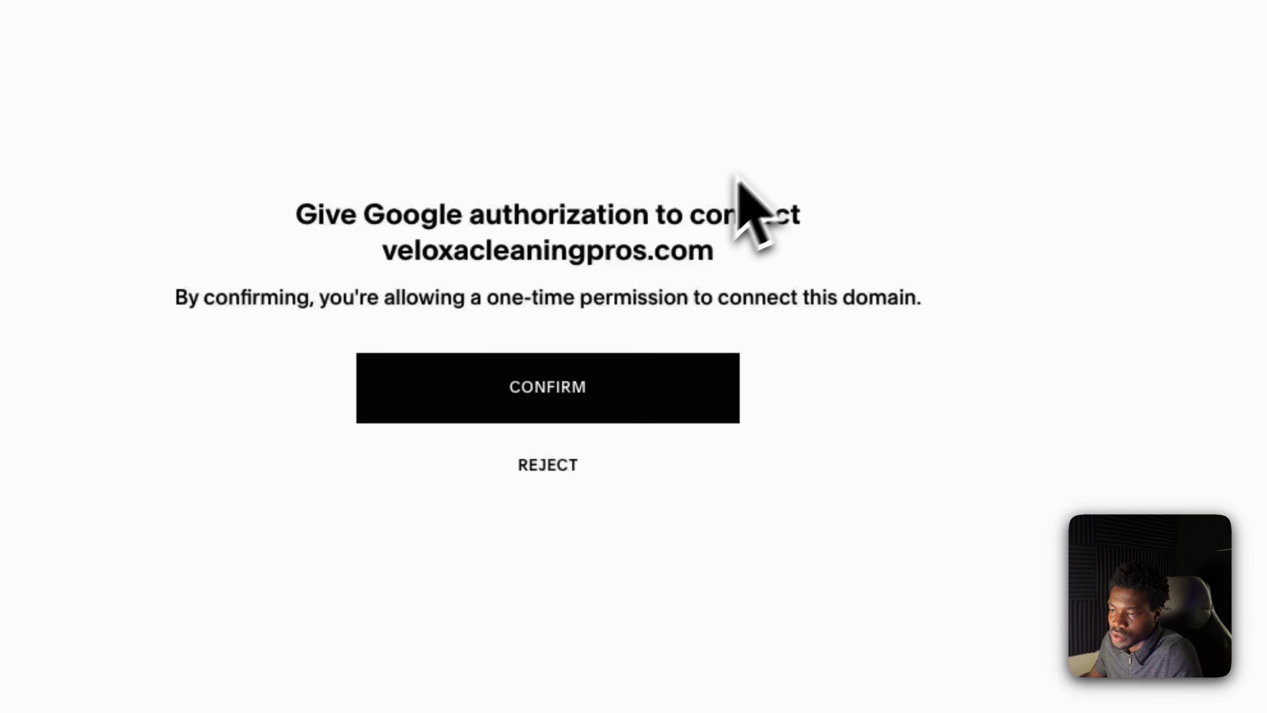
{"action": "left_click", "coordinate": [581, 402]}
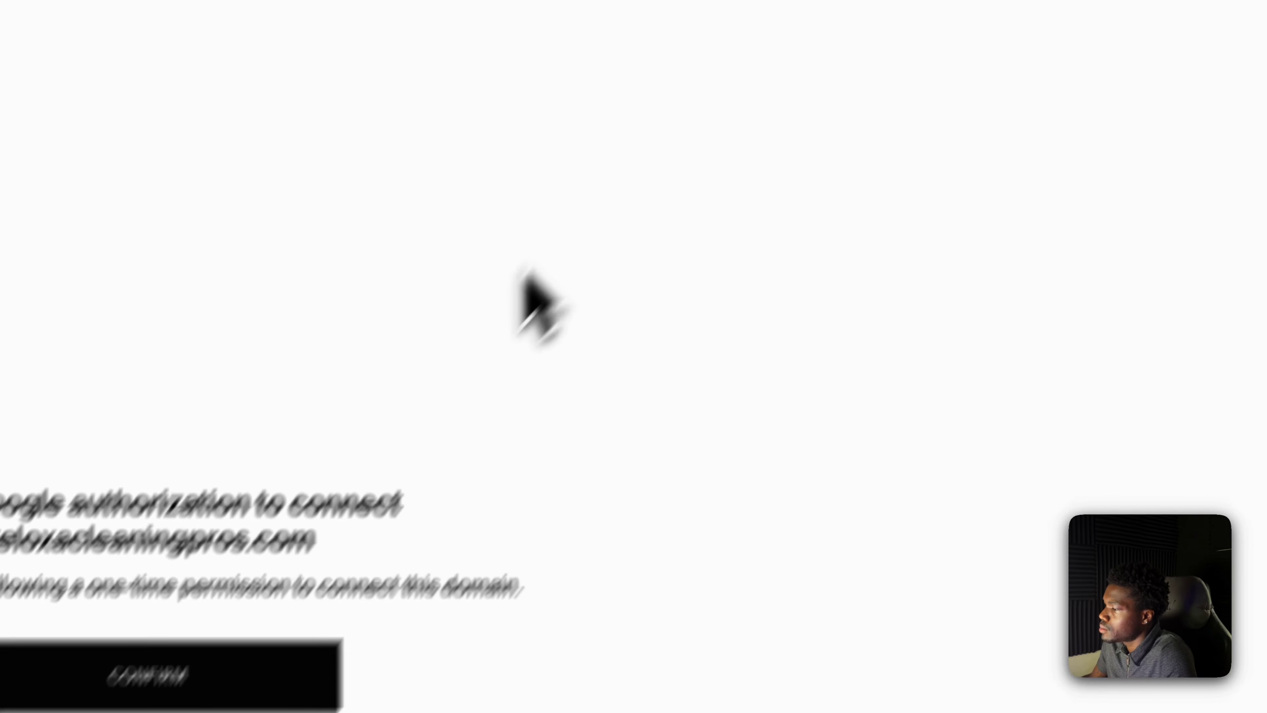
{"action": "right_click", "coordinate": [525, 278]}
{"action": "left_click", "coordinate": [549, 379]}
{"action": "left_click", "coordinate": [548, 381]}
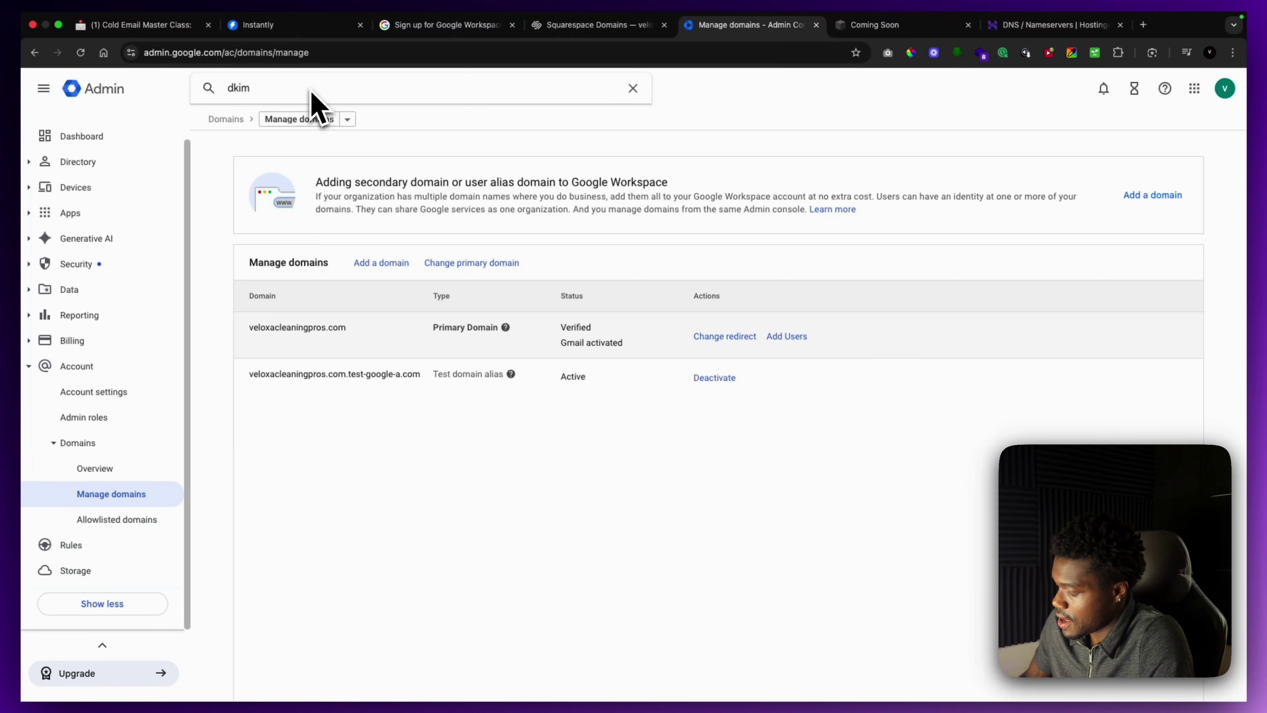
Generate a 2048-bit DKIM key with prefix google and copy host google._domainkey
{"action": "left_click", "coordinate": [312, 91]}
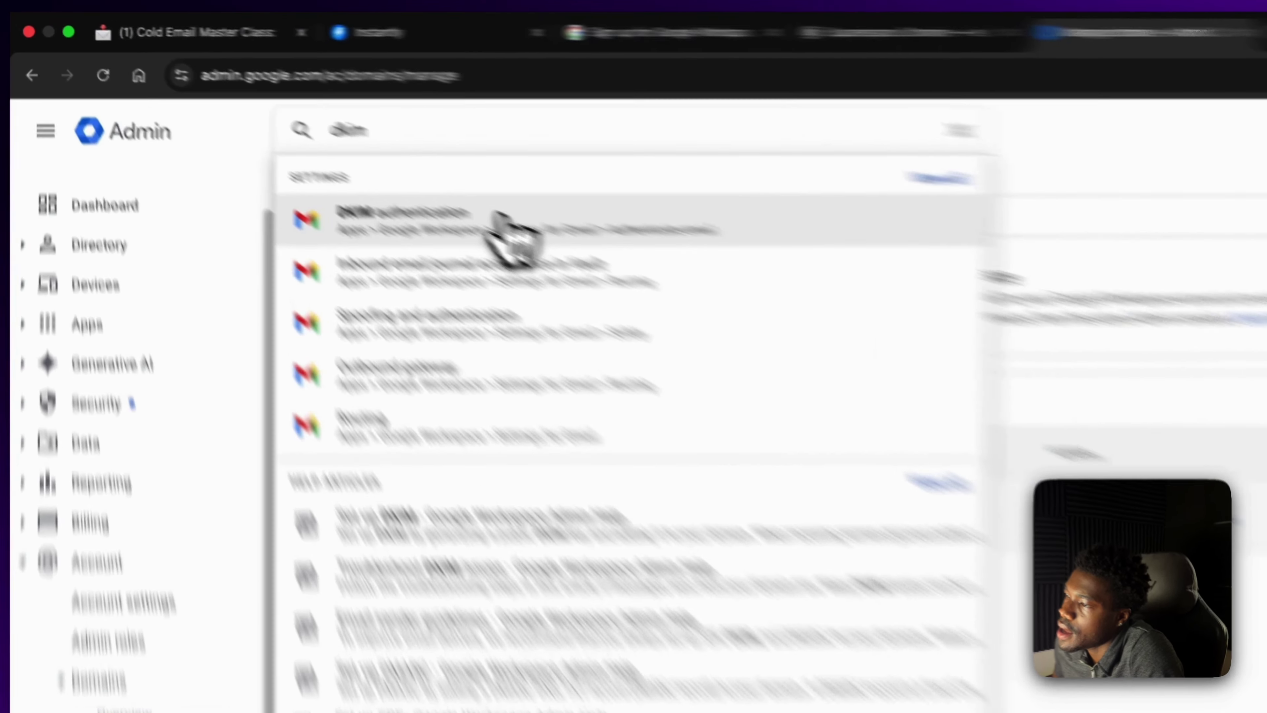
{"action": "left_click", "coordinate": [320, 145]}
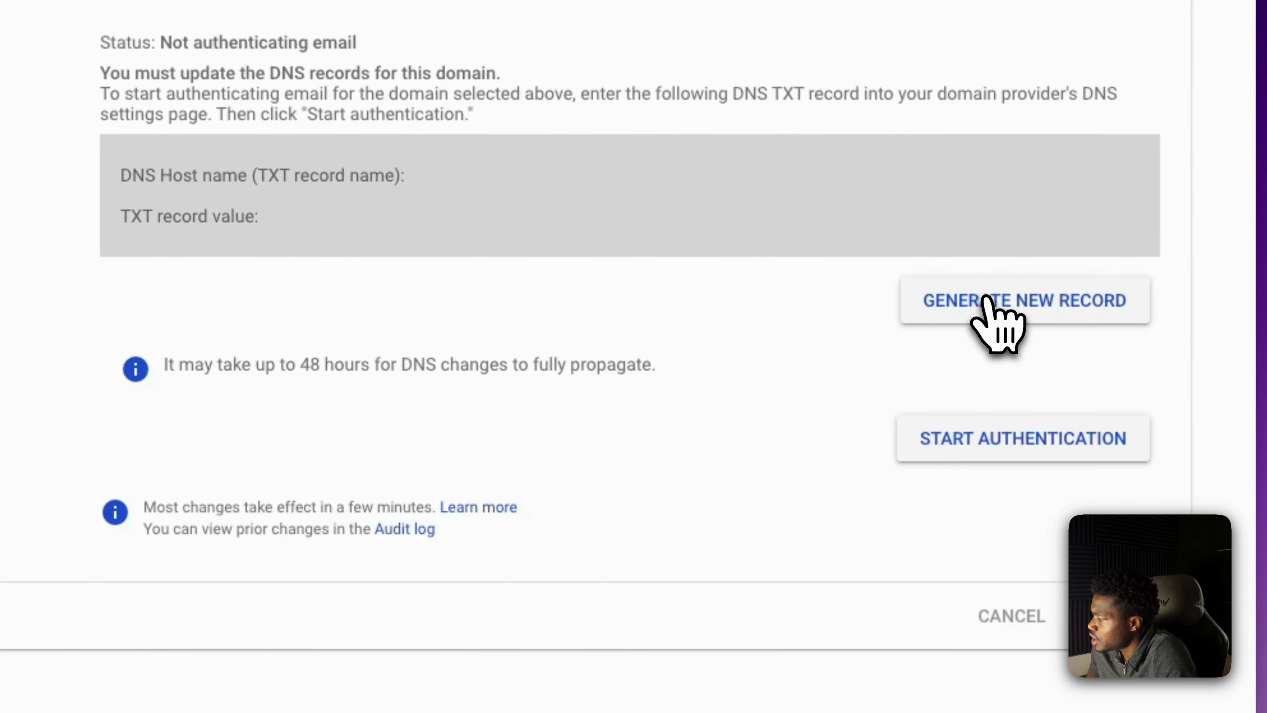
{"action": "left_click", "coordinate": [1043, 315]}
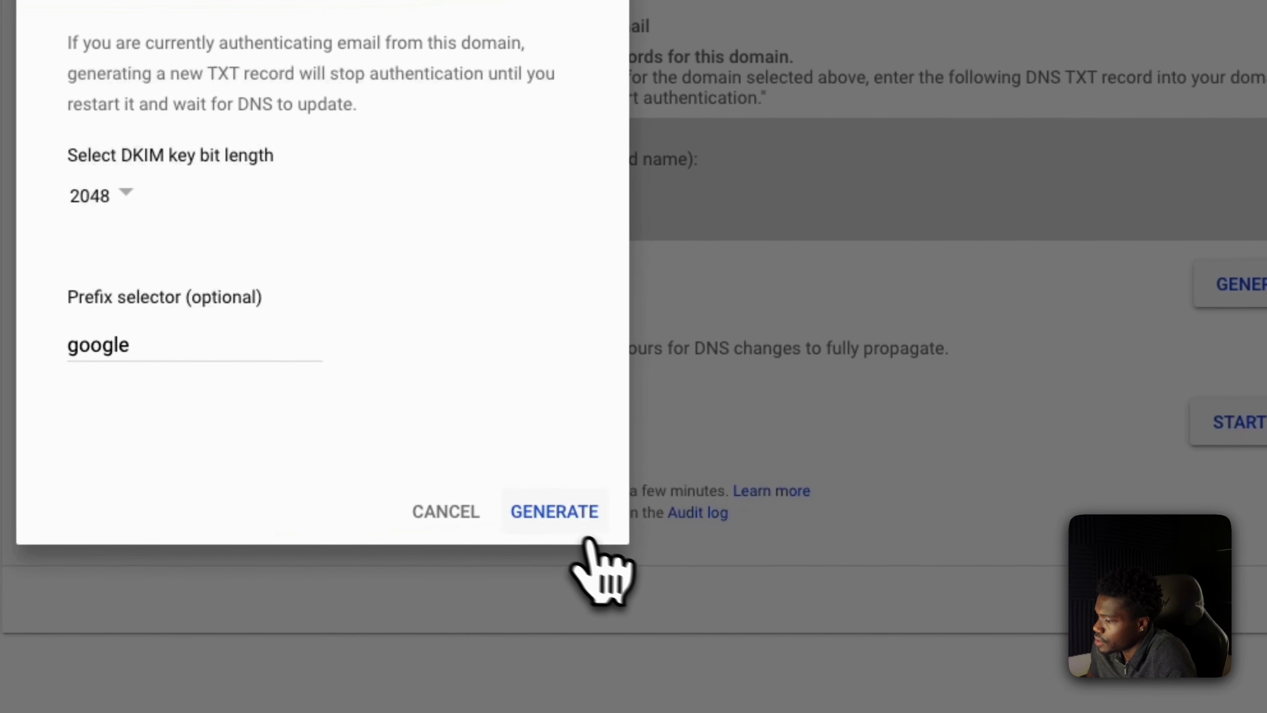
{"action": "left_click", "coordinate": [563, 520]}
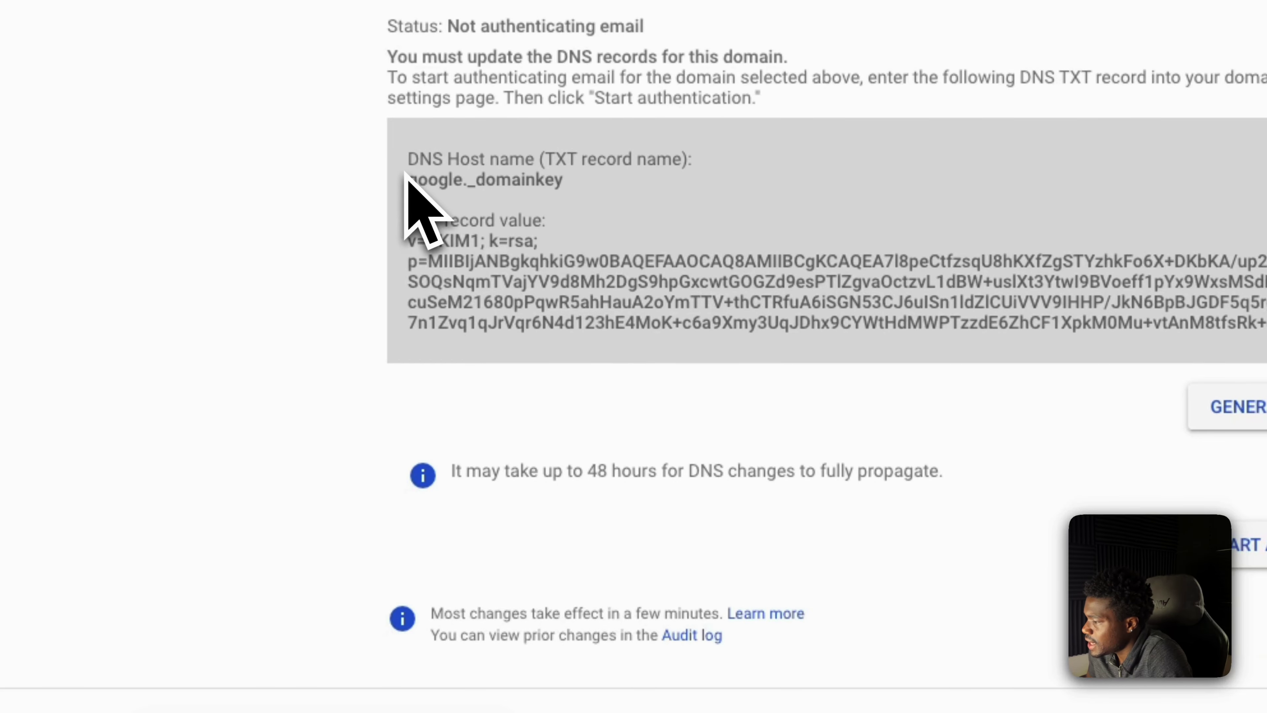
{"action": "left_click_drag", "start_coordinate": [404, 175], "coordinate": [569, 182]}
{"action": "key", "text": "super+c"}
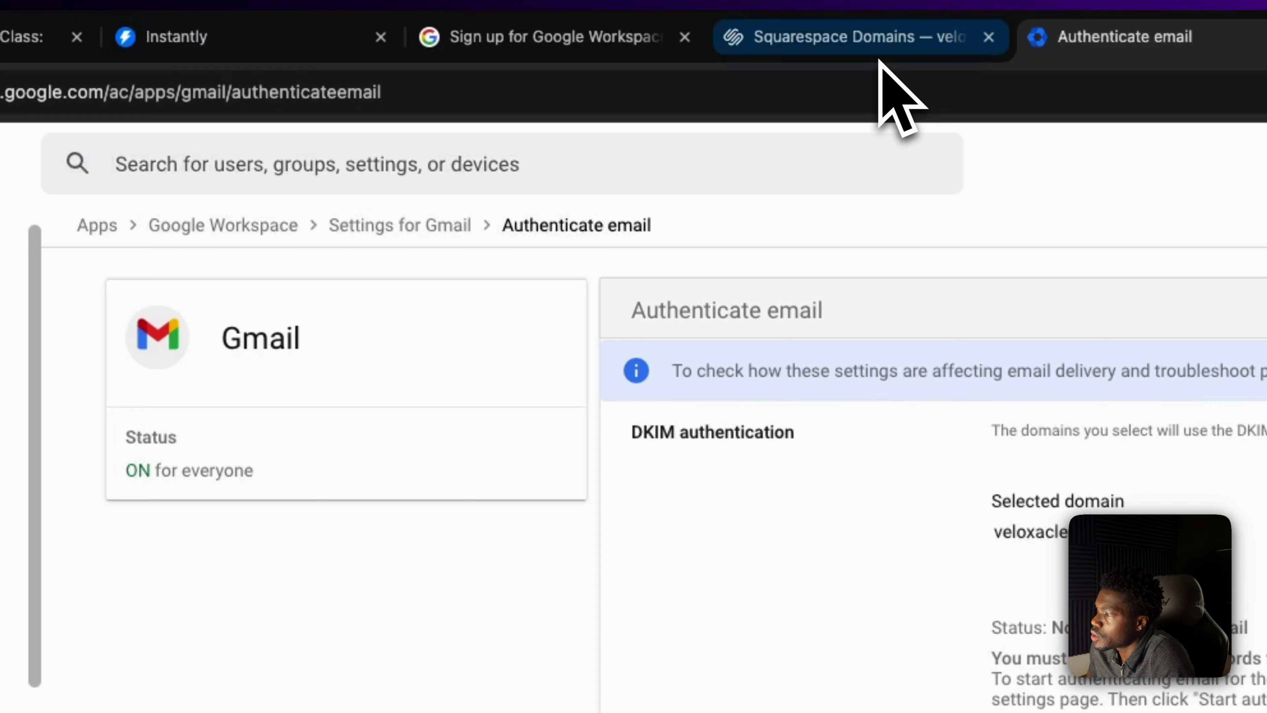
{"action": "left_click", "coordinate": [883, 60]}
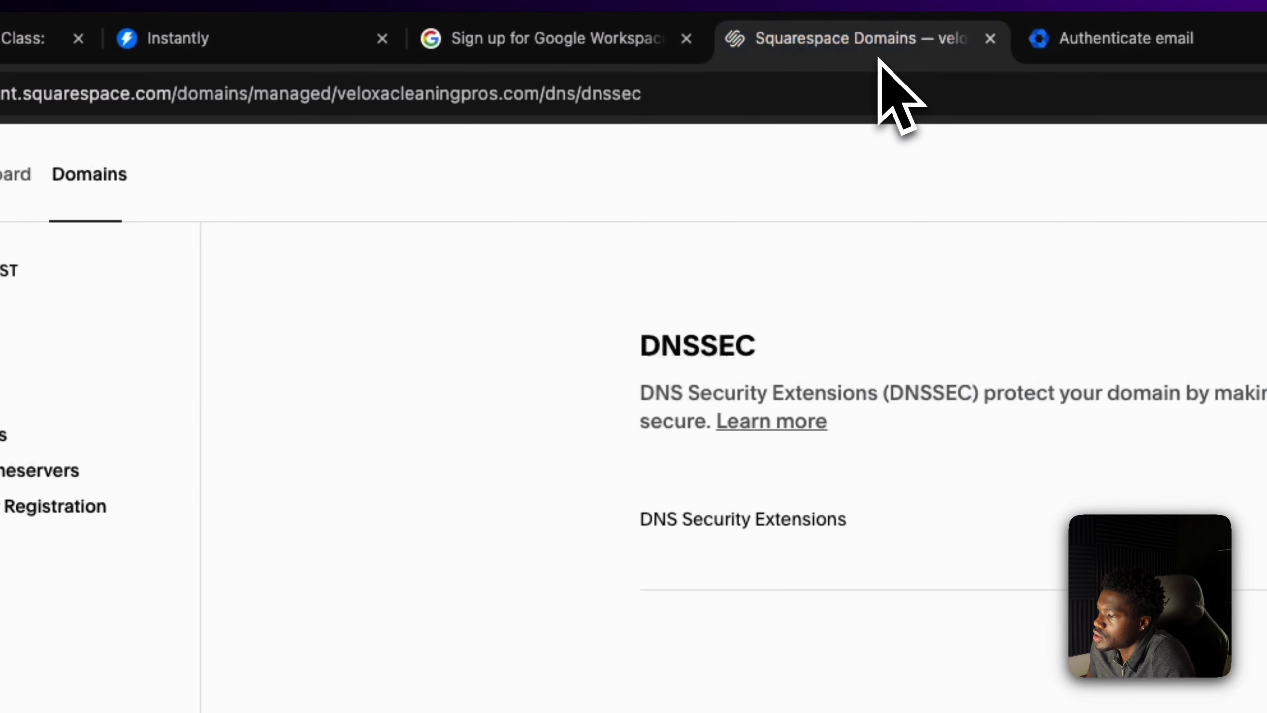
Add a custom TXT DNS record with host google._domainkey in Squarespace
{"action": "left_click", "coordinate": [0, 435]}
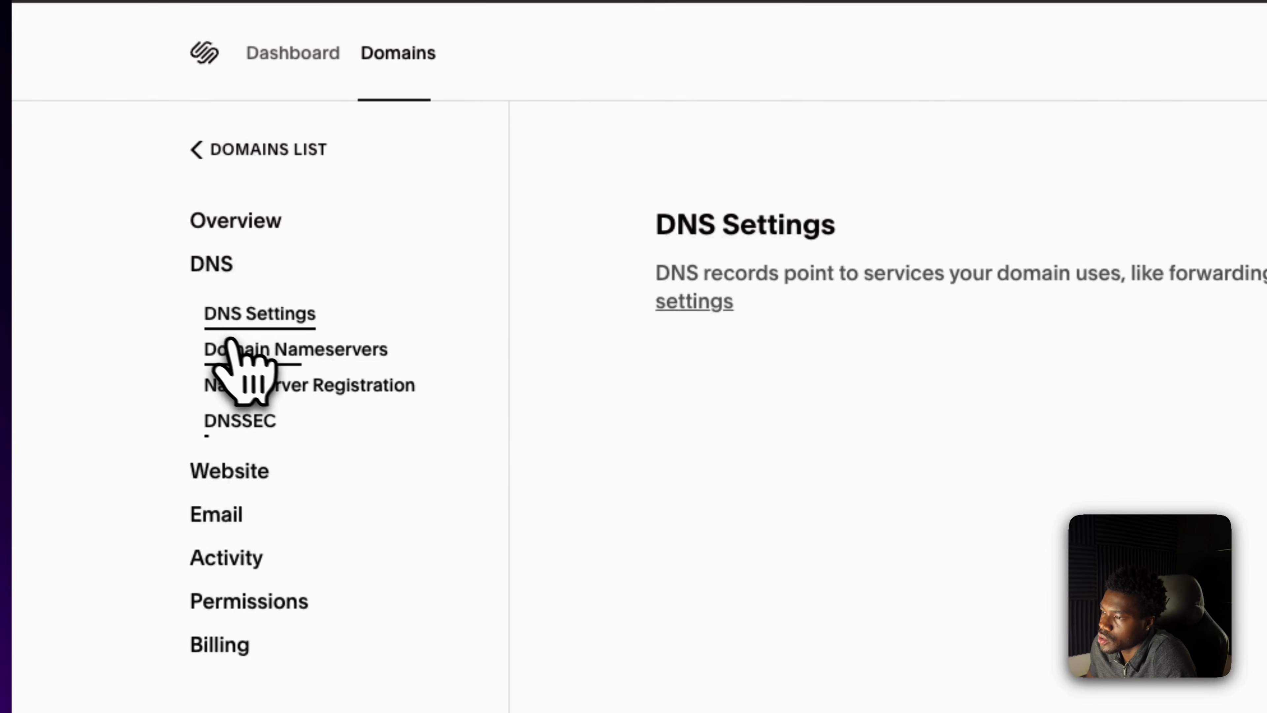
{"action": "scroll", "coordinate": [674, 424], "scroll_direction": "down", "scroll_amount": 5}
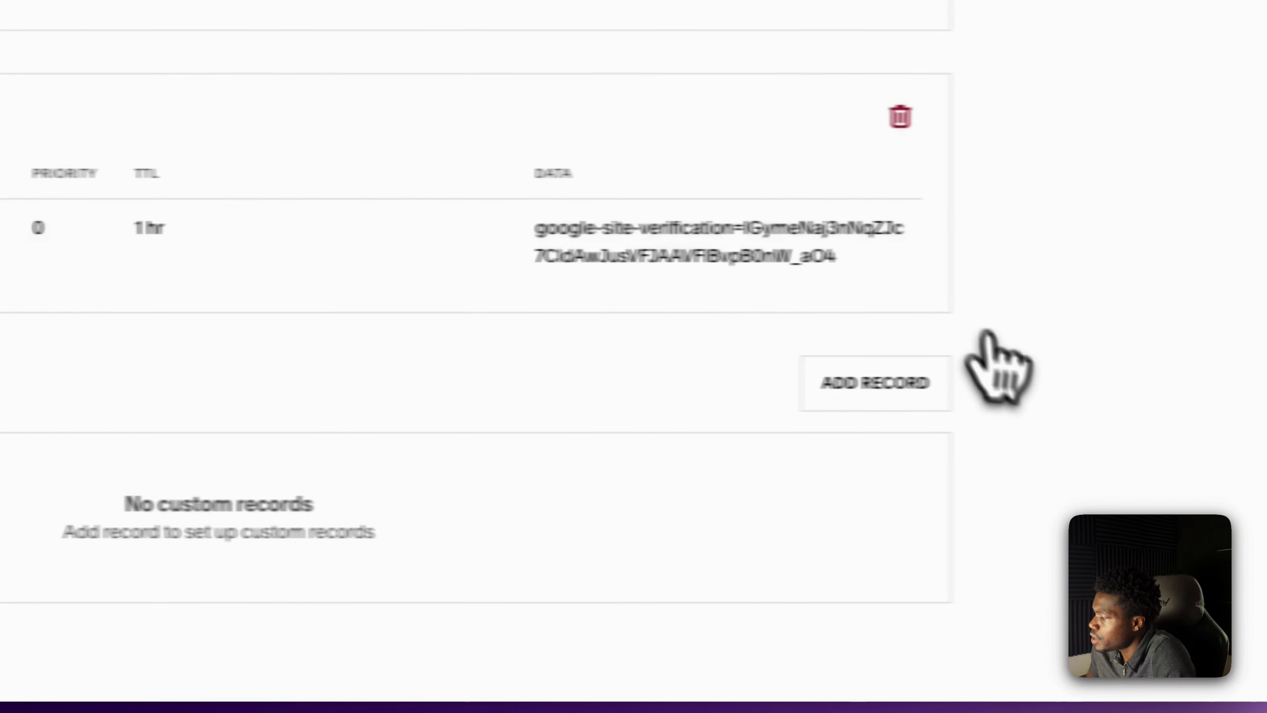
{"action": "left_click", "coordinate": [875, 382]}
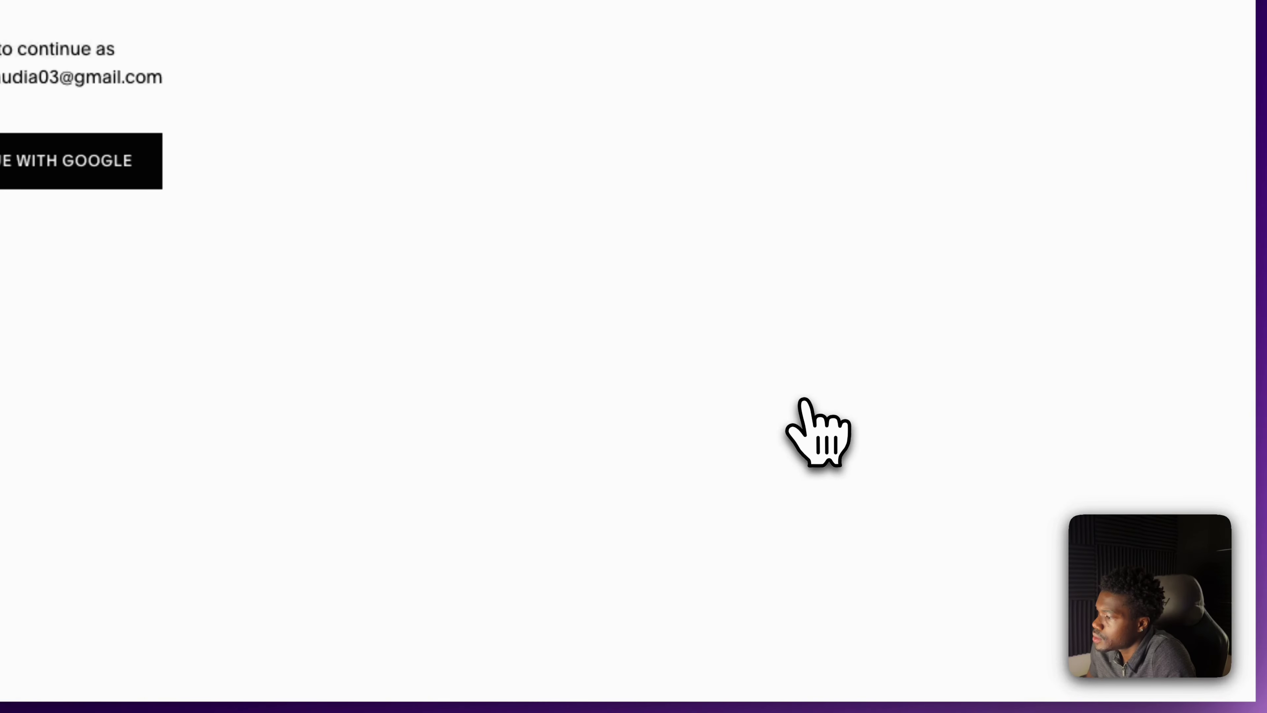
{"action": "left_click", "coordinate": [21, 162]}
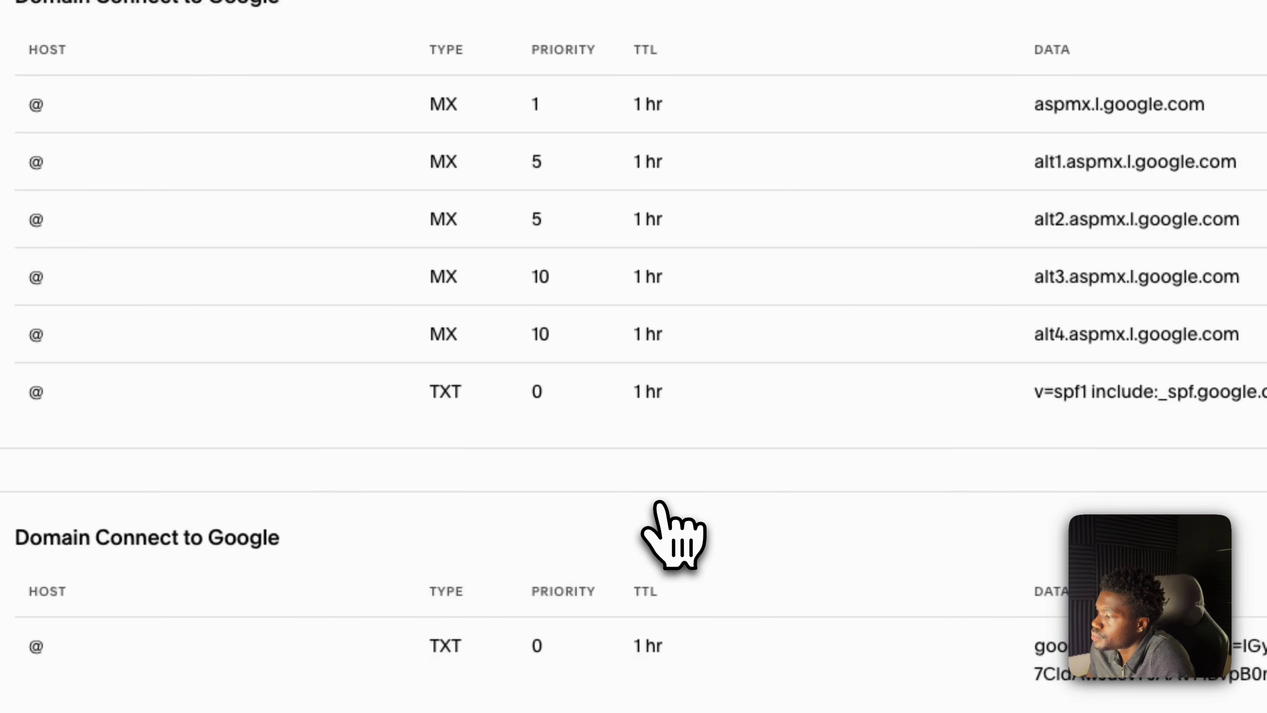
{"action": "scroll", "coordinate": [674, 531], "scroll_direction": "down", "scroll_amount": 10}
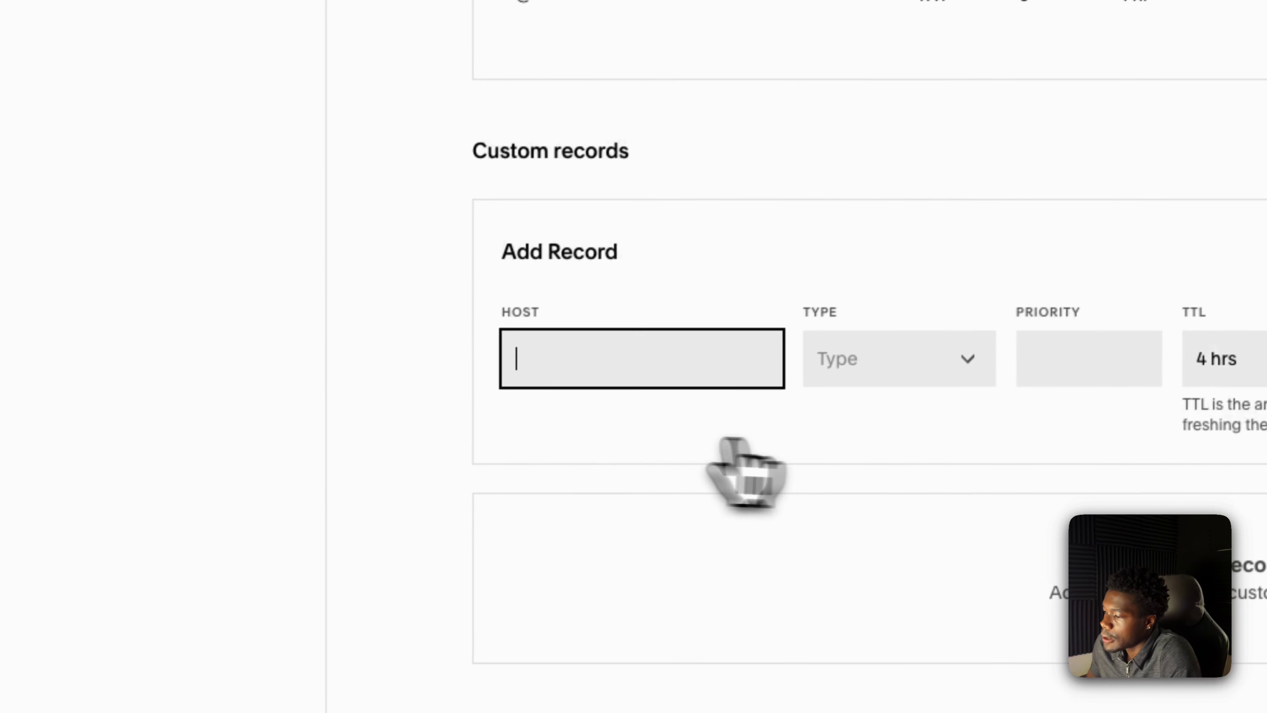
{"action": "key", "text": "super+v"}
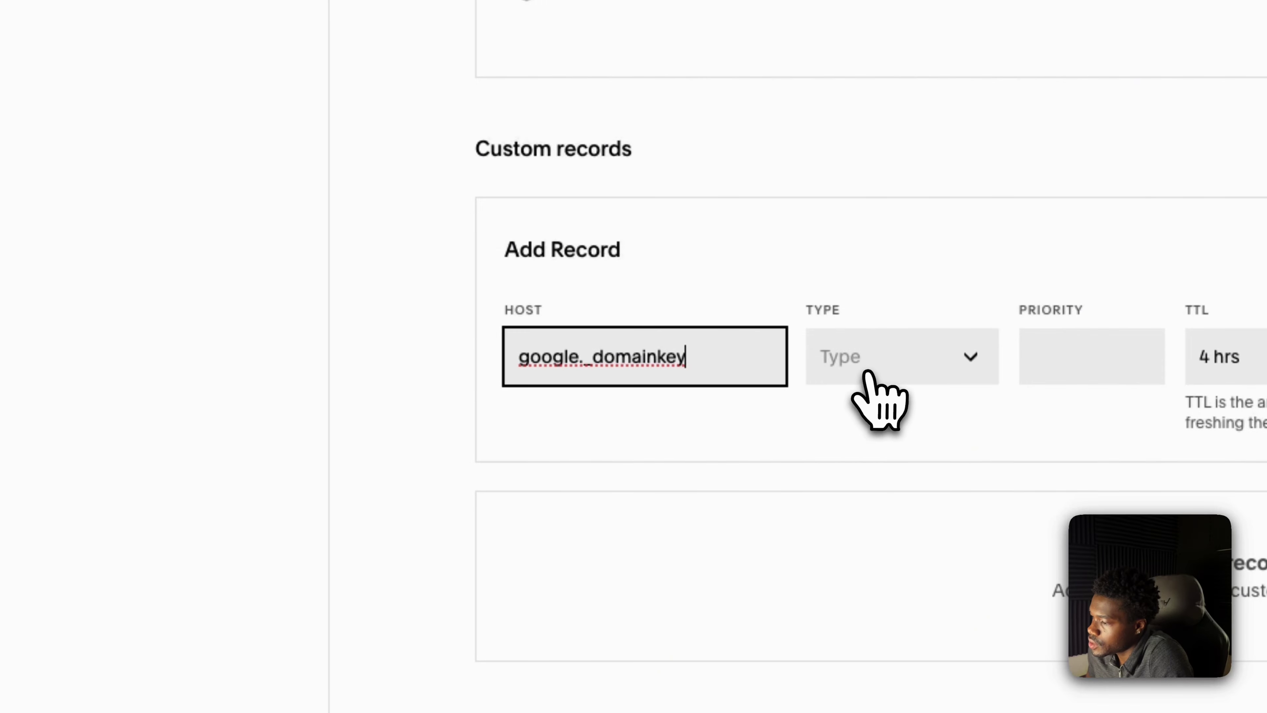
{"action": "left_click", "coordinate": [869, 372]}
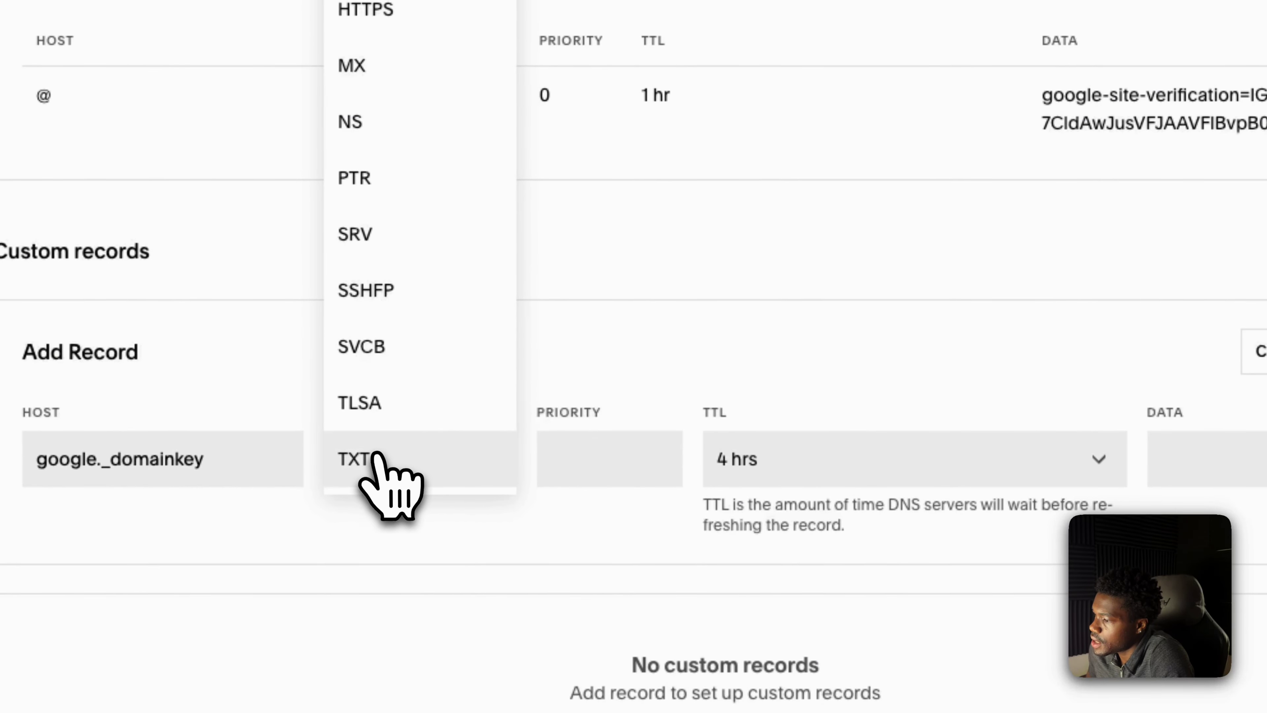
{"action": "left_click", "coordinate": [379, 459]}
Paste the DKIM key as the record value, set TTL to 30 mins, and save
{"action": "scroll", "coordinate": [418, 461], "scroll_direction": "up", "scroll_amount": 10}
{"action": "left_click", "coordinate": [593, 40]}
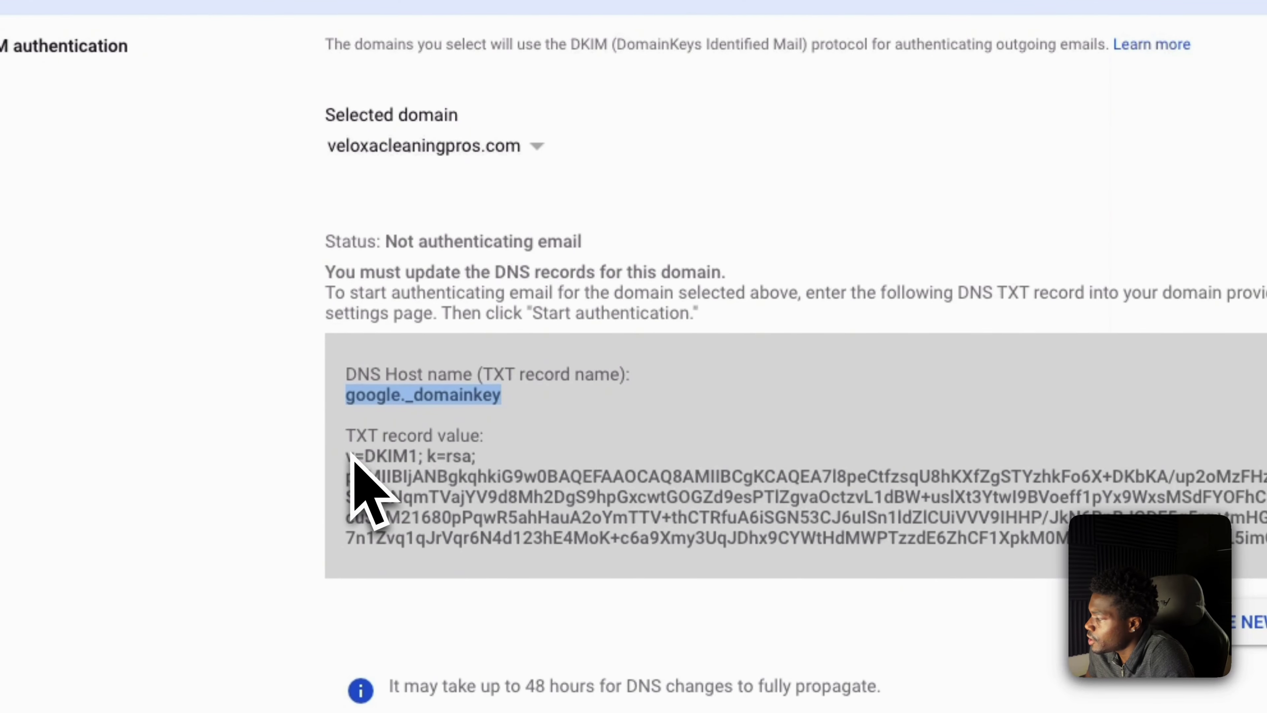
{"action": "left_click_drag", "start_coordinate": [351, 456], "coordinate": [934, 608]}
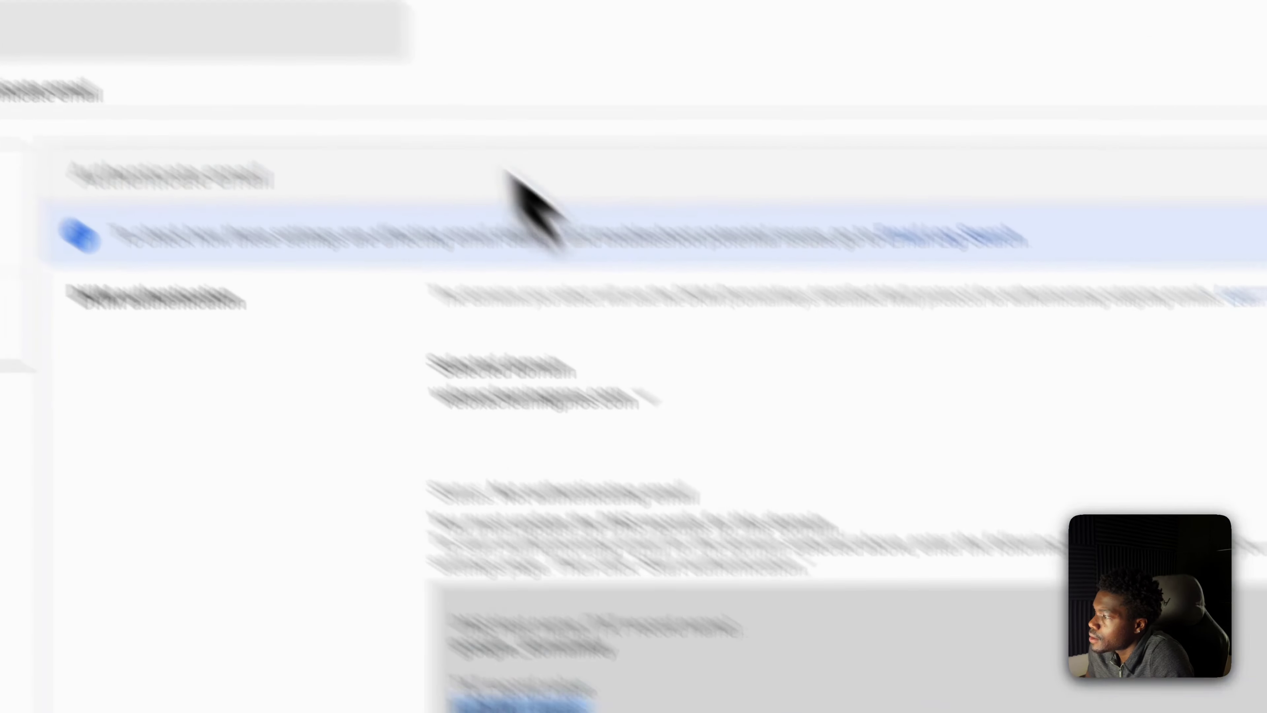
{"action": "left_click", "coordinate": [487, 71]}
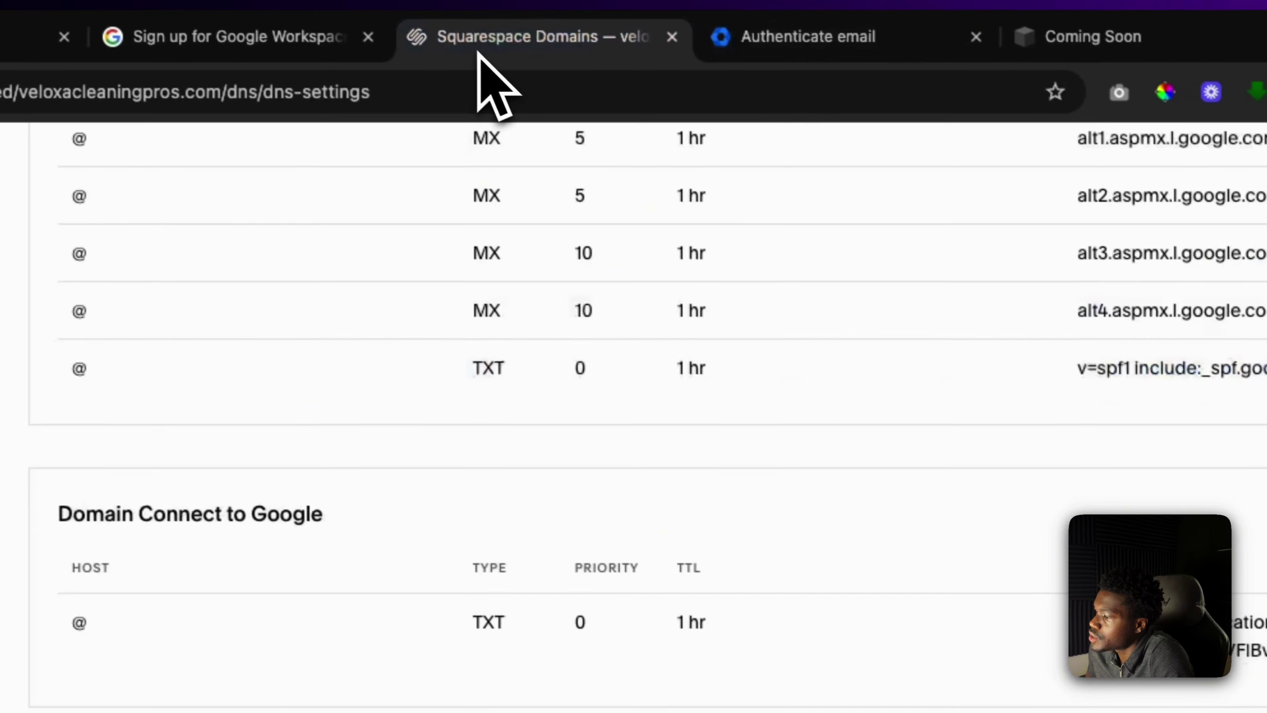
{"action": "left_click", "coordinate": [998, 568]}
{"action": "key", "text": "super+v"}
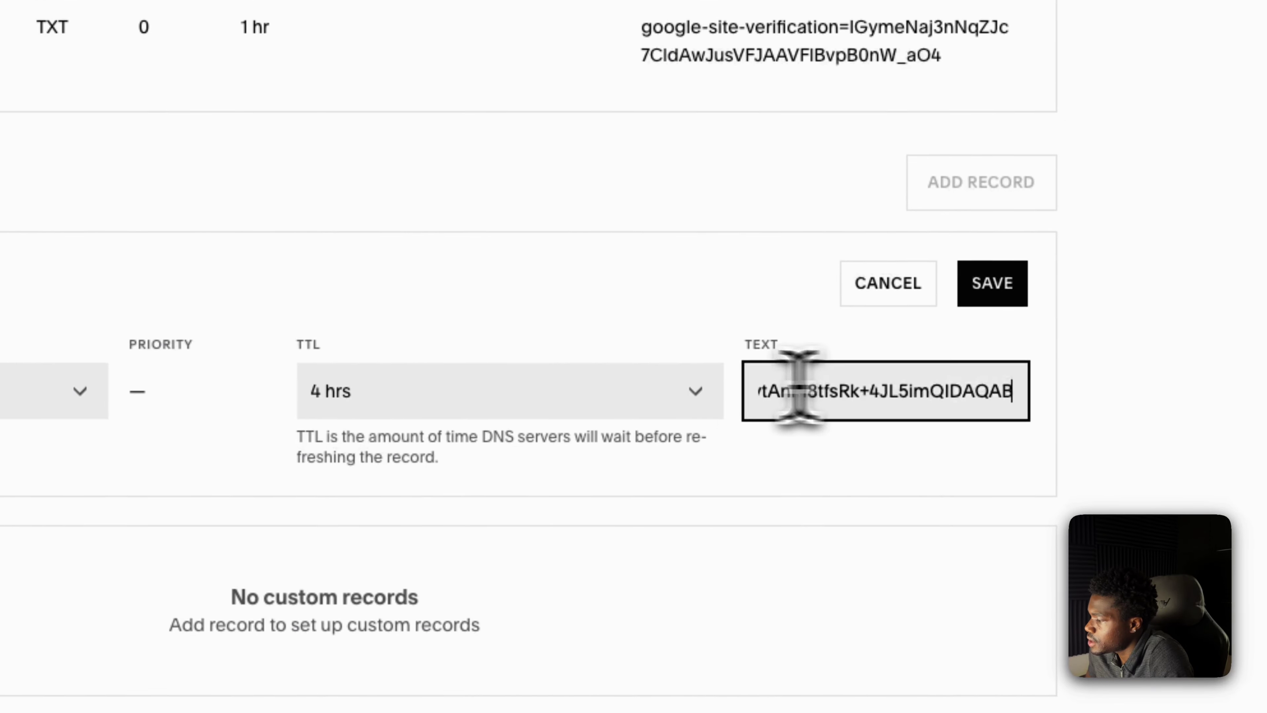
{"action": "left_click", "coordinate": [826, 572]}
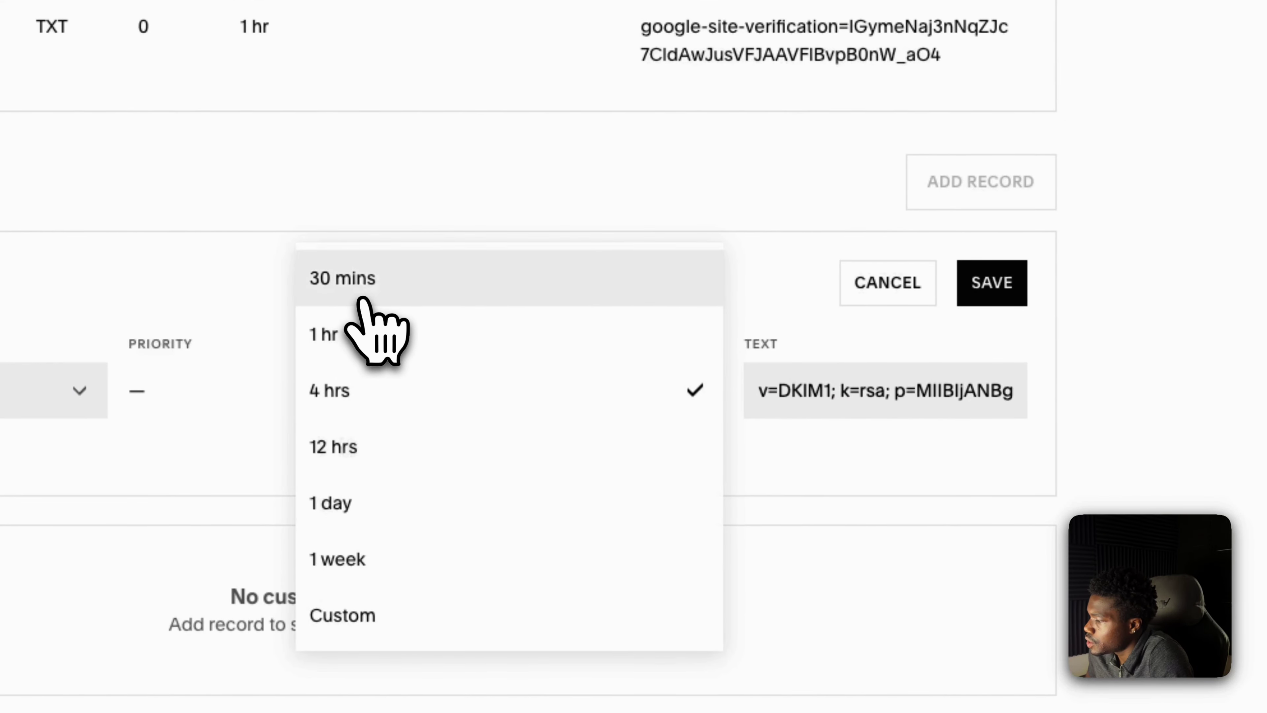
{"action": "left_click", "coordinate": [399, 287]}
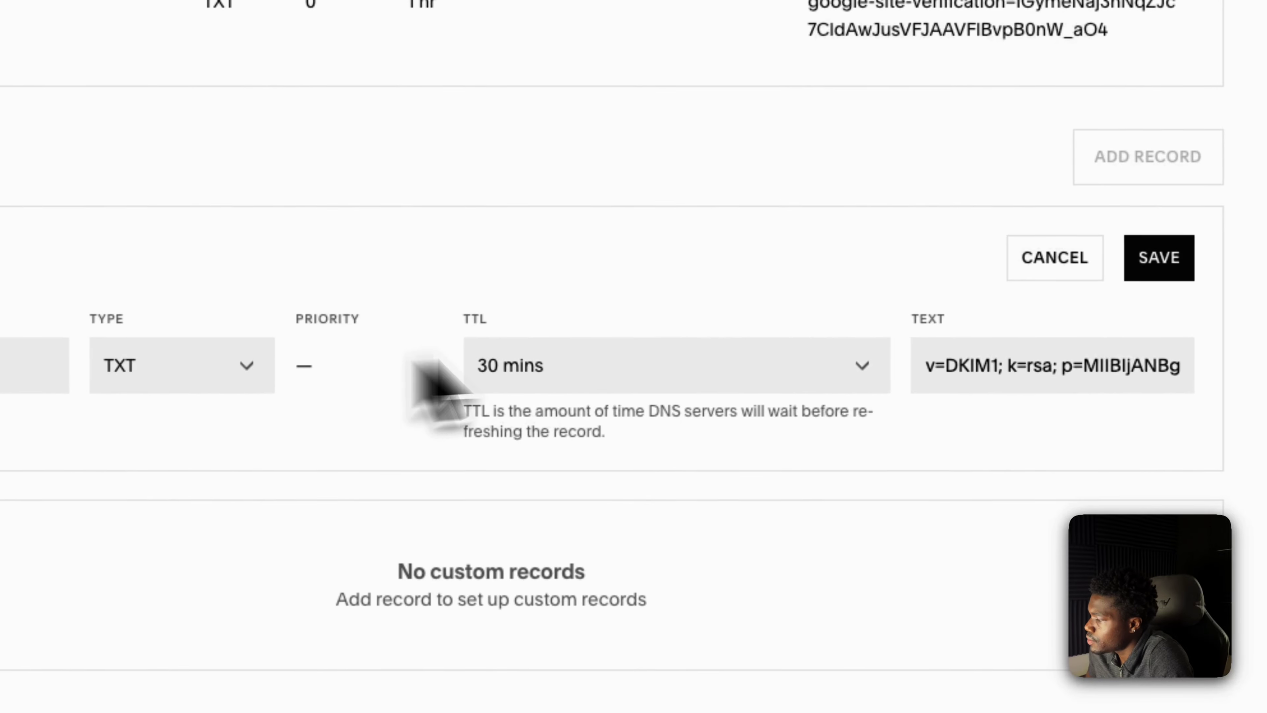
{"action": "left_click", "coordinate": [913, 319]}
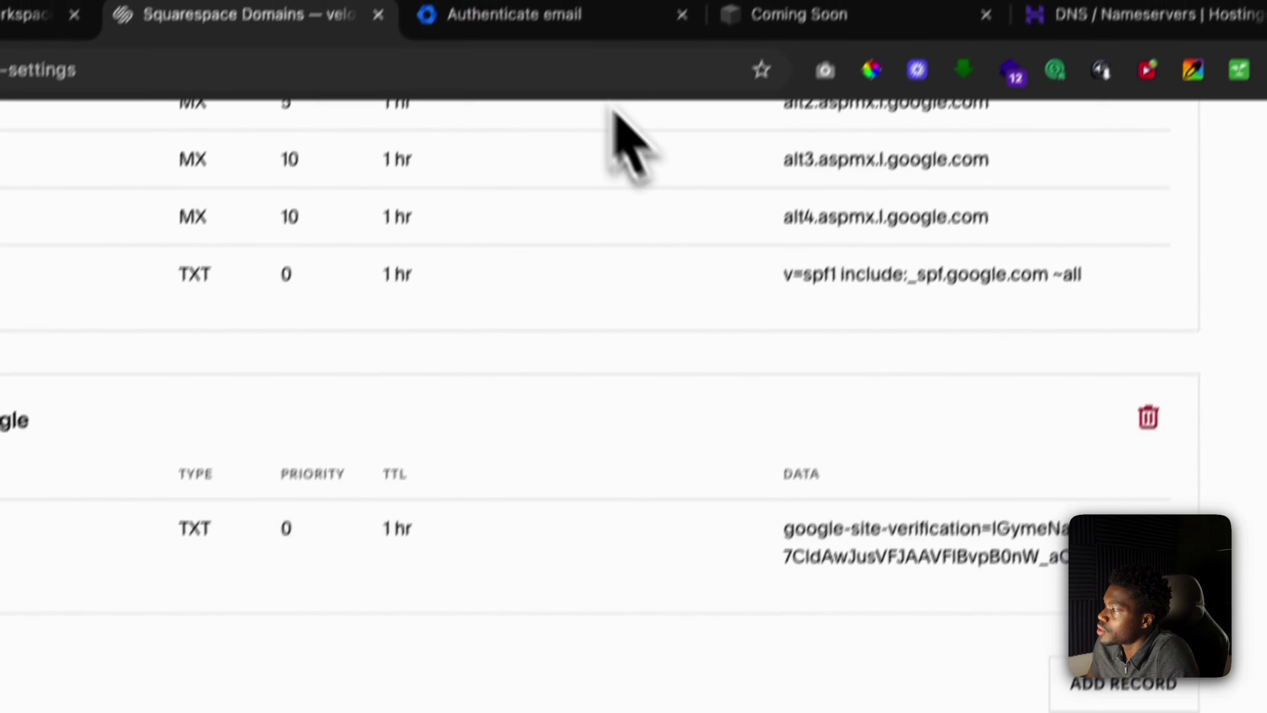
{"action": "left_click", "coordinate": [499, 36]}
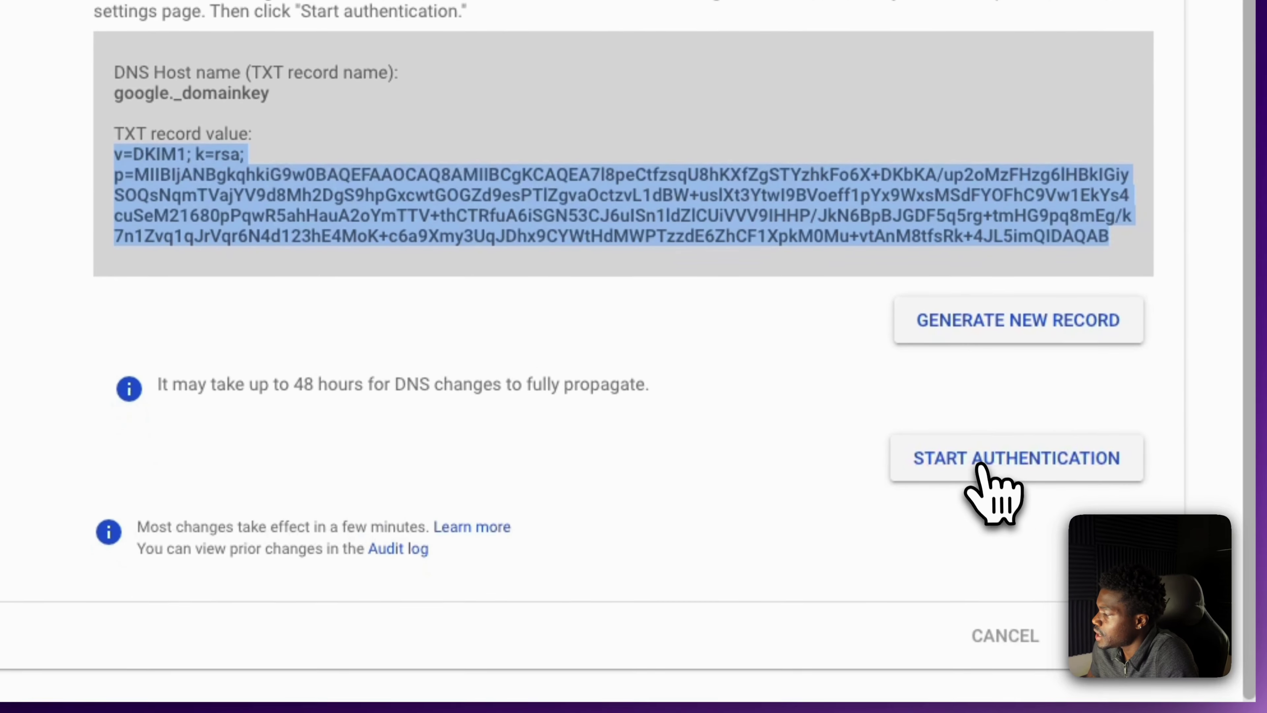
Start DKIM authentication for veloxacleaningpros.com in Google Admin
{"action": "left_click", "coordinate": [979, 466]}
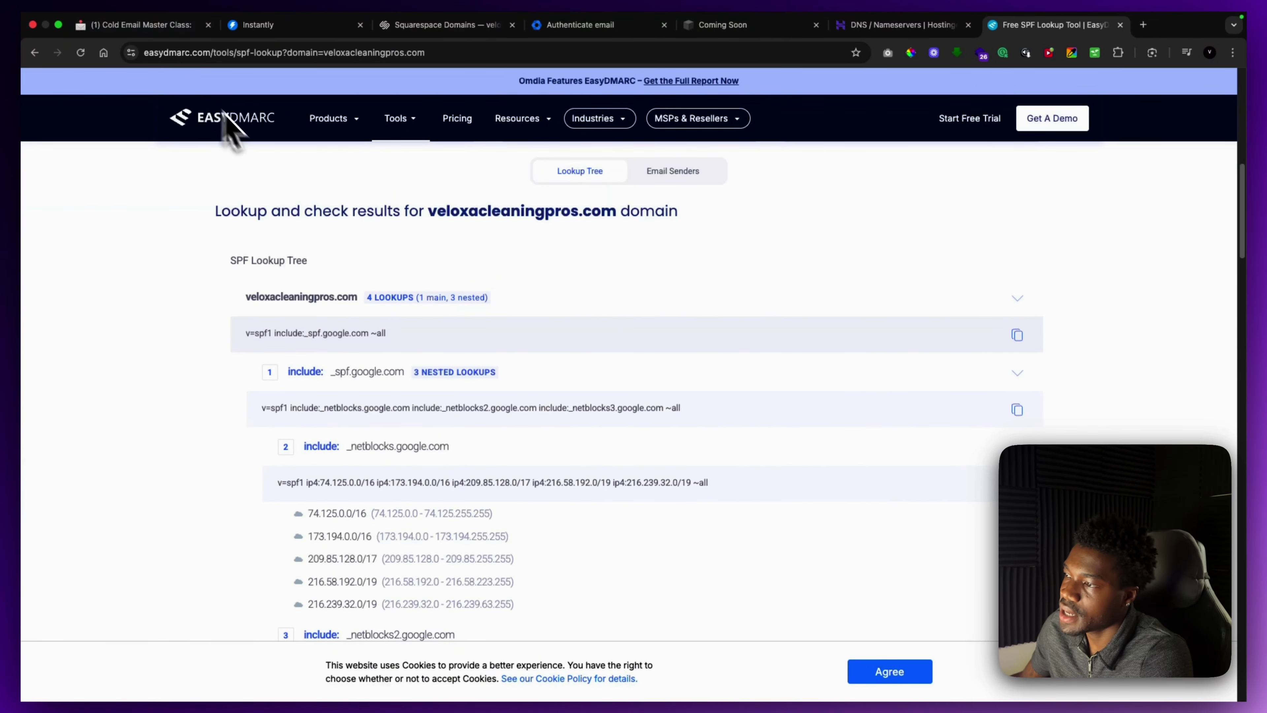
Run EasyDMARC's SPF Record Check for veloxacleaningpros.com, showing 4/10 lookups
{"action": "scroll", "coordinate": [375, 252], "scroll_direction": "up", "scroll_amount": 10}
{"action": "mouse_move", "coordinate": [399, 160]}
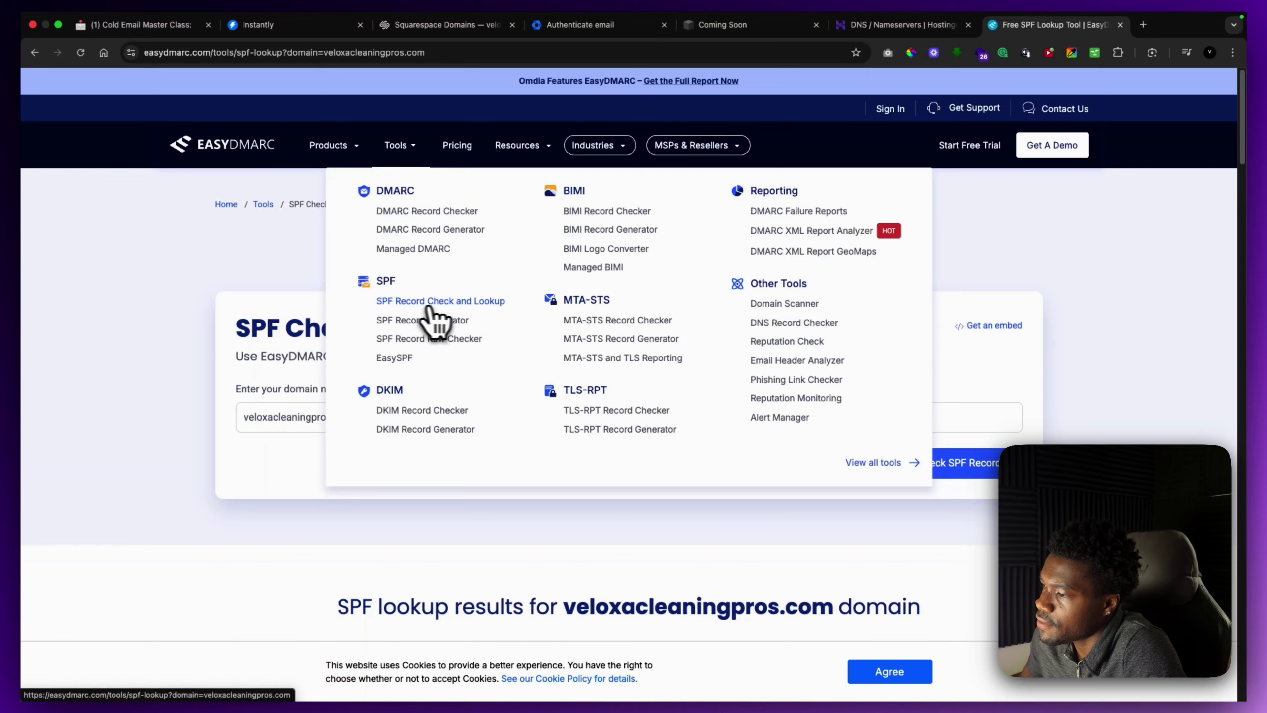
{"action": "left_click", "coordinate": [409, 302]}
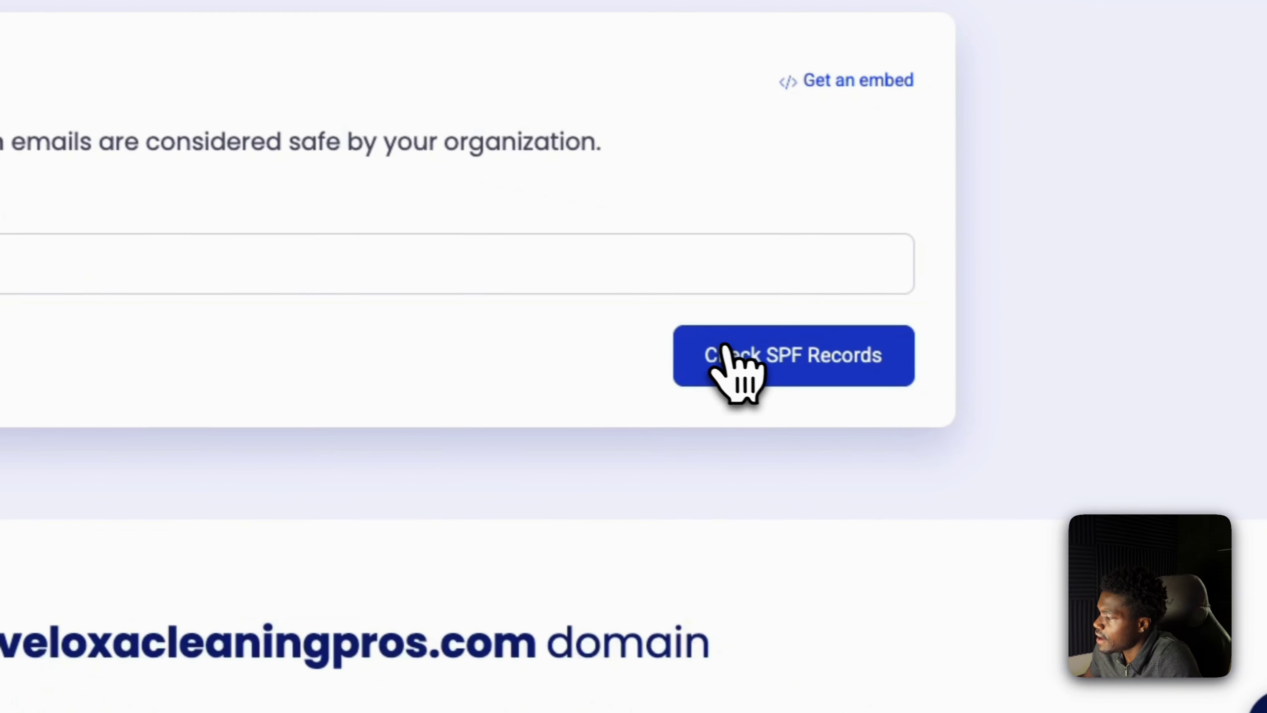
{"action": "left_click", "coordinate": [1128, 447]}
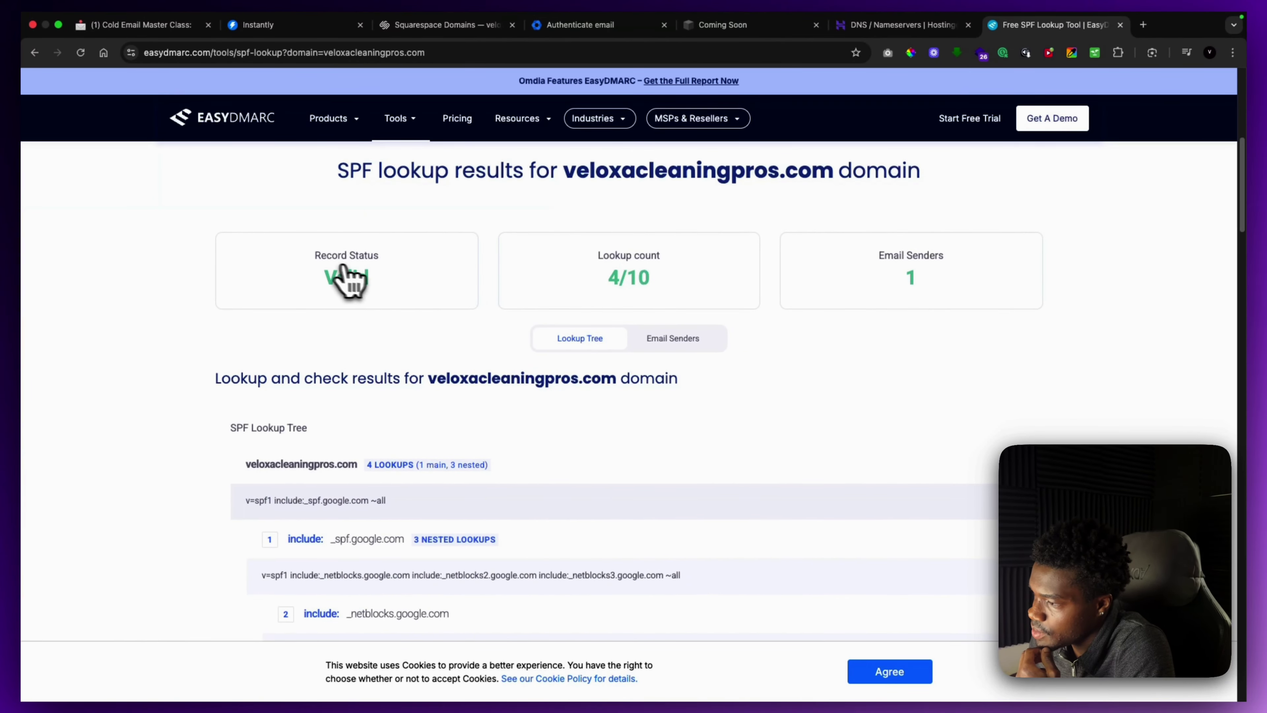
{"action": "scroll", "coordinate": [537, 334], "scroll_direction": "down", "scroll_amount": 10}
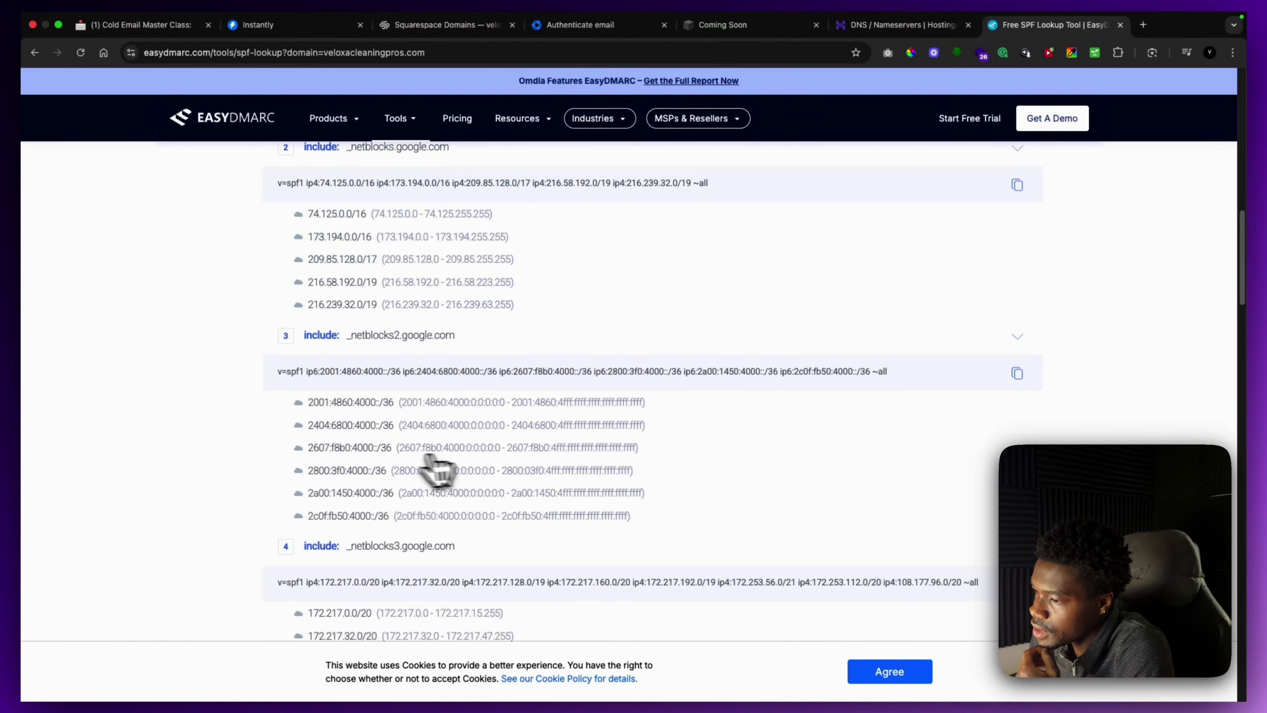
{"action": "scroll", "coordinate": [591, 552], "scroll_direction": "down", "scroll_amount": 10}
{"action": "scroll", "coordinate": [524, 297], "scroll_direction": "up", "scroll_amount": 20}
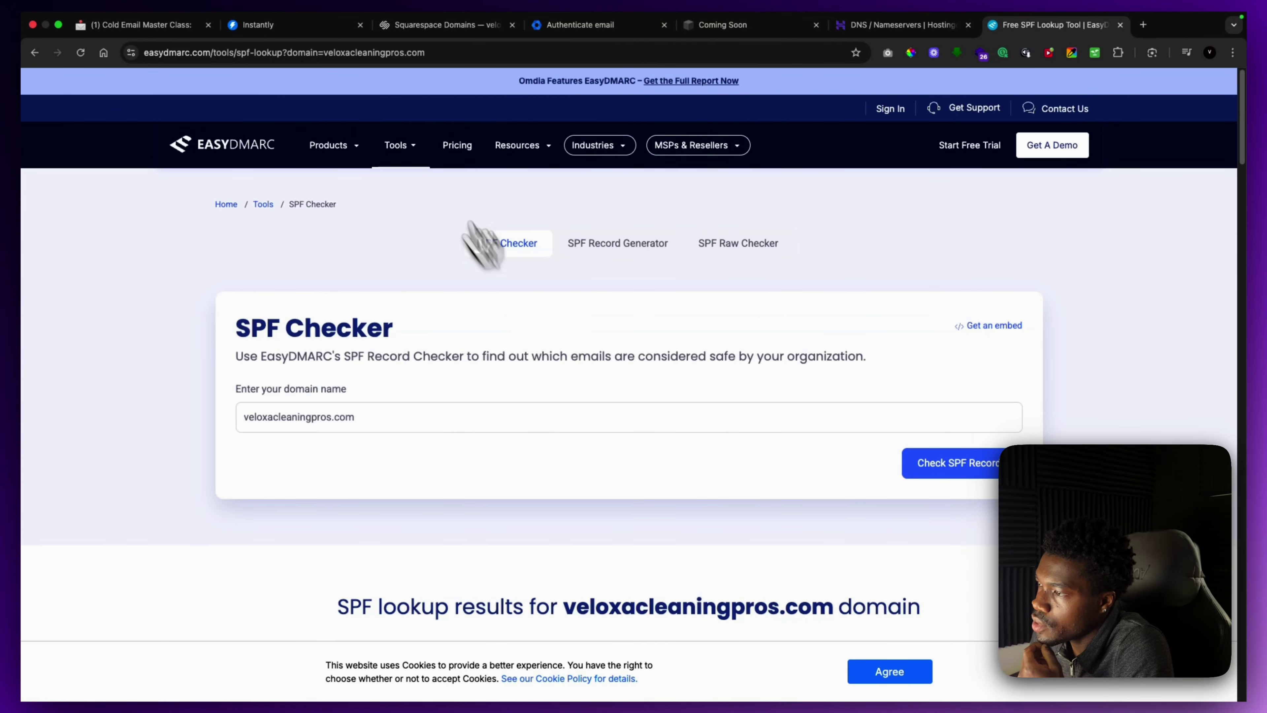
Run EasyDMARC's DMARC Record Checker on veloxacleaningpros.com, which reports No Record
{"action": "mouse_move", "coordinate": [406, 150]}
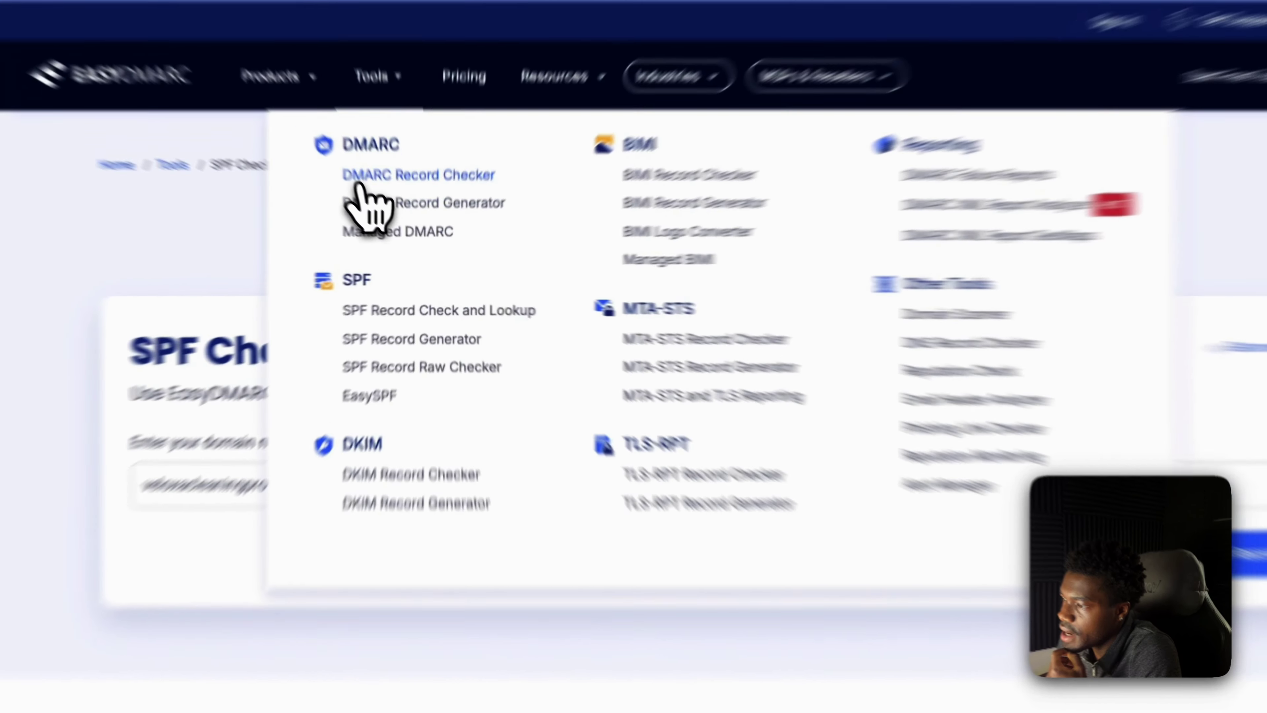
{"action": "left_click", "coordinate": [394, 218]}
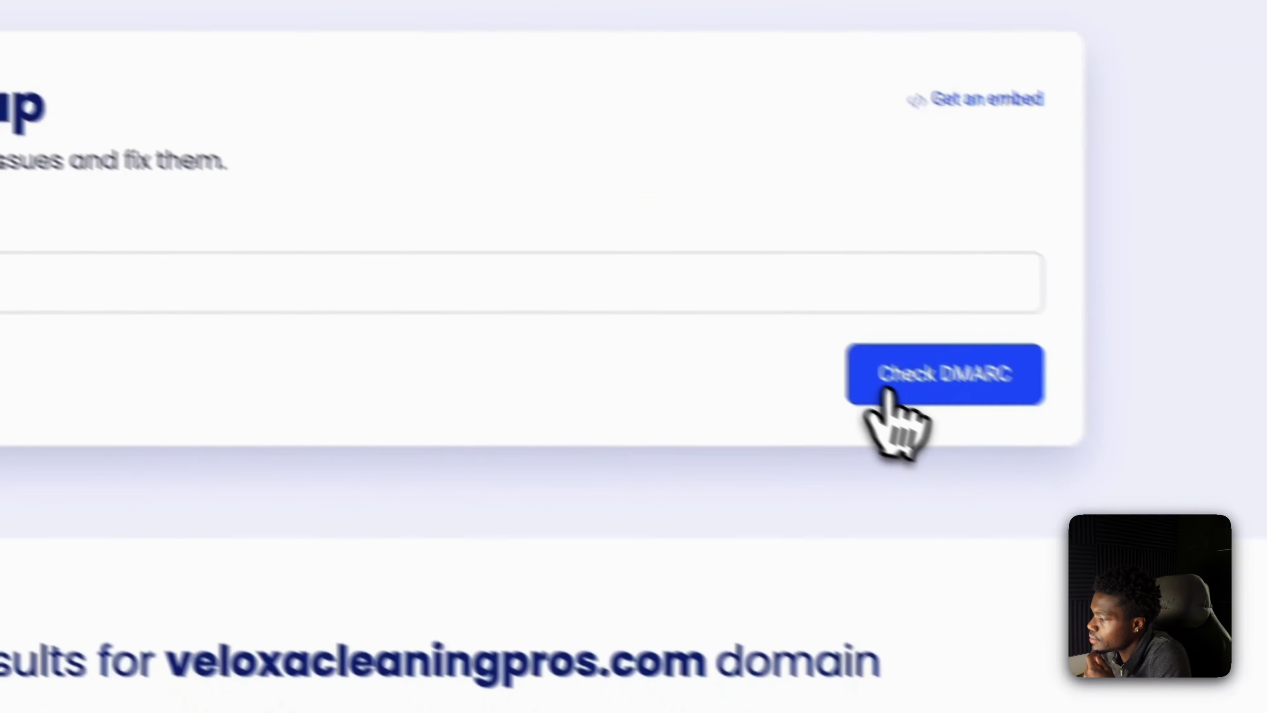
{"action": "left_click", "coordinate": [901, 391]}
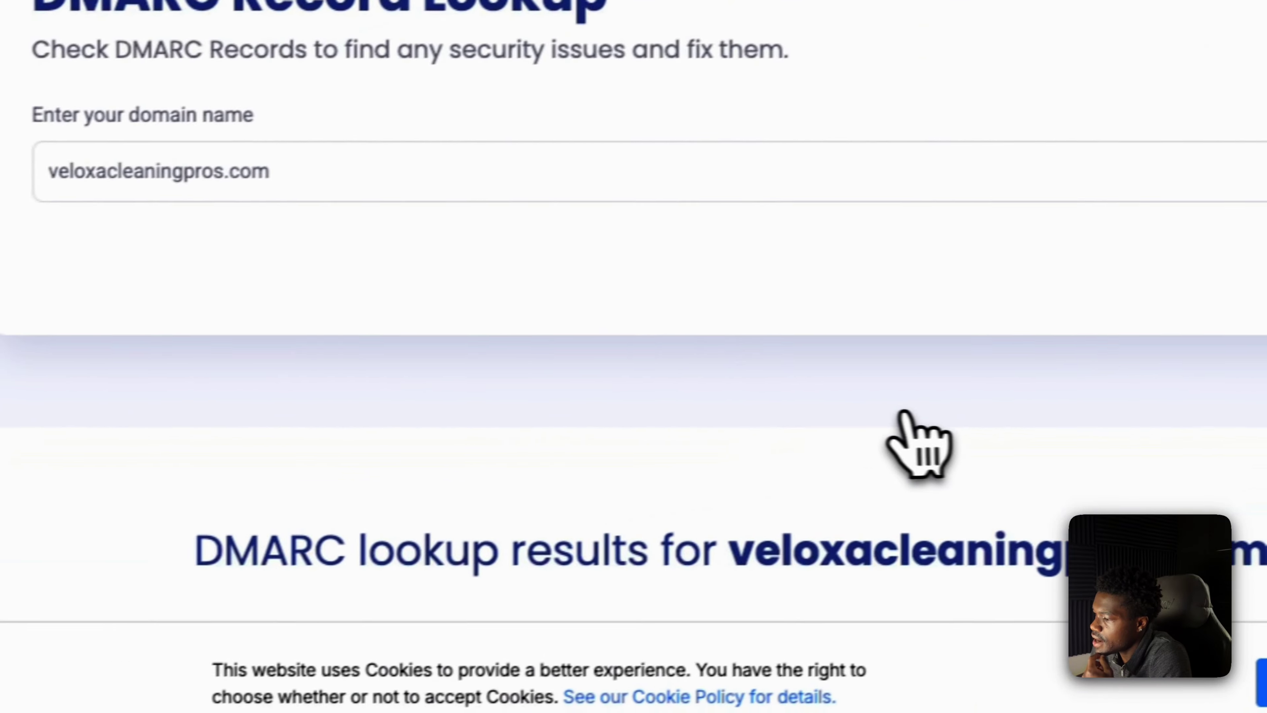
{"action": "scroll", "coordinate": [908, 417], "scroll_direction": "down", "scroll_amount": 5}
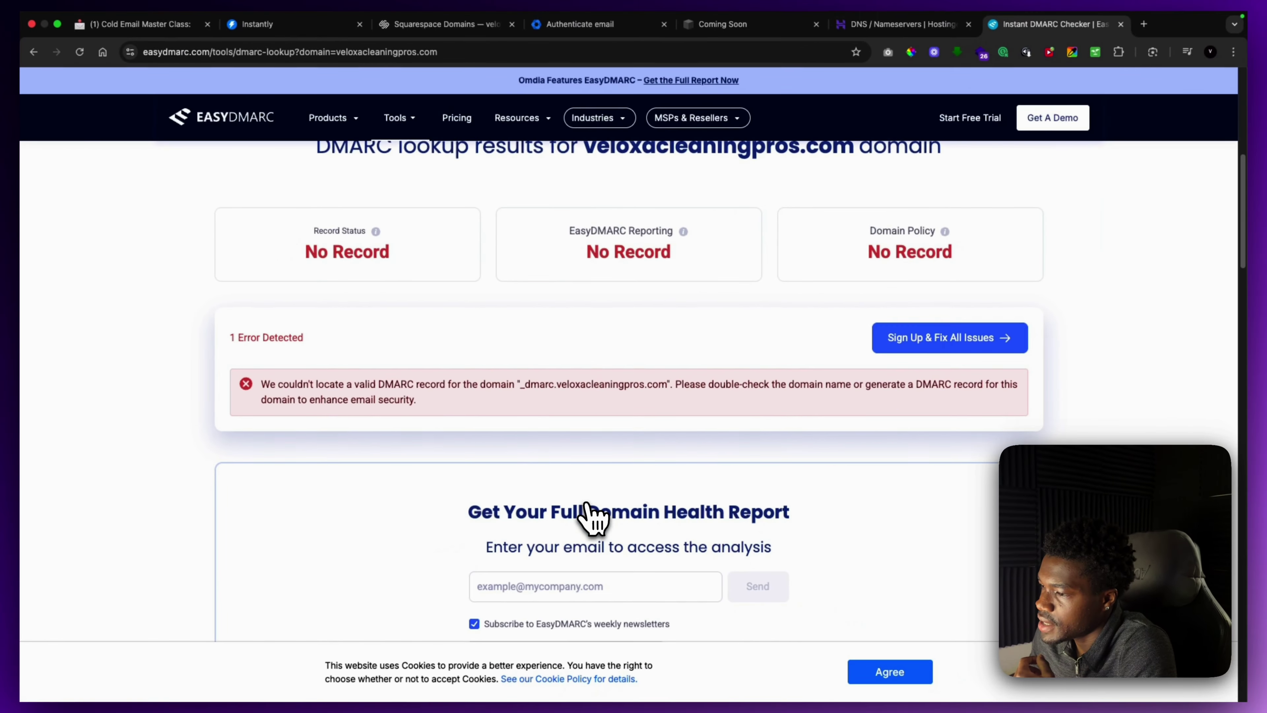
{"action": "scroll", "coordinate": [594, 518], "scroll_direction": "down", "scroll_amount": 3}
{"action": "scroll", "coordinate": [614, 464], "scroll_direction": "up", "scroll_amount": 10}
{"action": "mouse_move", "coordinate": [381, 133]}
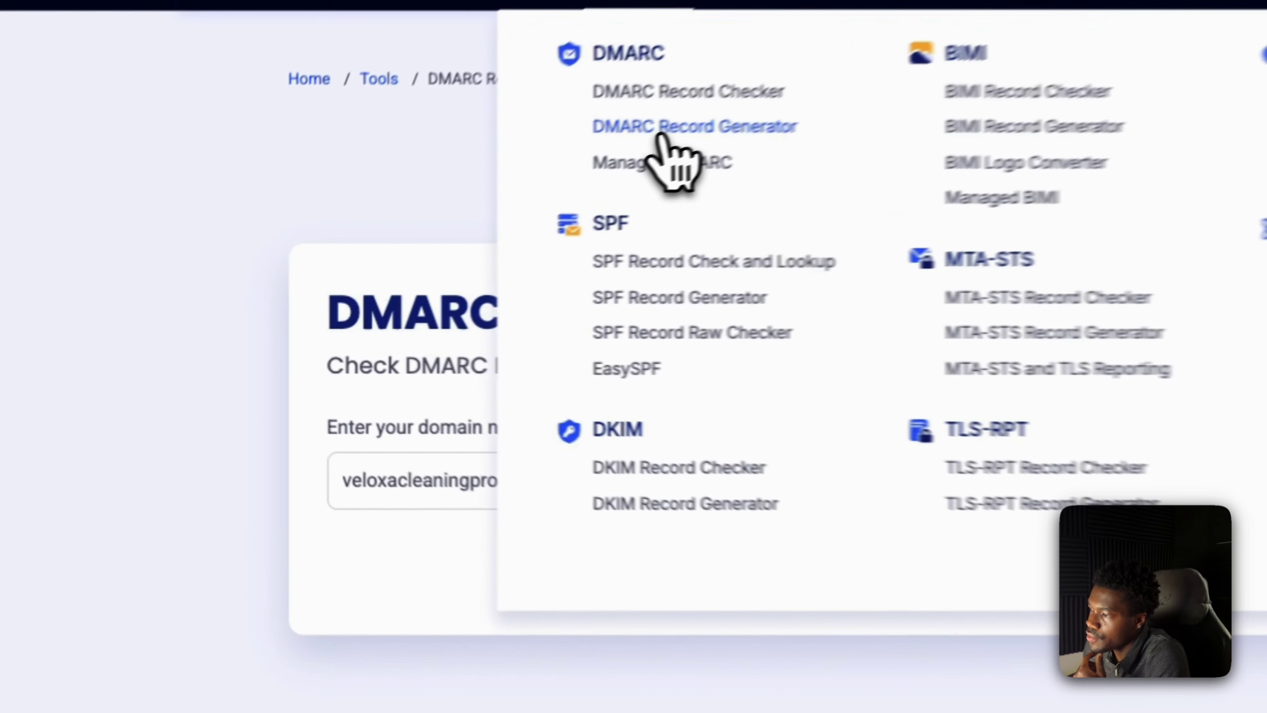
Open EasyDMARC's DMARC generator and fill the aggregate report address with a saved e-mail
{"action": "left_click", "coordinate": [415, 231]}
{"action": "scroll", "coordinate": [634, 569], "scroll_direction": "down", "scroll_amount": 2}
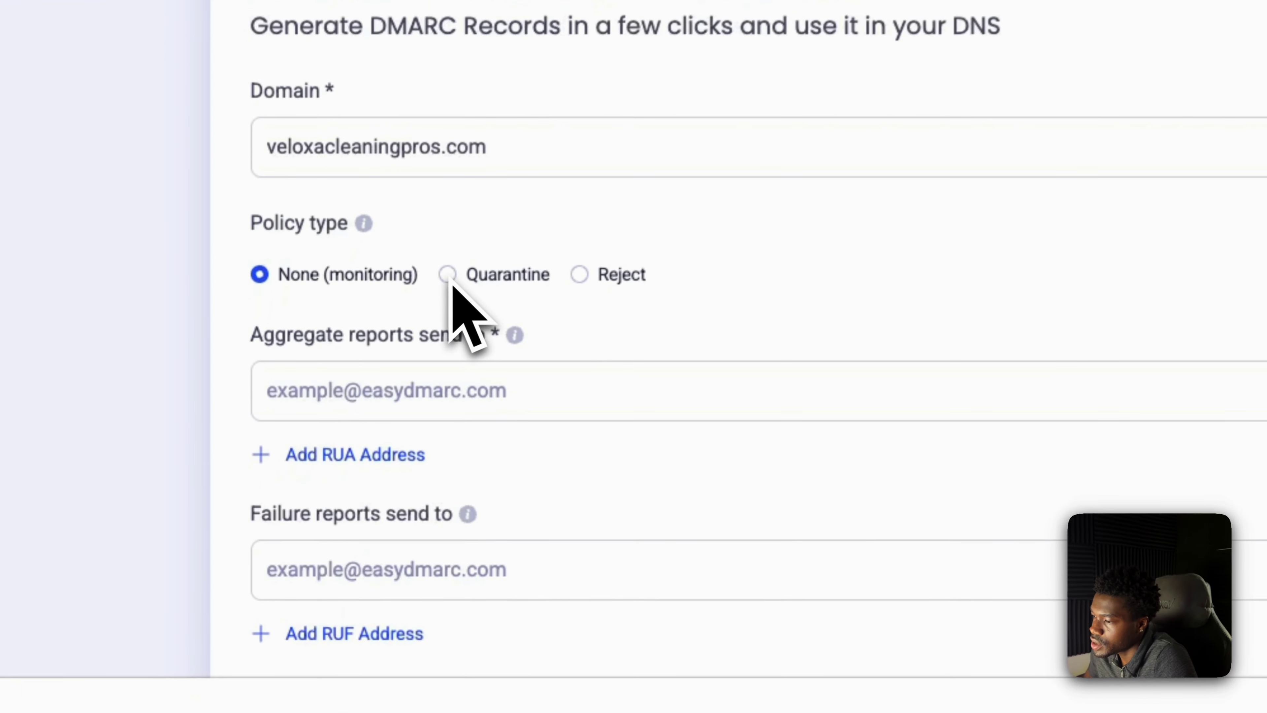
{"action": "left_click", "coordinate": [447, 405]}
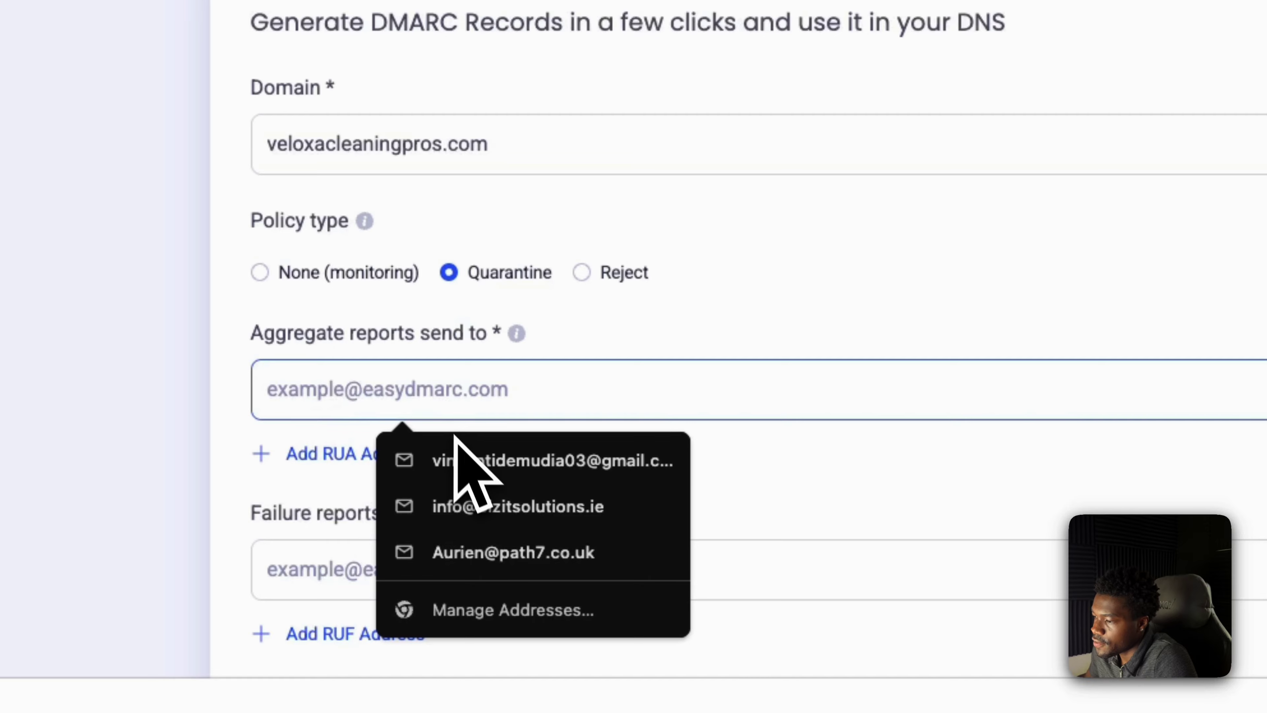
{"action": "left_click", "coordinate": [457, 457]}
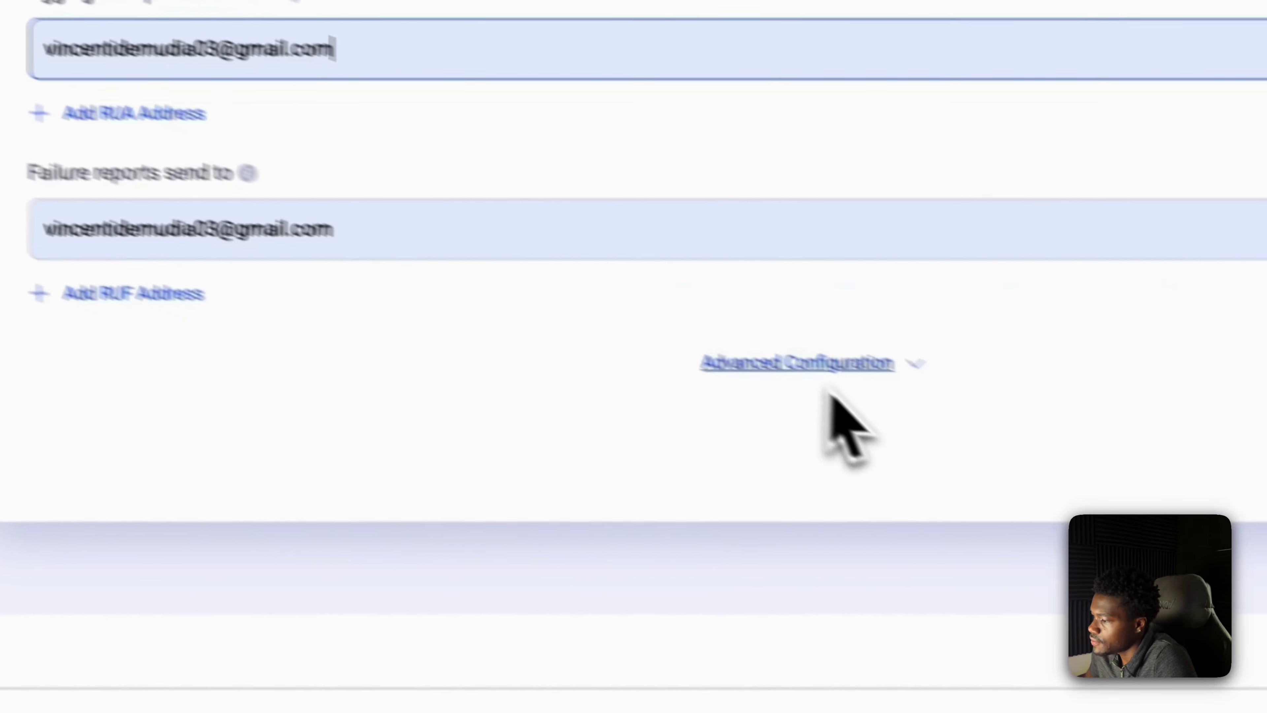
Keep only failure option fo=0, generate the quarantine record and copy the _dmarc host
{"action": "left_click", "coordinate": [893, 392]}
{"action": "scroll", "coordinate": [769, 360], "scroll_direction": "down", "scroll_amount": 5}
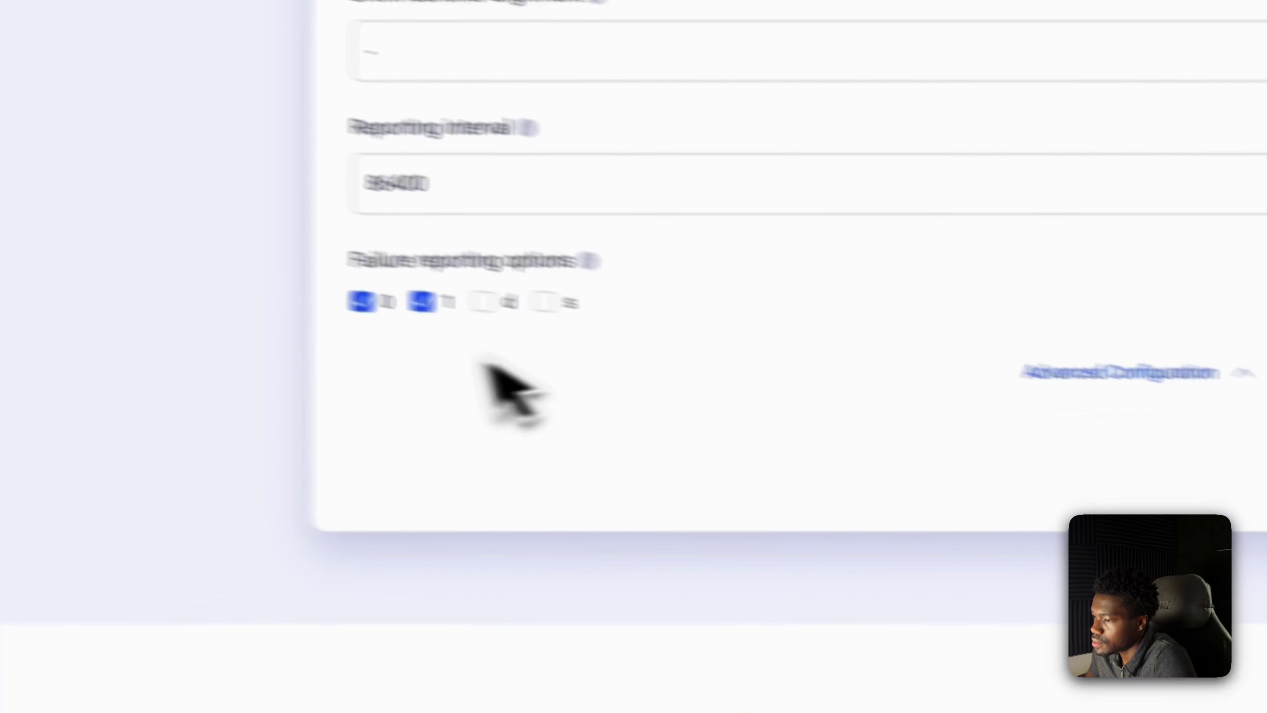
{"action": "left_click", "coordinate": [513, 319]}
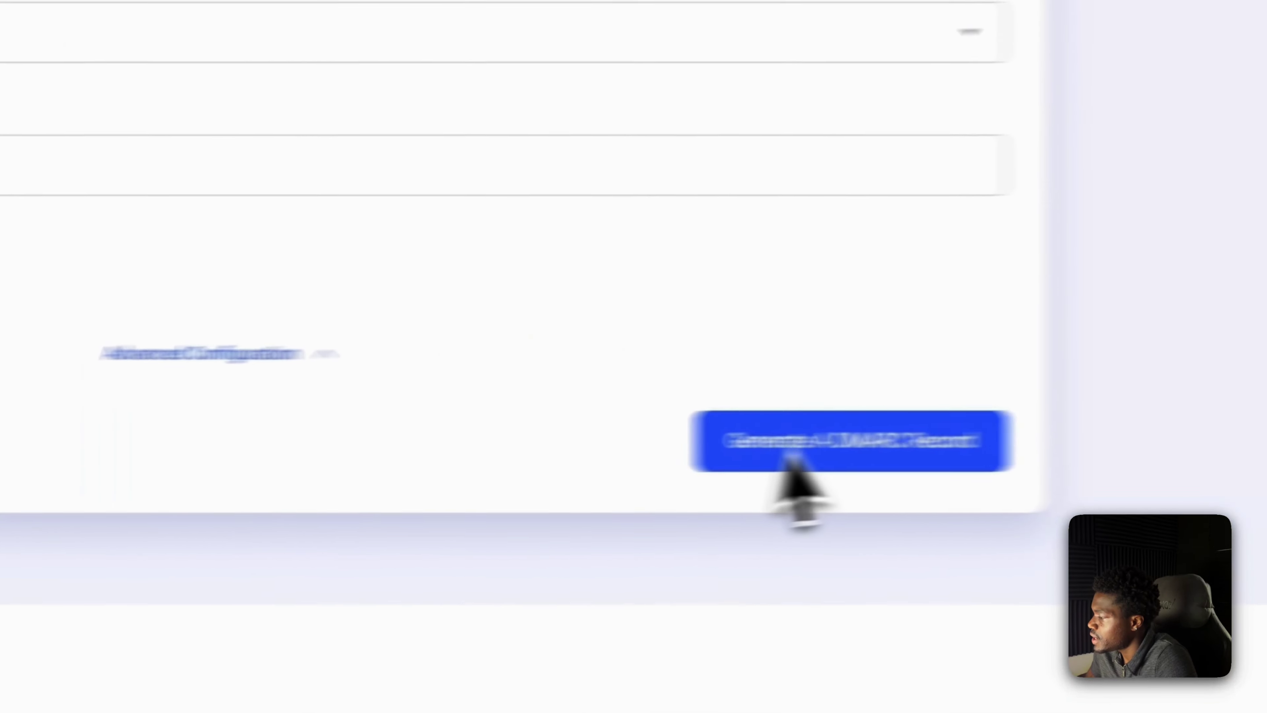
{"action": "left_click", "coordinate": [693, 461]}
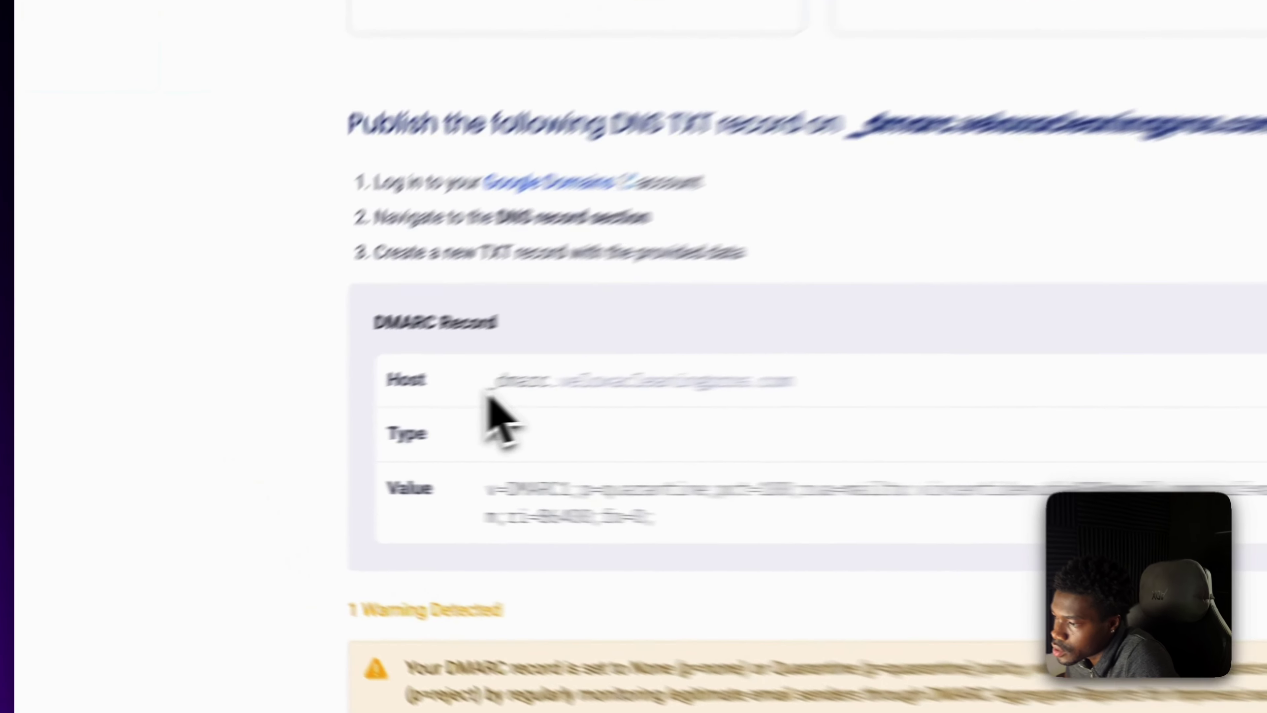
{"action": "left_click_drag", "start_coordinate": [297, 427], "coordinate": [303, 426]}
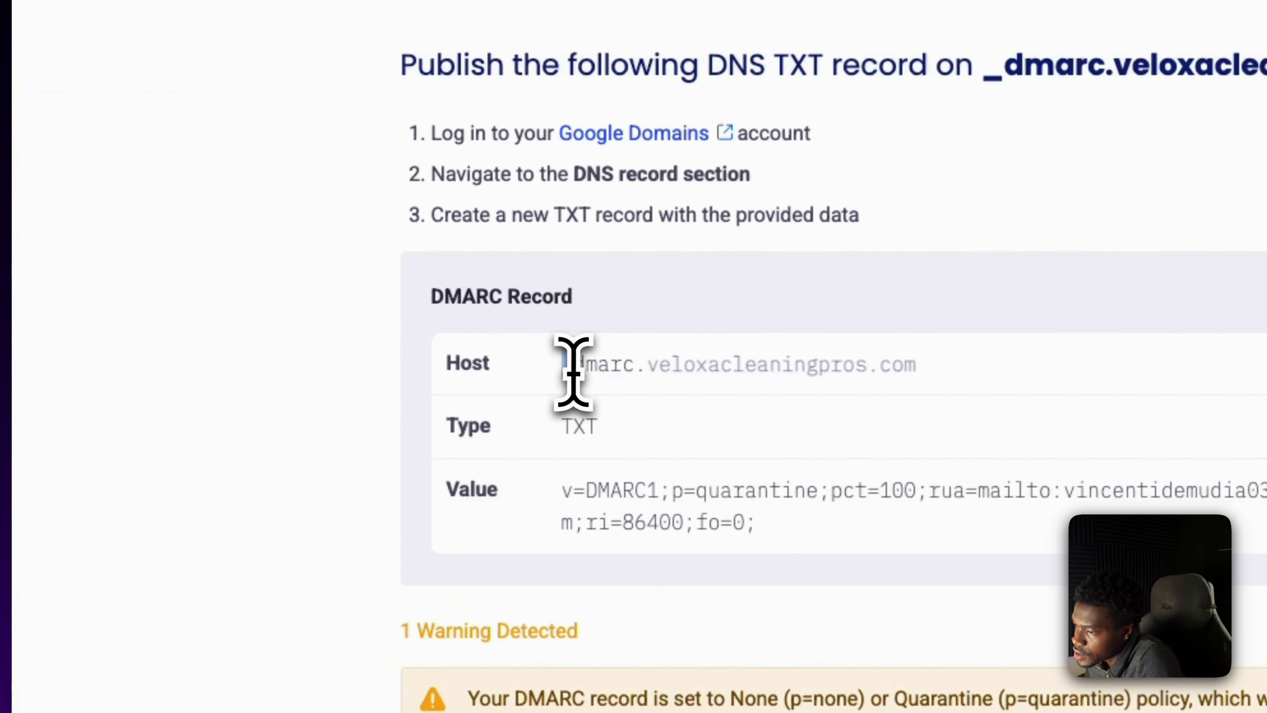
{"action": "left_click_drag", "start_coordinate": [574, 372], "coordinate": [638, 372]}
{"action": "key", "text": "ctrl+c"}
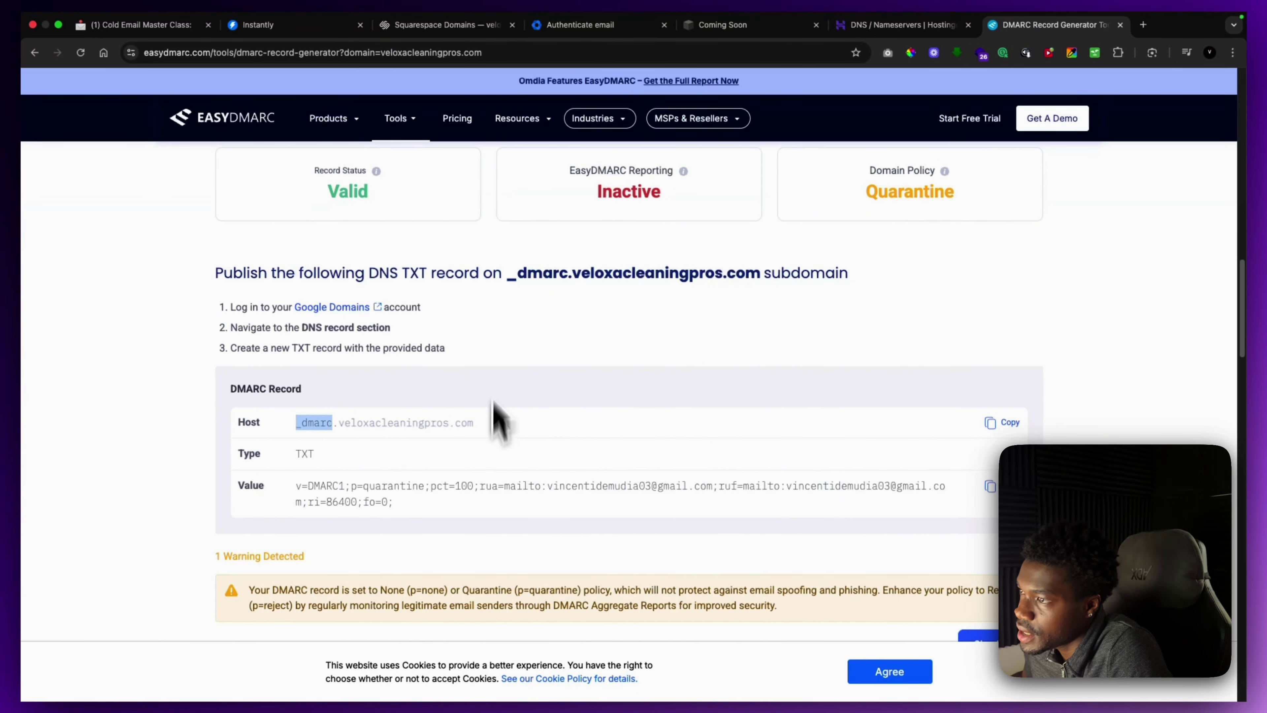
{"action": "left_click", "coordinate": [447, 26]}
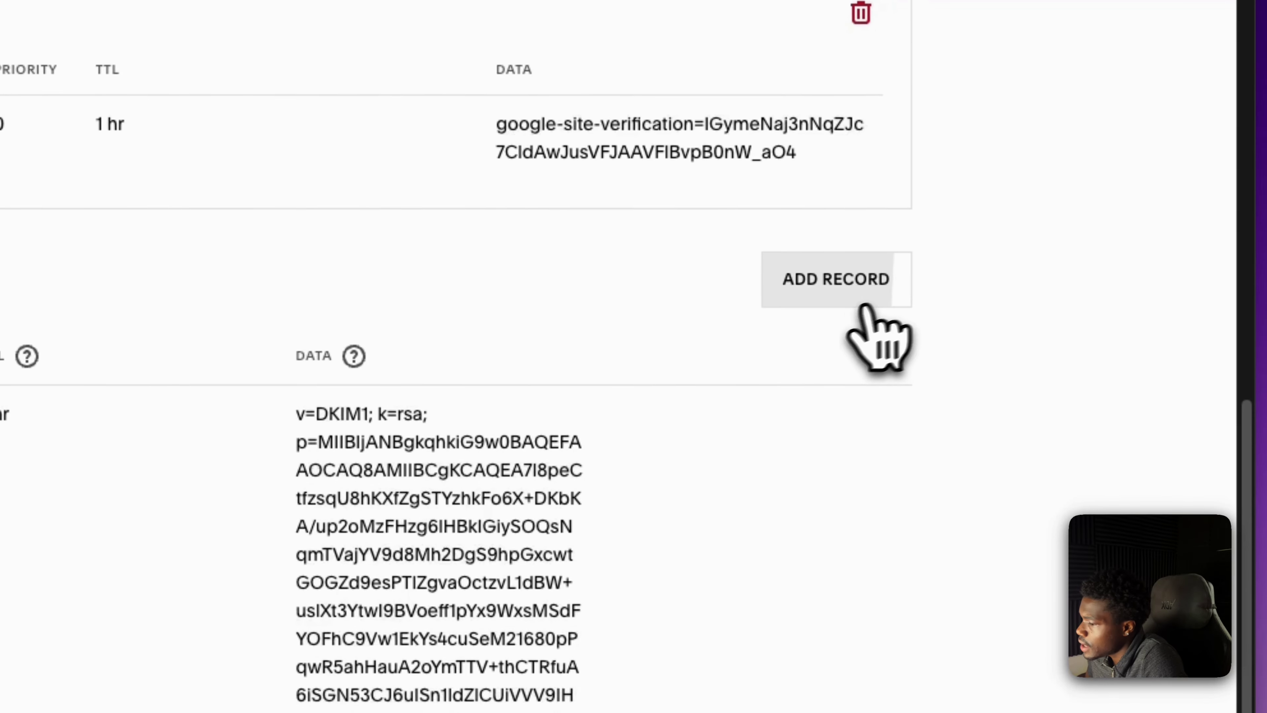
Add a custom DNS record with host _dmarc, type TXT and a 1 hr TTL
{"action": "left_click", "coordinate": [877, 252]}
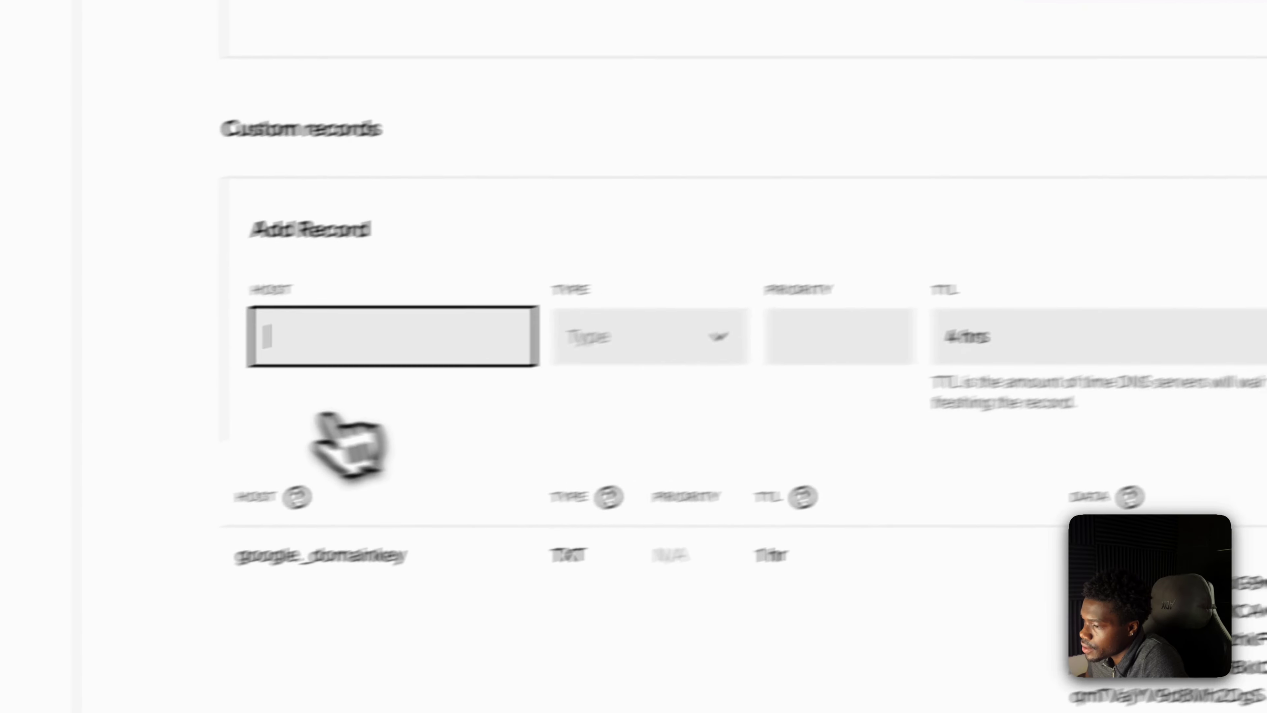
{"action": "key", "text": "ctrl+v"}
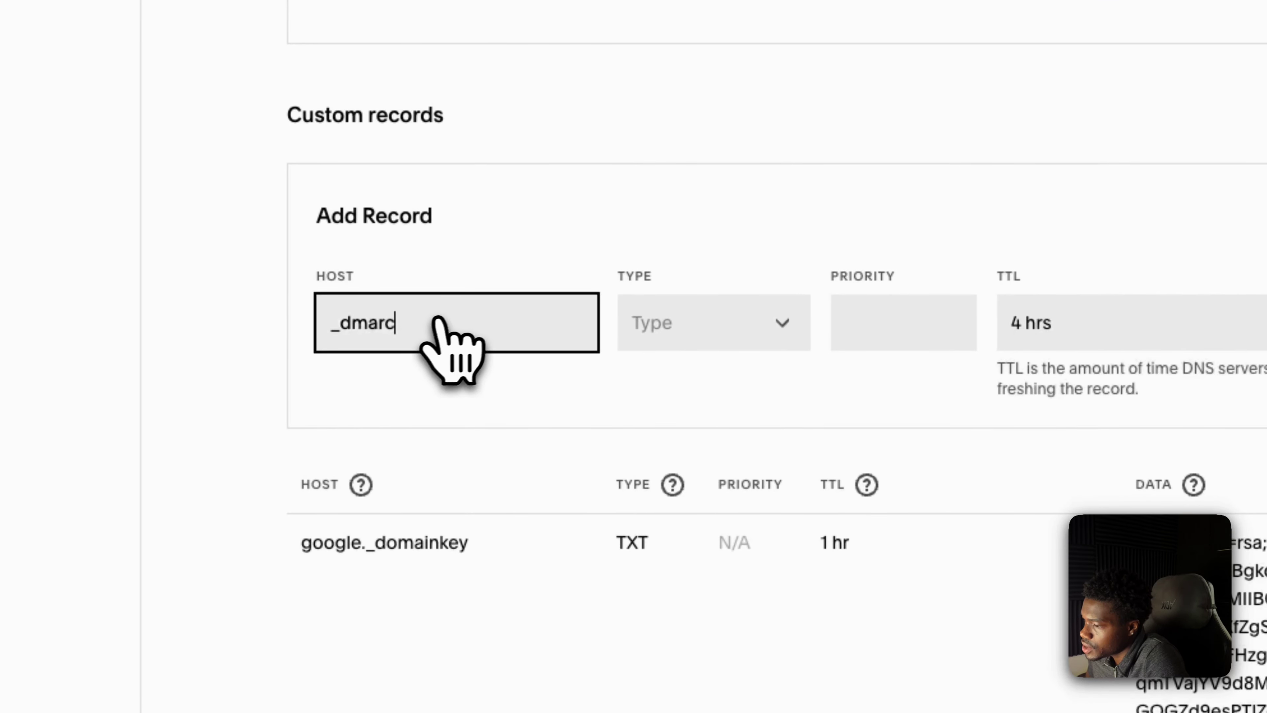
{"action": "left_click", "coordinate": [649, 337]}
{"action": "left_click", "coordinate": [649, 325]}
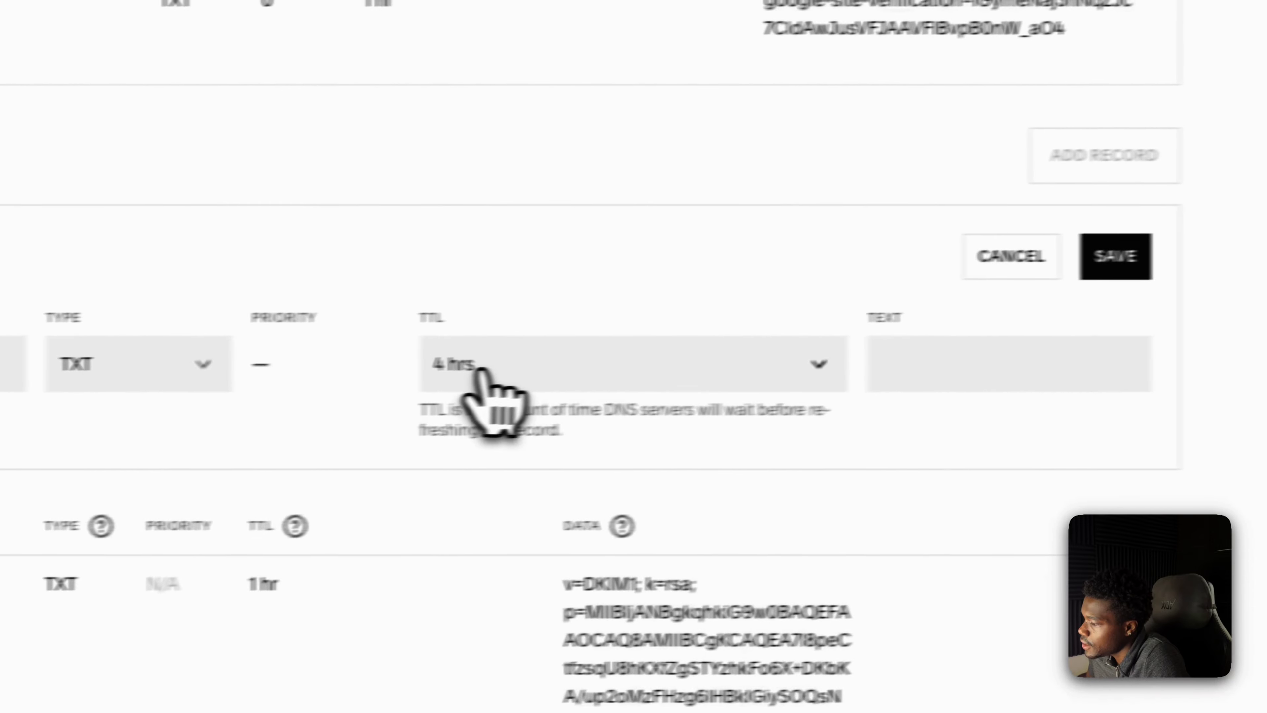
{"action": "left_click", "coordinate": [1052, 333]}
{"action": "left_click", "coordinate": [439, 314]}
{"action": "left_click", "coordinate": [868, 364]}
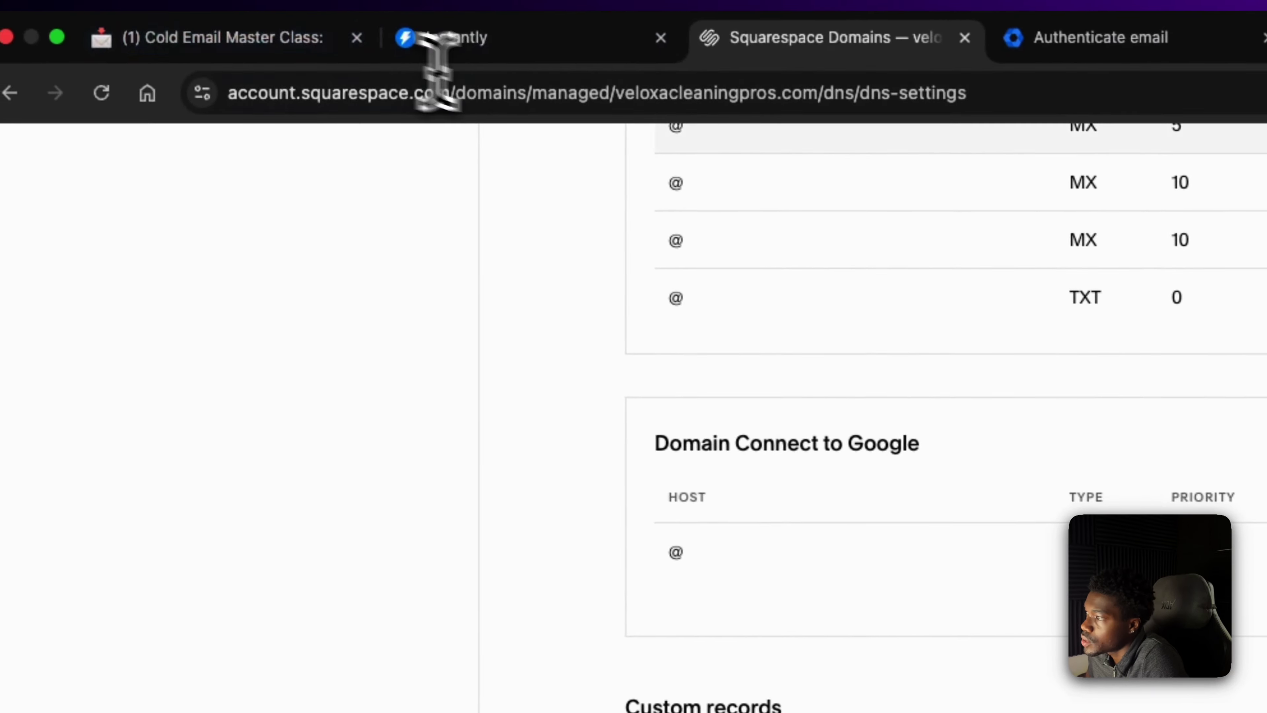
Paste the generated DMARC value into the record's text field and save it
{"action": "left_click", "coordinate": [973, 37]}
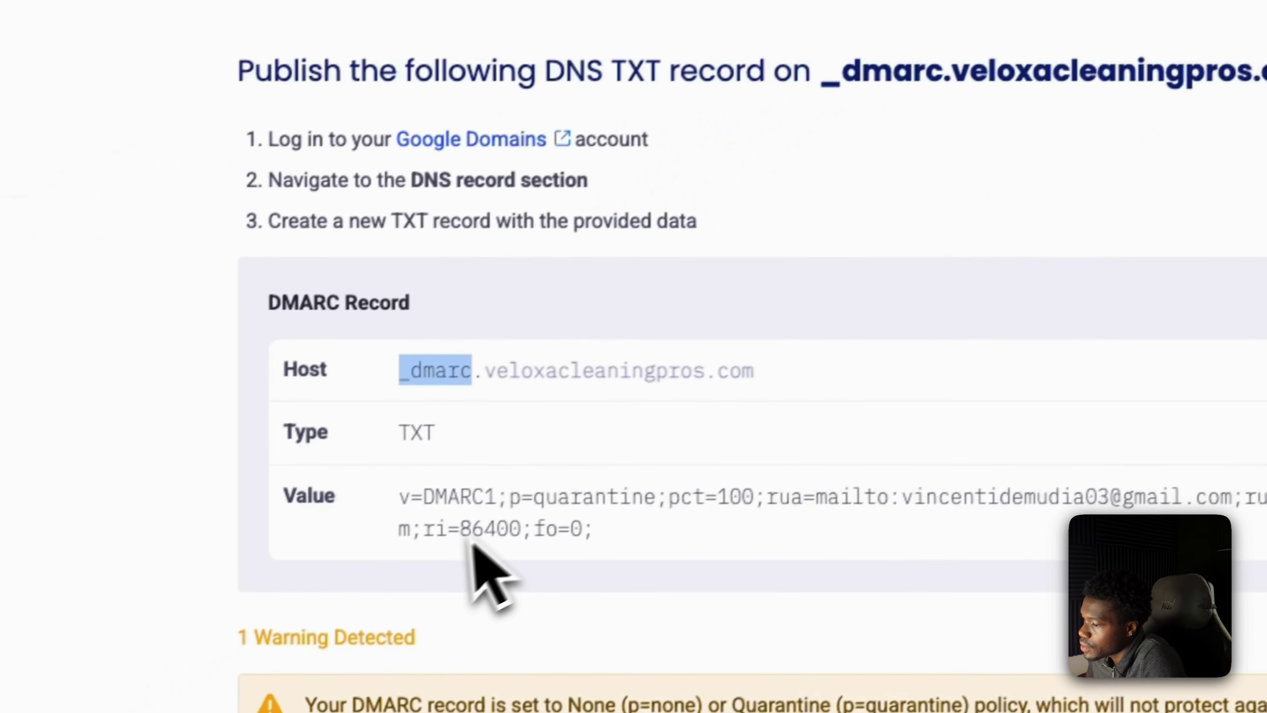
{"action": "left_click_drag", "start_coordinate": [405, 506], "coordinate": [619, 554]}
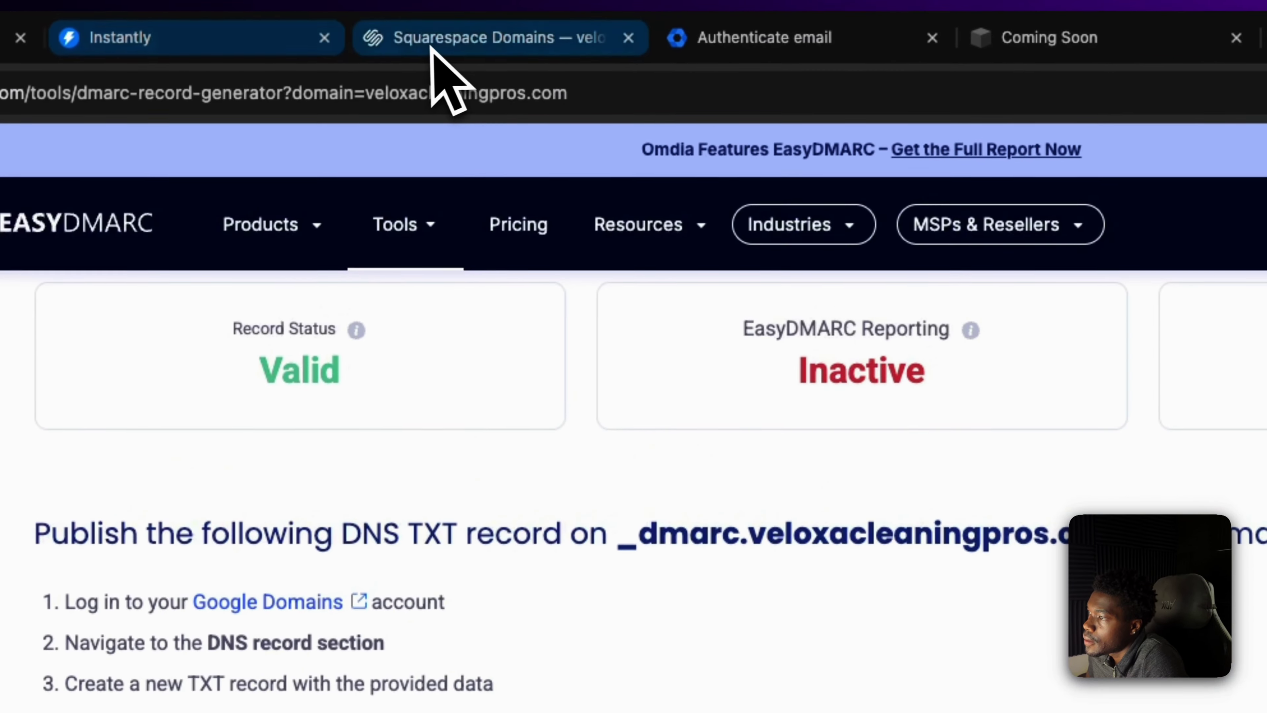
{"action": "left_click", "coordinate": [433, 44]}
{"action": "left_click", "coordinate": [848, 319]}
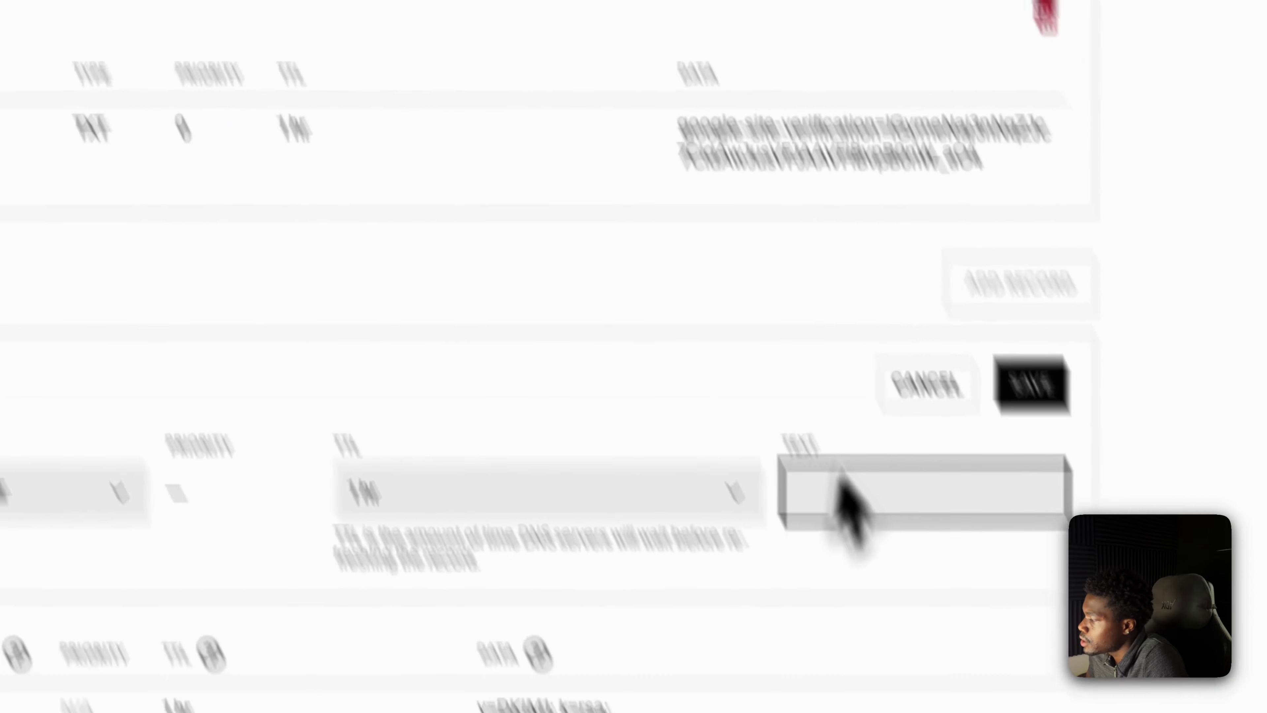
{"action": "key", "text": "ctrl+v"}
{"action": "left_click", "coordinate": [947, 204]}
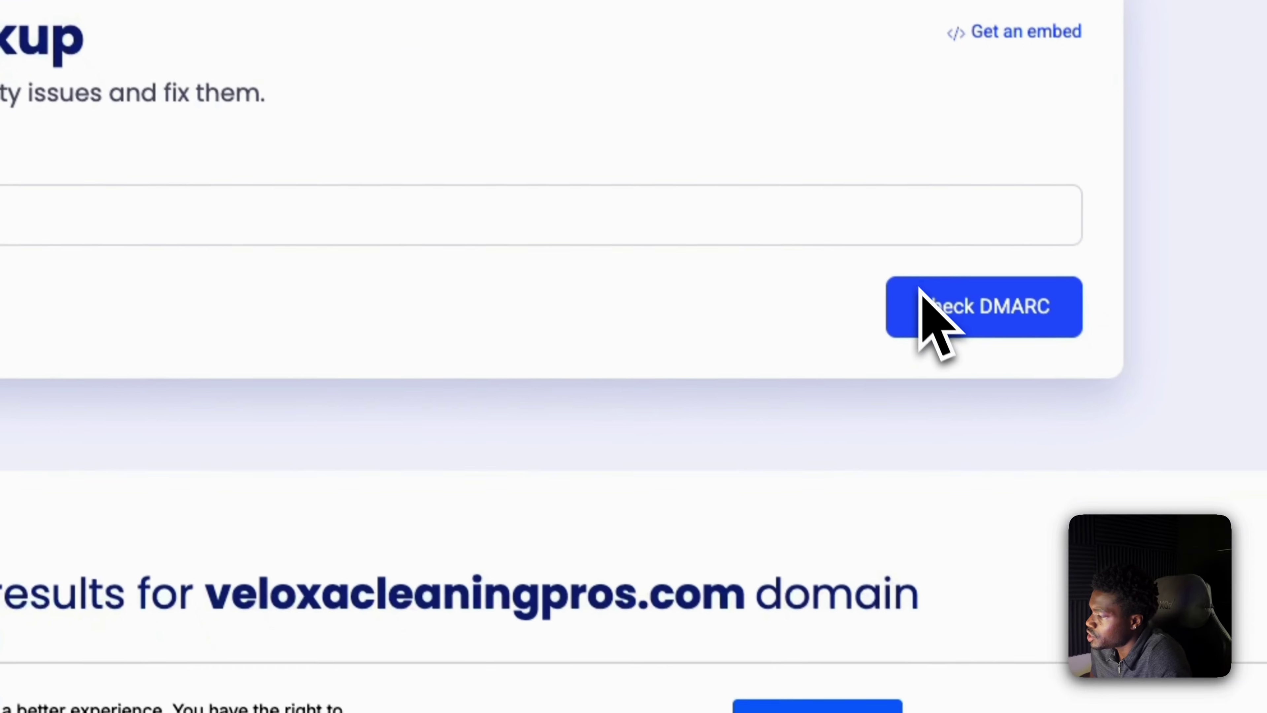
Run Check DMARC for veloxacleaningpros.com and review the Quarantine policy result
{"action": "left_click", "coordinate": [1266, 517]}
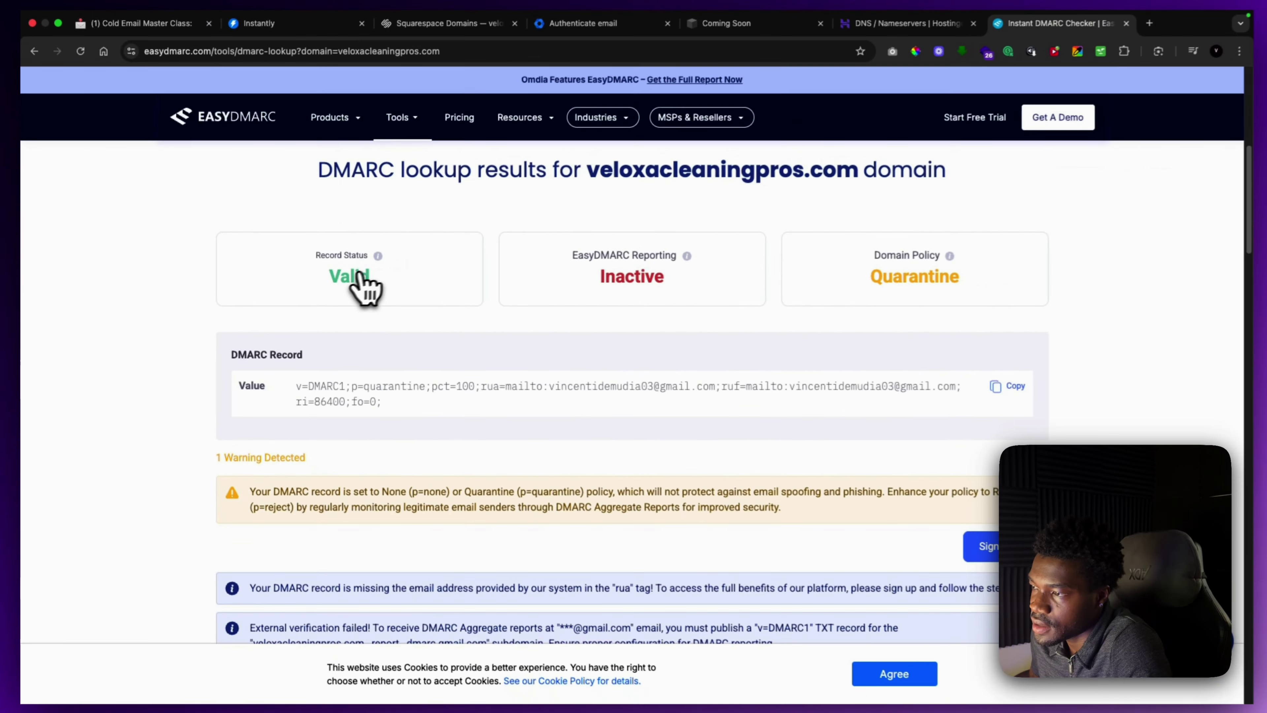
{"action": "scroll", "coordinate": [392, 220], "scroll_direction": "up", "scroll_amount": 10}
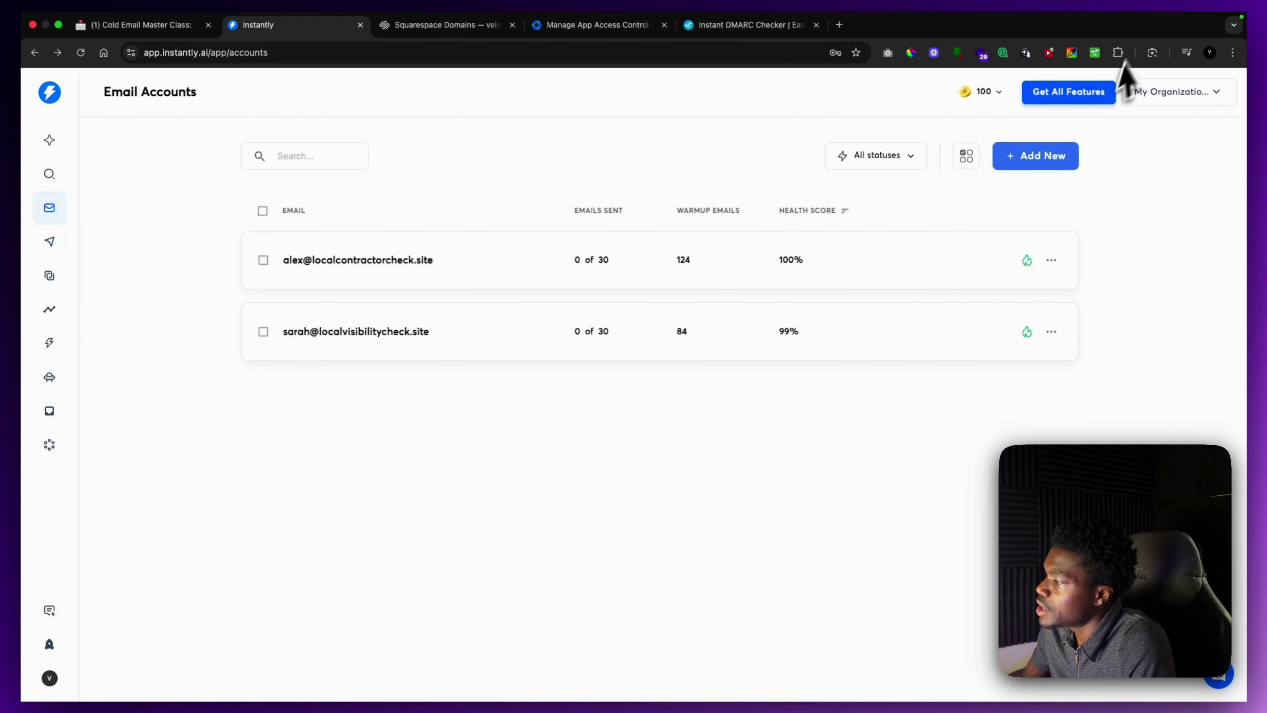
Start a new Google Gmail / G-Suite account with Option 1 oAuth to show the connect instructions
{"action": "left_click", "coordinate": [1027, 163]}
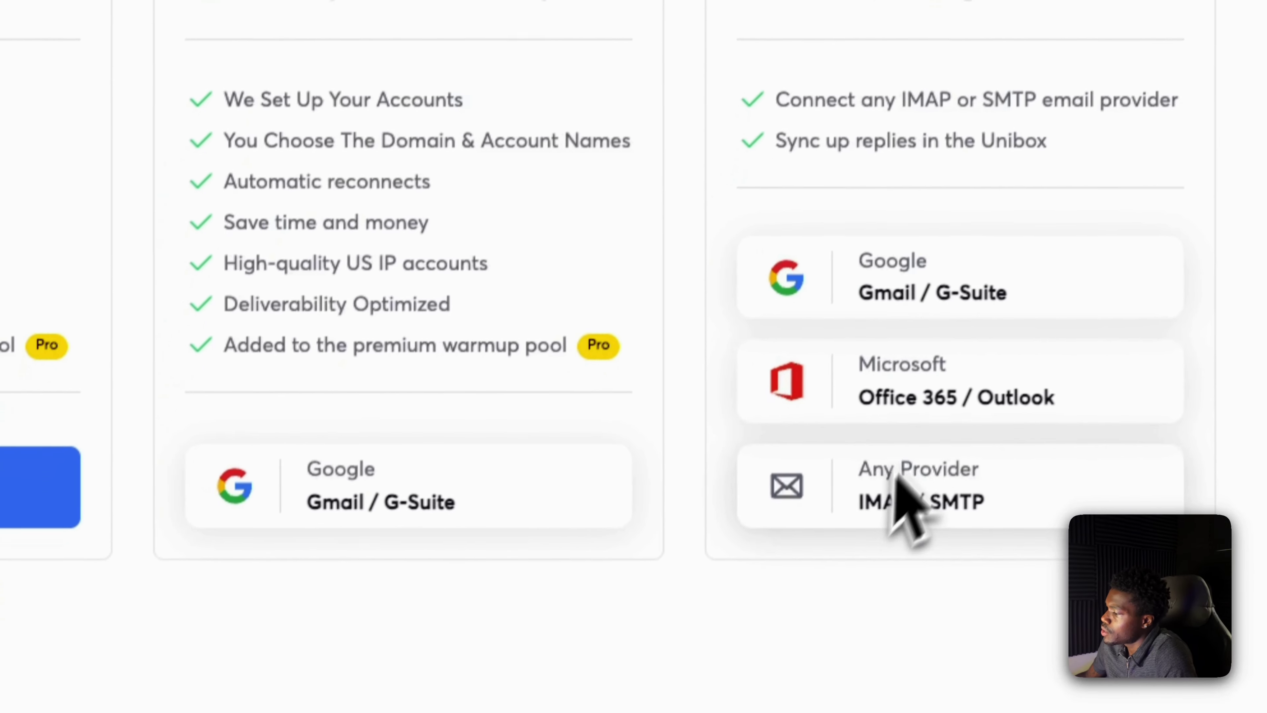
{"action": "left_click", "coordinate": [669, 629]}
{"action": "left_click", "coordinate": [288, 340]}
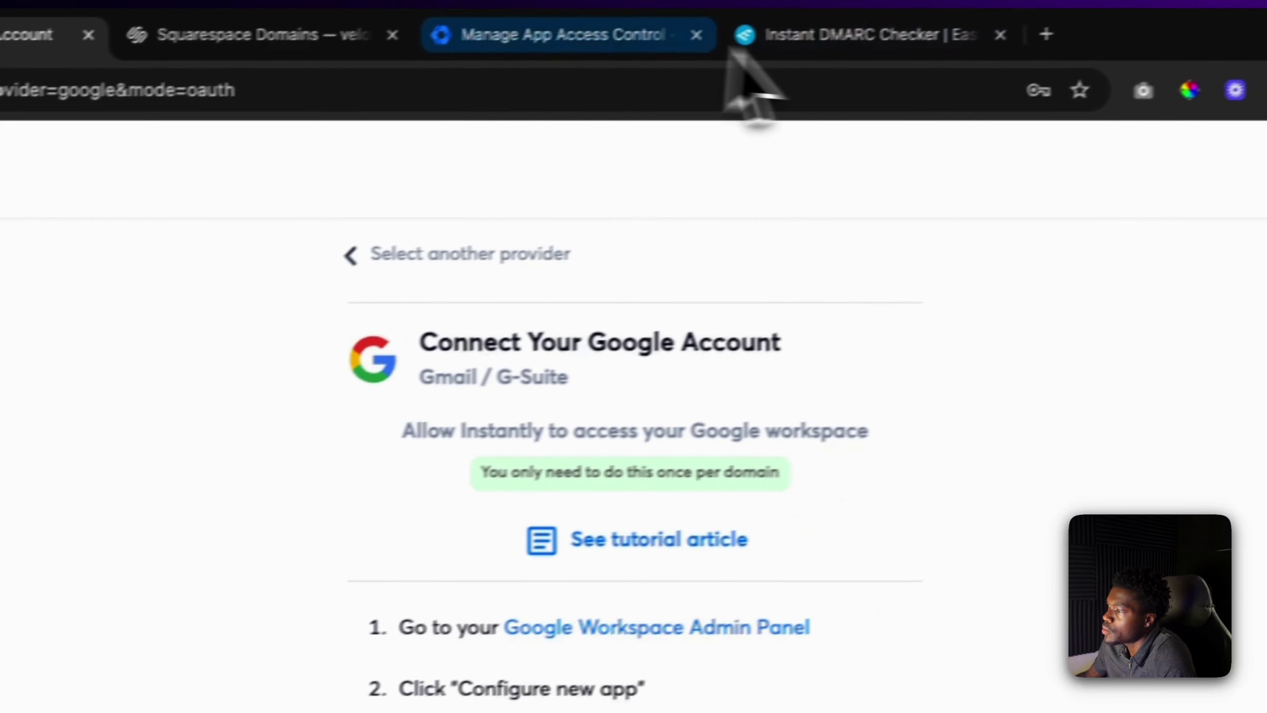
{"action": "left_click", "coordinate": [520, 54]}
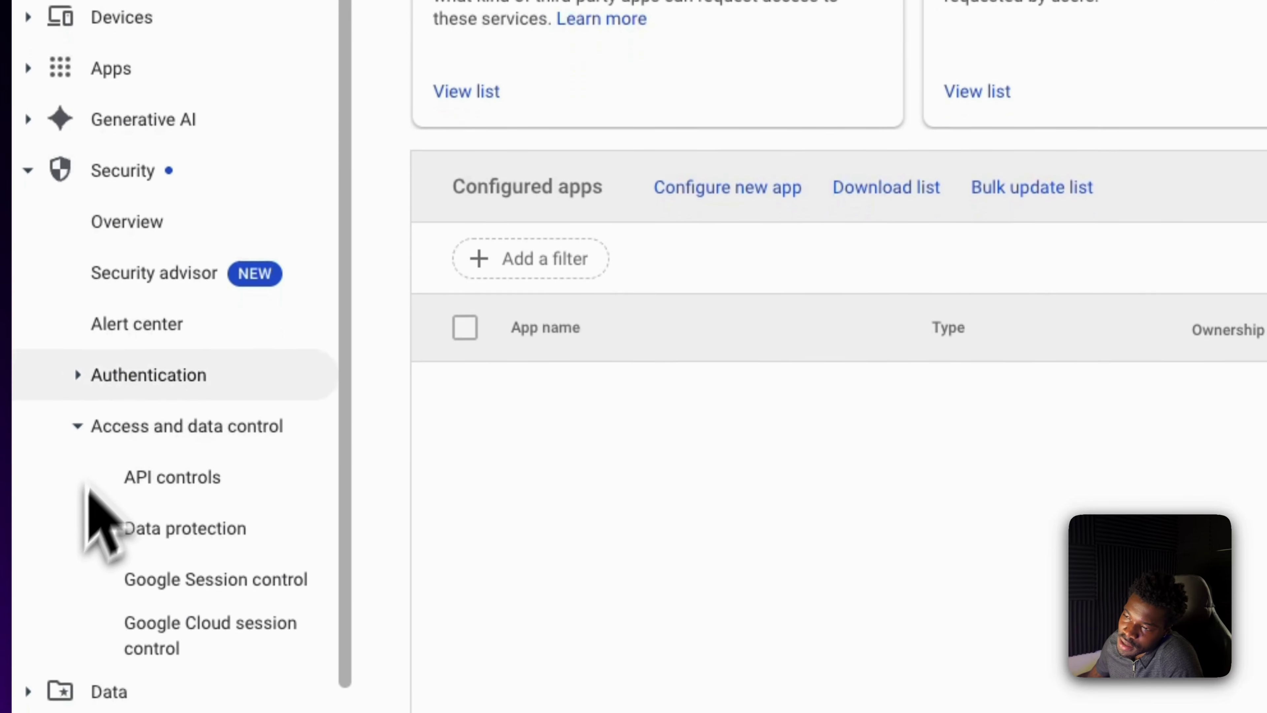
Reach Manage third-party app access under Security > API controls in Google Admin
{"action": "left_click", "coordinate": [127, 315]}
{"action": "left_click", "coordinate": [103, 183]}
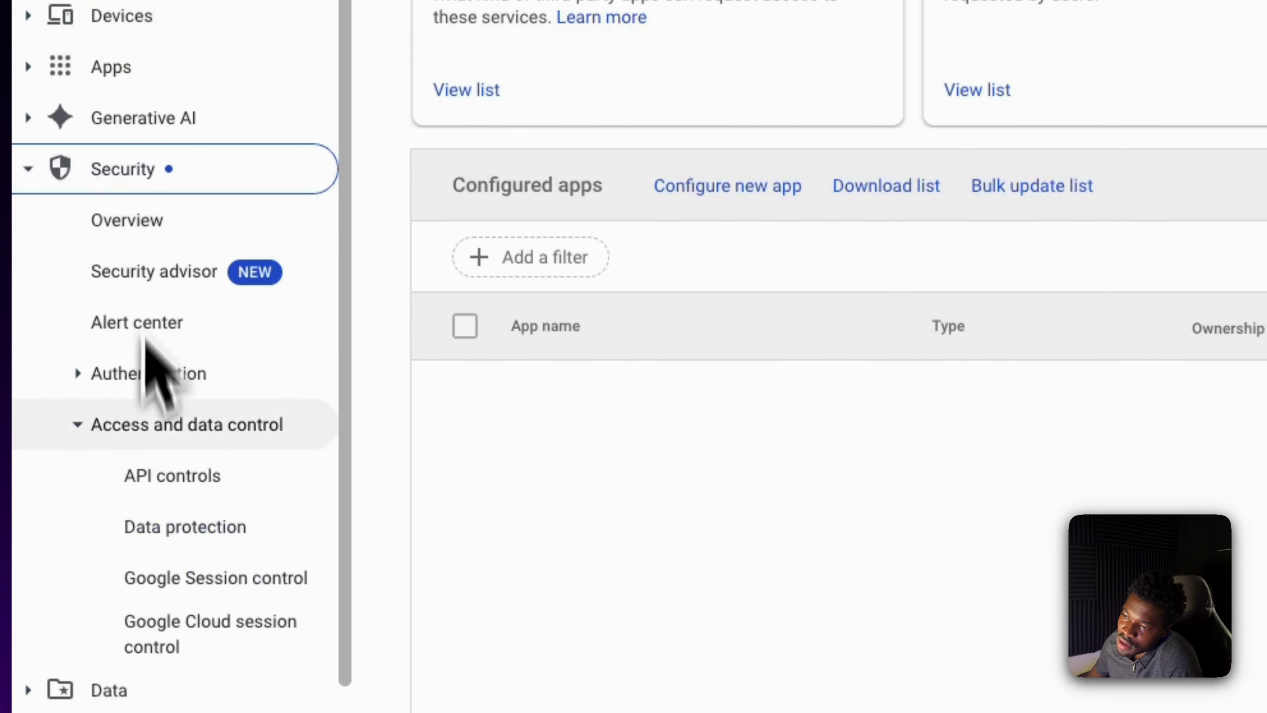
{"action": "left_click", "coordinate": [190, 491]}
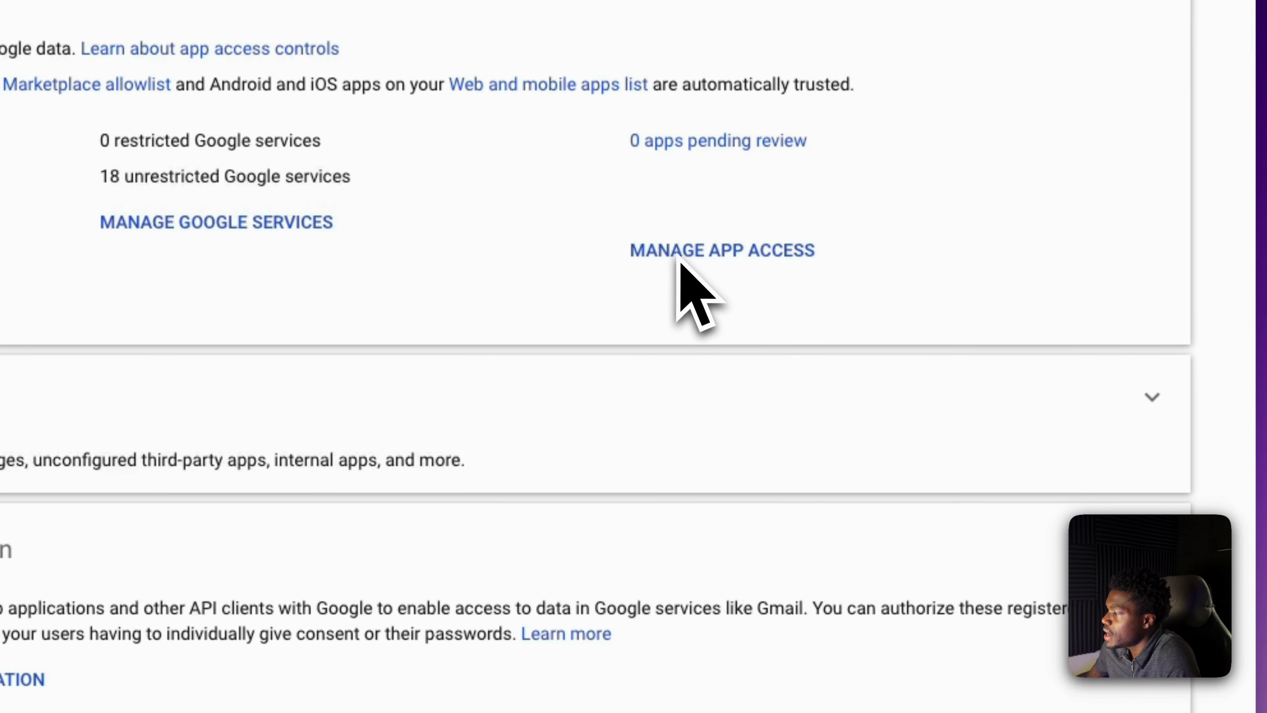
{"action": "left_click", "coordinate": [712, 253]}
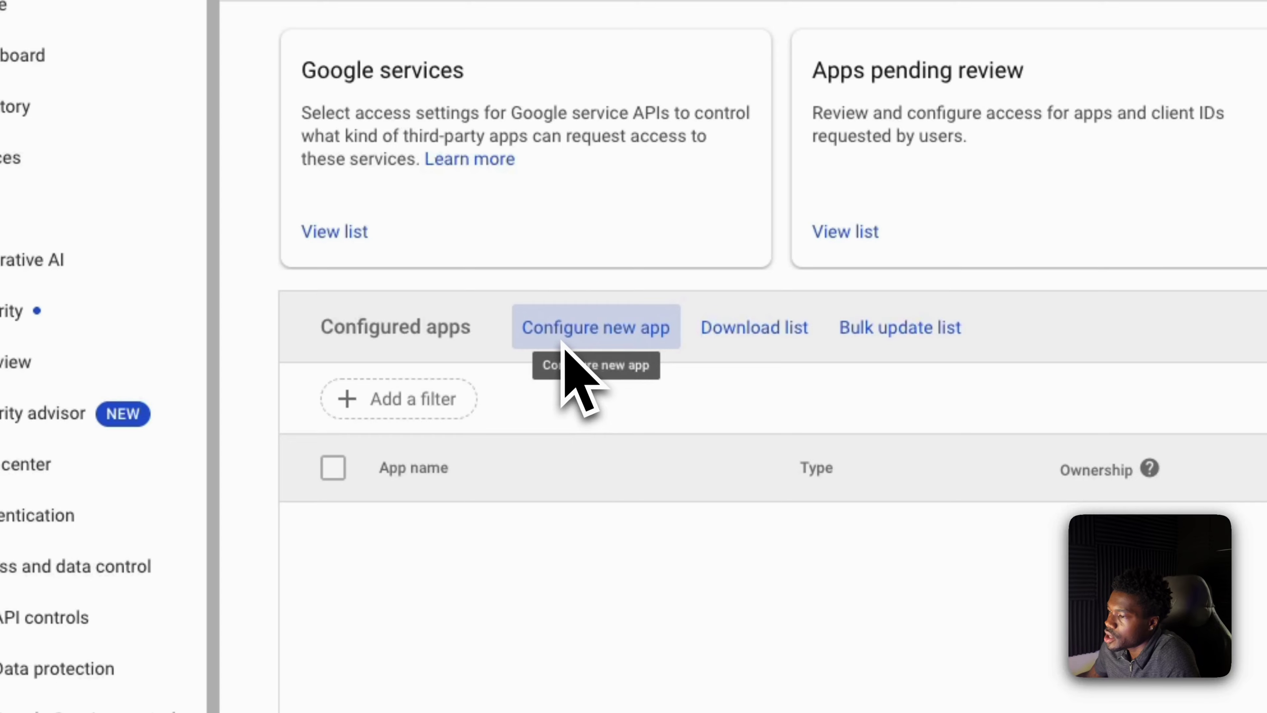
Find Instantly oAuth Email v1 by its client ID and give all users Trusted access
{"action": "left_click", "coordinate": [596, 330]}
{"action": "left_click", "coordinate": [630, 339]}
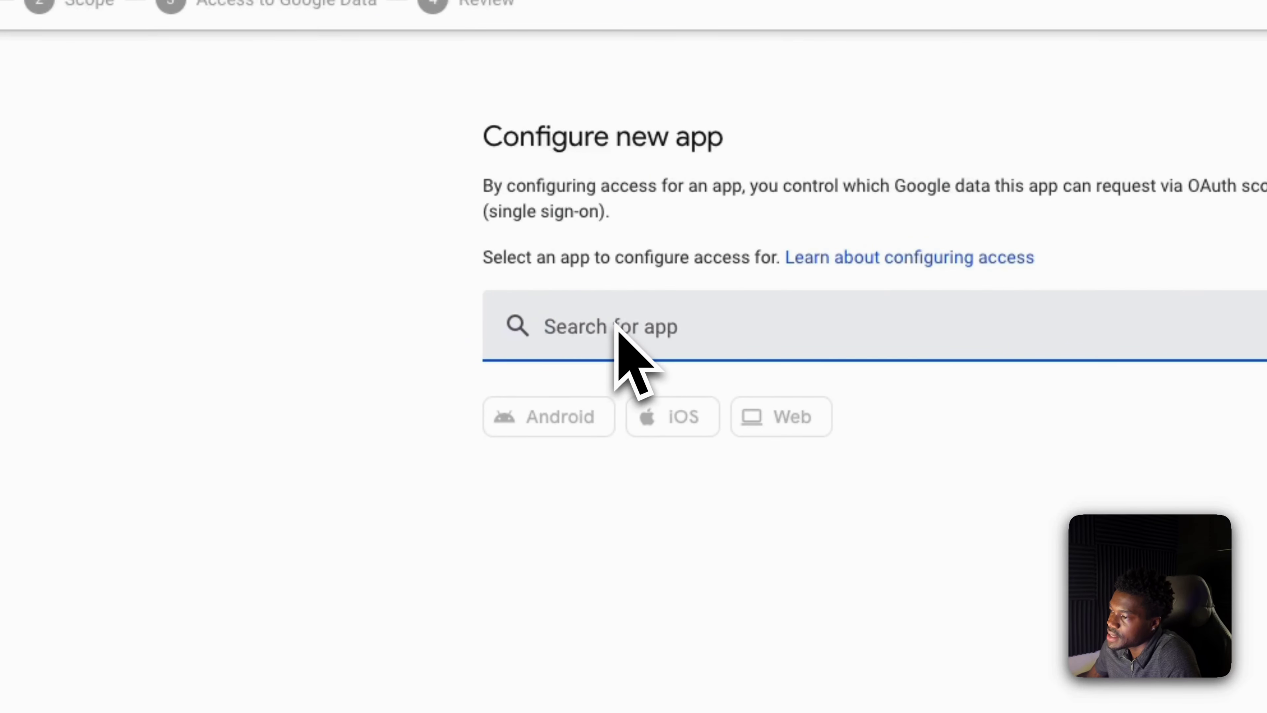
{"action": "key", "text": "super+v"}
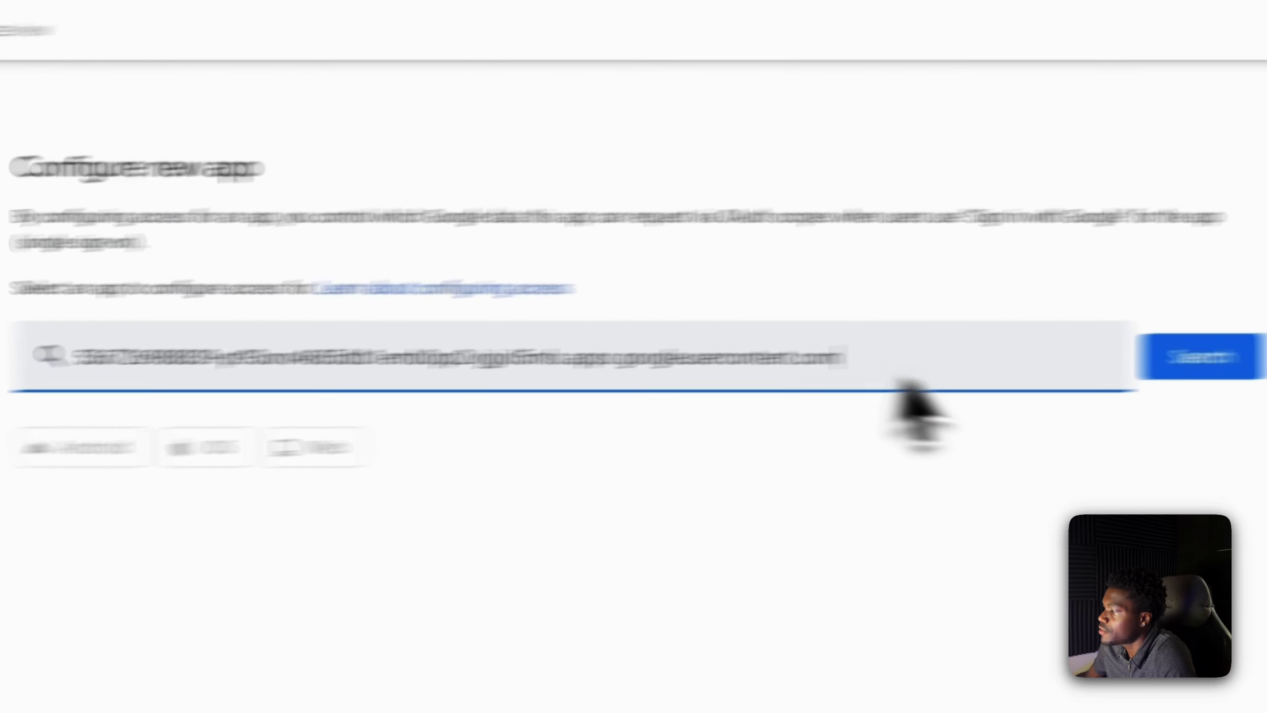
{"action": "left_click", "coordinate": [1195, 358]}
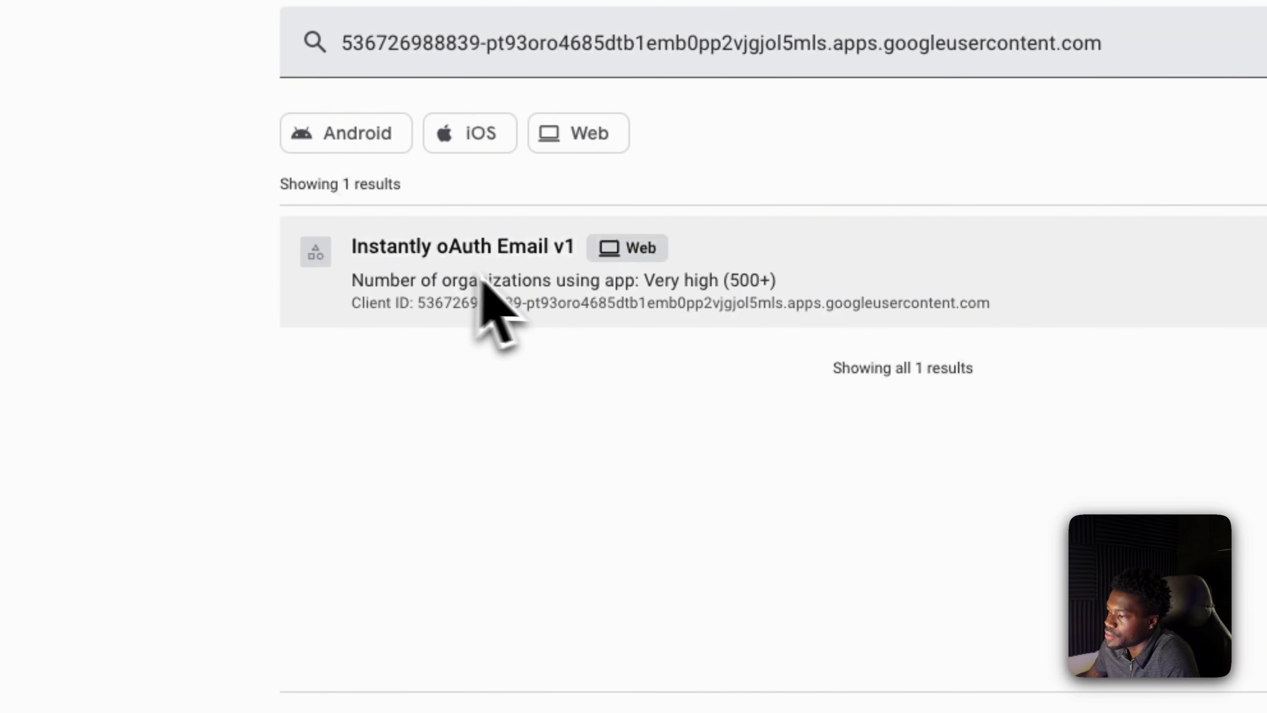
{"action": "left_click", "coordinate": [751, 305]}
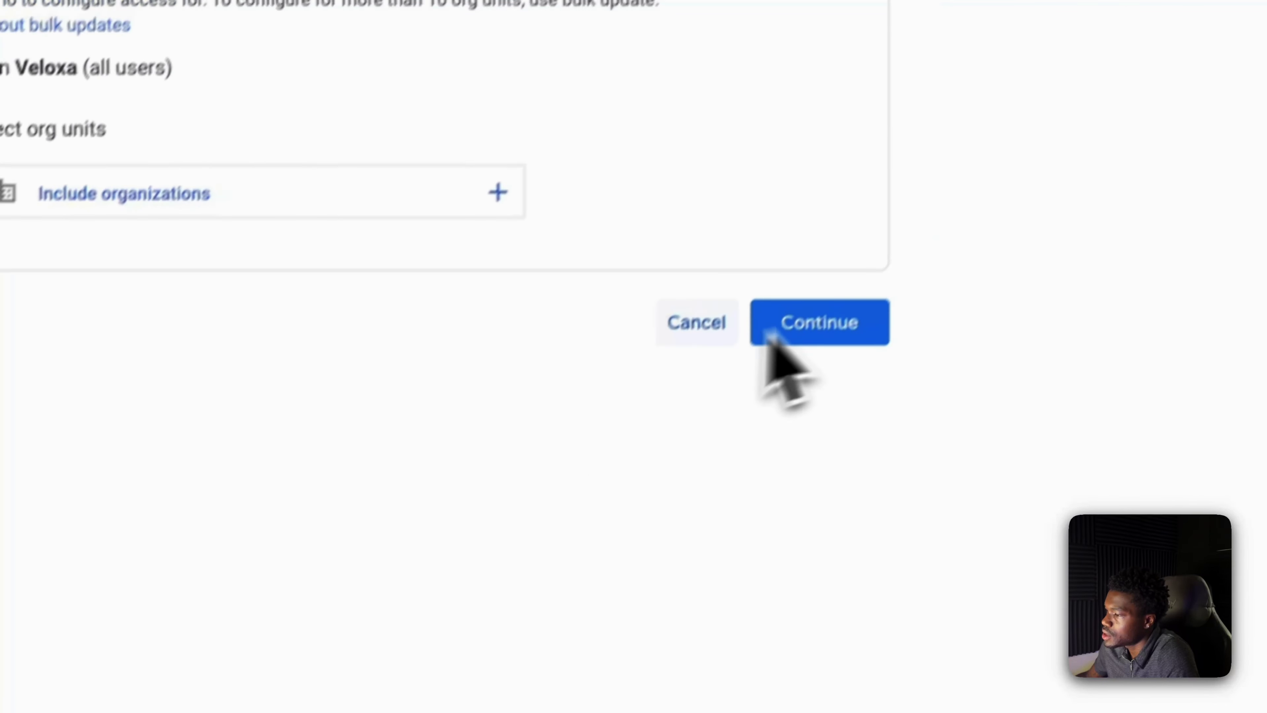
{"action": "left_click", "coordinate": [825, 240]}
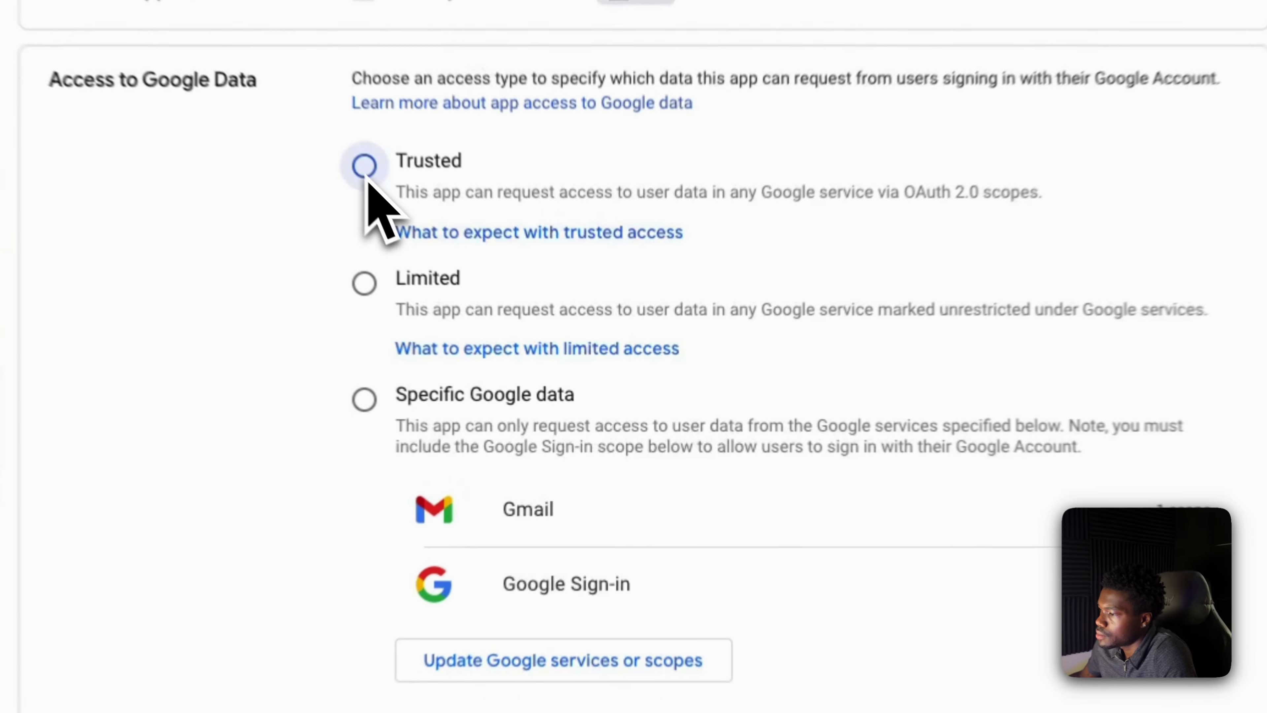
{"action": "left_click", "coordinate": [487, 288]}
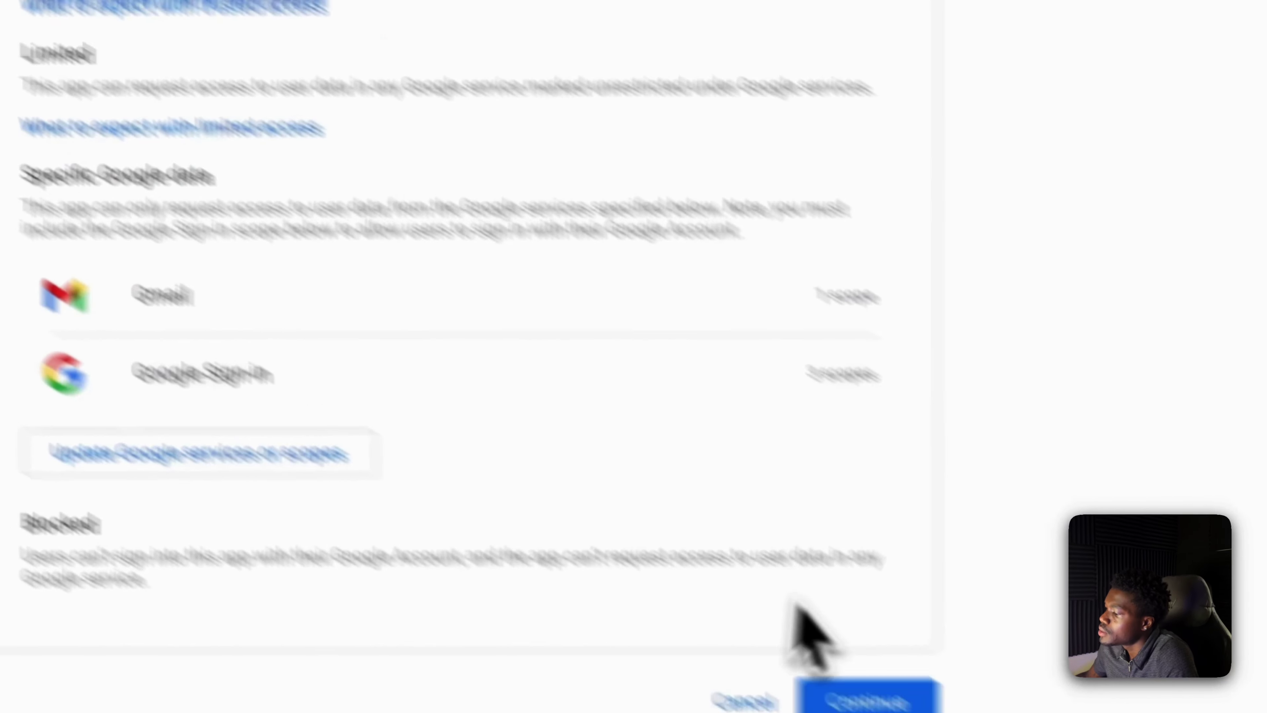
{"action": "left_click", "coordinate": [769, 659]}
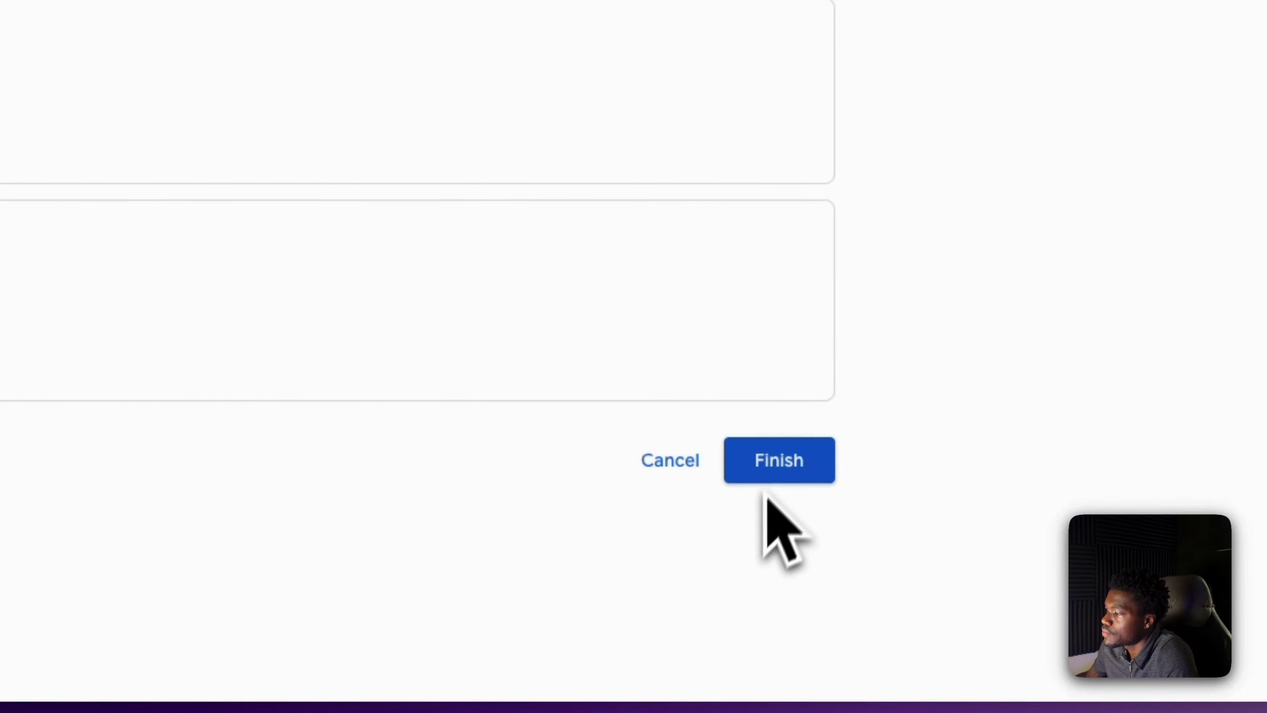
{"action": "left_click", "coordinate": [774, 462]}
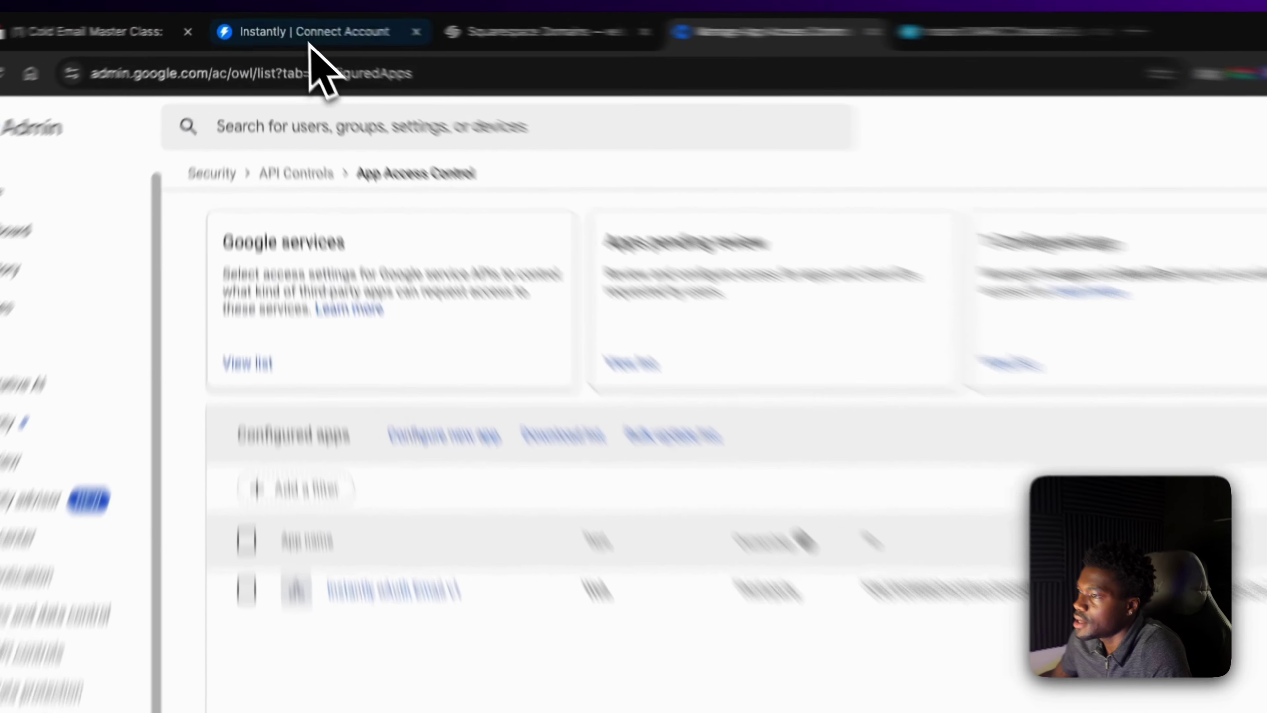
Log in with the veloxacleaningpros.com Google mailbox and allow Instantly access on the consent screens
{"action": "left_click", "coordinate": [288, 27]}
{"action": "left_click", "coordinate": [736, 564]}
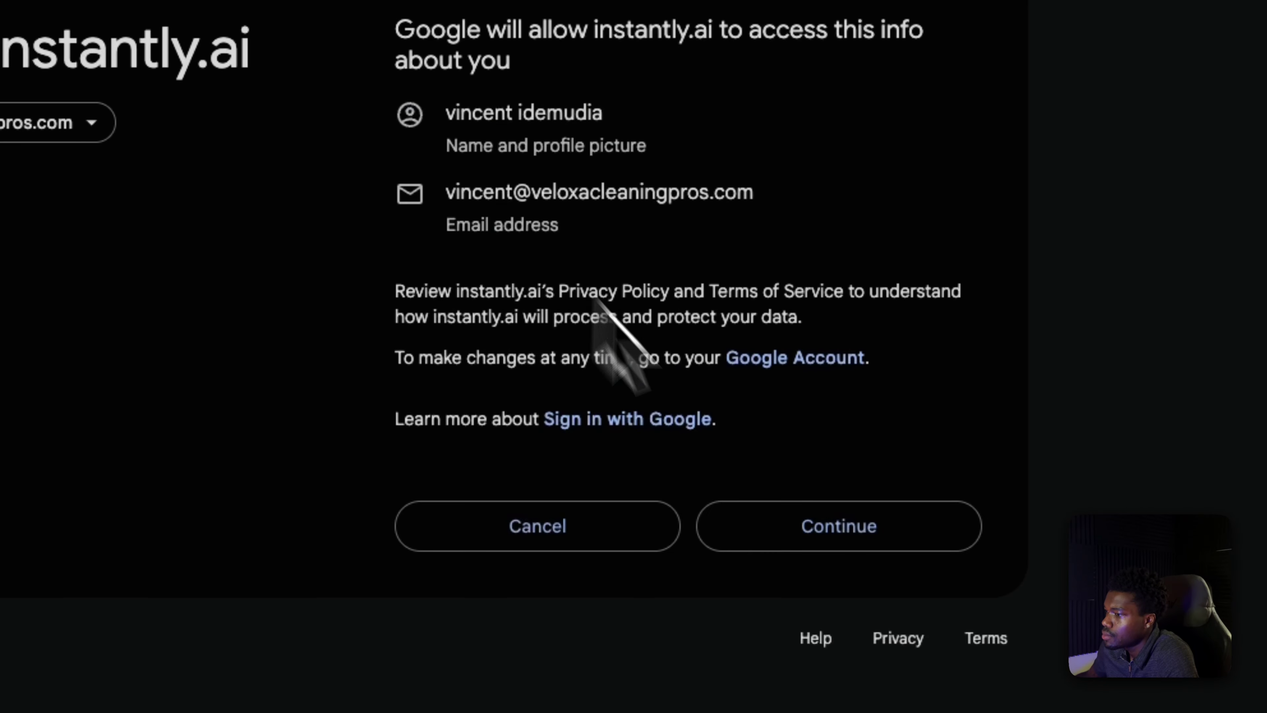
{"action": "left_click", "coordinate": [798, 543]}
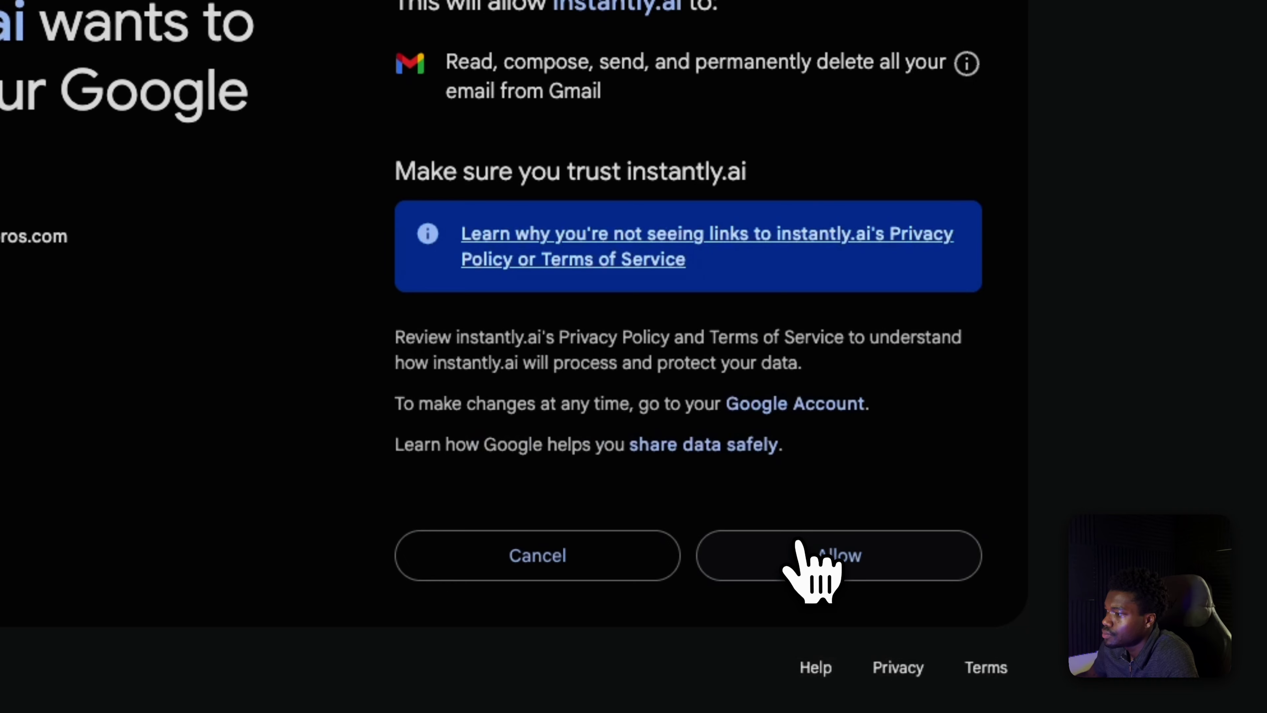
{"action": "left_click", "coordinate": [797, 543]}
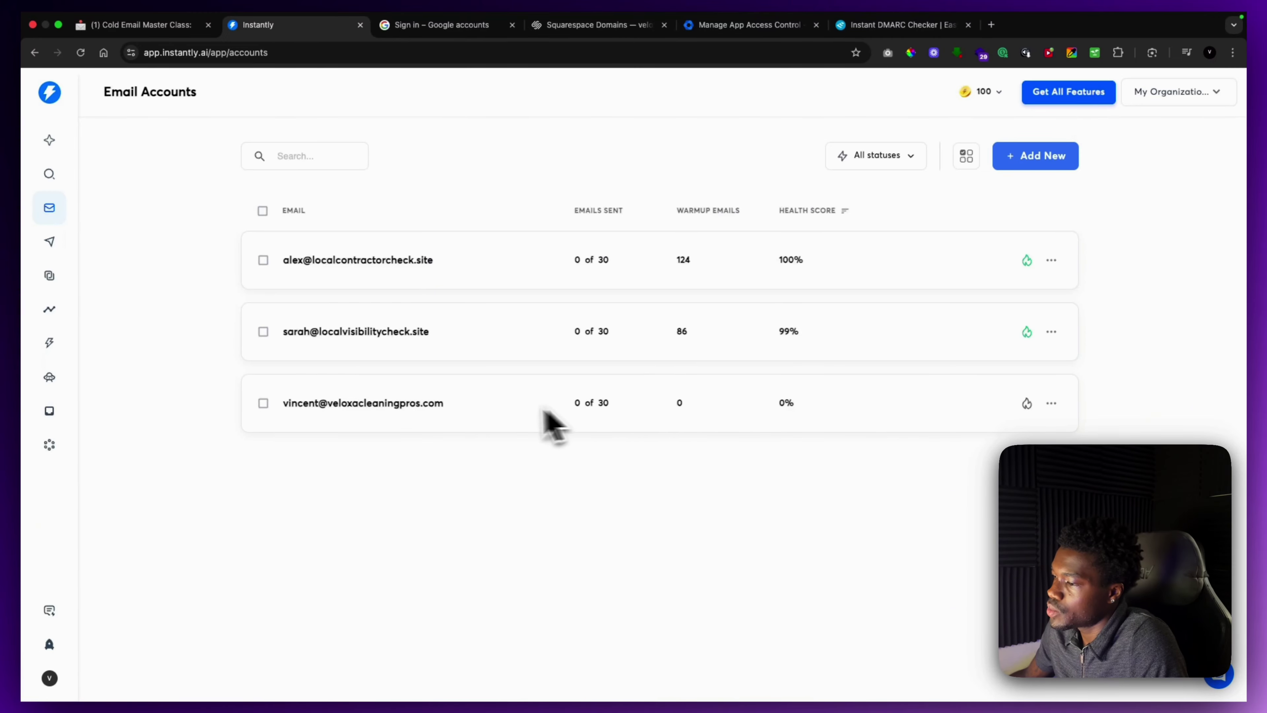
Enable warmup for the Veloxa mailbox and shorten the sender's last name to an initial
{"action": "left_click", "coordinate": [517, 421]}
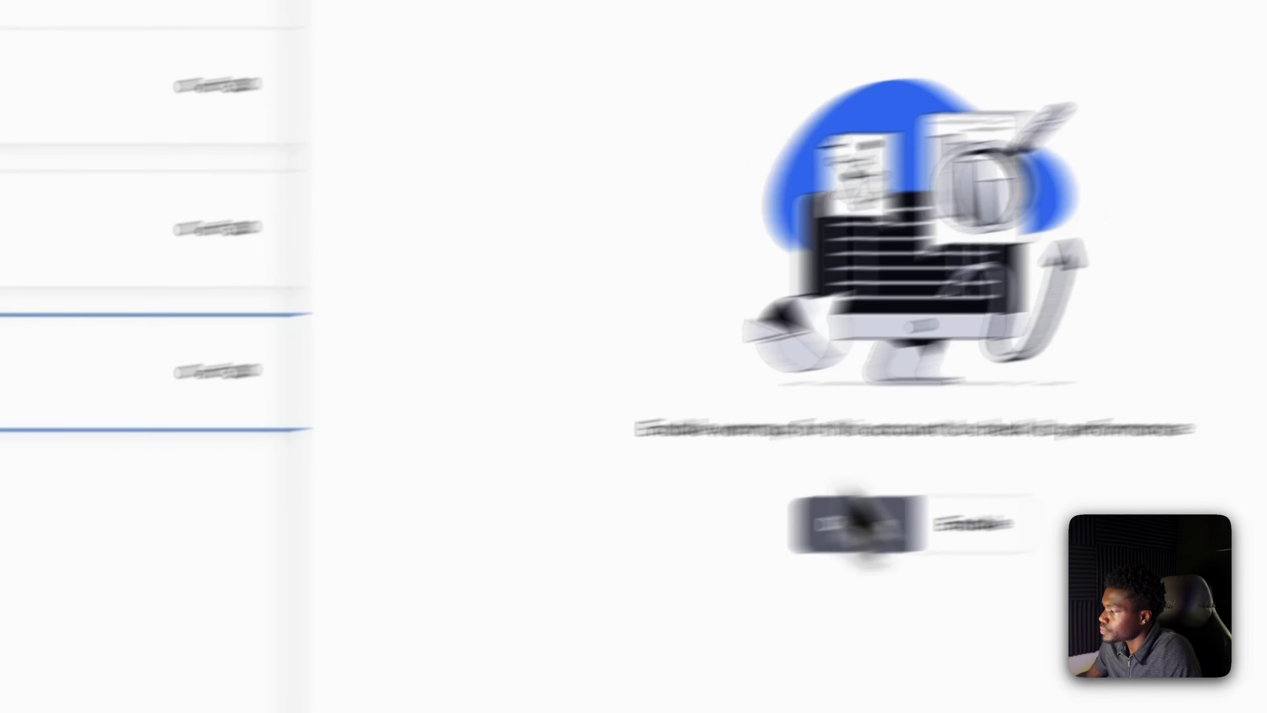
{"action": "left_click", "coordinate": [779, 564]}
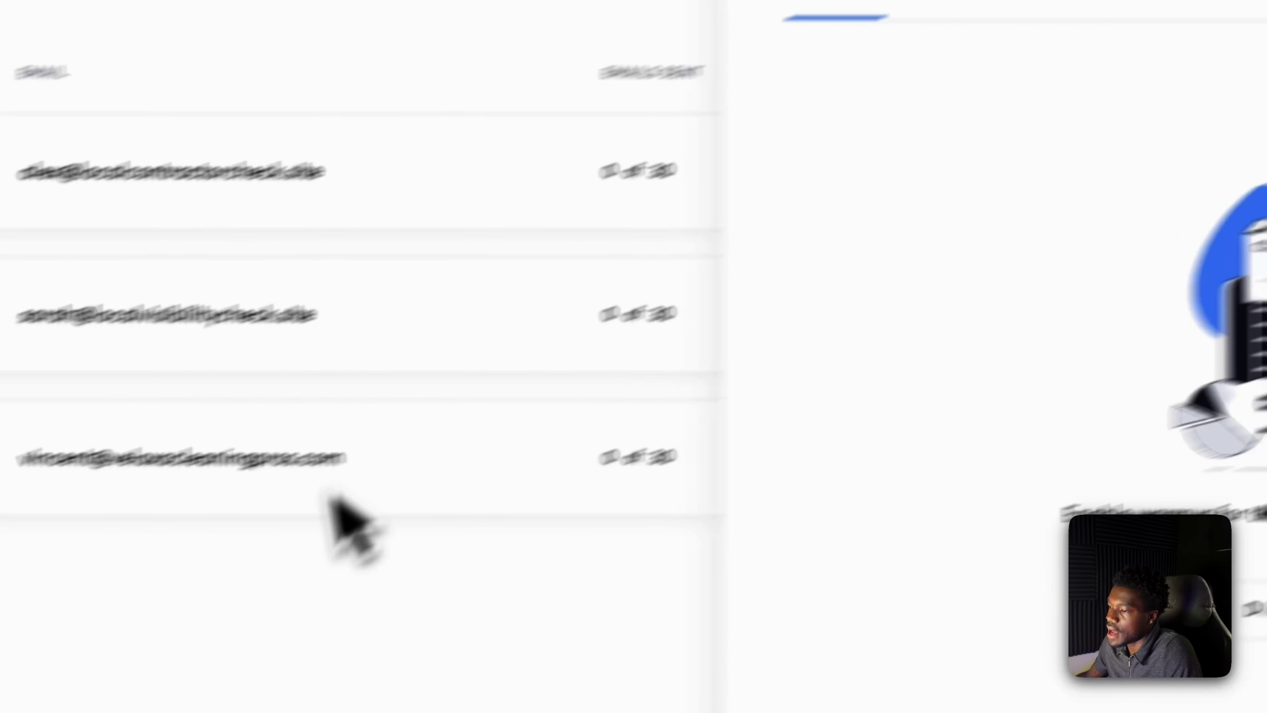
{"action": "left_click", "coordinate": [569, 203]}
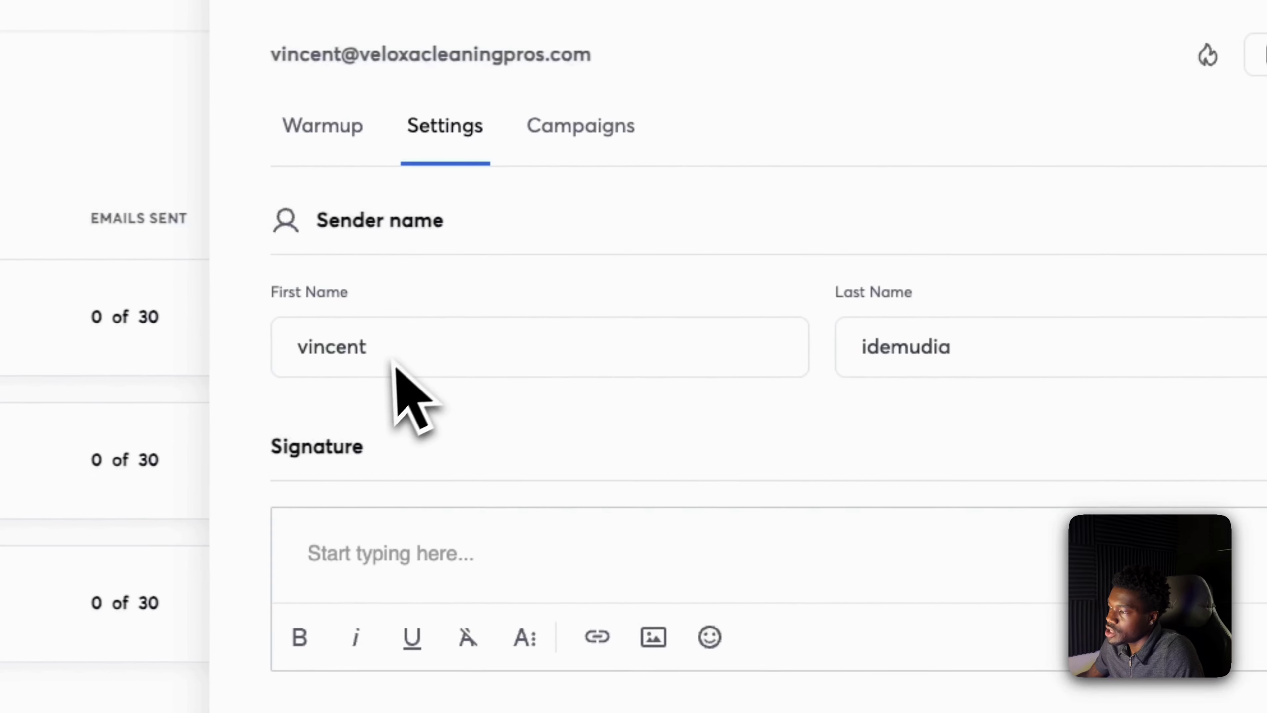
{"action": "double_click", "coordinate": [966, 371]}
{"action": "key", "text": "BackSpace"}
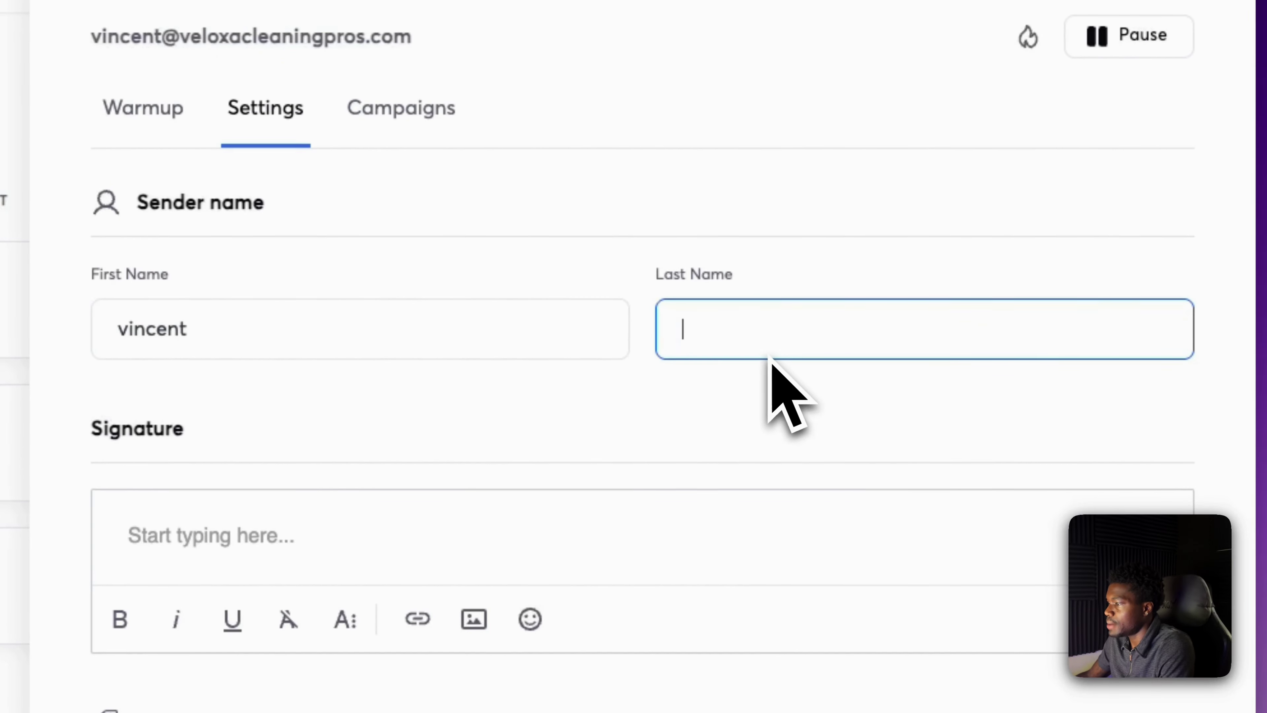
{"action": "key", "text": "Caps_Lock"}
{"action": "type", "text": "I"}
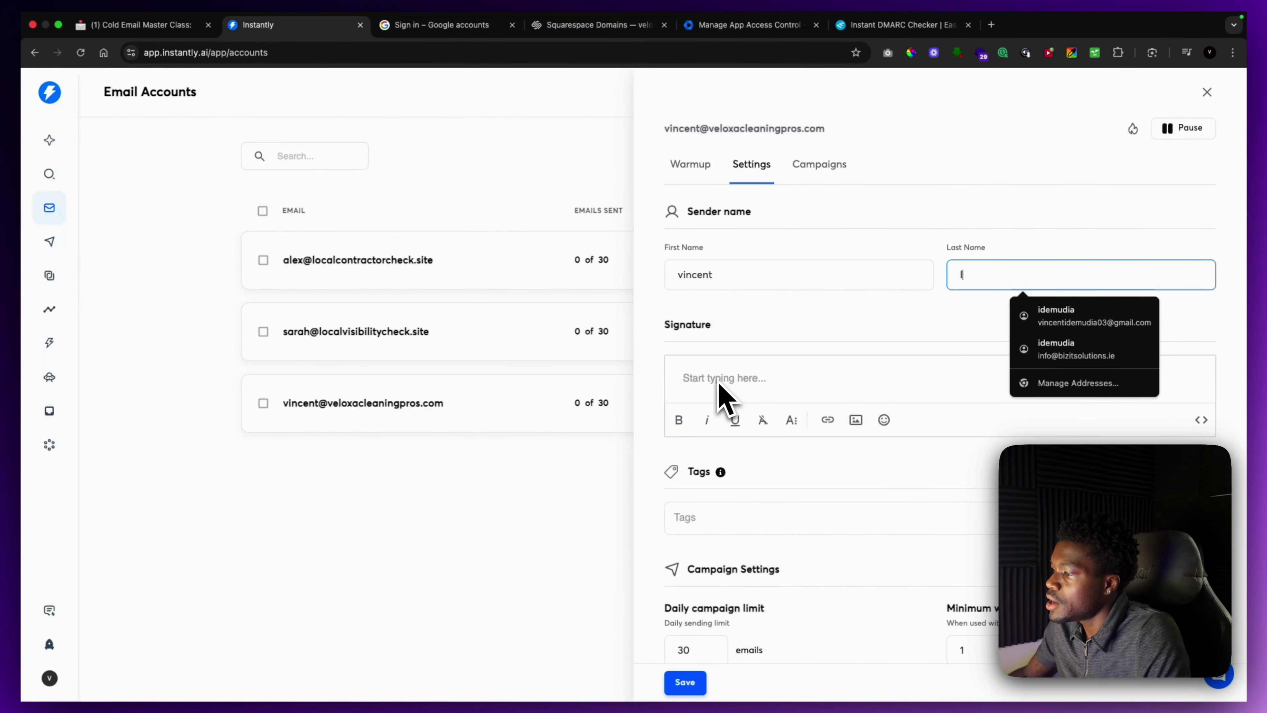
{"action": "left_click", "coordinate": [720, 385]}
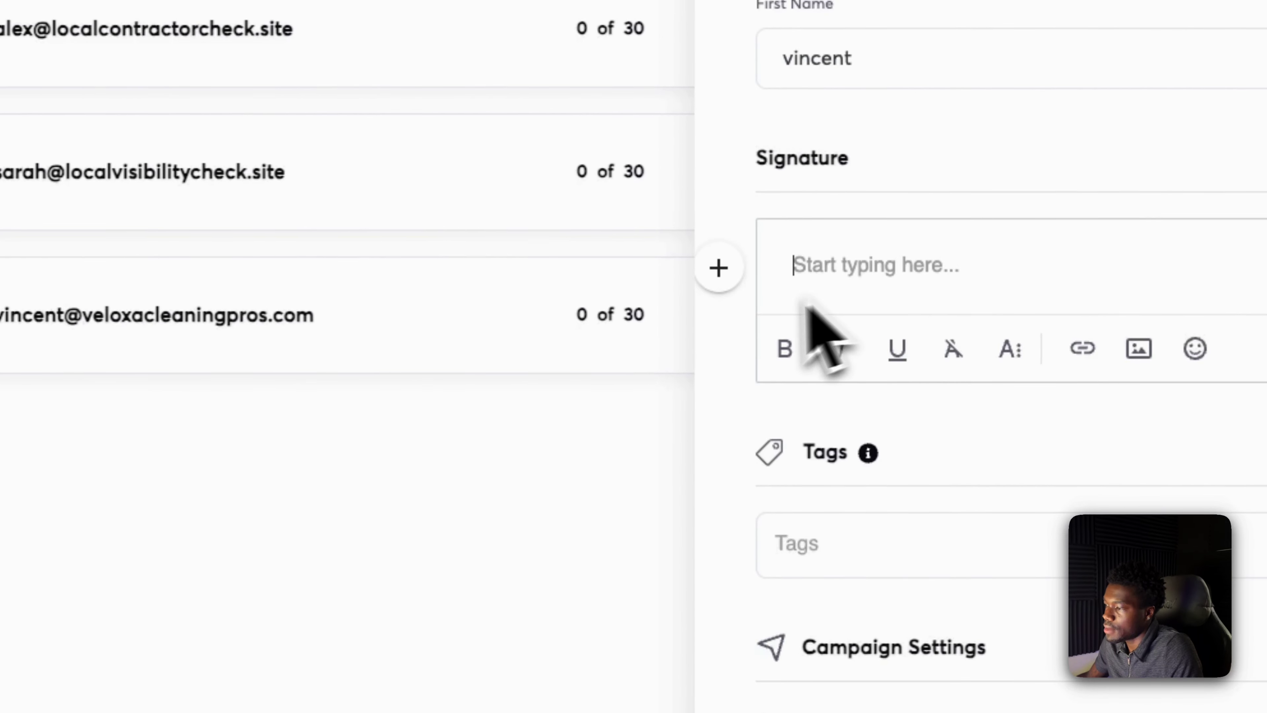
{"action": "type", "text": "Vincent"}
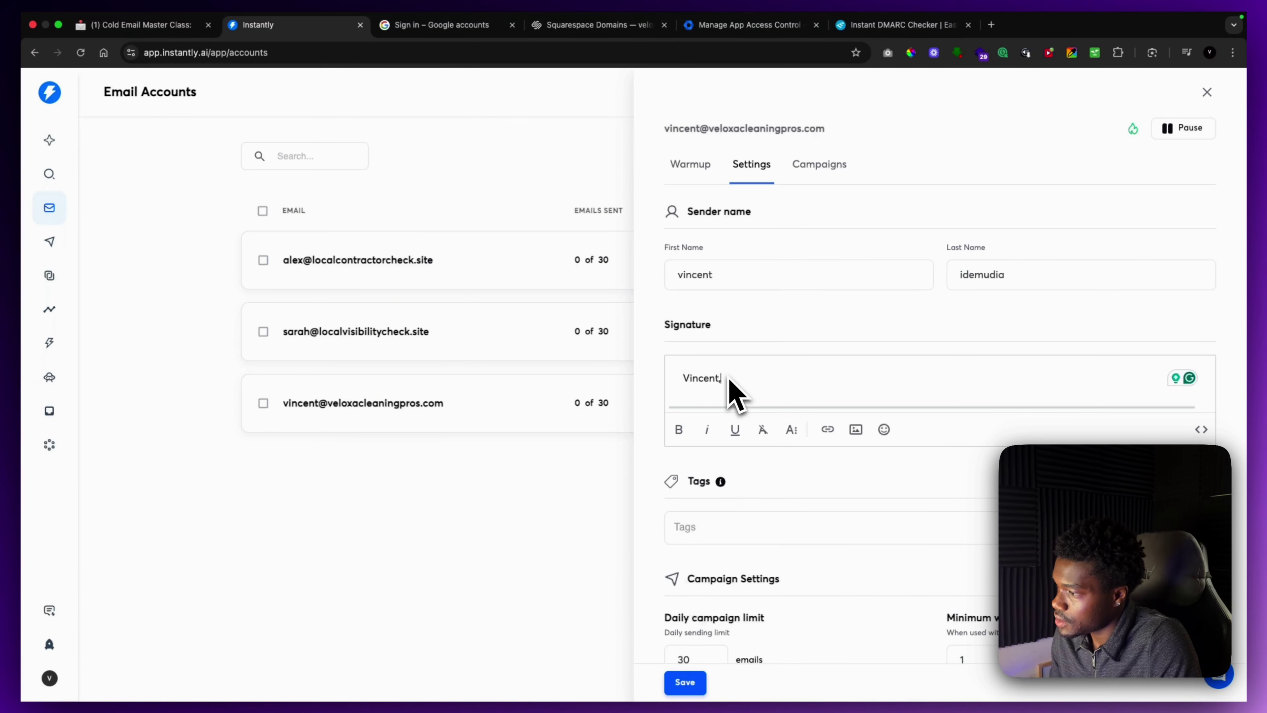
{"action": "key", "text": "Caps_Lock"}
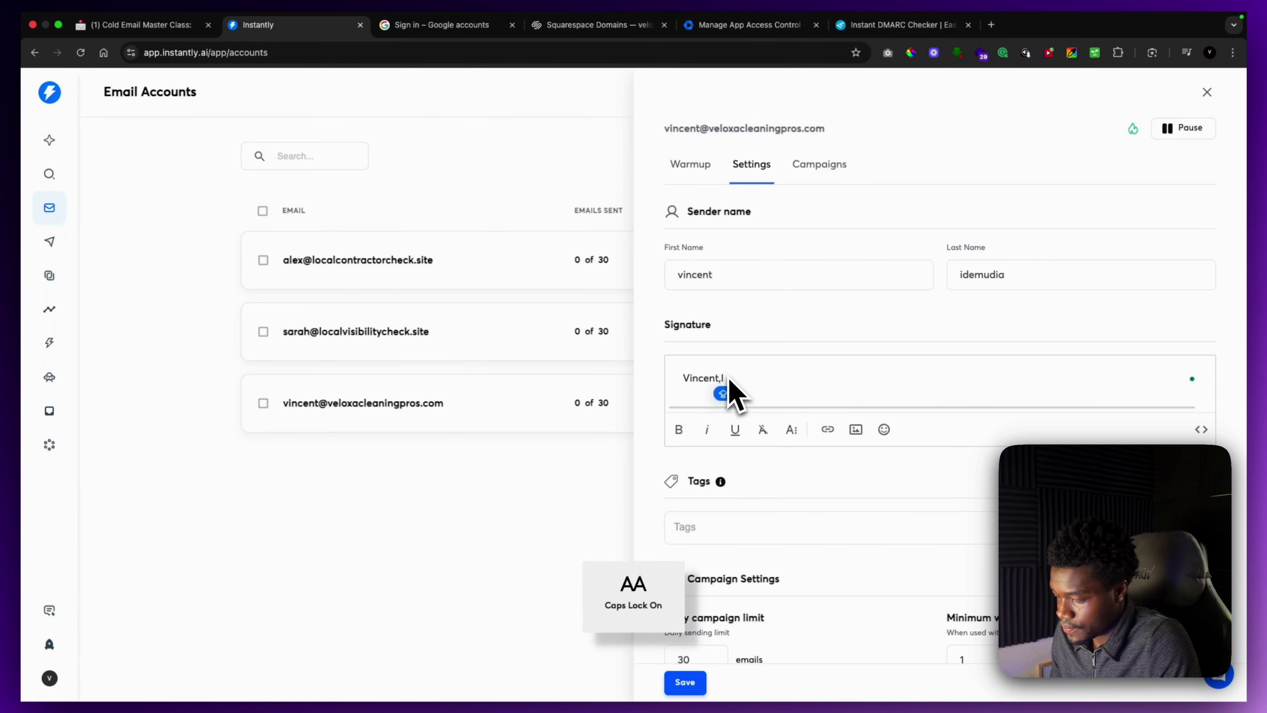
{"action": "type", "text": ","}
{"action": "key", "text": "Return"}
{"action": "type", "text": "W"}
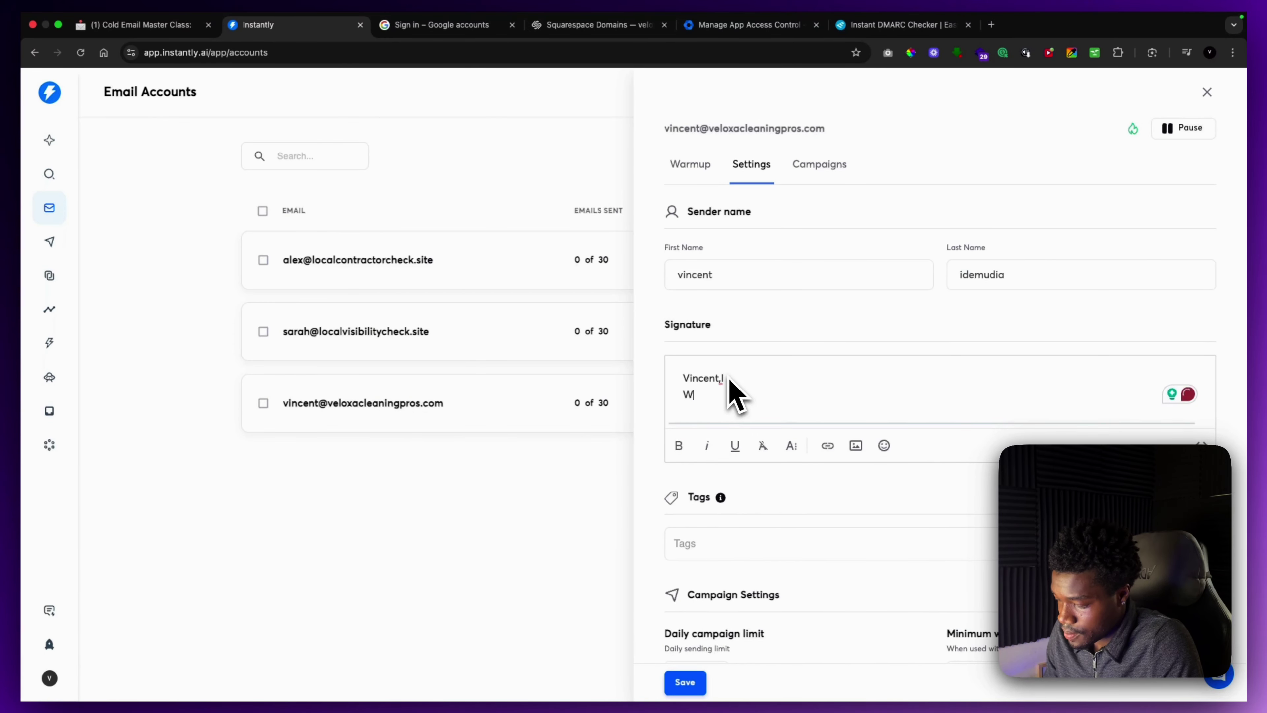
{"action": "key", "text": "Caps_Lock"}
{"action": "type", "text": "eb Ders"}
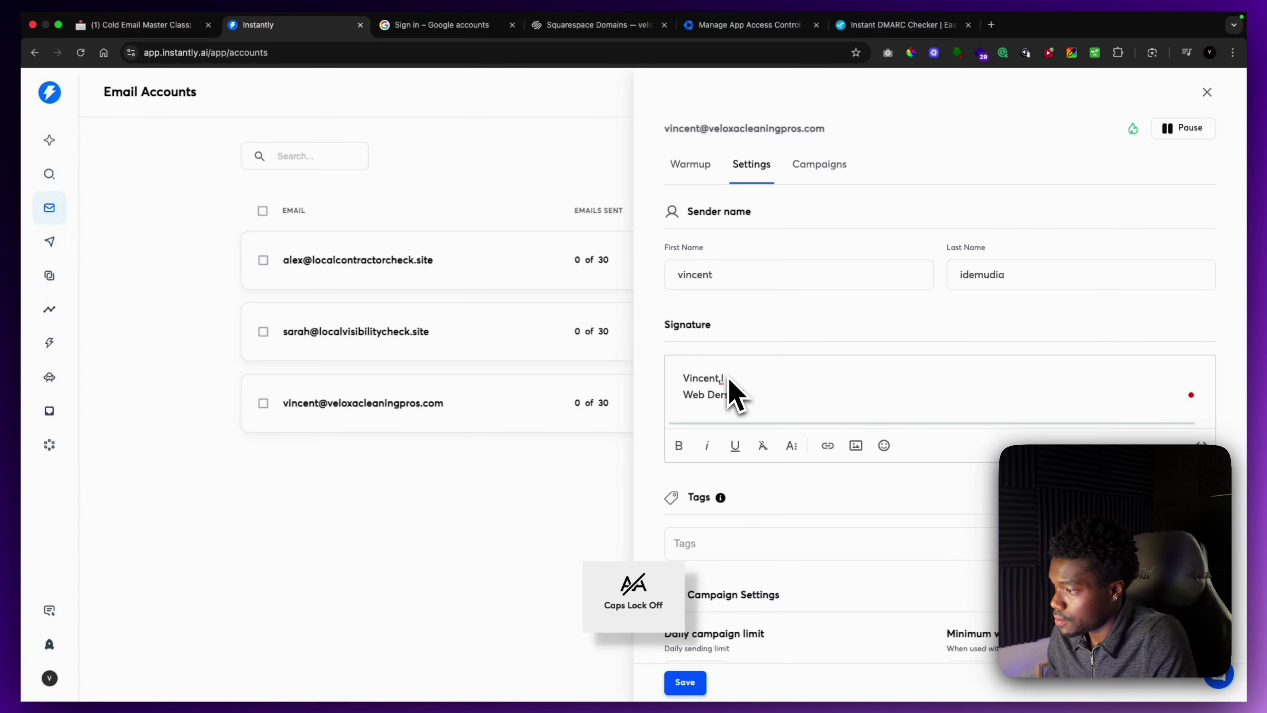
{"action": "key", "text": "BackSpace"}
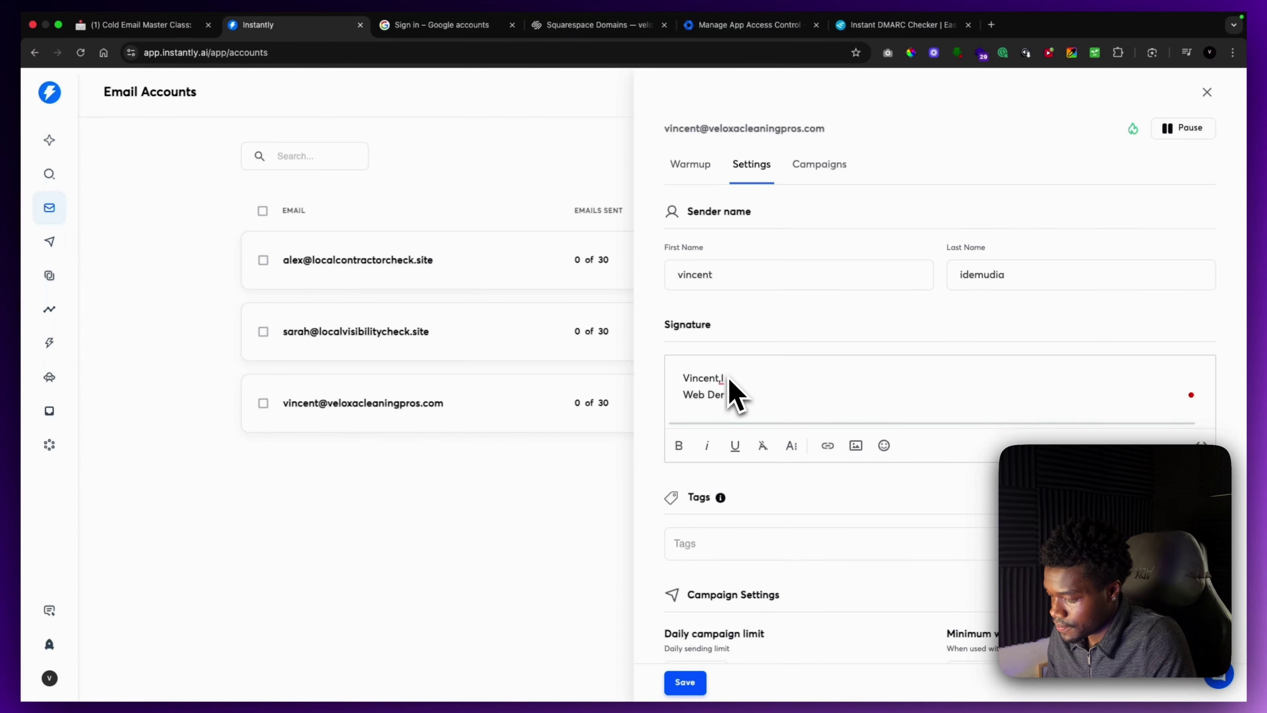
{"action": "type", "text": "signer"}
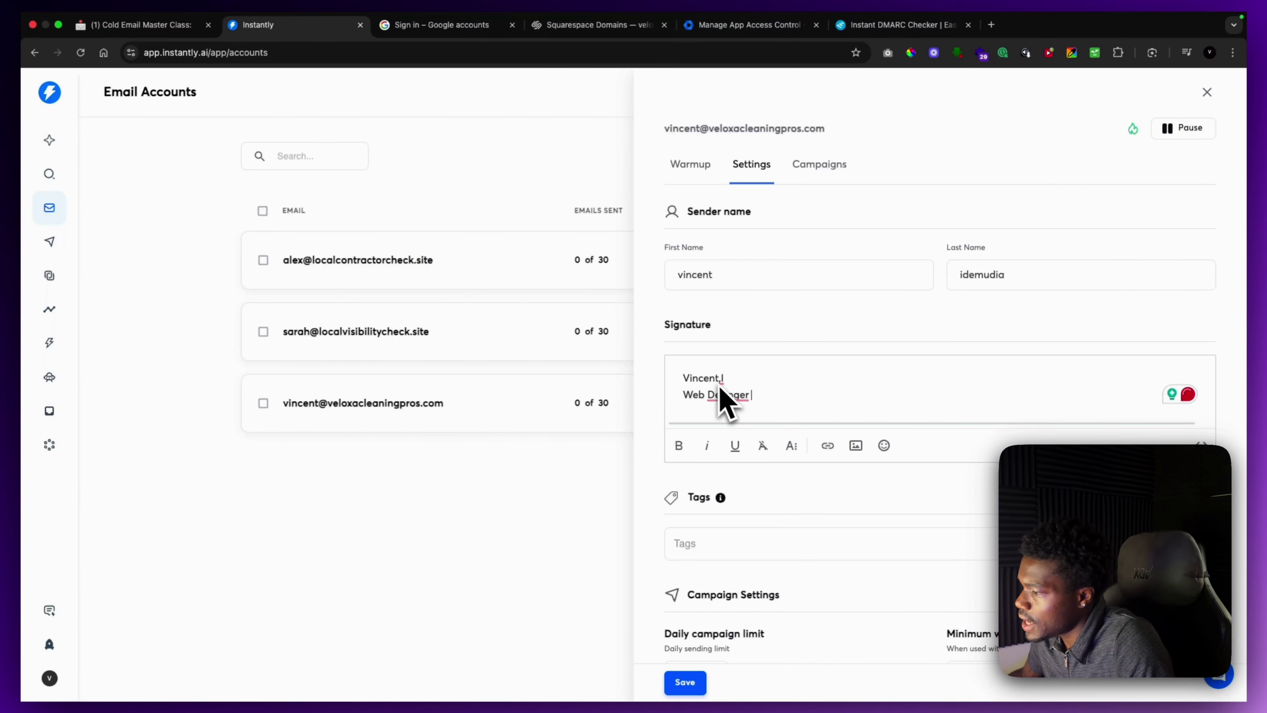
{"action": "mouse_move", "coordinate": [739, 399]}
{"action": "left_click", "coordinate": [750, 432]}
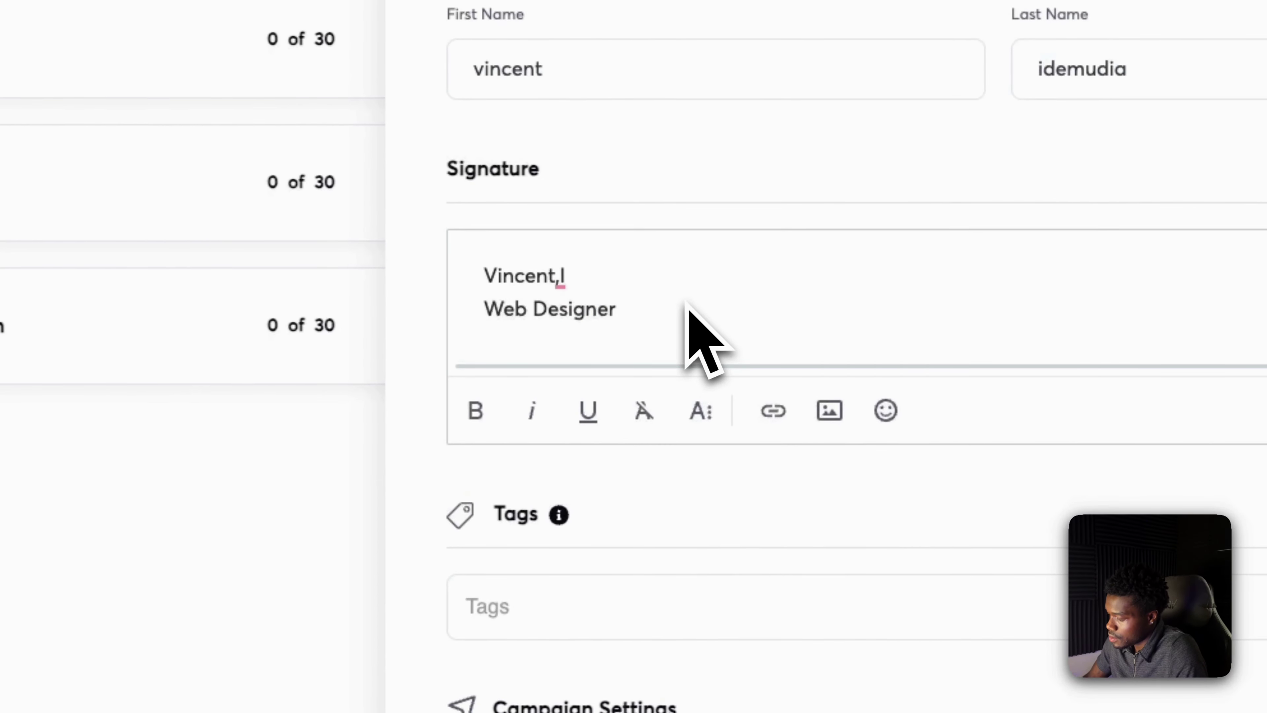
{"action": "type", "text": "@BV"}
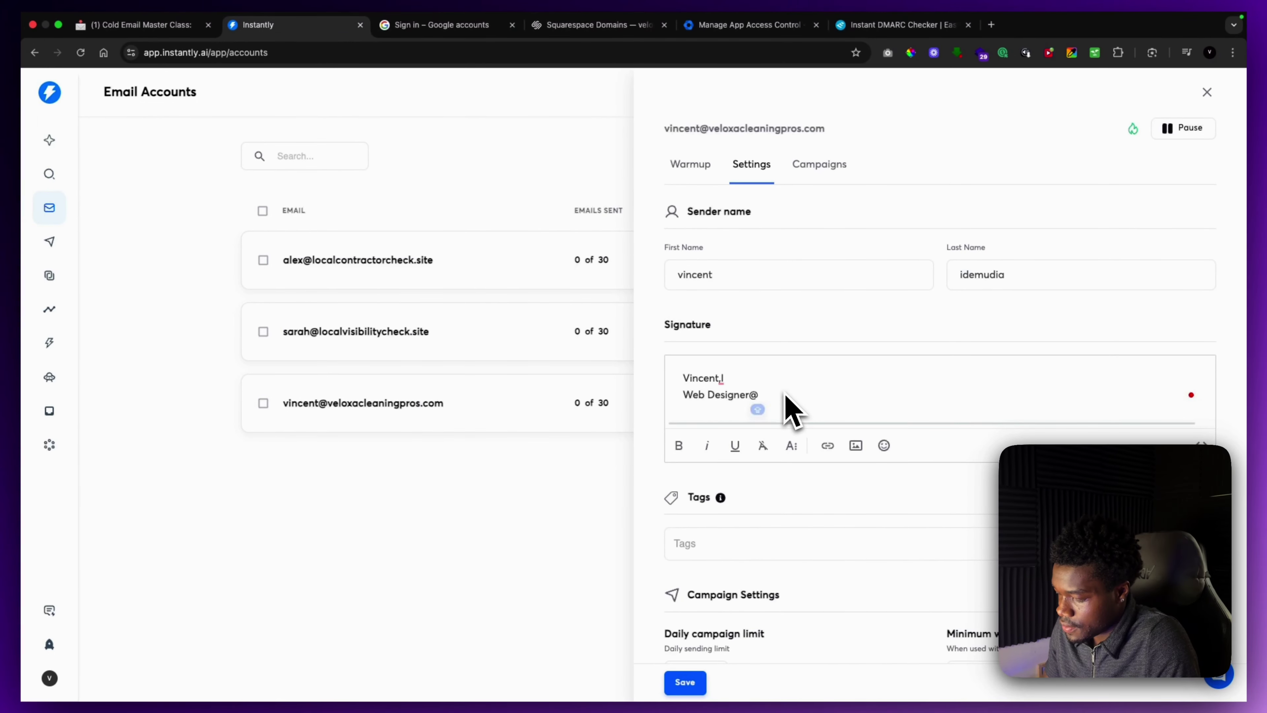
{"action": "key", "text": "Caps_Lock"}
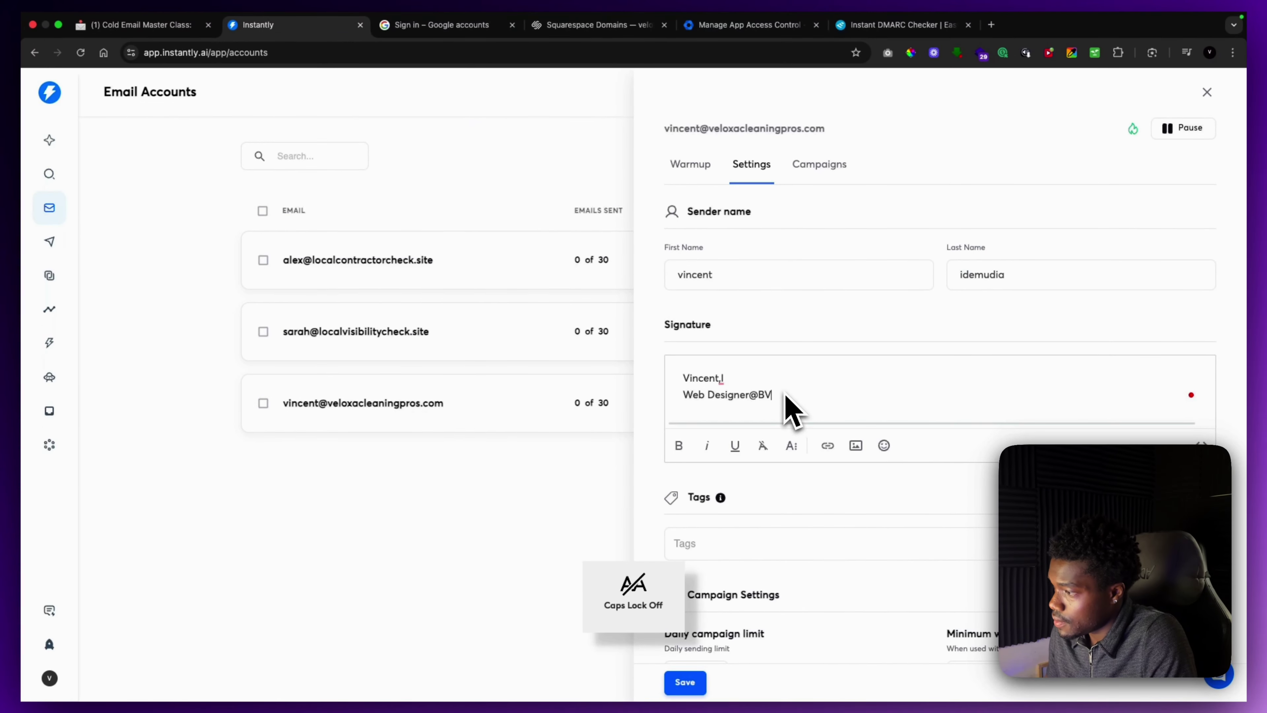
{"action": "type", "text": "Ve"}
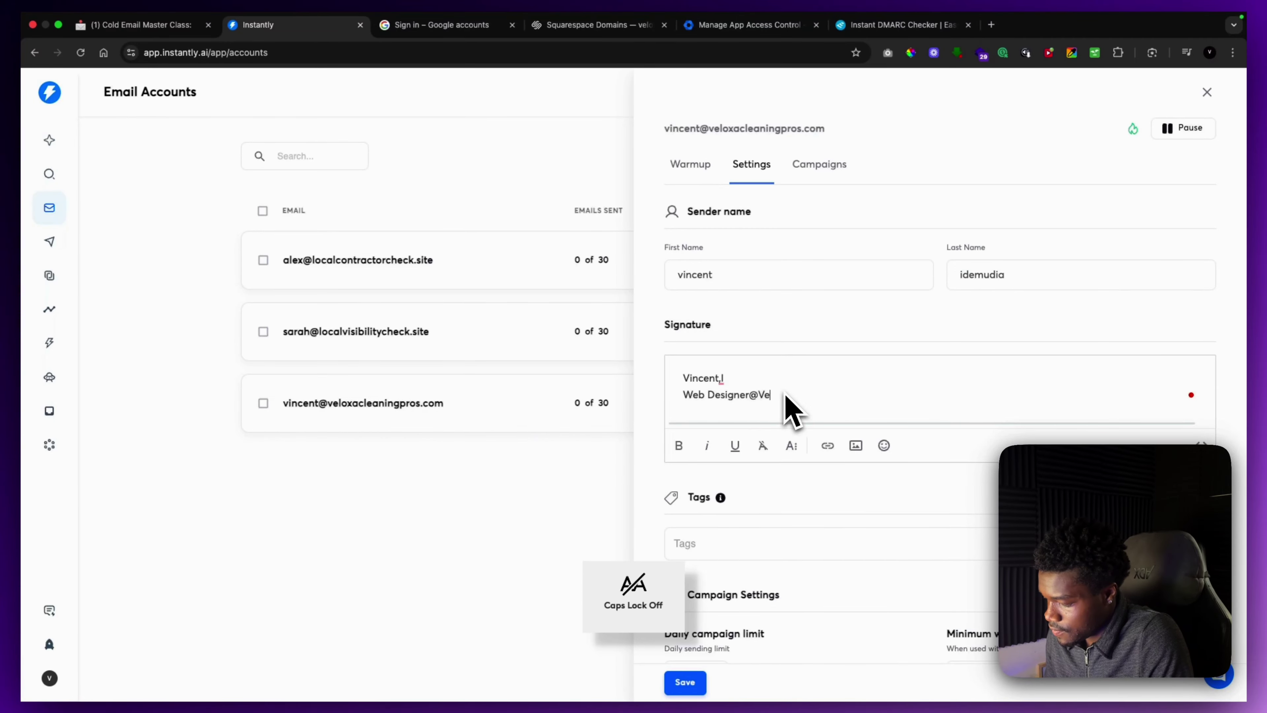
{"action": "type", "text": "loxa"}
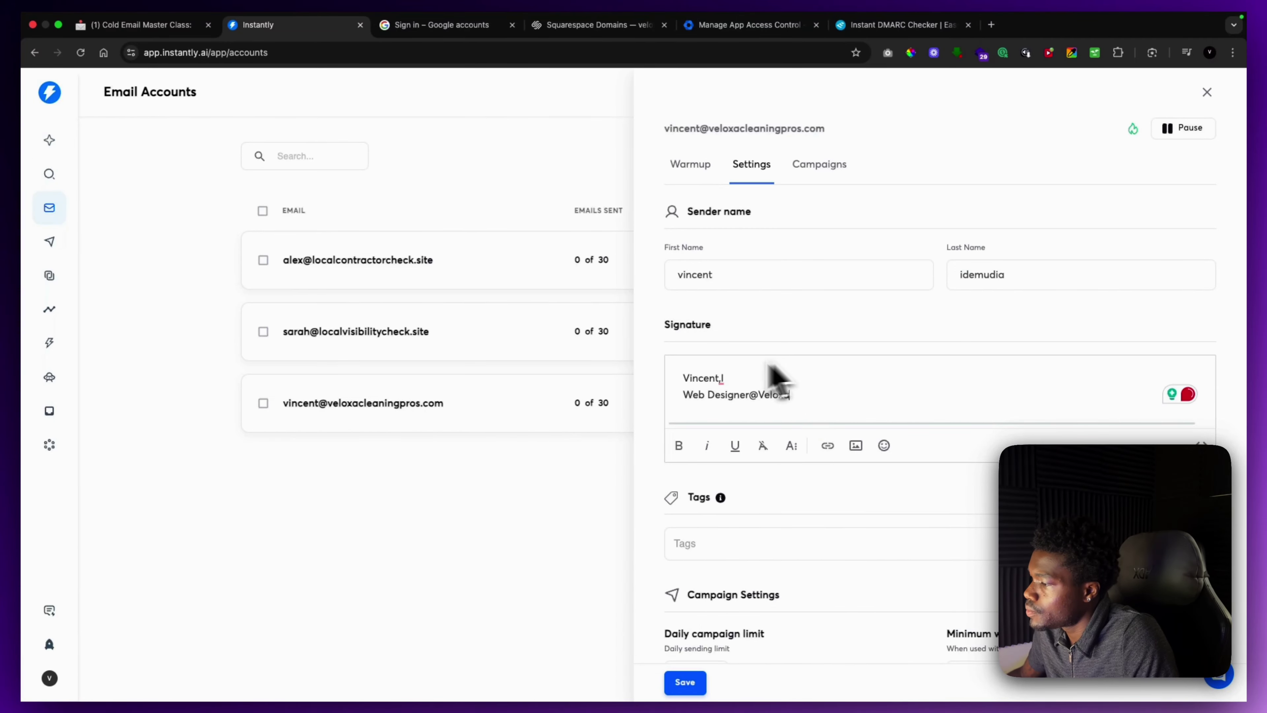
{"action": "left_click", "coordinate": [746, 397]}
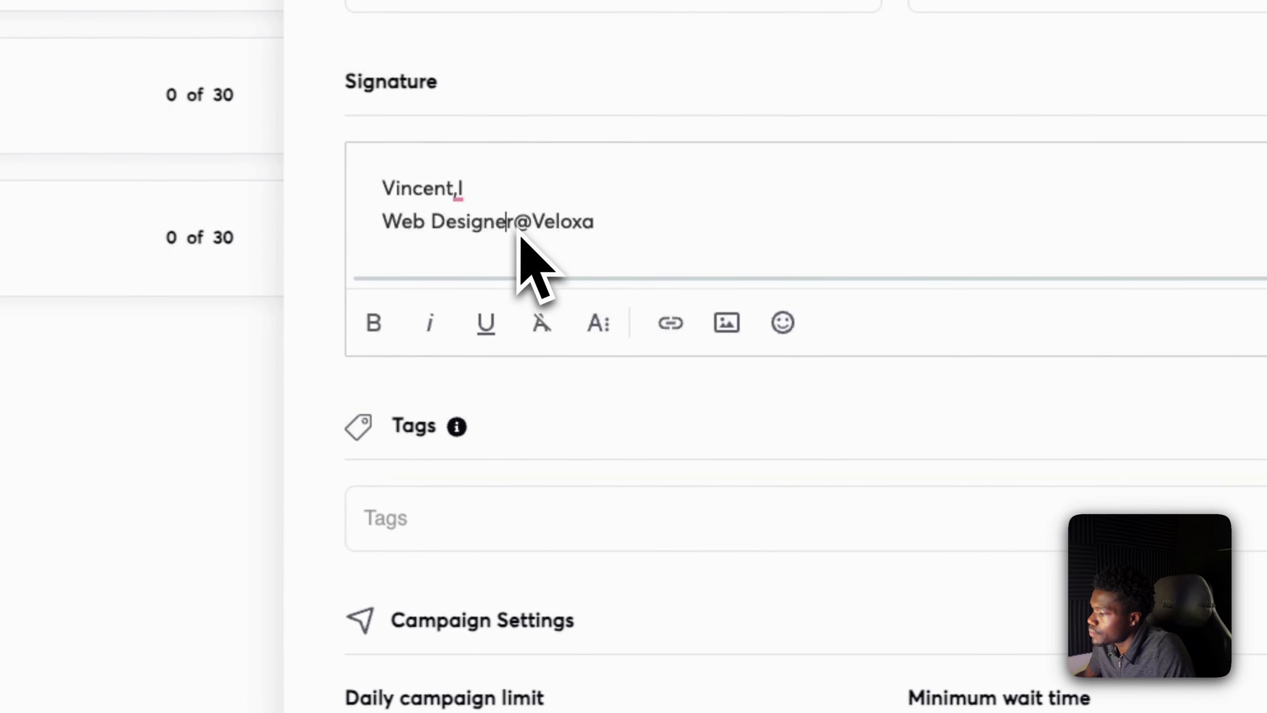
{"action": "left_click", "coordinate": [518, 233]}
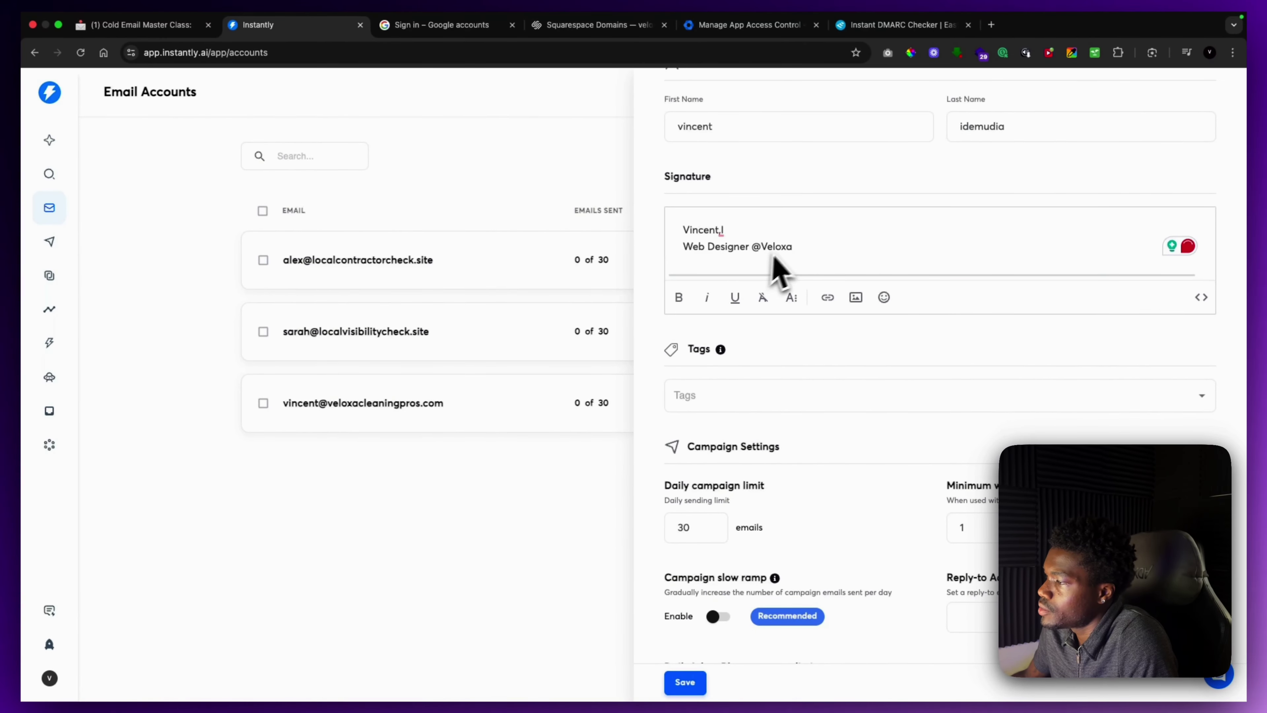
Turn on the Campaign slow ramp in Campaign Settings, then scroll toward Warmup Settings
{"action": "scroll", "coordinate": [799, 270], "scroll_direction": "up", "scroll_amount": 3}
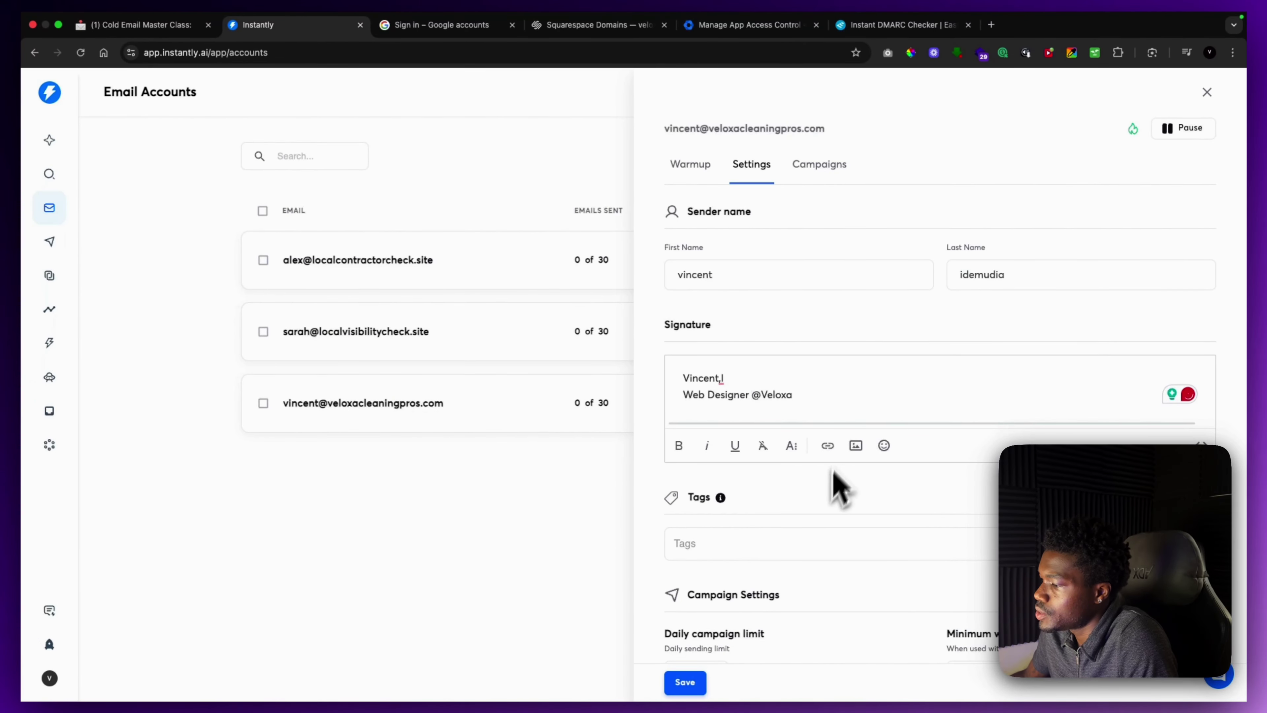
{"action": "scroll", "coordinate": [831, 473], "scroll_direction": "down", "scroll_amount": 5}
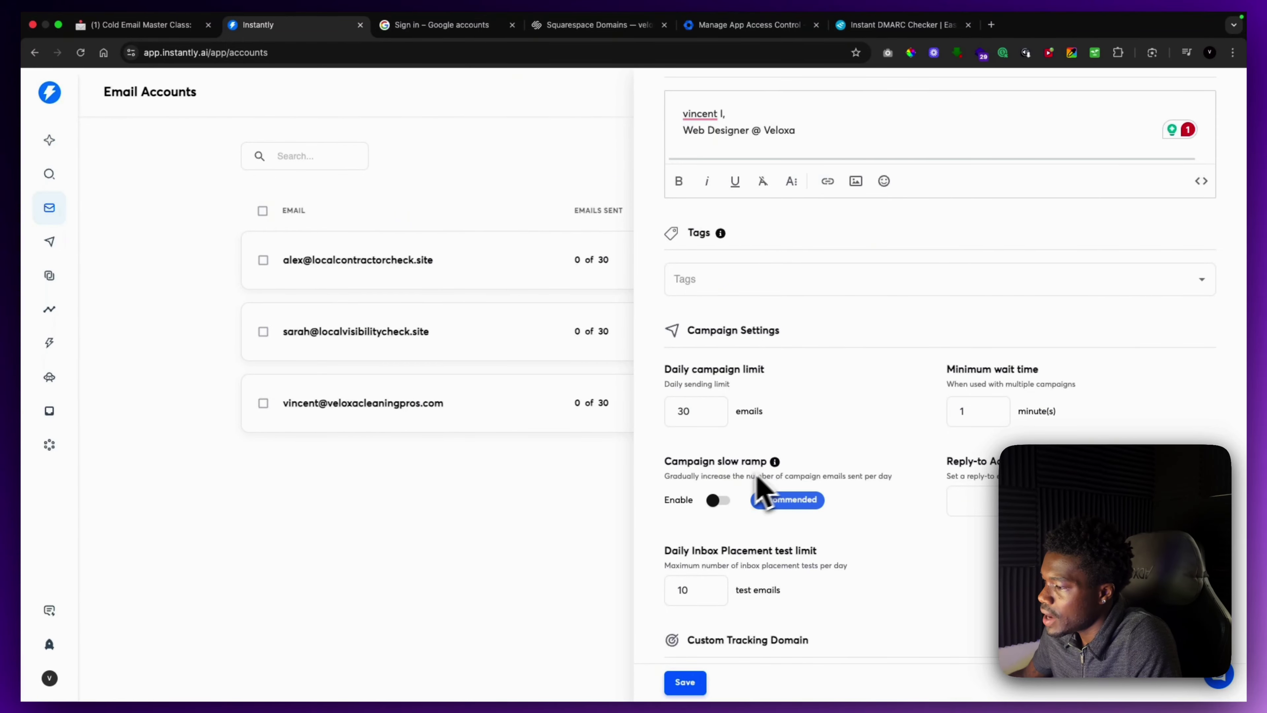
{"action": "left_click", "coordinate": [717, 500]}
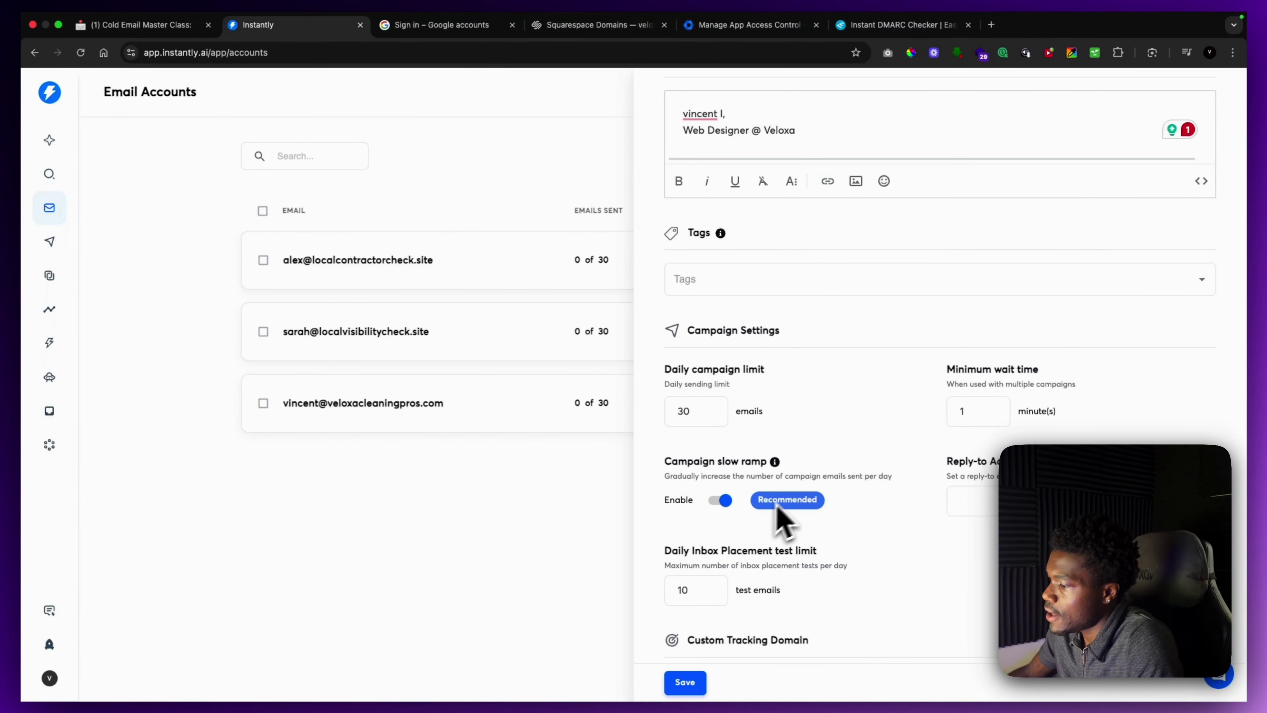
{"action": "scroll", "coordinate": [804, 524], "scroll_direction": "down", "scroll_amount": 1}
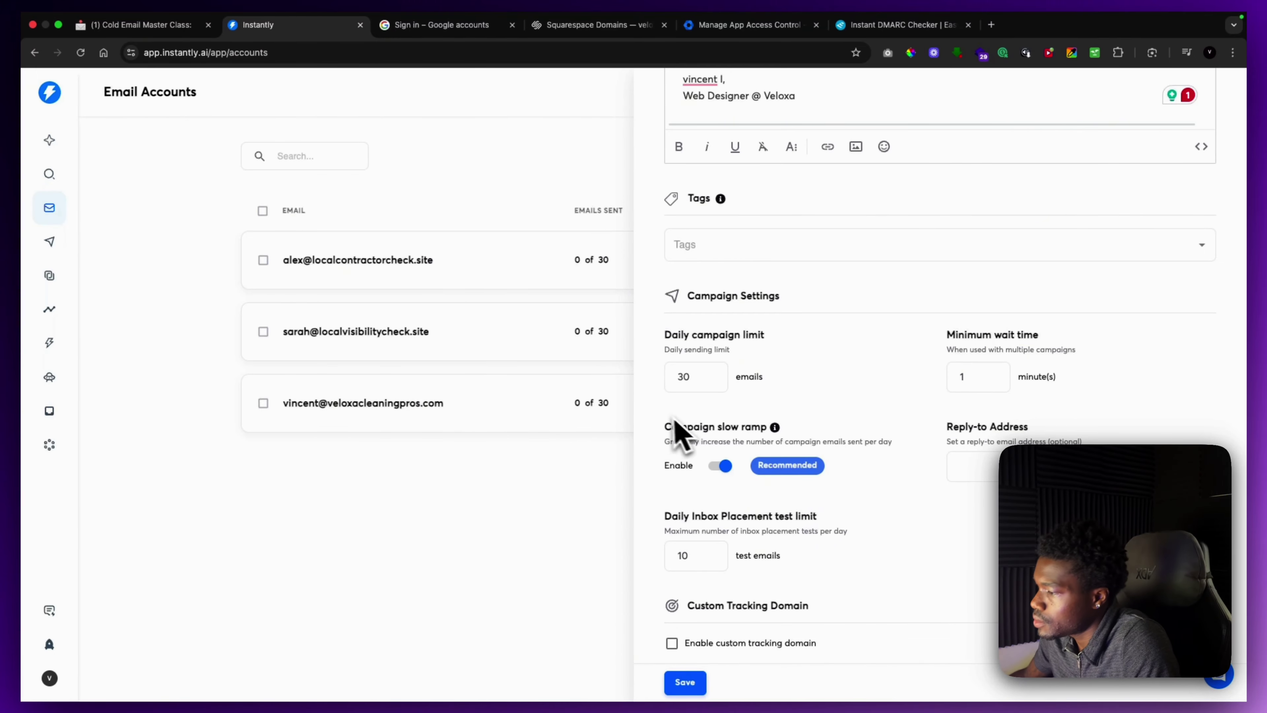
{"action": "scroll", "coordinate": [783, 491], "scroll_direction": "down", "scroll_amount": 4}
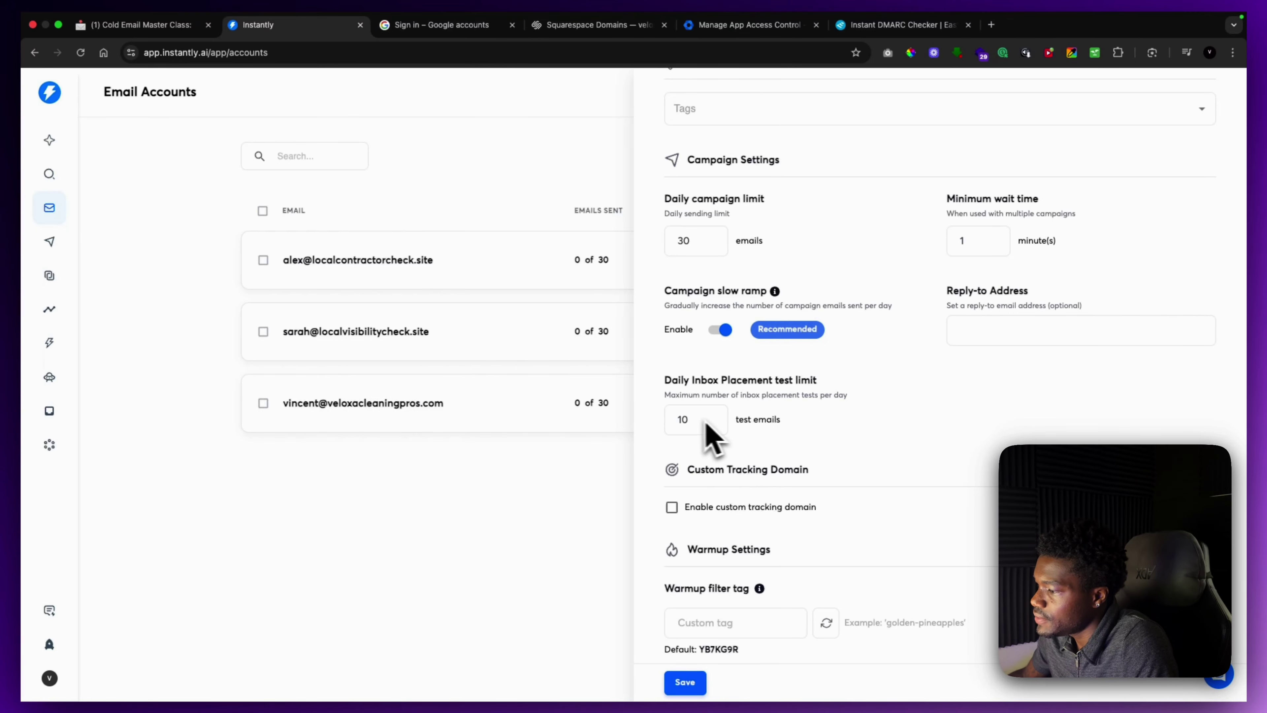
{"action": "scroll", "coordinate": [774, 484], "scroll_direction": "down", "scroll_amount": 3}
{"action": "scroll", "coordinate": [800, 489], "scroll_direction": "down", "scroll_amount": 6}
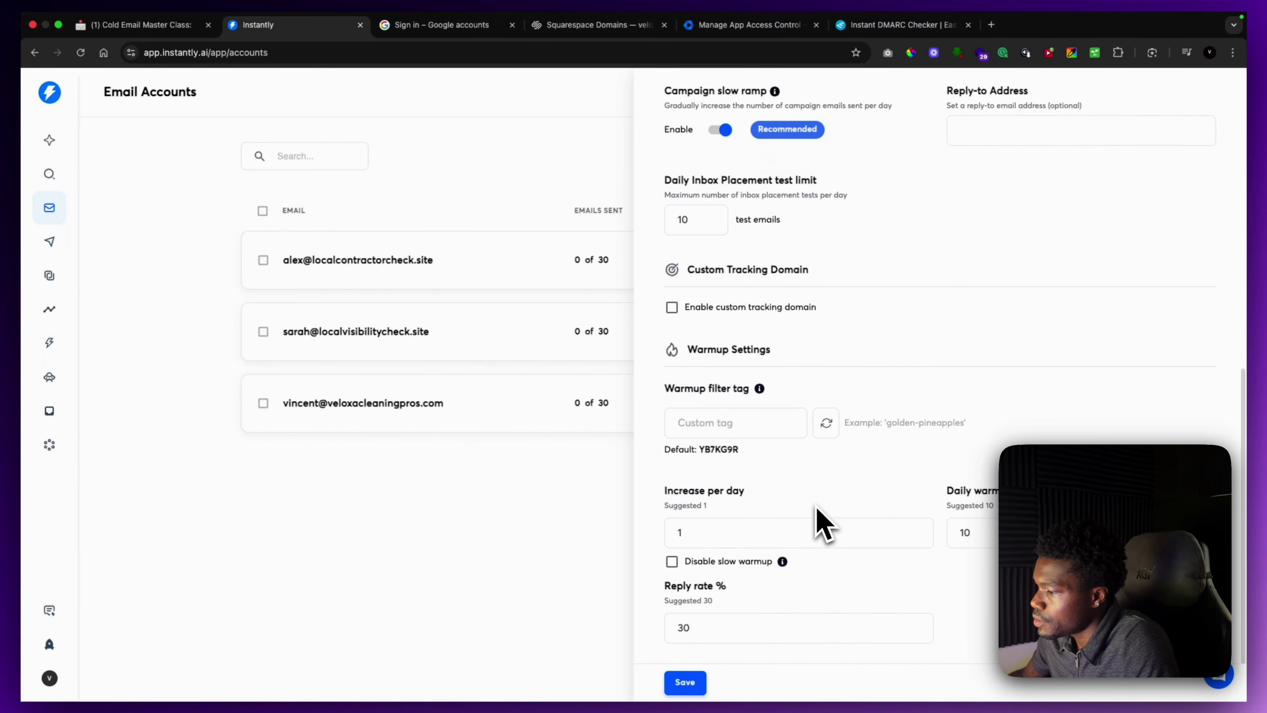
{"action": "left_click", "coordinate": [724, 467]}
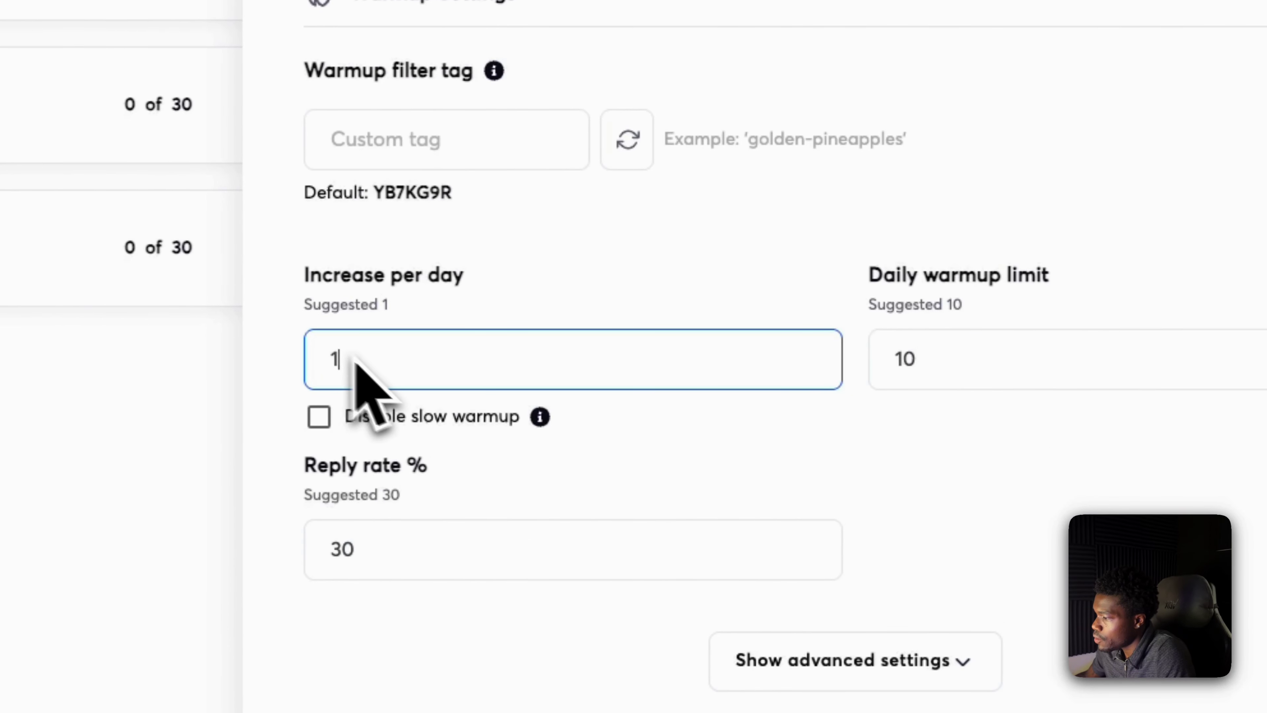
{"action": "left_click", "coordinate": [721, 407]}
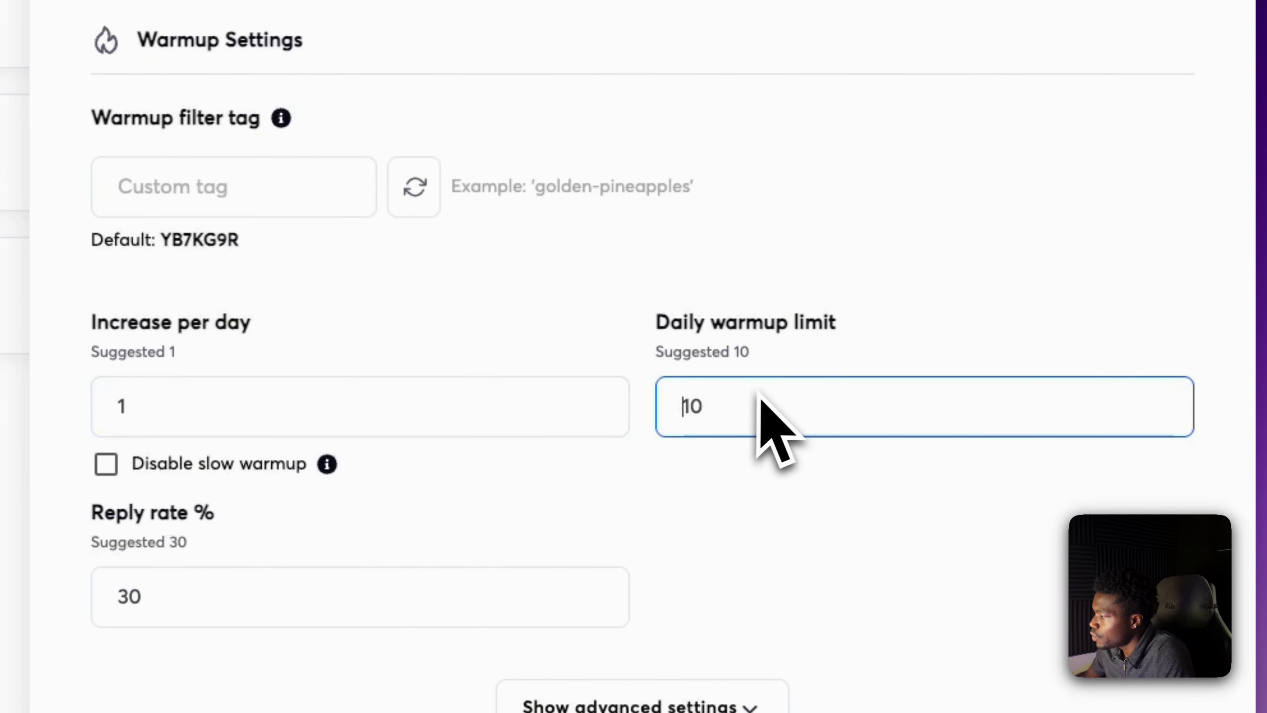
{"action": "double_click", "coordinate": [755, 420]}
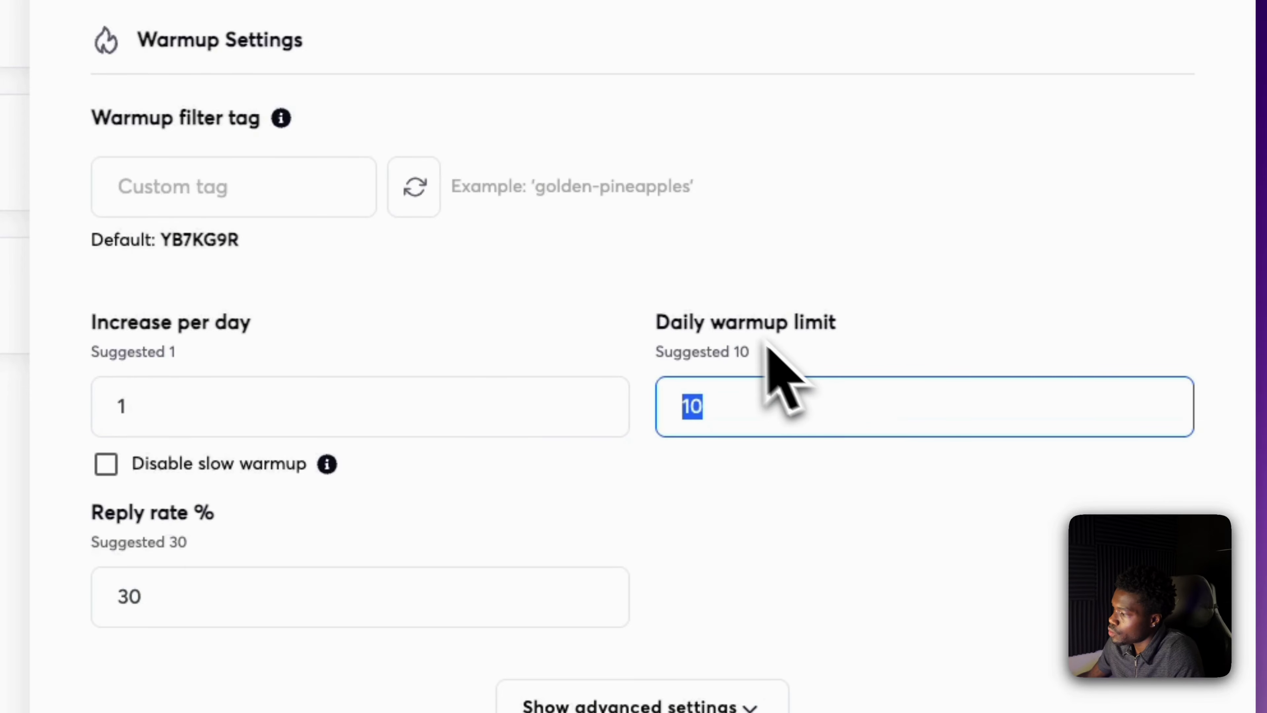
{"action": "type", "text": "30"}
{"action": "left_click", "coordinate": [780, 534]}
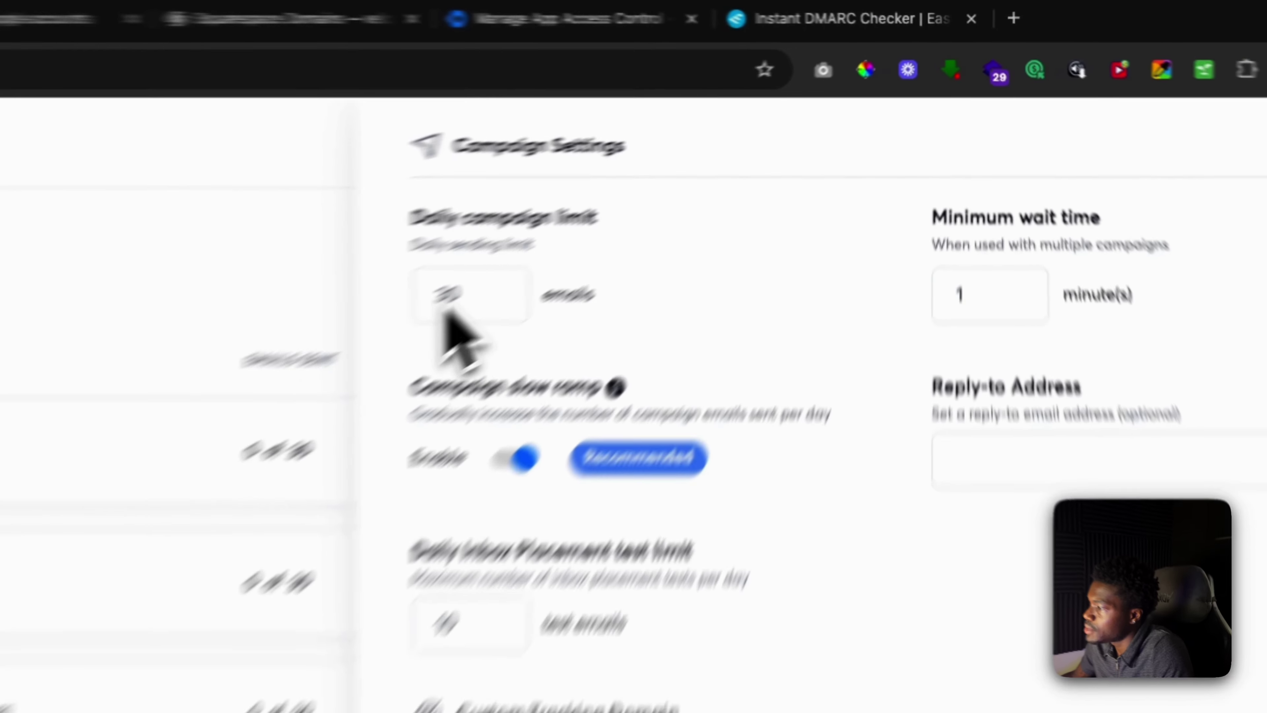
{"action": "scroll", "coordinate": [650, 591], "scroll_direction": "down", "scroll_amount": 5}
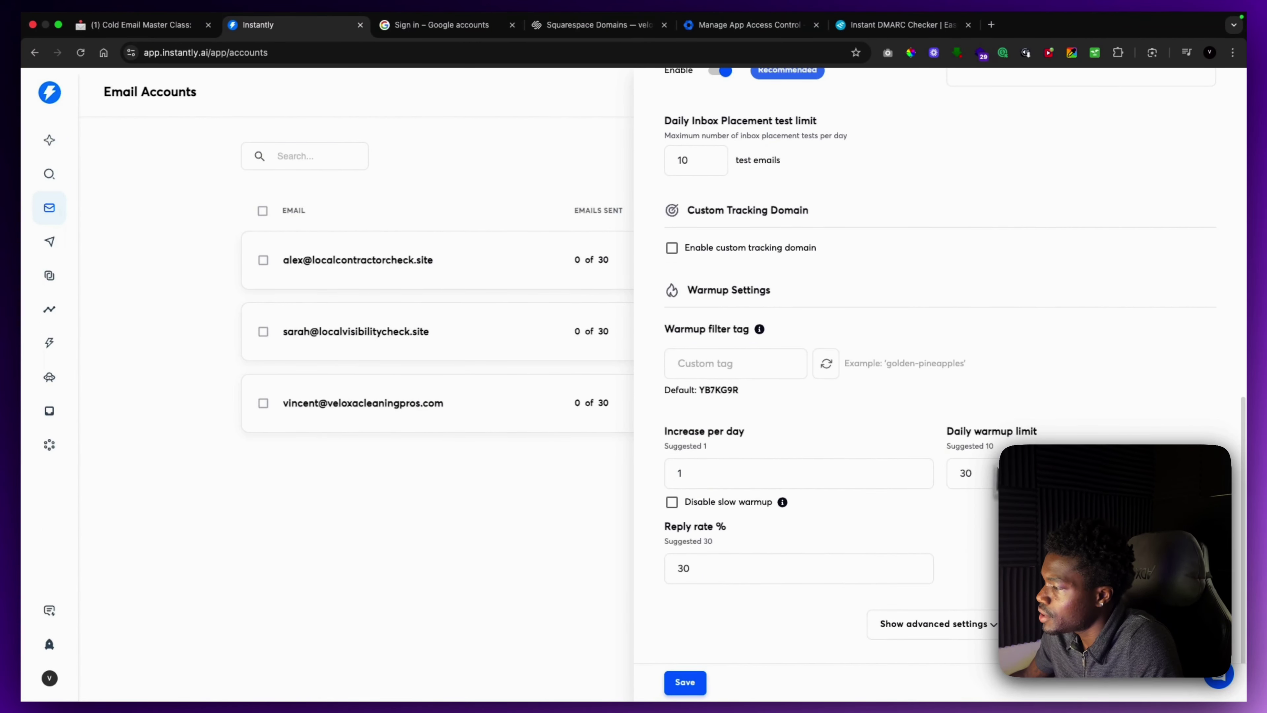
{"action": "scroll", "coordinate": [741, 165], "scroll_direction": "up", "scroll_amount": 5}
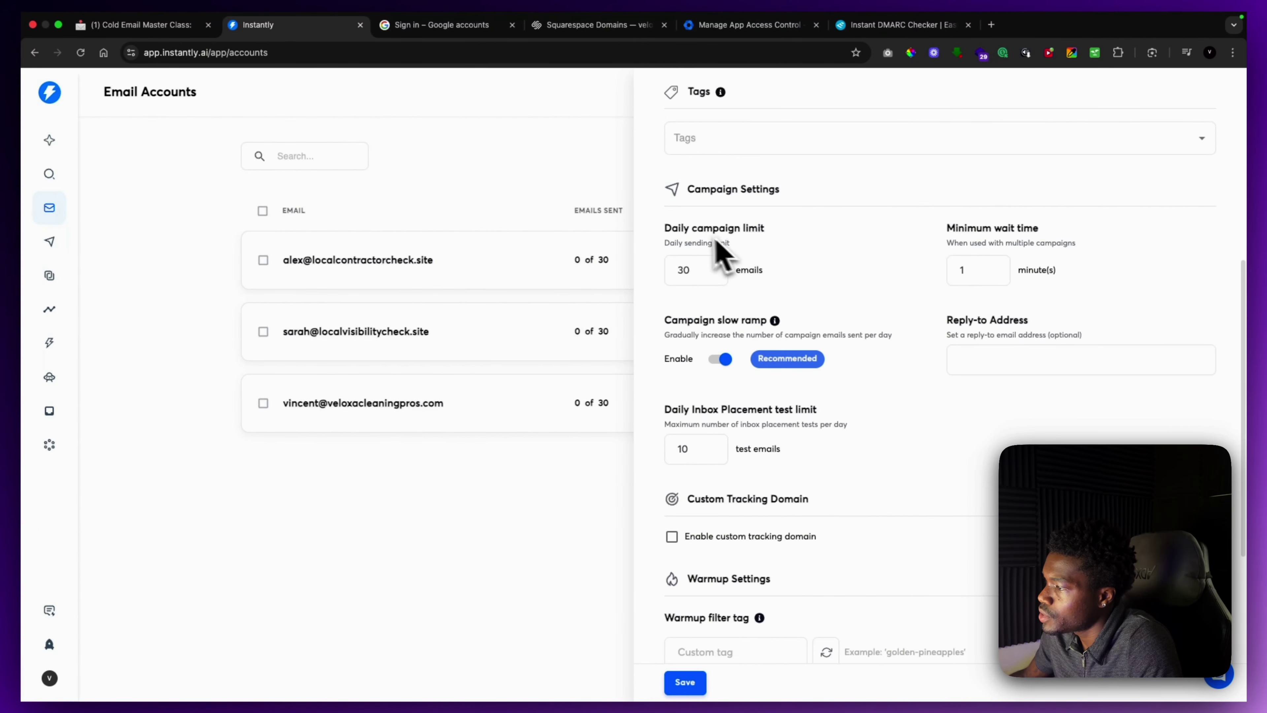
{"action": "scroll", "coordinate": [719, 249], "scroll_direction": "down", "scroll_amount": 5}
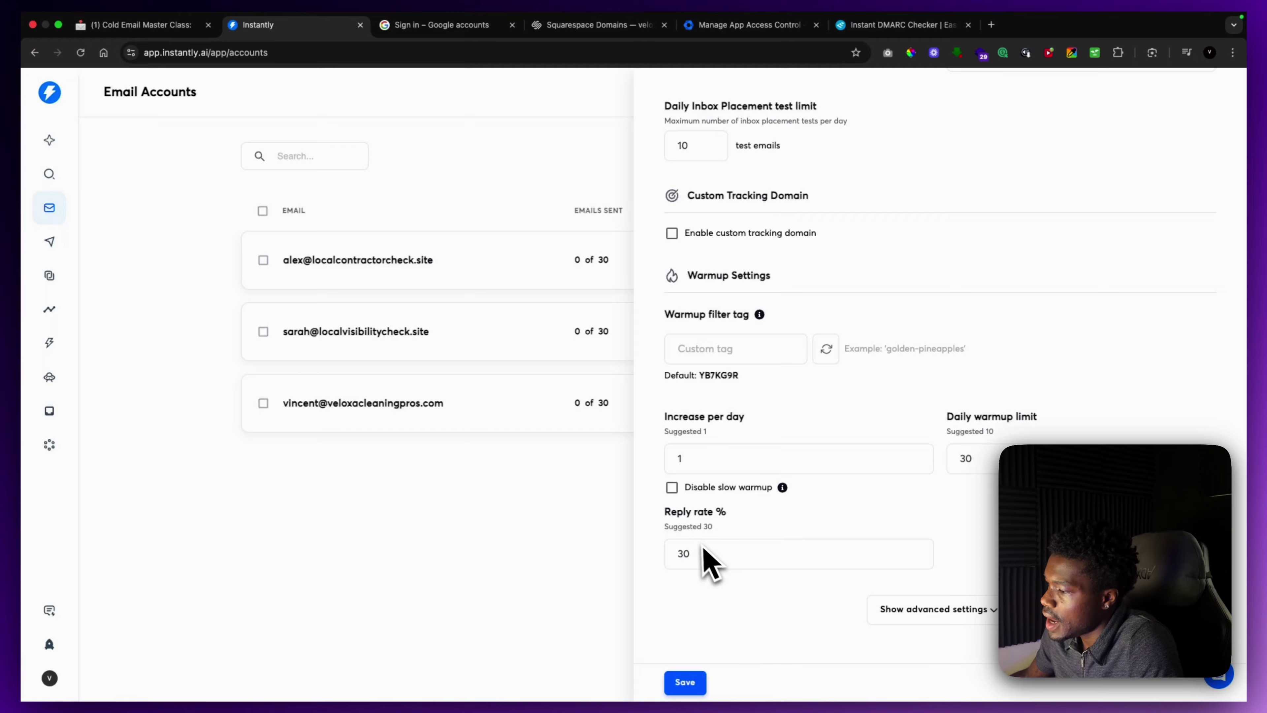
{"action": "left_click", "coordinate": [716, 562]}
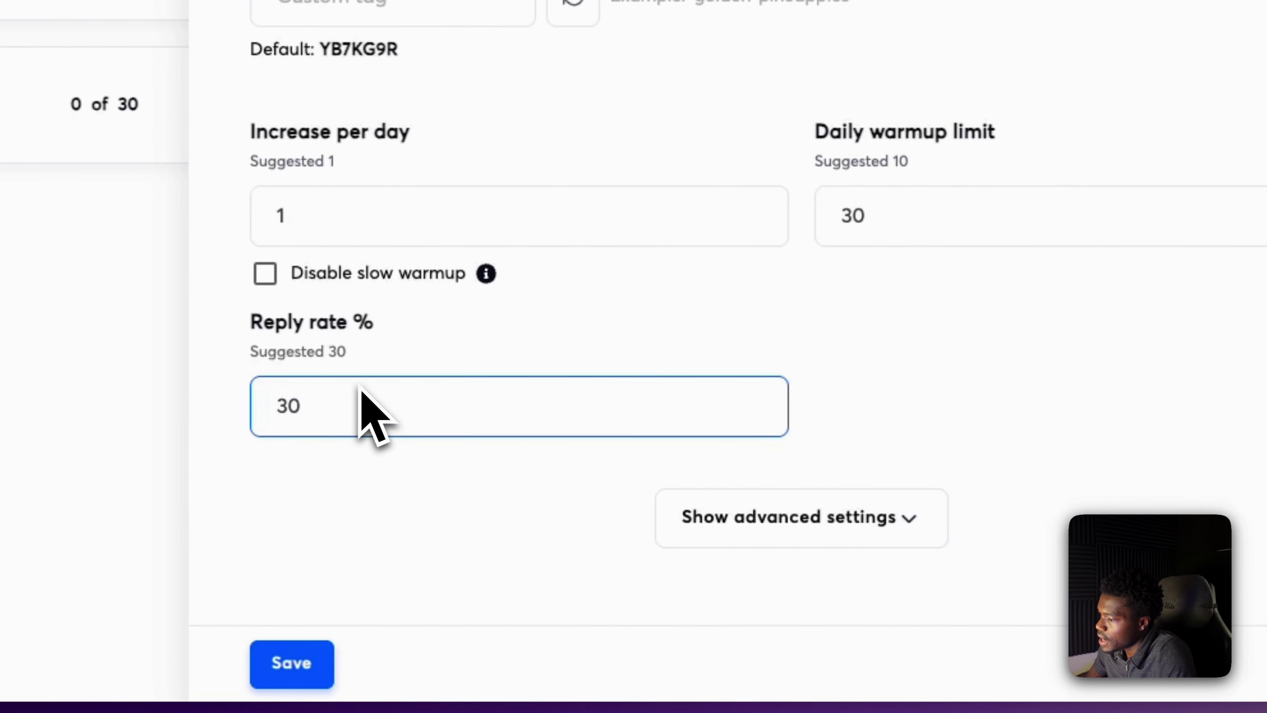
{"action": "double_click", "coordinate": [359, 394]}
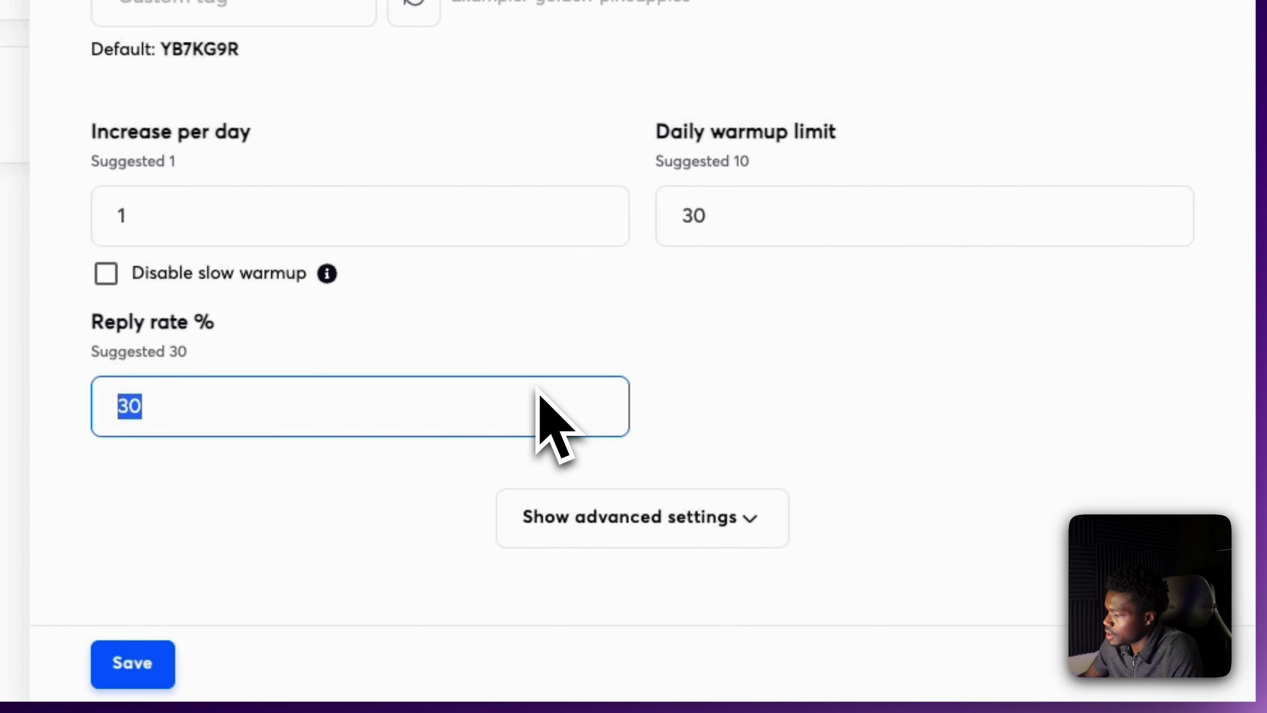
{"action": "left_click", "coordinate": [745, 528]}
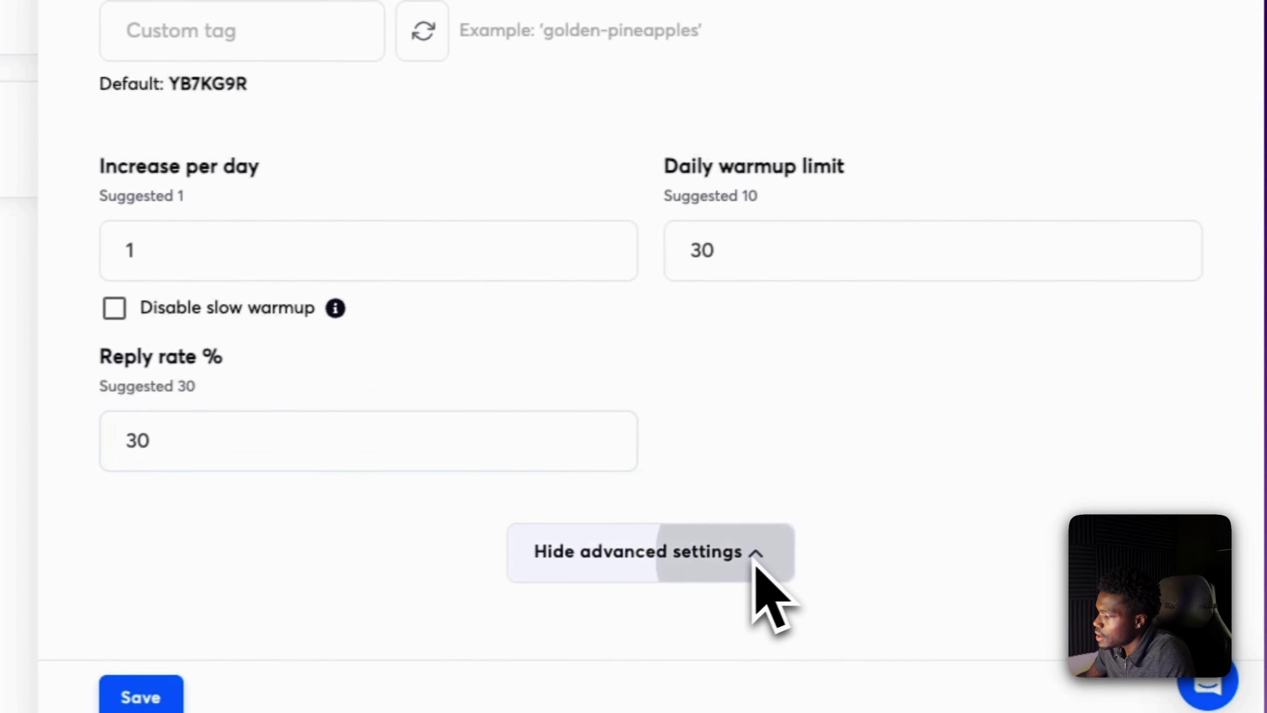
{"action": "scroll", "coordinate": [749, 566], "scroll_direction": "down", "scroll_amount": 10}
{"action": "scroll", "coordinate": [721, 580], "scroll_direction": "up", "scroll_amount": 20}
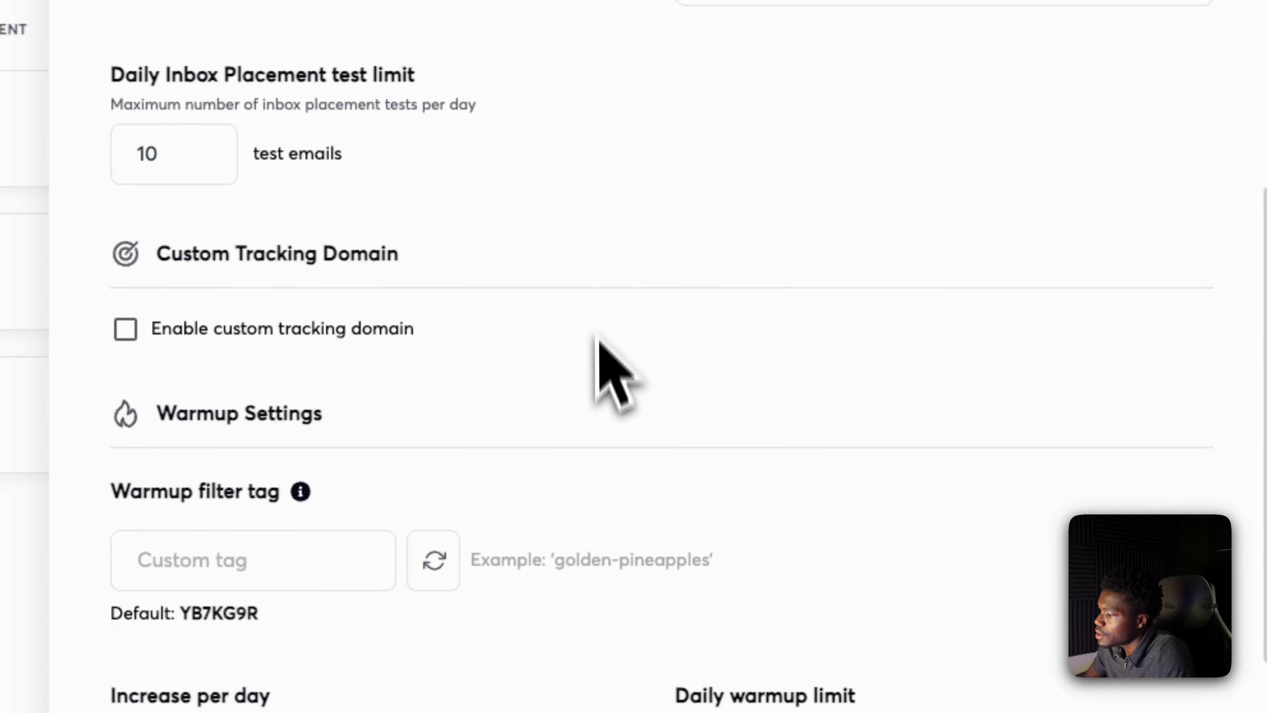
{"action": "scroll", "coordinate": [601, 344], "scroll_direction": "down", "scroll_amount": 5}
{"action": "scroll", "coordinate": [535, 583], "scroll_direction": "up", "scroll_amount": 6}
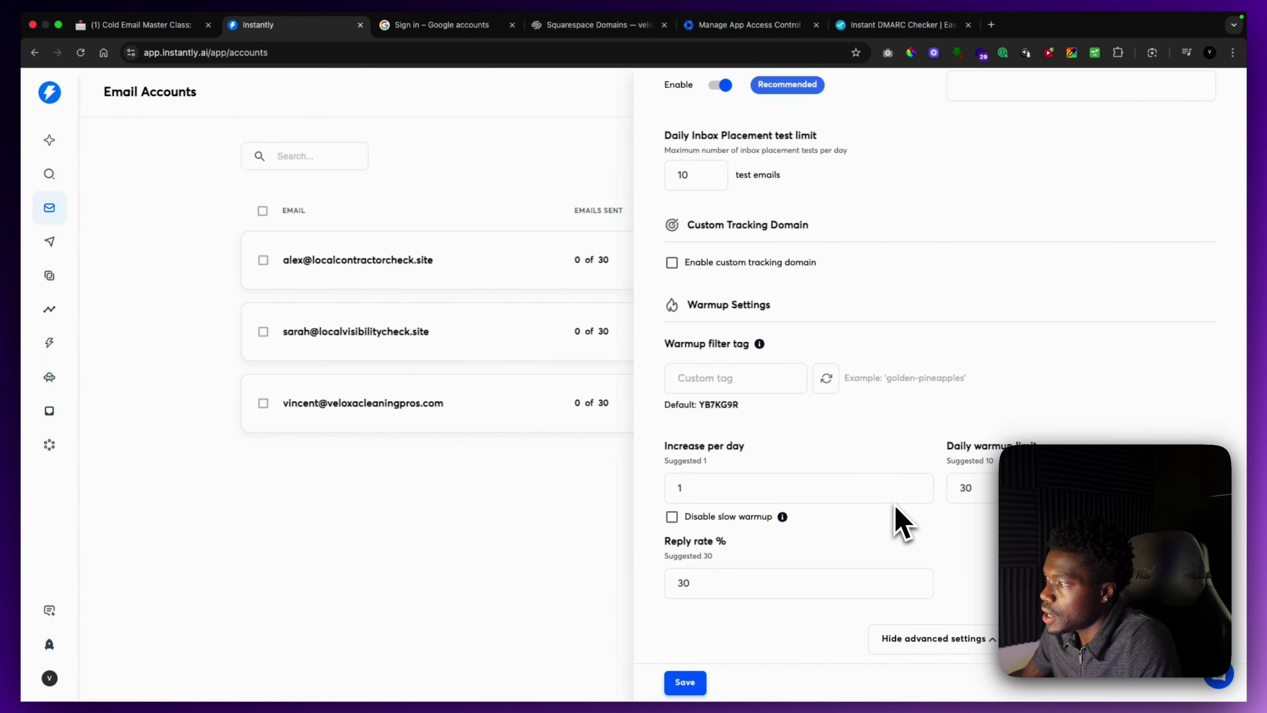
{"action": "scroll", "coordinate": [901, 520], "scroll_direction": "up", "scroll_amount": 5}
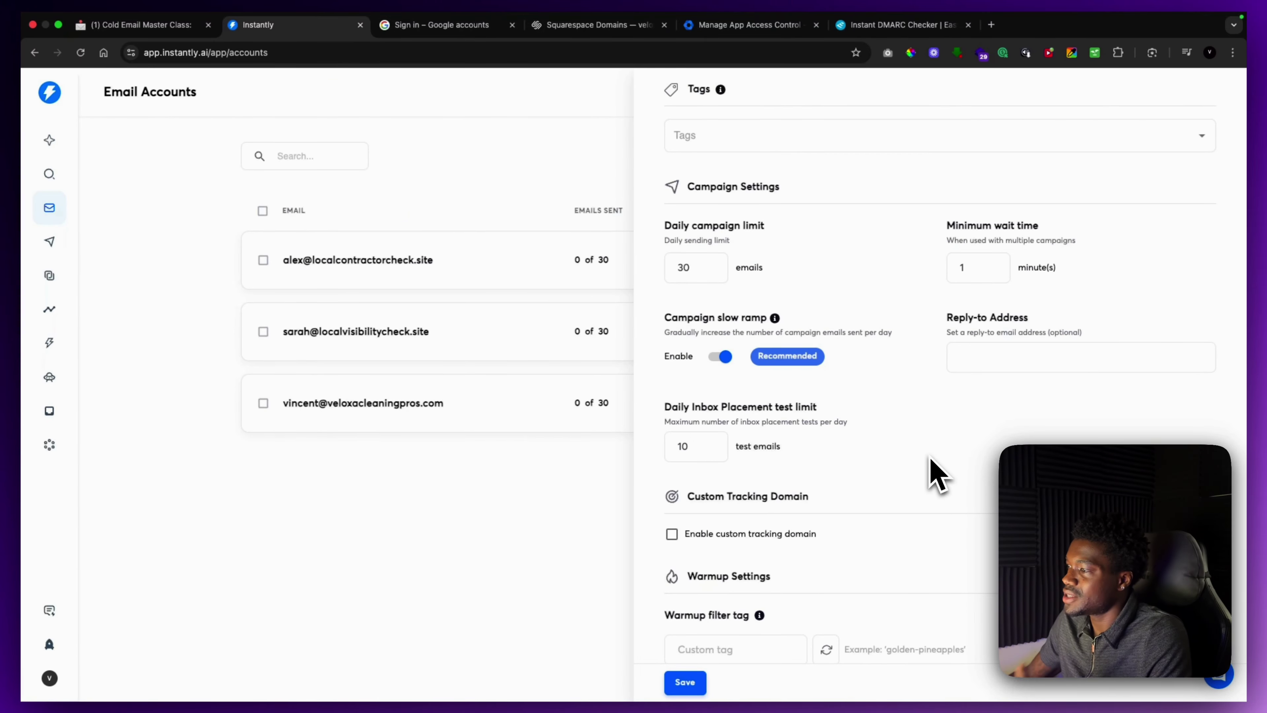
{"action": "scroll", "coordinate": [956, 419], "scroll_direction": "up", "scroll_amount": 8}
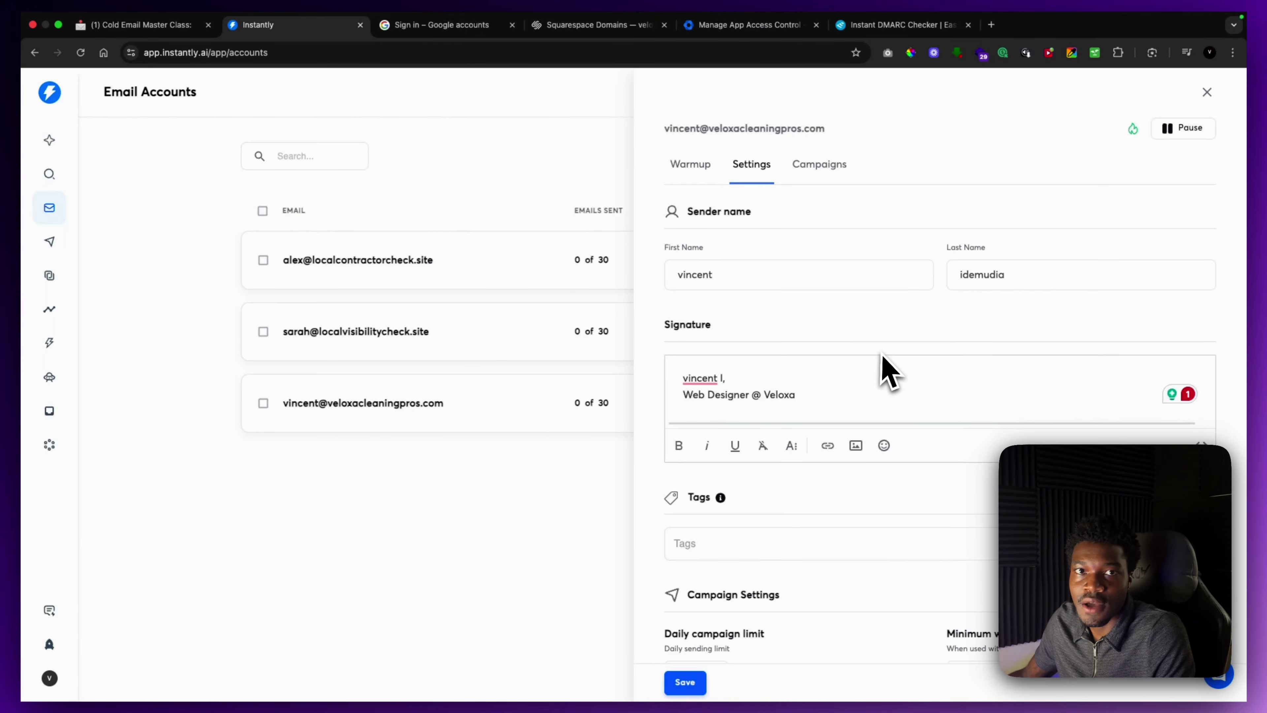
Accept Grammarly's suggestion to capitalise the first name in the signature
{"action": "mouse_move", "coordinate": [689, 380]}
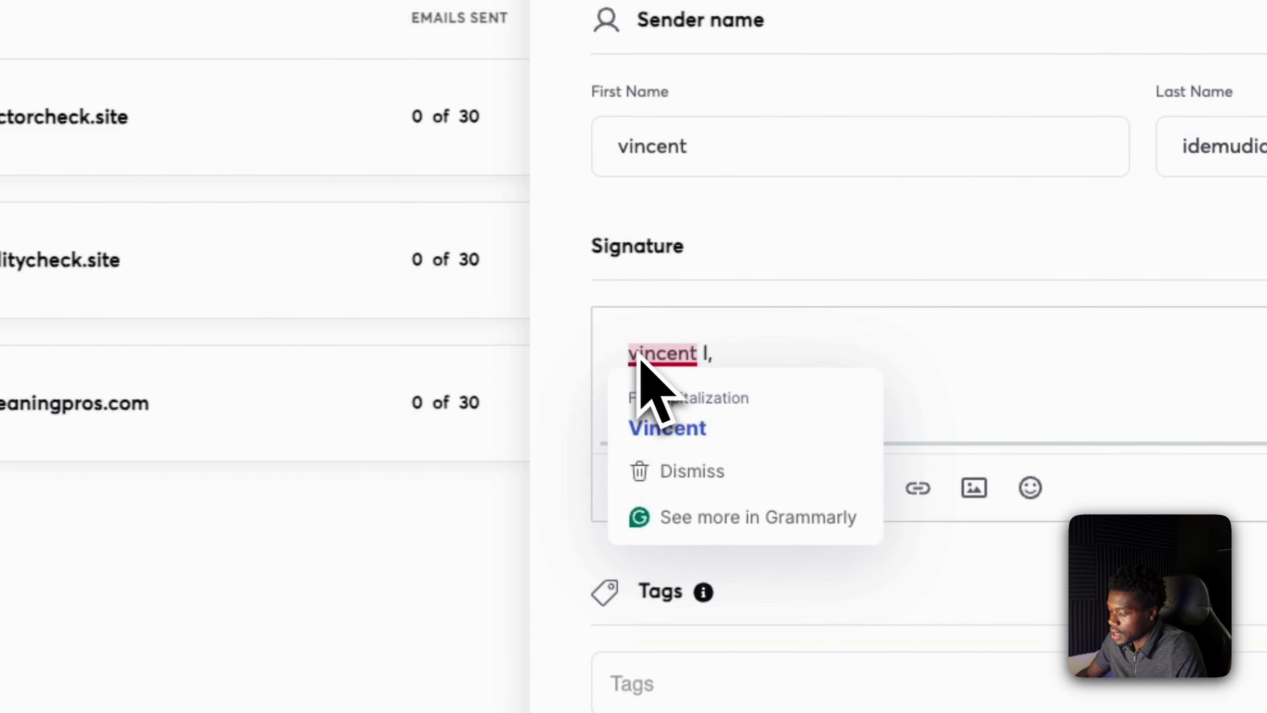
{"action": "left_click", "coordinate": [667, 428]}
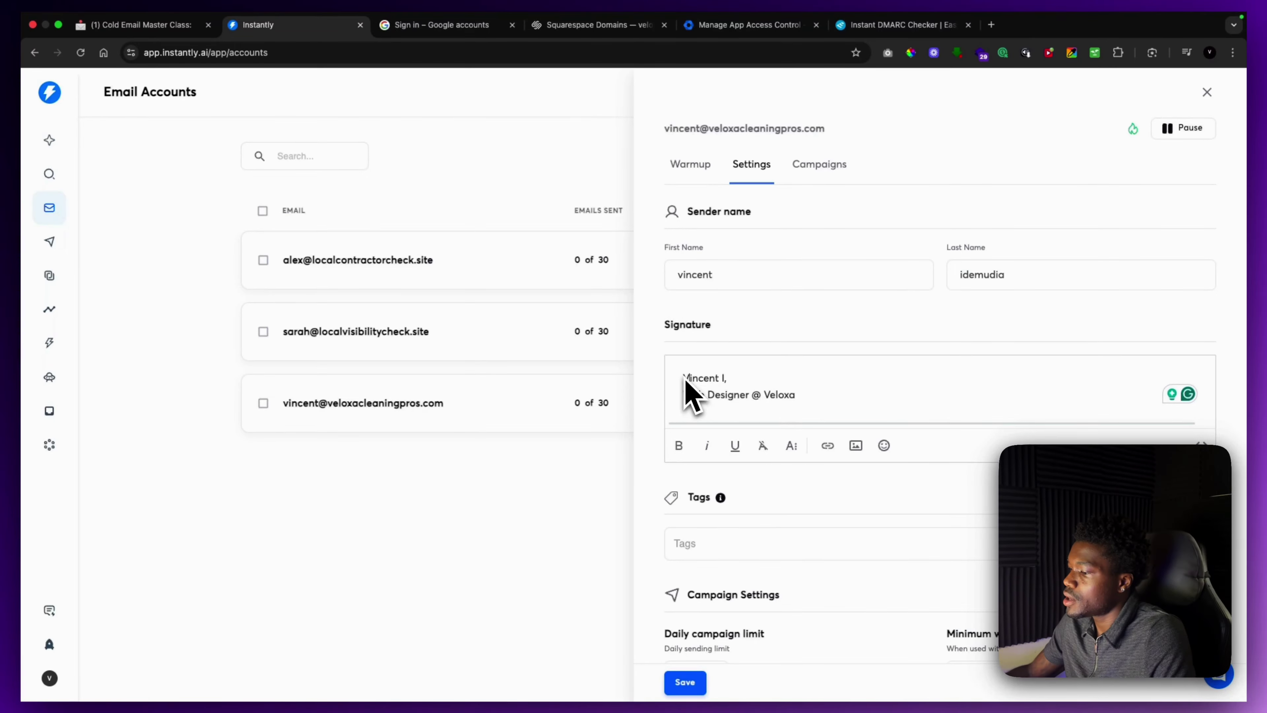
{"action": "scroll", "coordinate": [798, 377], "scroll_direction": "down", "scroll_amount": 15}
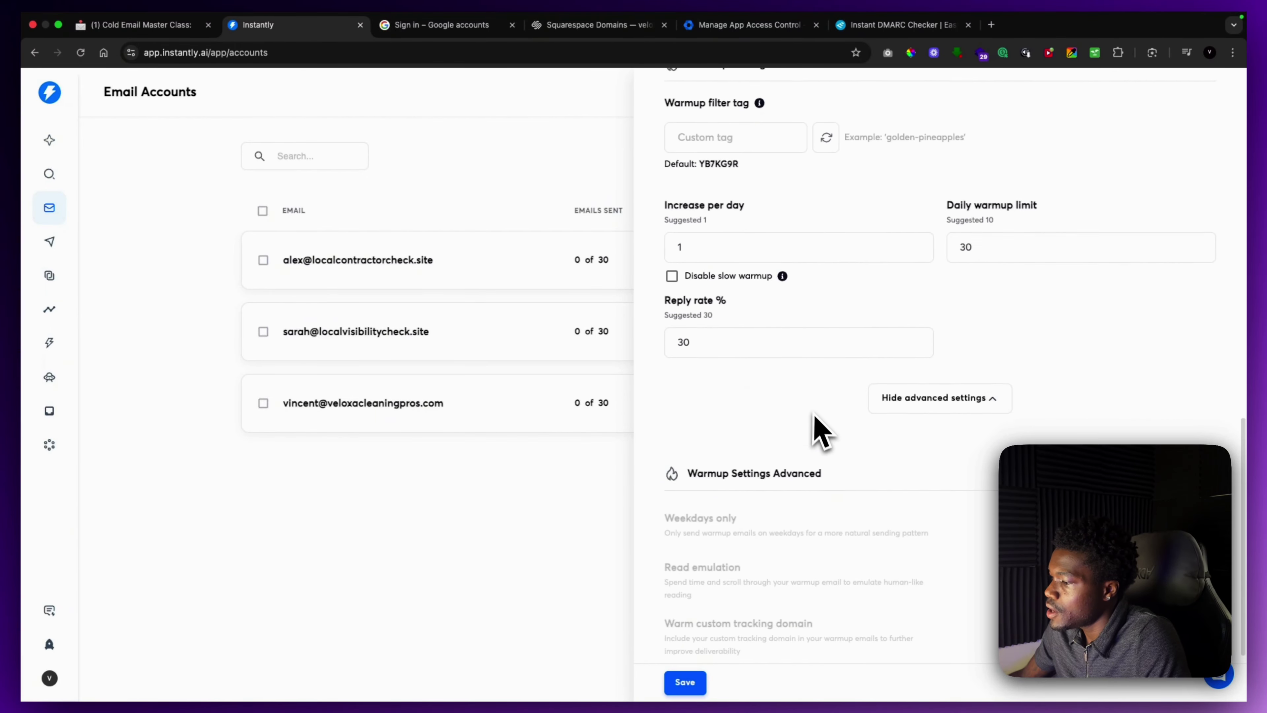
{"action": "scroll", "coordinate": [820, 430], "scroll_direction": "down", "scroll_amount": 5}
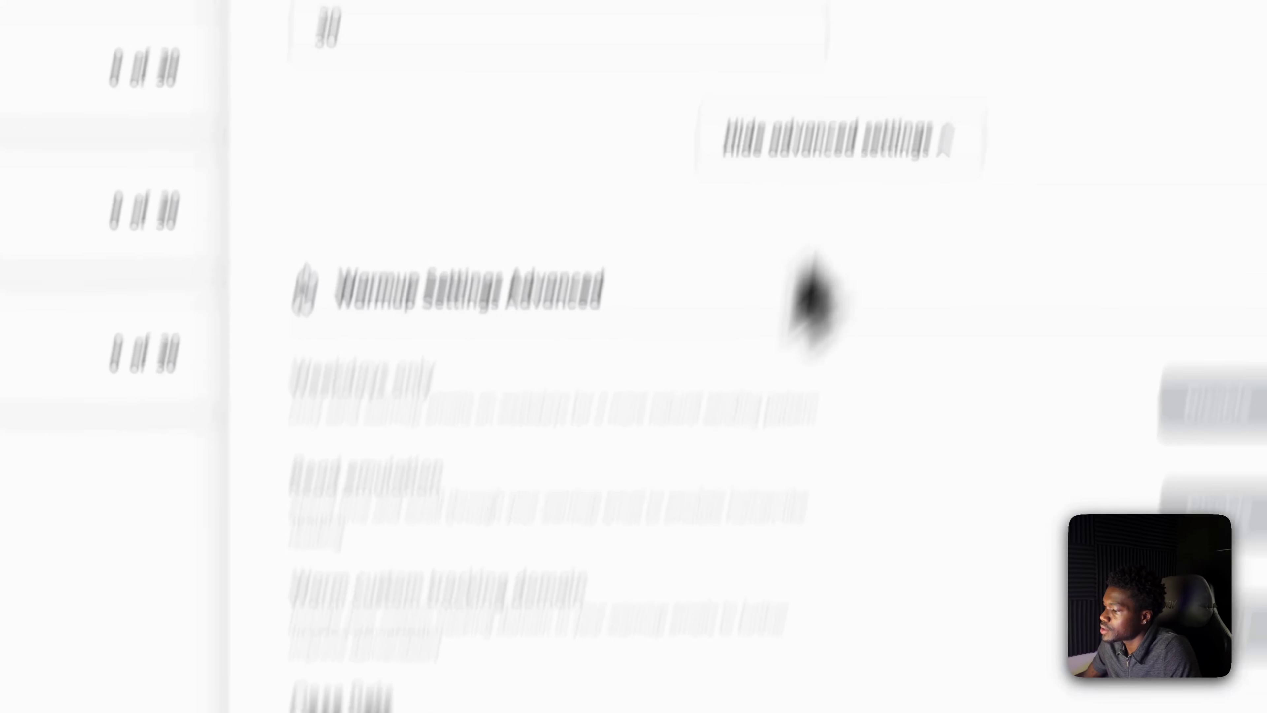
{"action": "scroll", "coordinate": [849, 467], "scroll_direction": "up", "scroll_amount": 10}
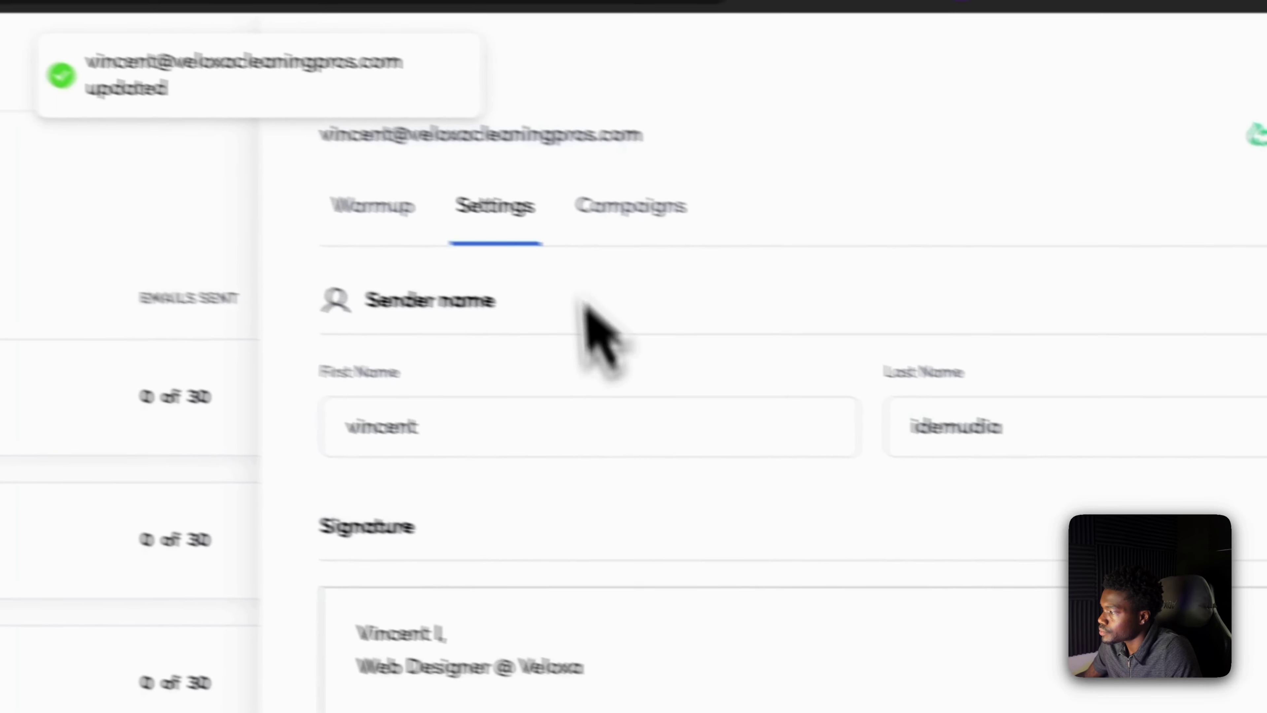
Check which campaigns use the account, then return to its settings
{"action": "left_click", "coordinate": [623, 209]}
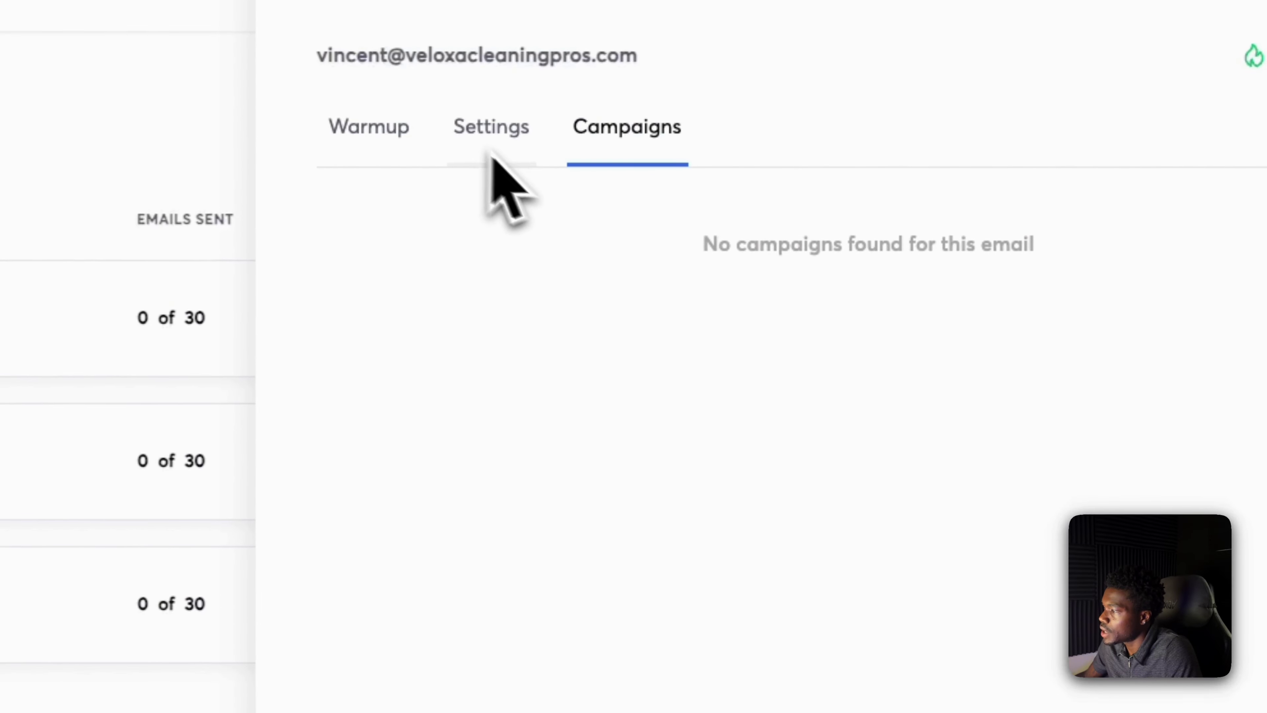
{"action": "left_click", "coordinate": [492, 156]}
{"action": "scroll", "coordinate": [599, 500], "scroll_direction": "down", "scroll_amount": 10}
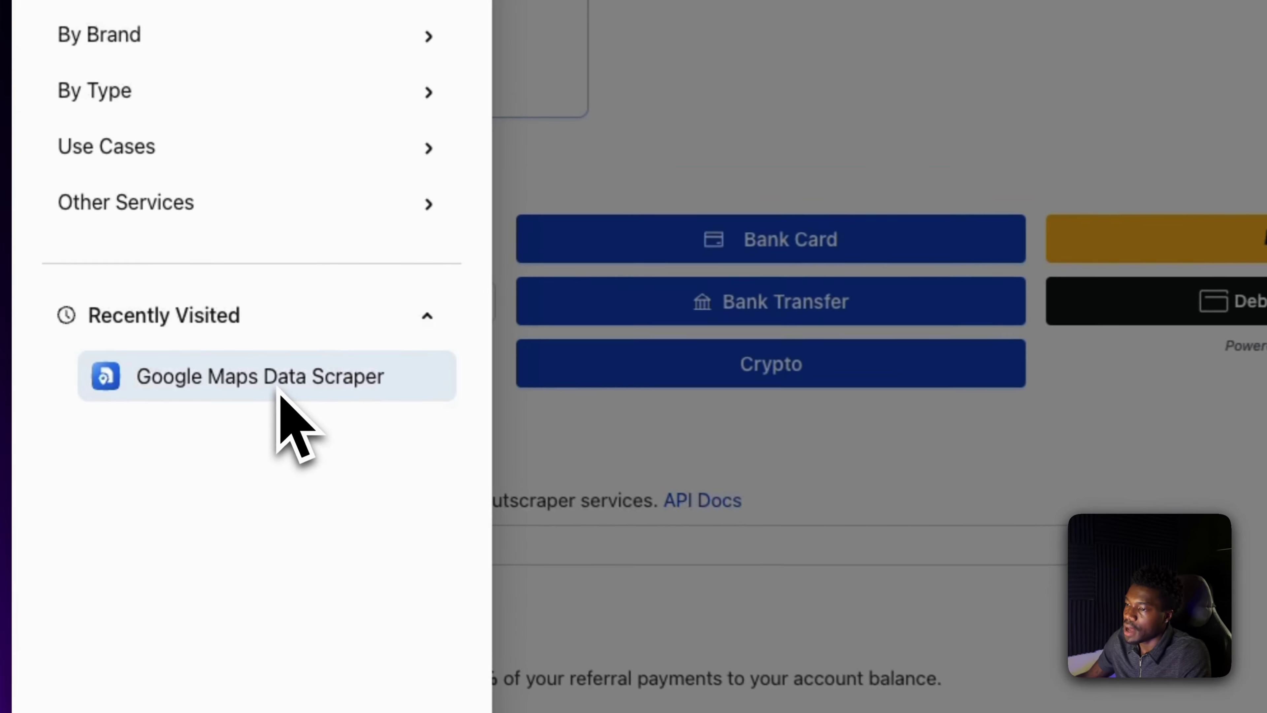
Open the Google Maps Data Scraper and set the category to House Cleaning Service
{"action": "left_click", "coordinate": [152, 334]}
{"action": "scroll", "coordinate": [280, 392], "scroll_direction": "down", "scroll_amount": 10}
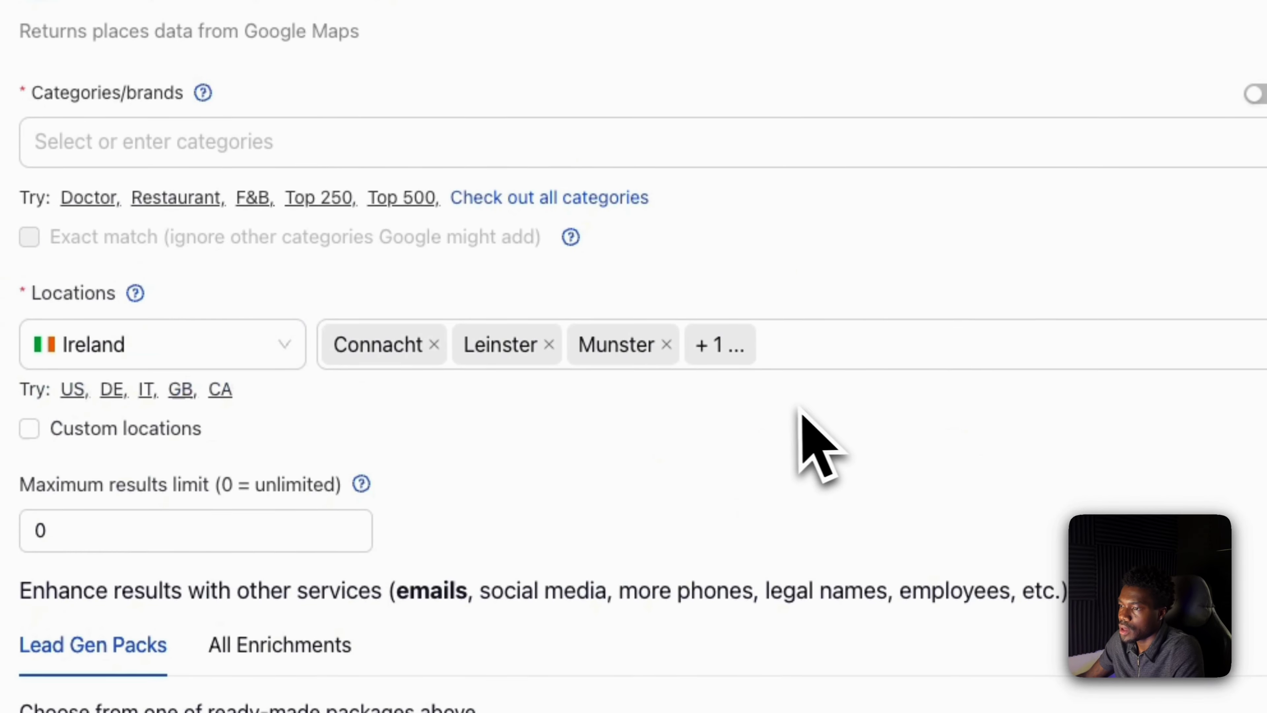
{"action": "left_click", "coordinate": [230, 150]}
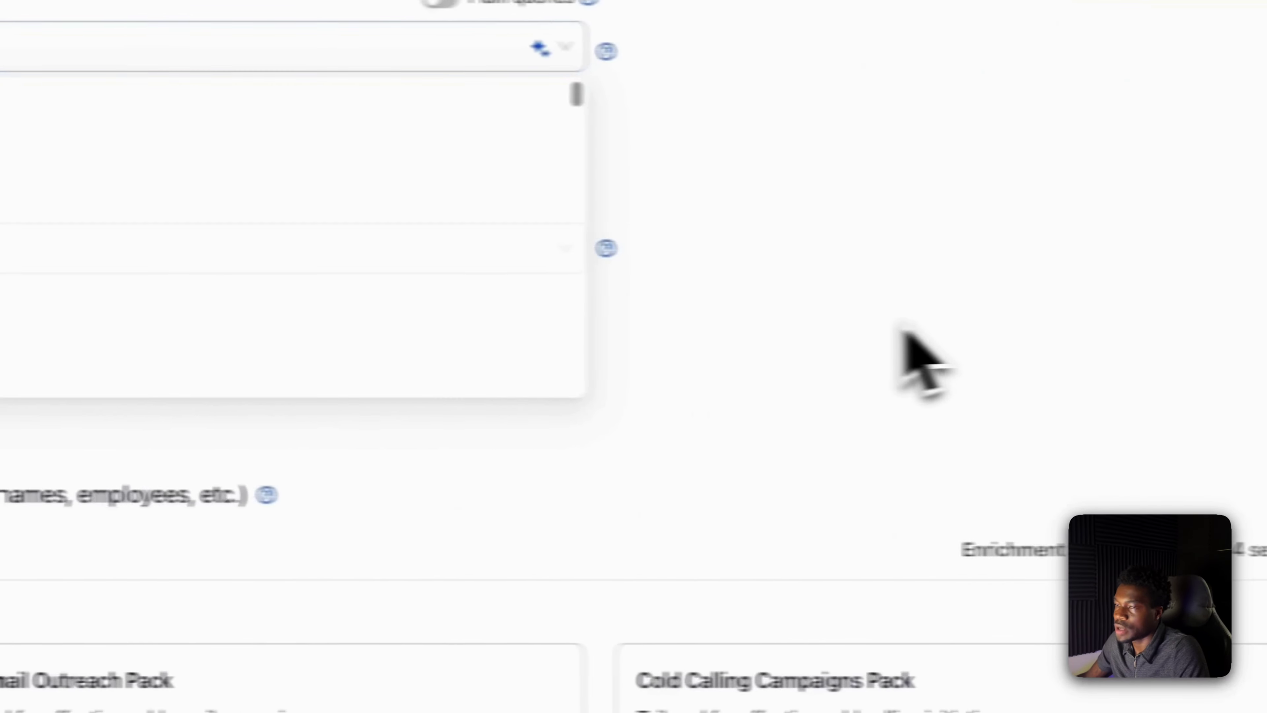
{"action": "left_click", "coordinate": [611, 349]}
{"action": "left_click", "coordinate": [329, 177]}
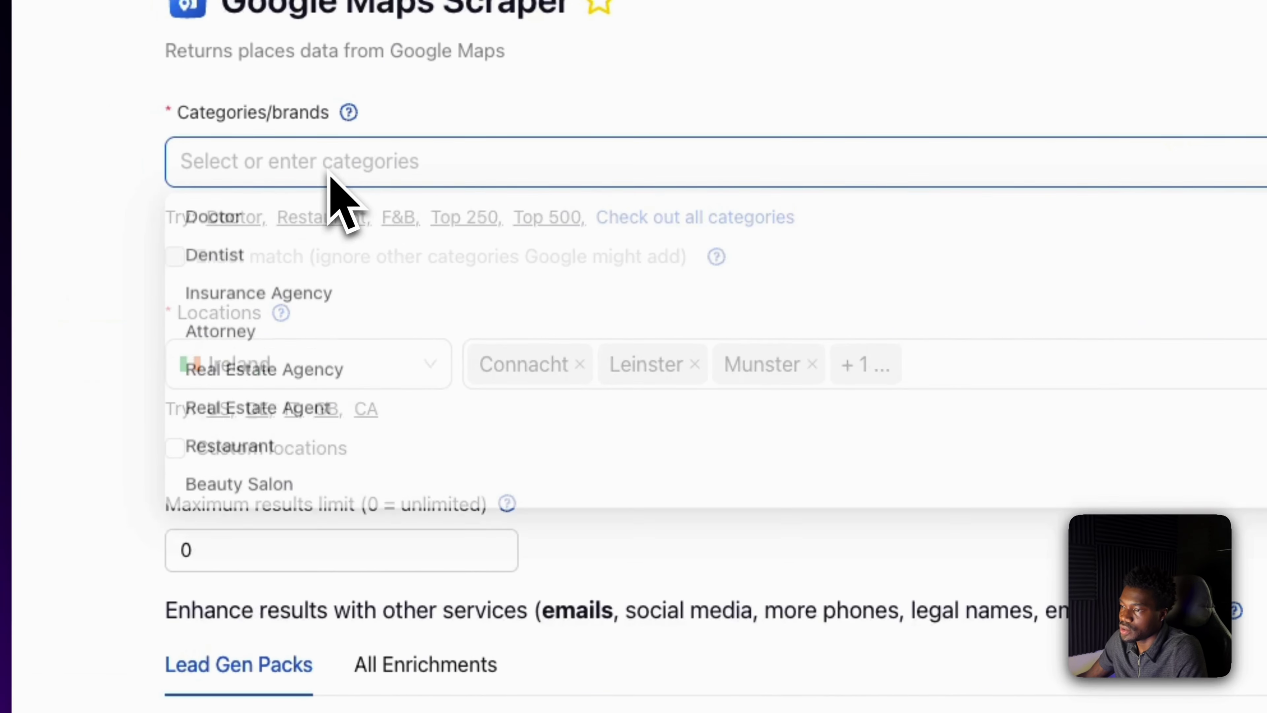
{"action": "type", "text": "cleaning"}
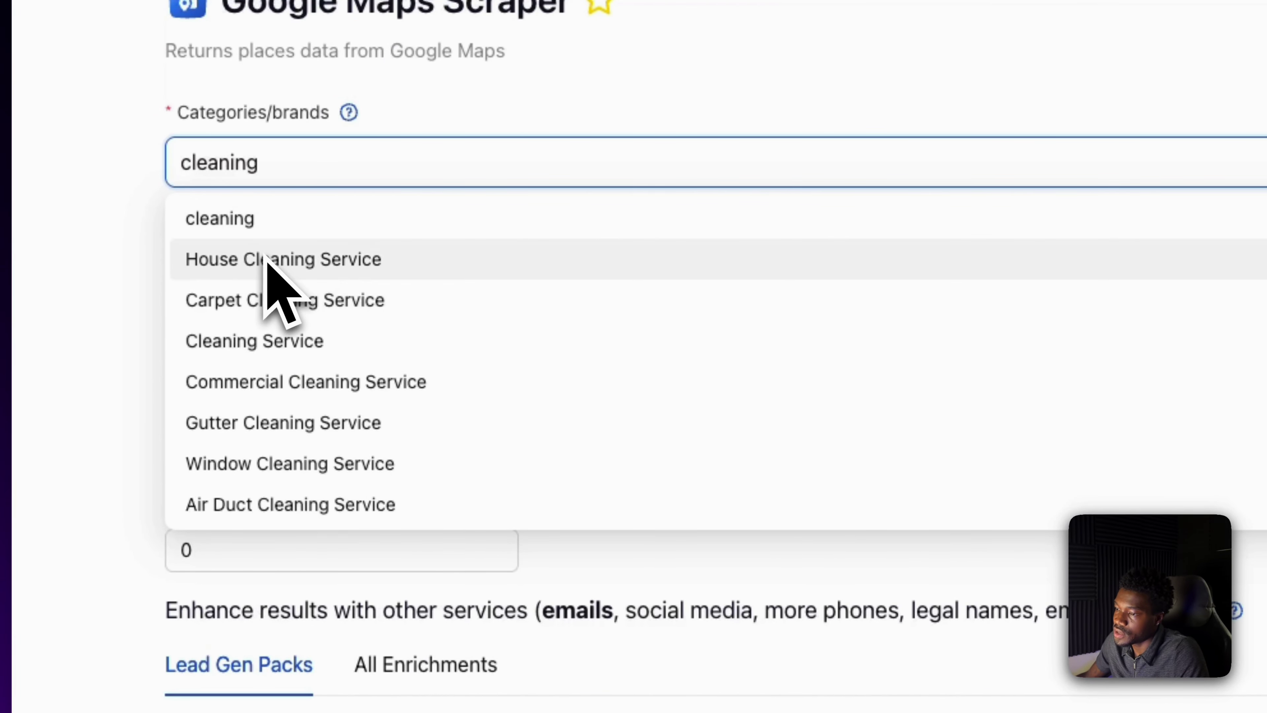
{"action": "left_click", "coordinate": [270, 261]}
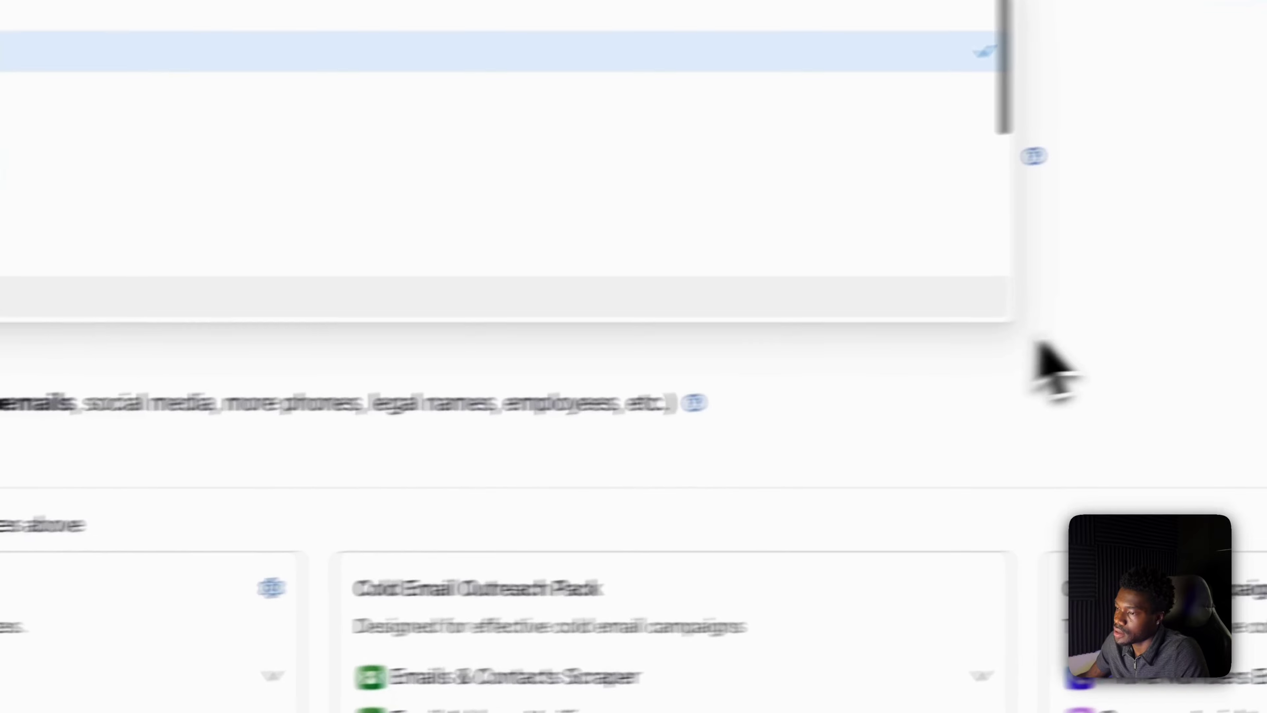
Set the search location to United Kingdom
{"action": "left_click", "coordinate": [261, 330]}
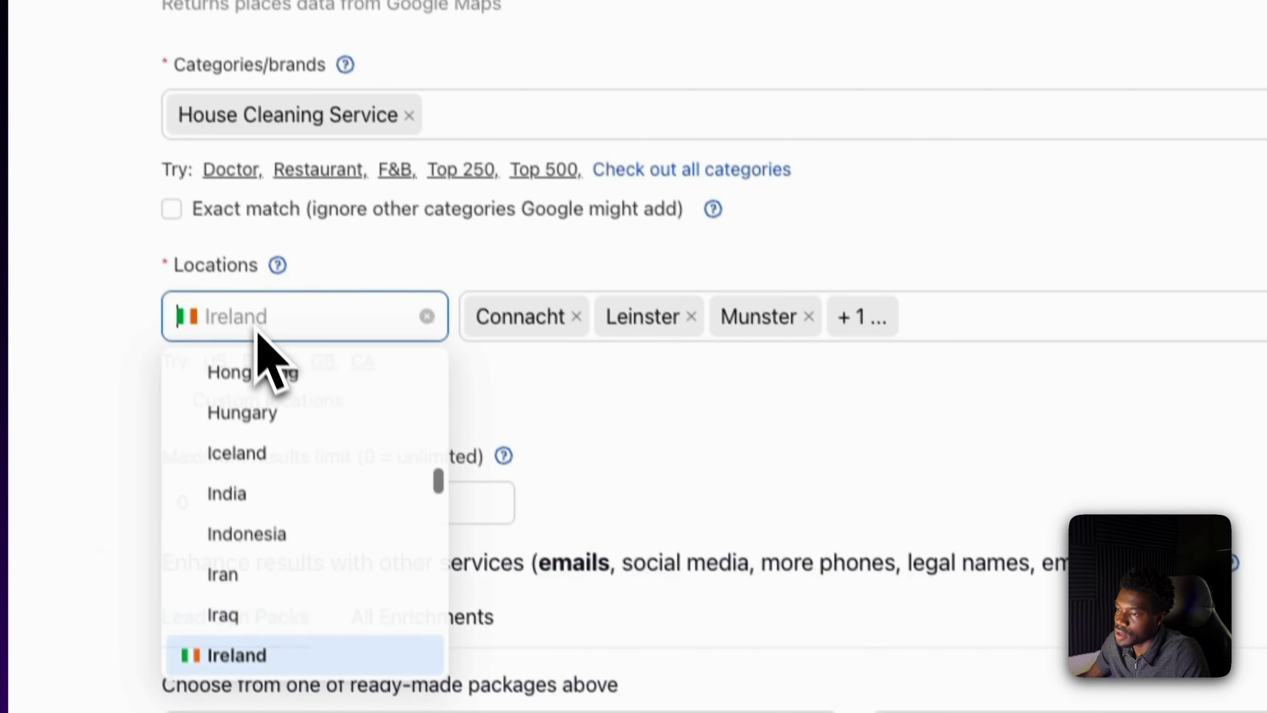
{"action": "type", "text": "uniyt"}
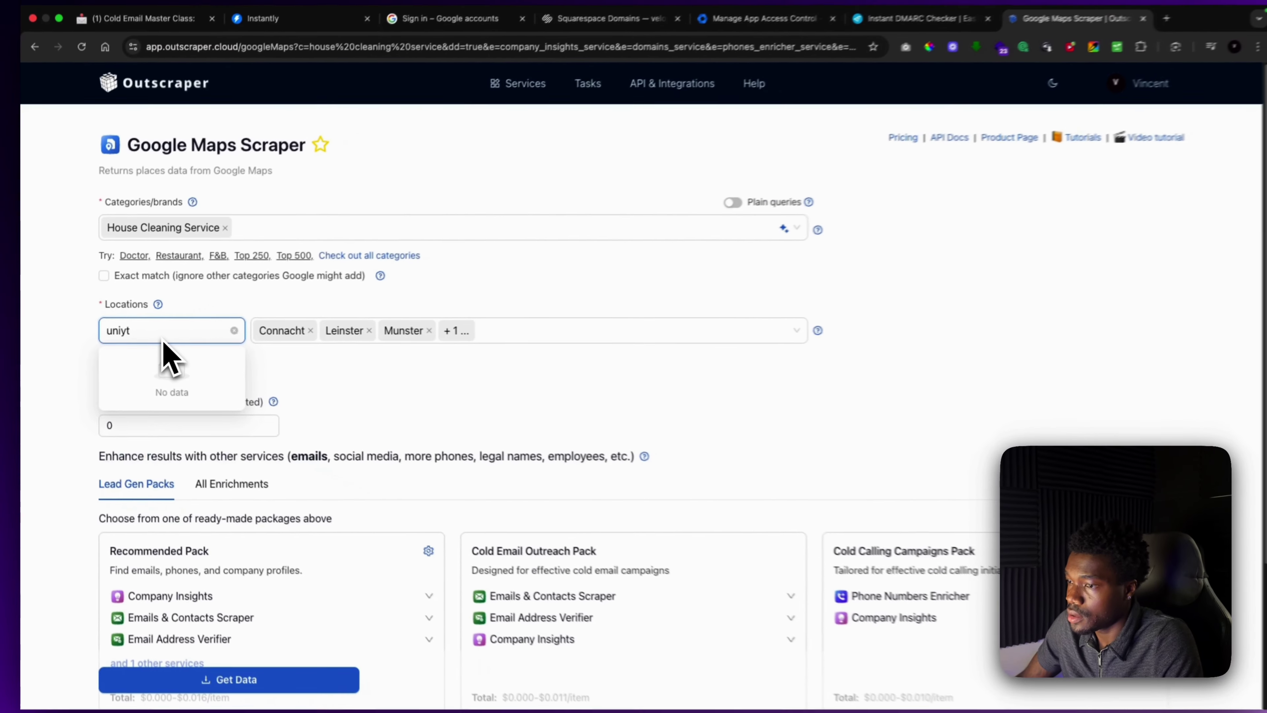
{"action": "key", "text": "BackSpace"}
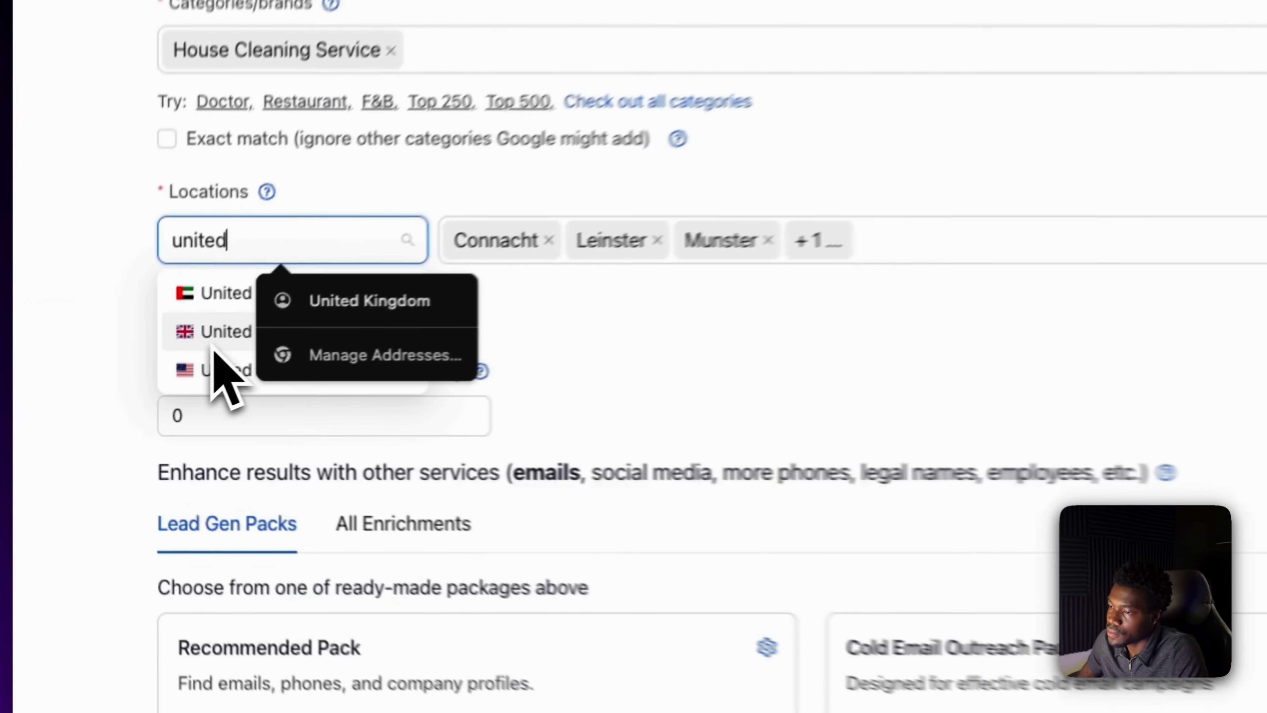
{"action": "left_click", "coordinate": [131, 380]}
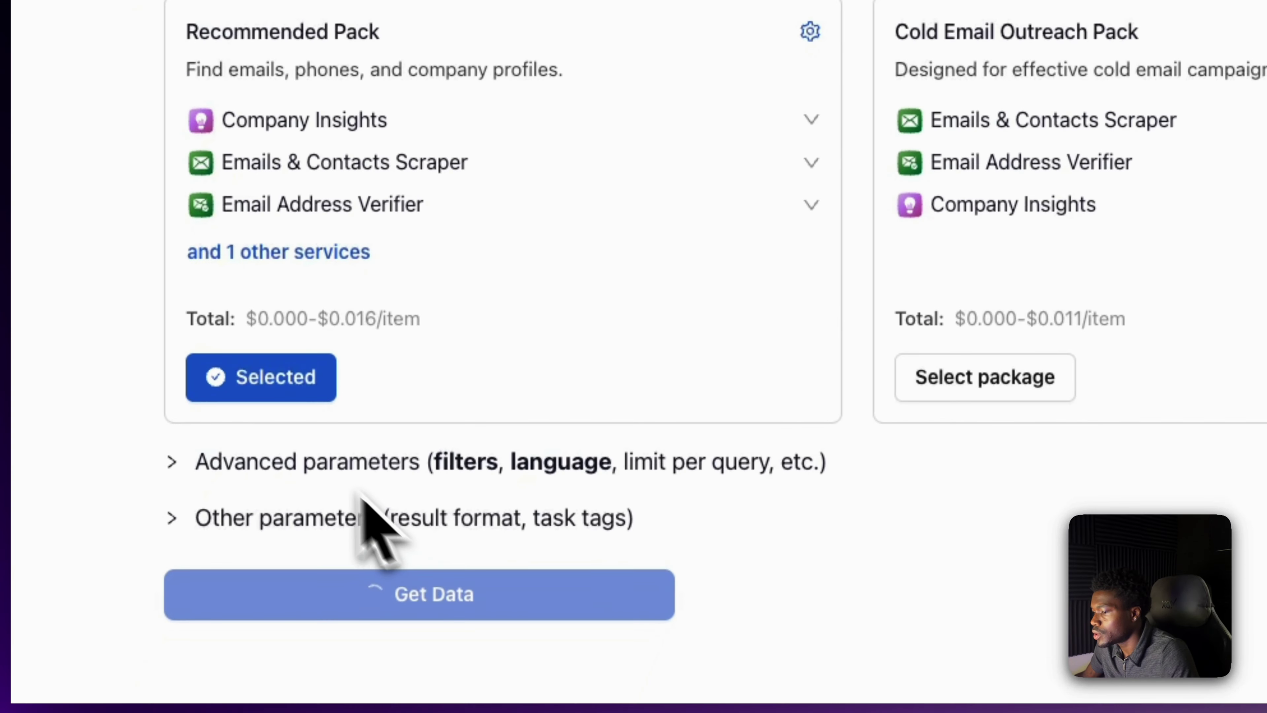
Filter the house-cleaning scrape to verified businesses with a phone but no website
{"action": "left_click", "coordinate": [172, 460]}
{"action": "scroll", "coordinate": [495, 410], "scroll_direction": "down", "scroll_amount": 10}
{"action": "scroll", "coordinate": [481, 269], "scroll_direction": "up", "scroll_amount": 10}
{"action": "scroll", "coordinate": [678, 394], "scroll_direction": "down", "scroll_amount": 5}
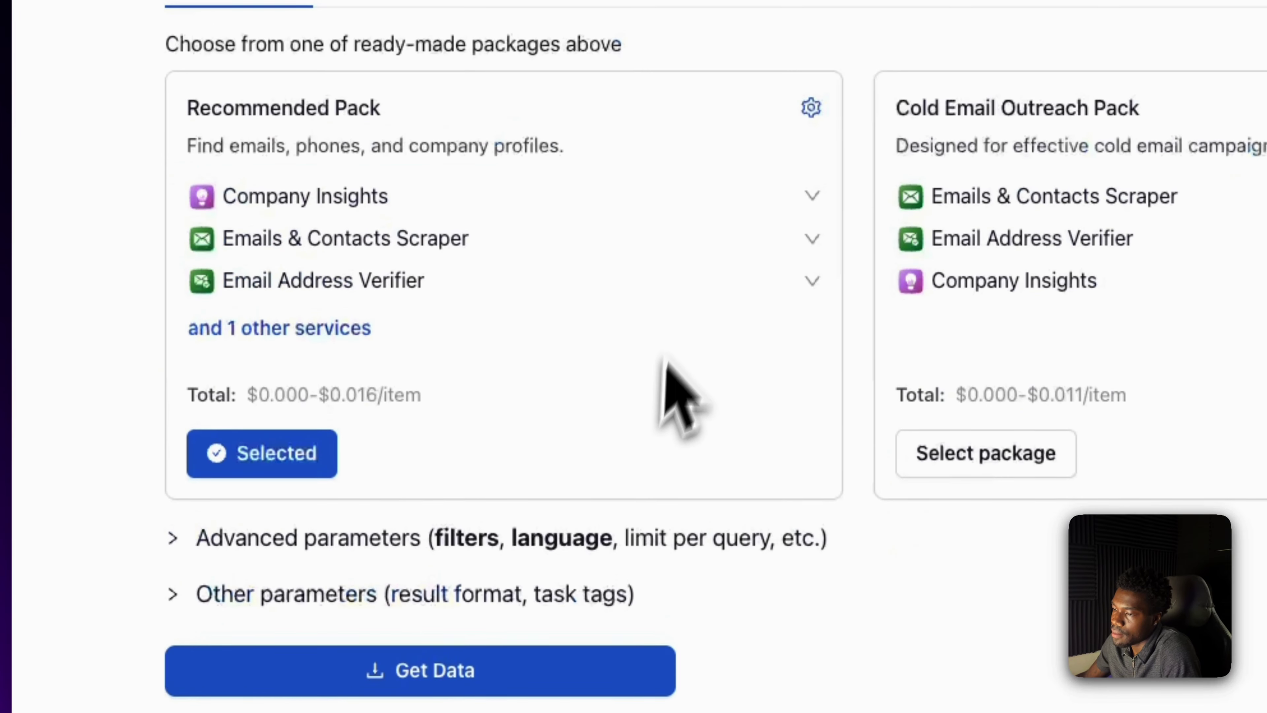
{"action": "left_click", "coordinate": [235, 549]}
{"action": "scroll", "coordinate": [566, 551], "scroll_direction": "down", "scroll_amount": 10}
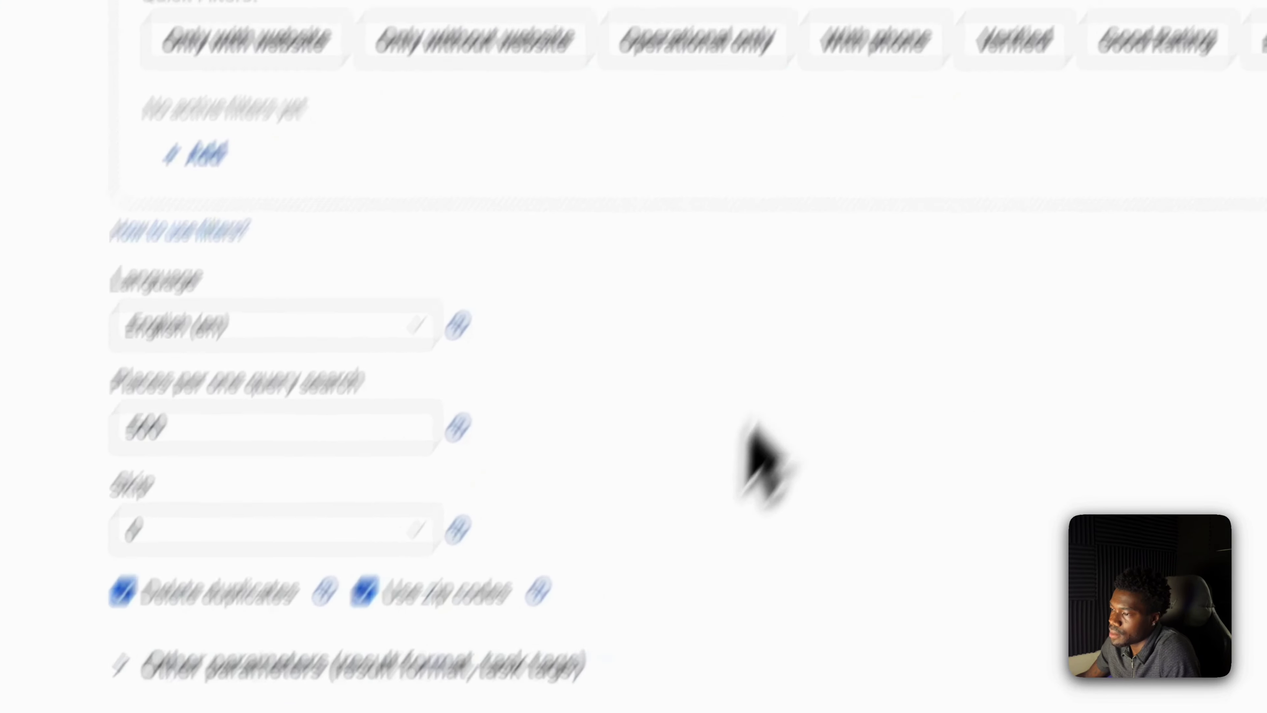
{"action": "left_click", "coordinate": [488, 55]}
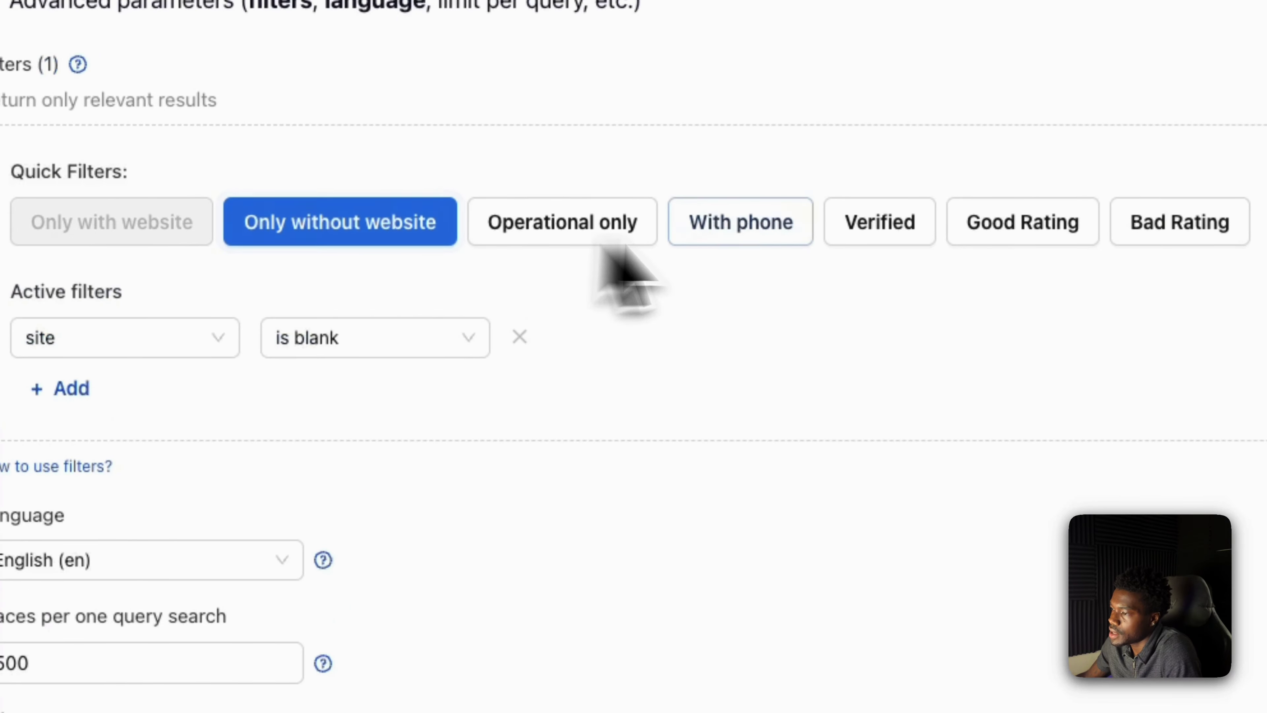
{"action": "left_click", "coordinate": [806, 235]}
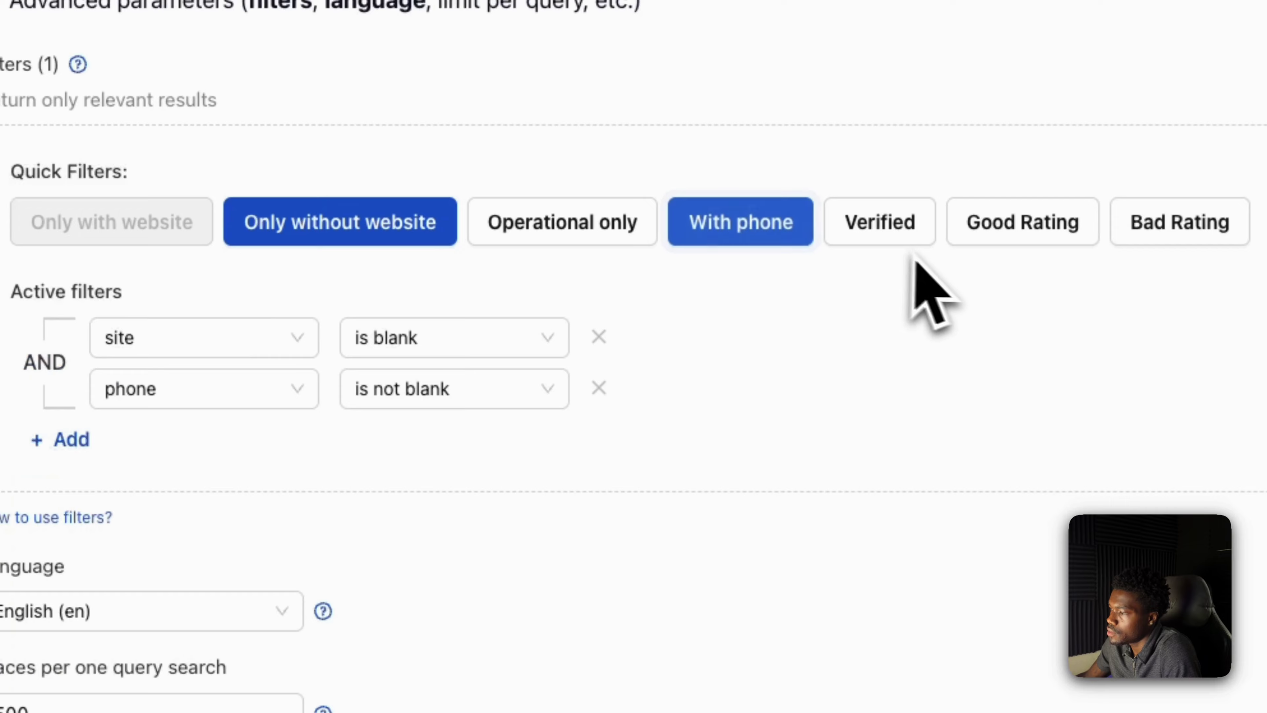
{"action": "left_click", "coordinate": [883, 241]}
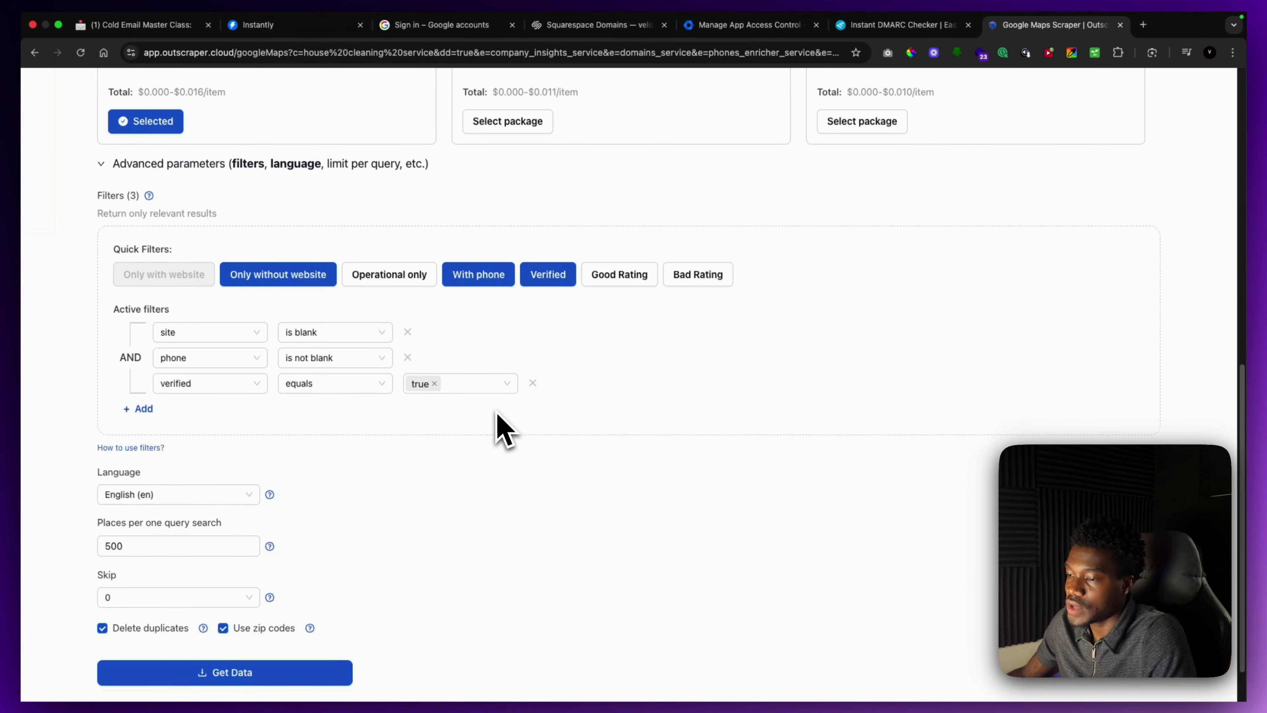
Cap the maximum results at 100 and launch the scrape for the 3,411 queries
{"action": "scroll", "coordinate": [285, 451], "scroll_direction": "down", "scroll_amount": 2}
{"action": "left_click", "coordinate": [160, 613]}
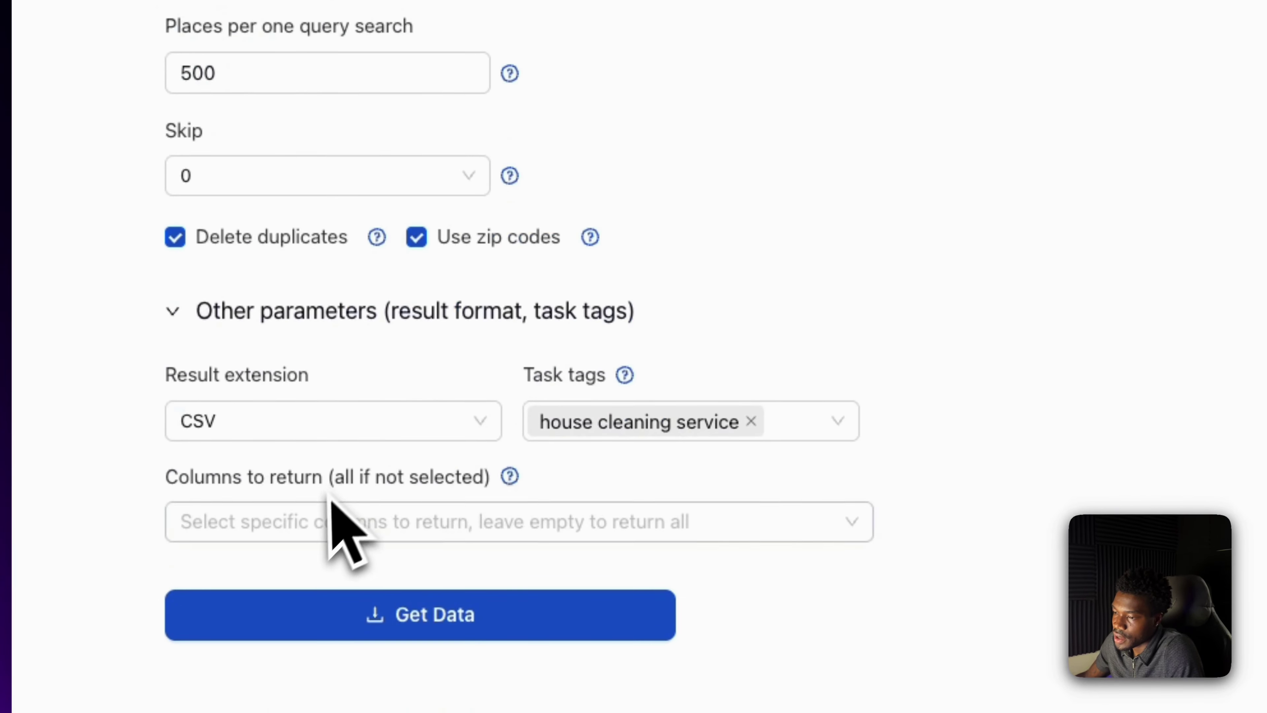
{"action": "scroll", "coordinate": [469, 322], "scroll_direction": "up", "scroll_amount": 20}
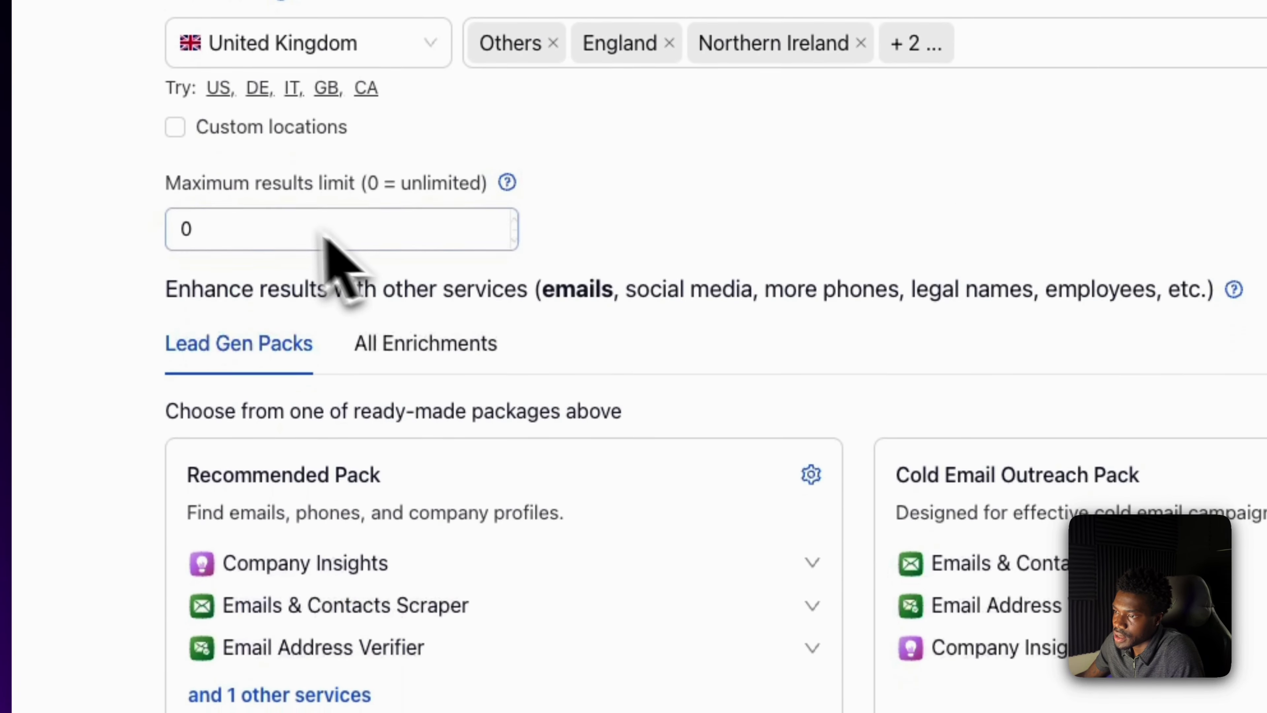
{"action": "left_click", "coordinate": [278, 223]}
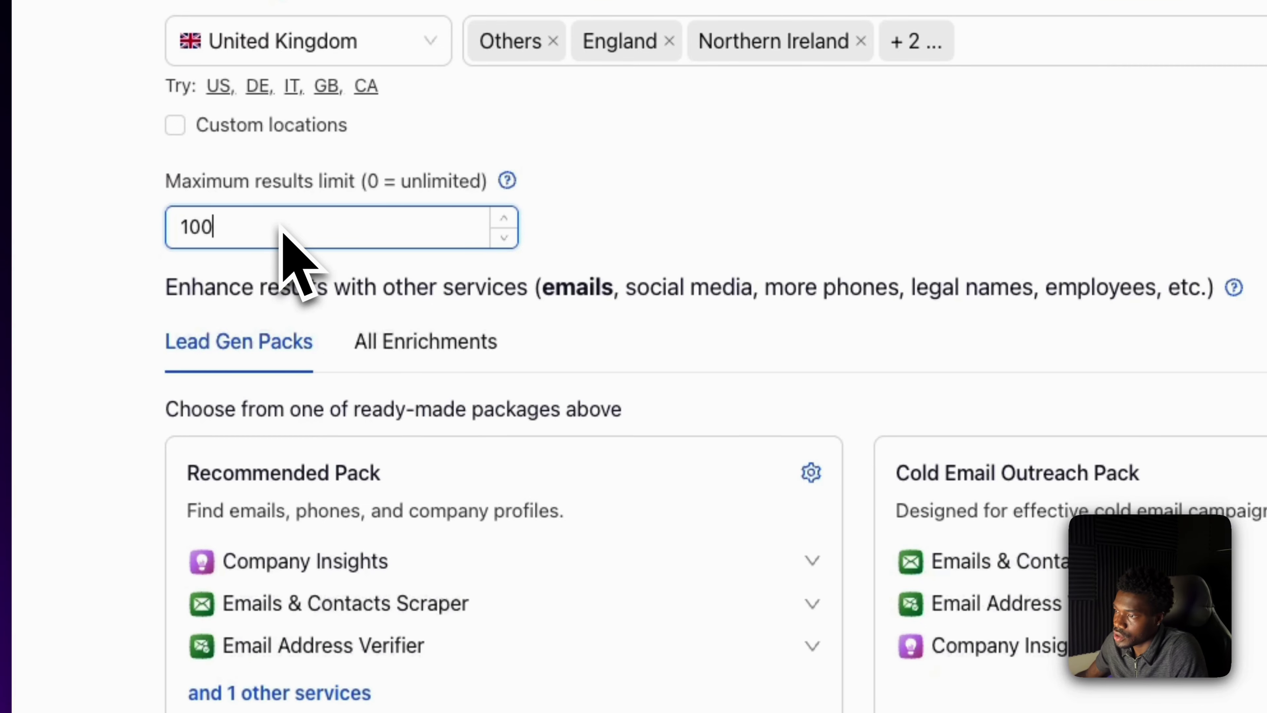
{"action": "scroll", "coordinate": [462, 299], "scroll_direction": "down", "scroll_amount": 15}
{"action": "left_click", "coordinate": [354, 600]}
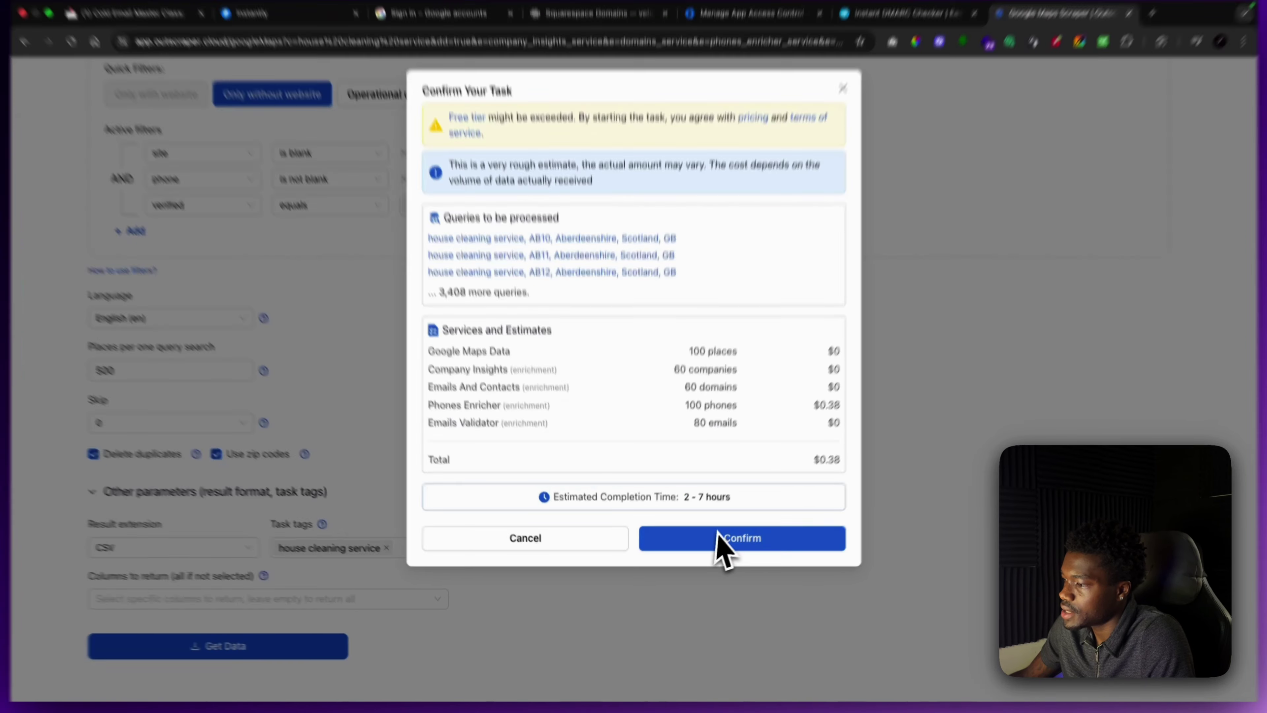
{"action": "left_click", "coordinate": [722, 541]}
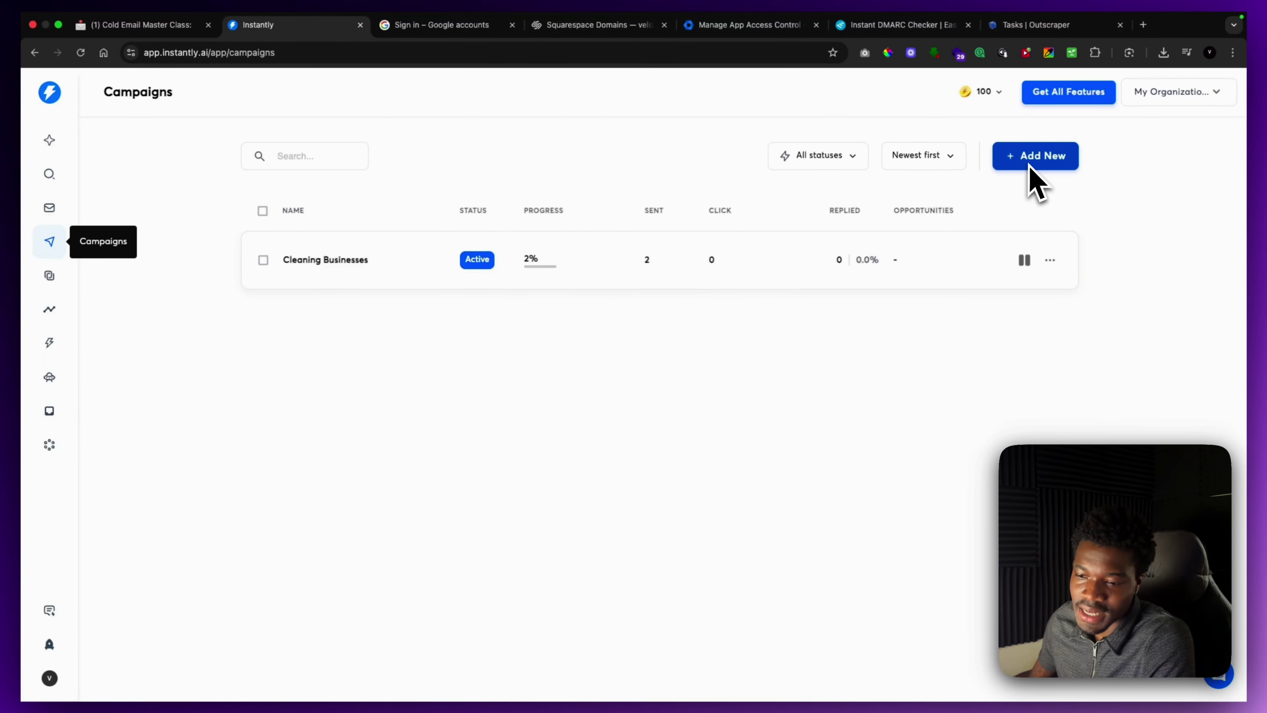
Create a new campaign named 'Cleaning 2' and choose CSV upload for its leads
{"action": "left_click", "coordinate": [1029, 167]}
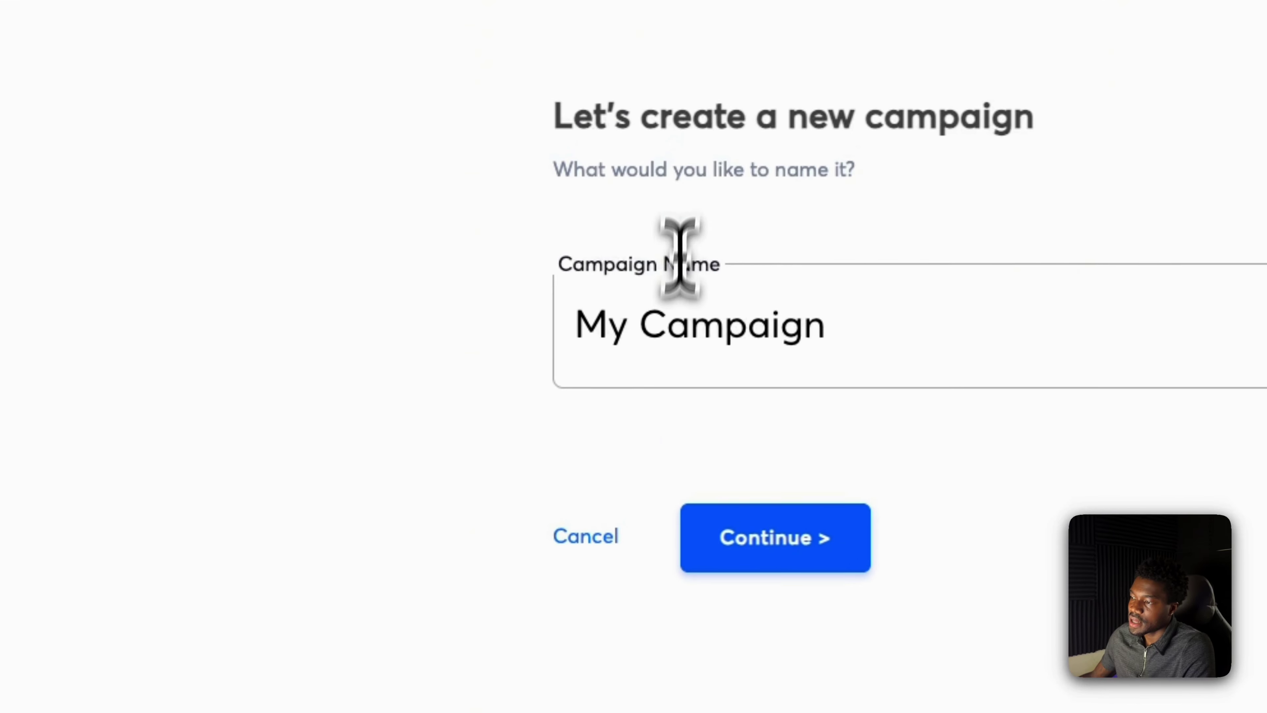
{"action": "left_click", "coordinate": [675, 314]}
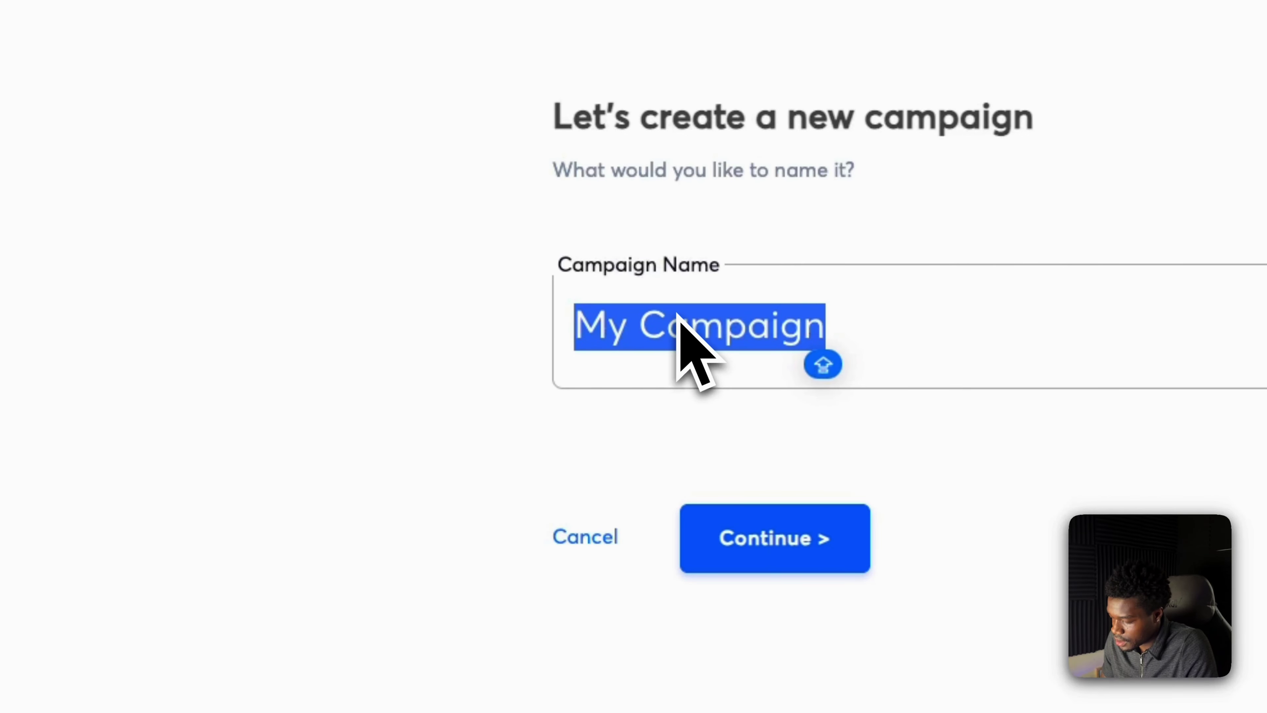
{"action": "type", "text": "Cl"}
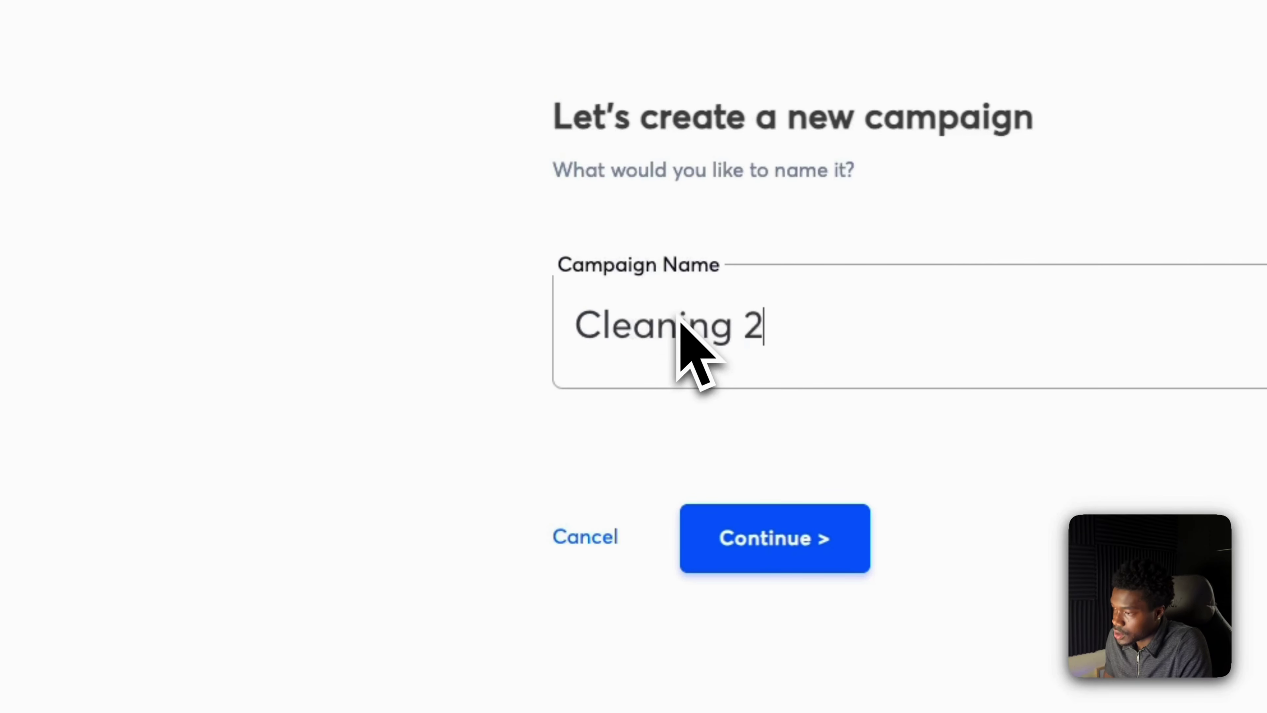
{"action": "type", "text": "eaning 2"}
{"action": "left_click", "coordinate": [737, 538]}
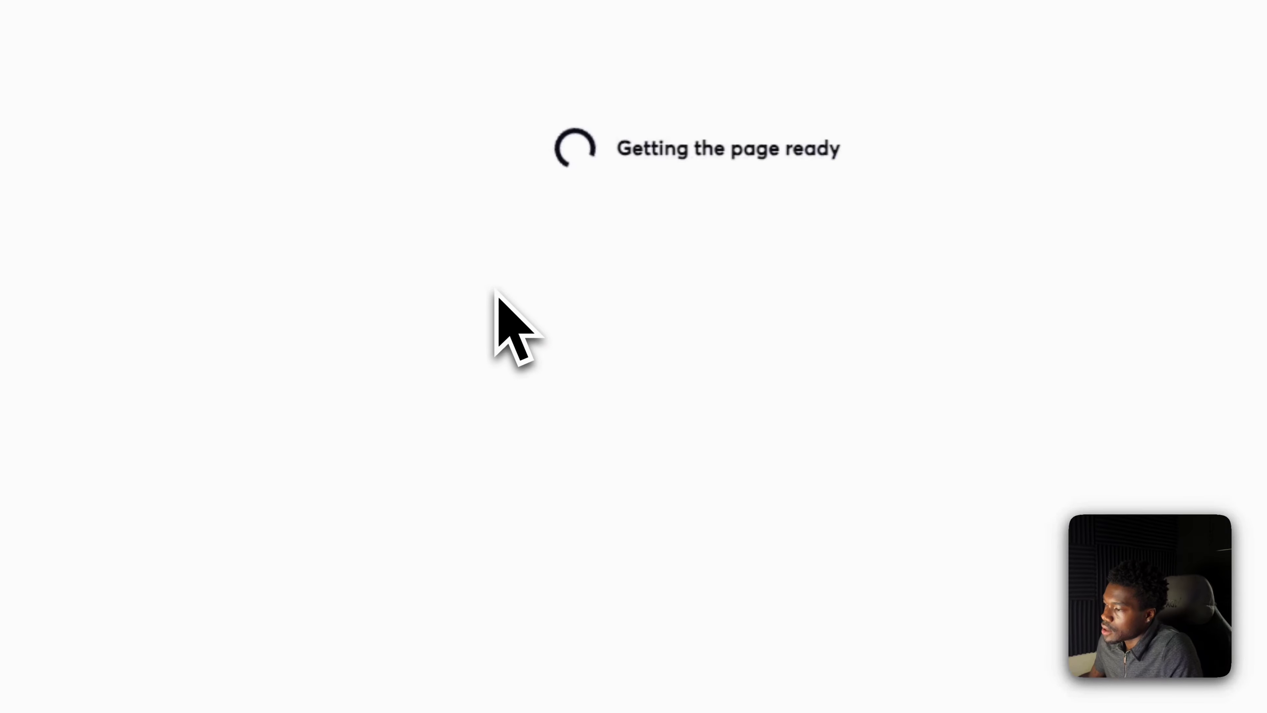
{"action": "left_click", "coordinate": [601, 515]}
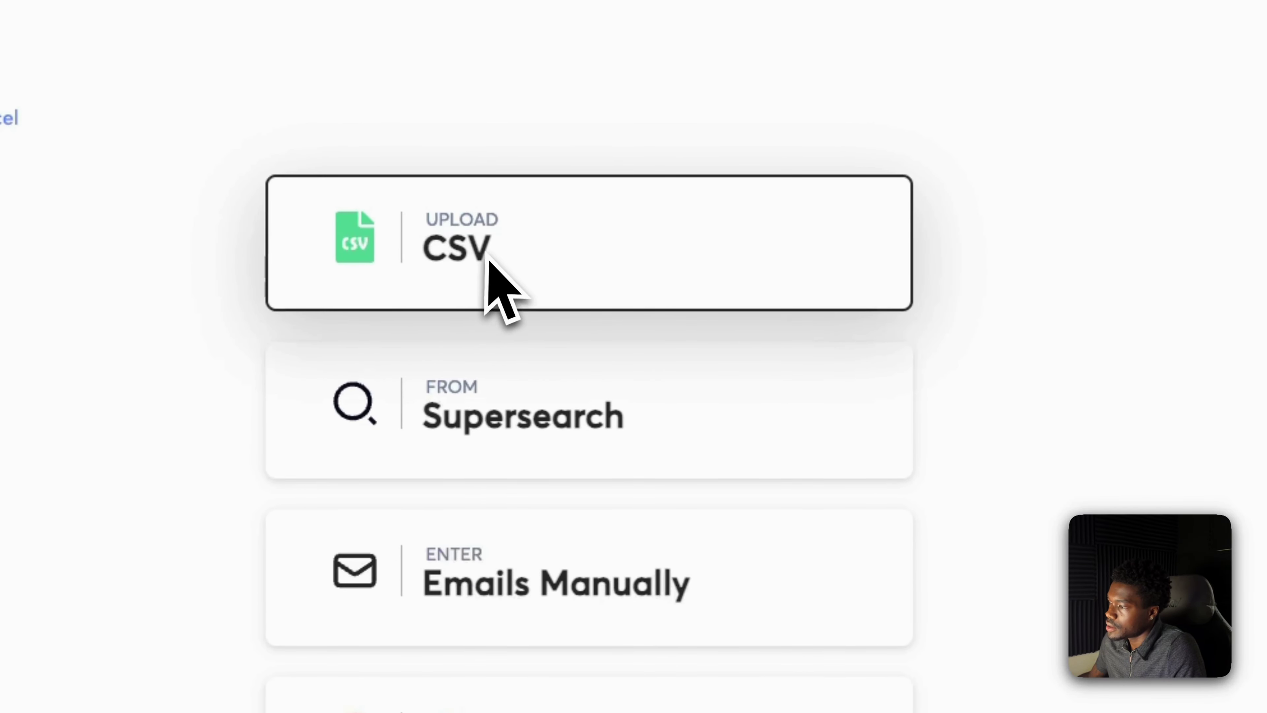
{"action": "left_click", "coordinate": [491, 265]}
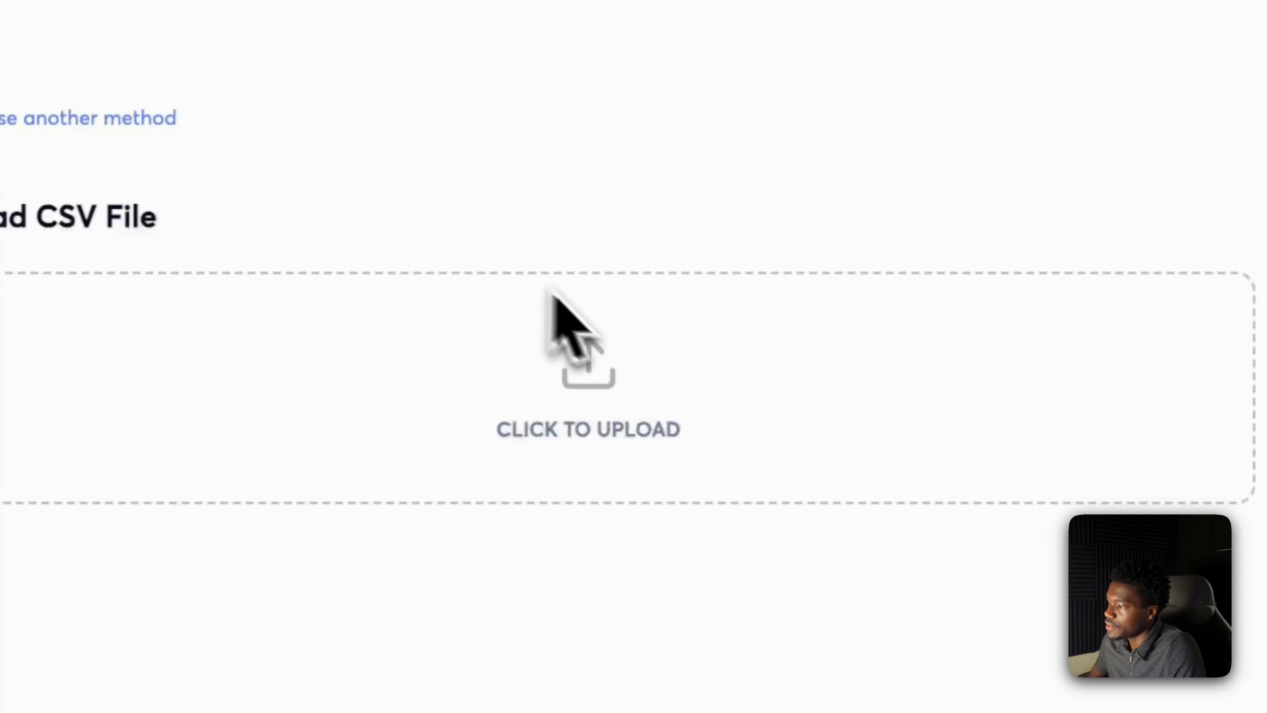
Drag the downloaded Outscraper CSV from Chrome's downloads into the upload box
{"action": "left_click", "coordinate": [1089, 93]}
{"action": "left_click_drag", "start_coordinate": [973, 220], "coordinate": [499, 499]}
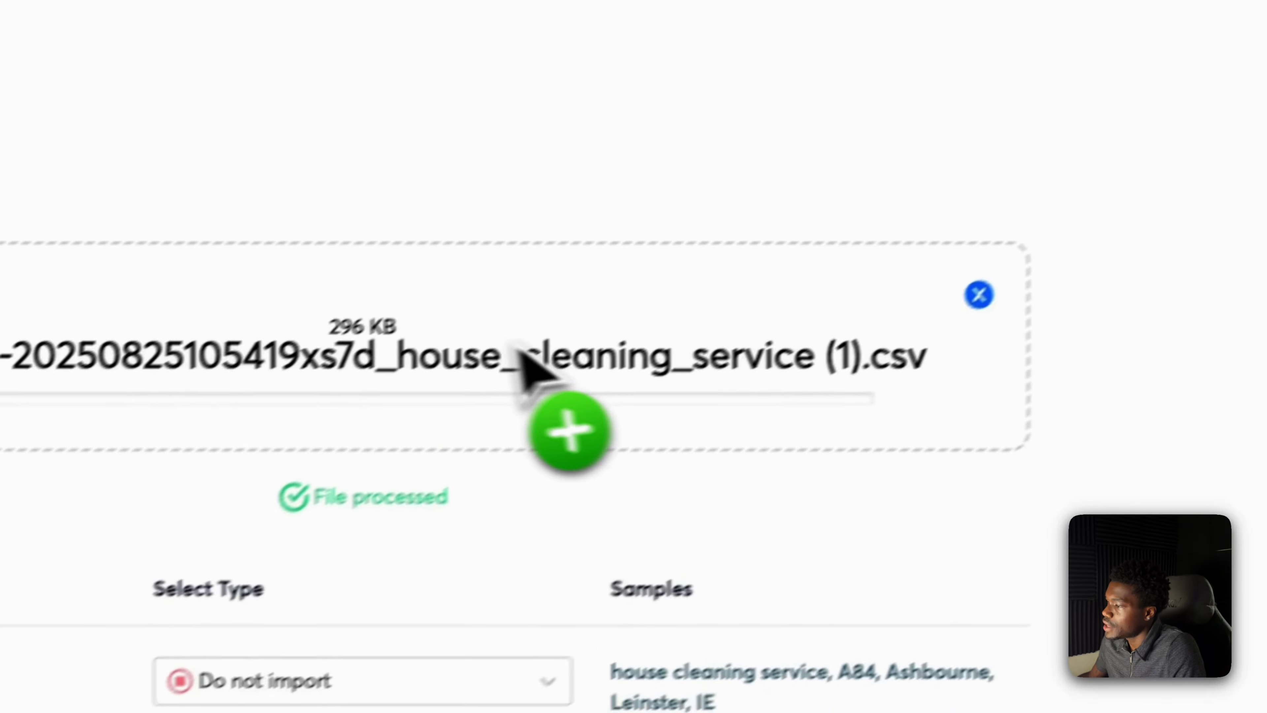
{"action": "scroll", "coordinate": [574, 460], "scroll_direction": "down", "scroll_amount": 10}
{"action": "scroll", "coordinate": [574, 460], "scroll_direction": "down", "scroll_amount": 15}
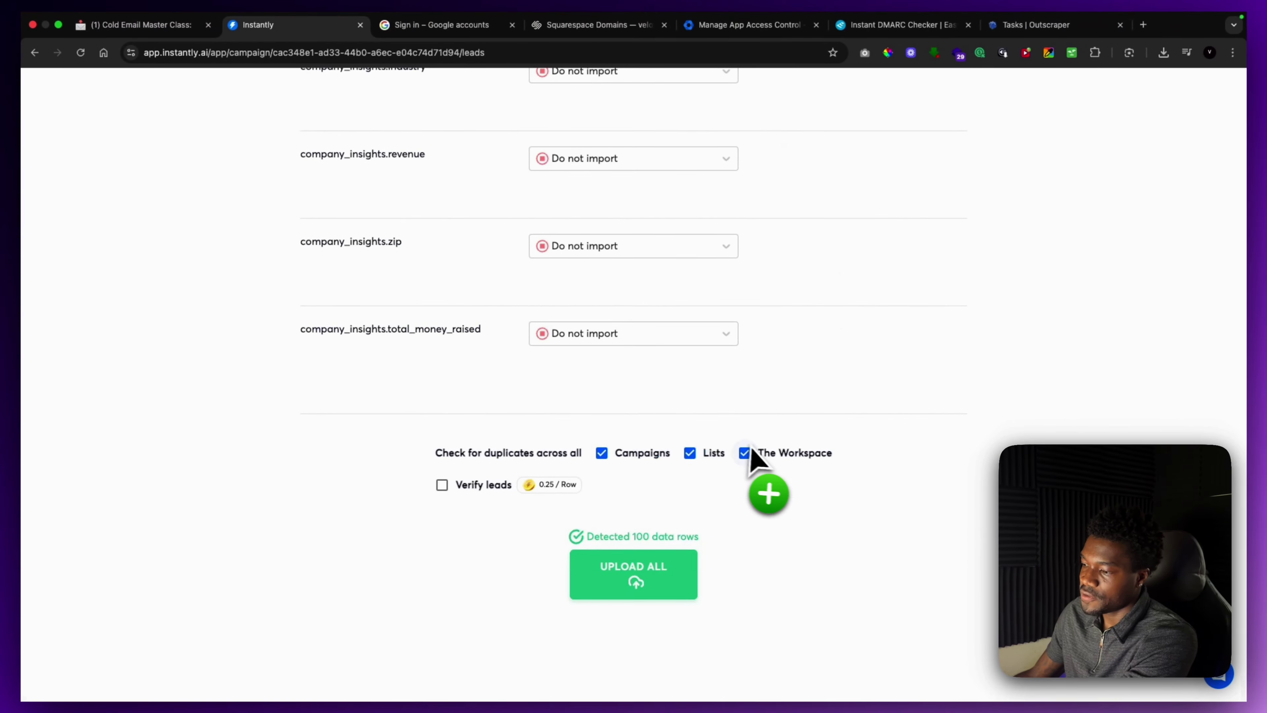
{"action": "scroll", "coordinate": [678, 315], "scroll_direction": "up", "scroll_amount": 20}
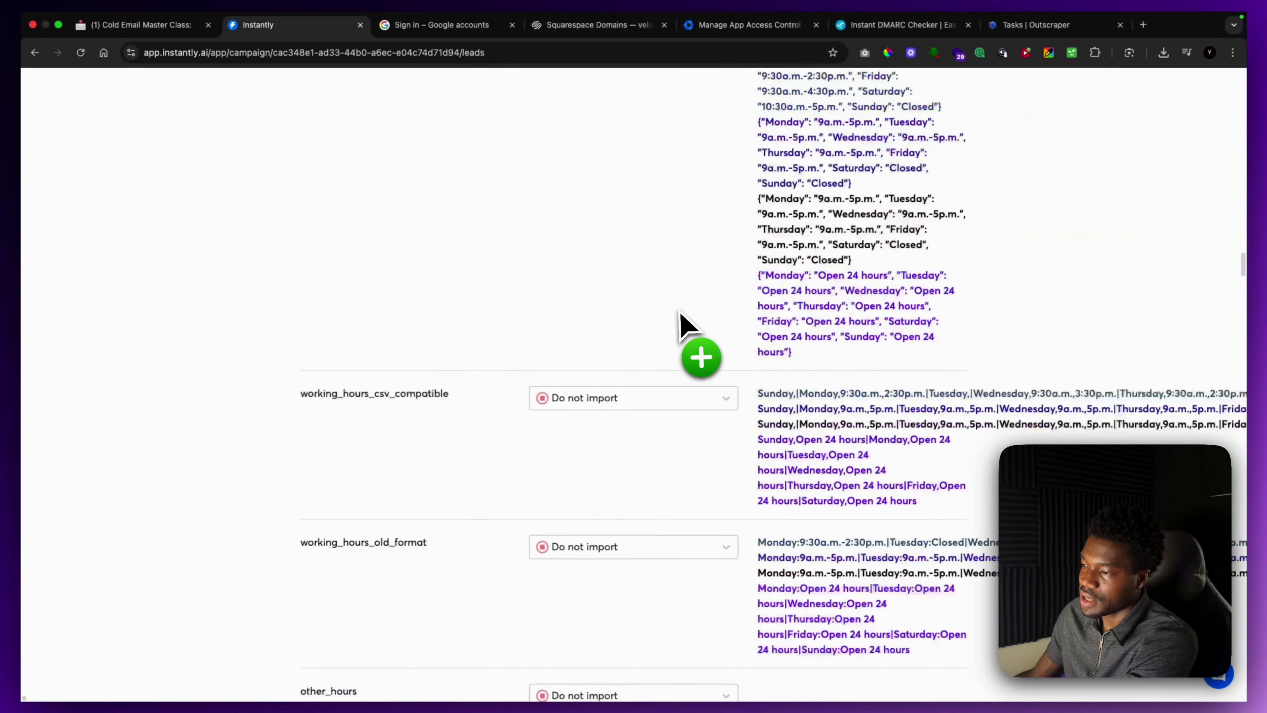
{"action": "scroll", "coordinate": [680, 322], "scroll_direction": "down", "scroll_amount": 3}
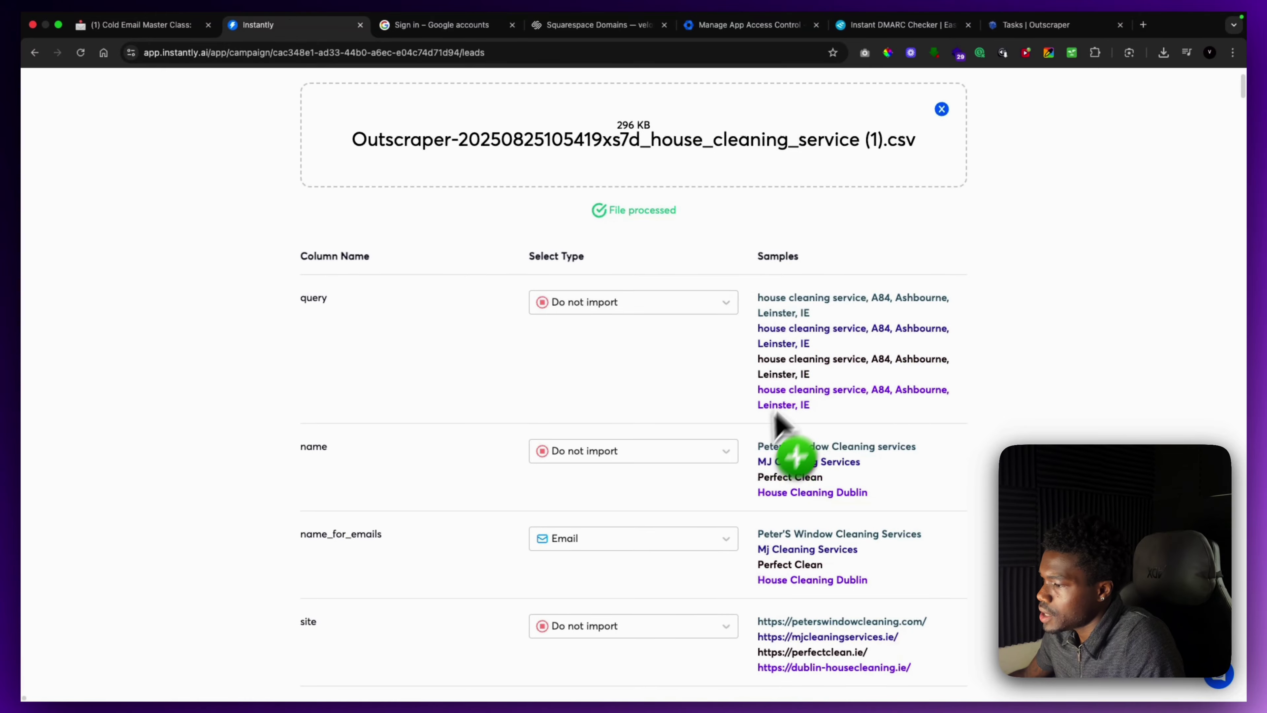
{"action": "scroll", "coordinate": [770, 453], "scroll_direction": "down", "scroll_amount": 4}
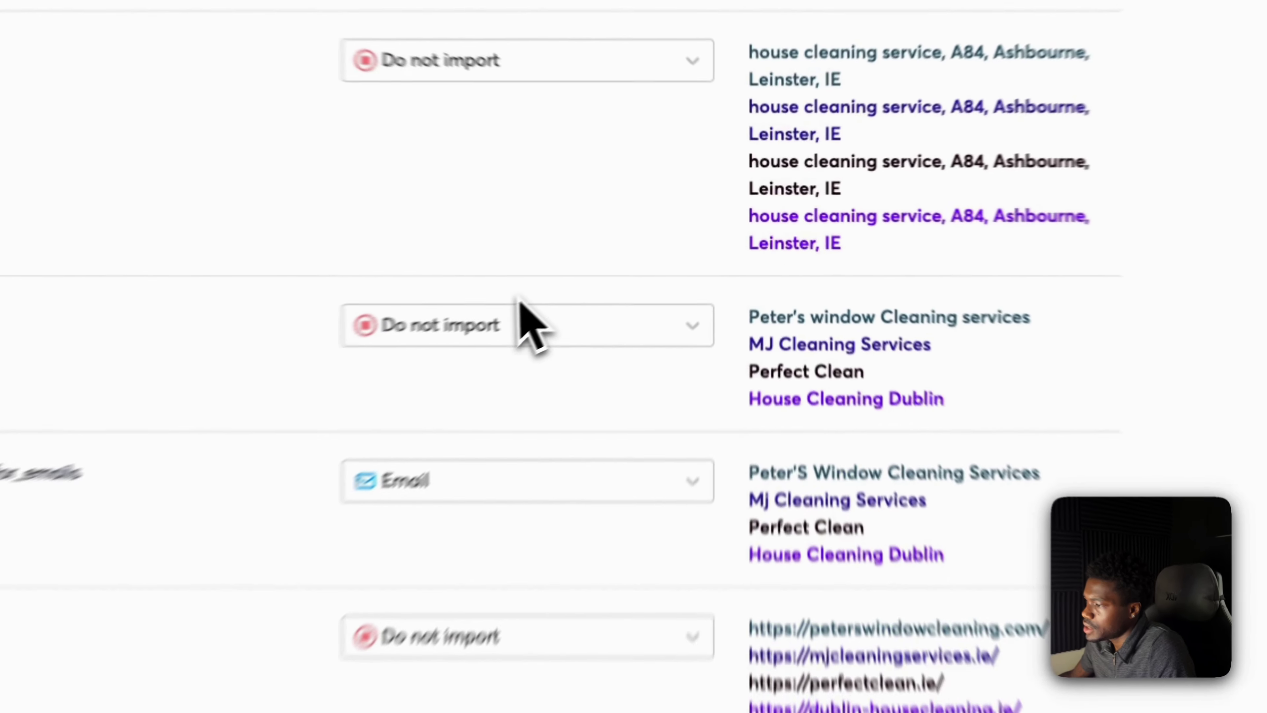
Map the name column to Custom Variable and set name_for_emails to Do not import
{"action": "left_click", "coordinate": [619, 267]}
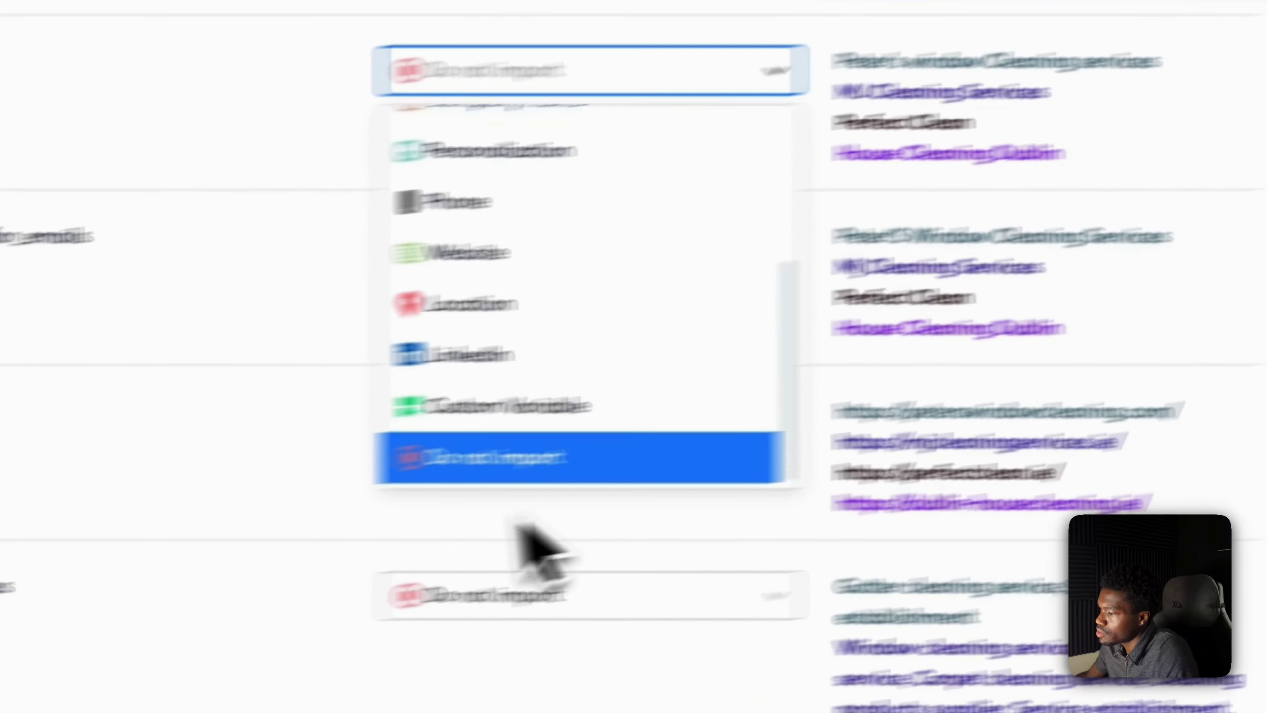
{"action": "left_click", "coordinate": [279, 630]}
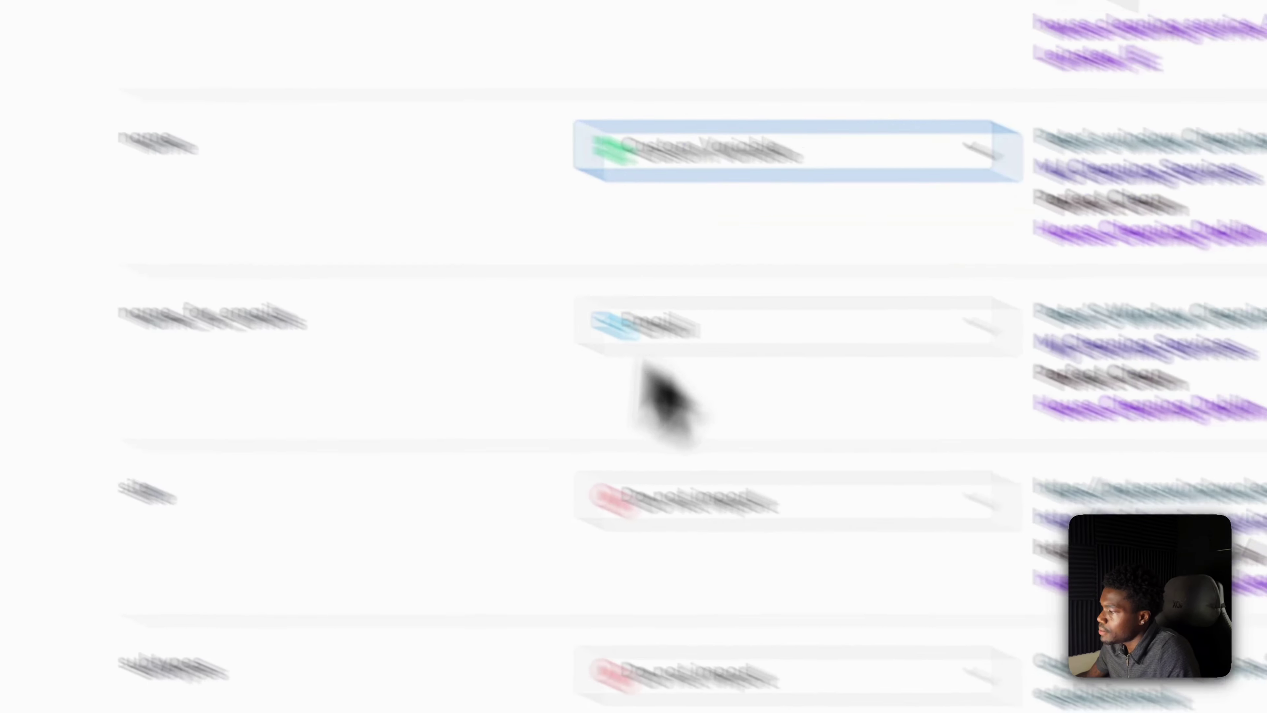
{"action": "left_click", "coordinate": [793, 232]}
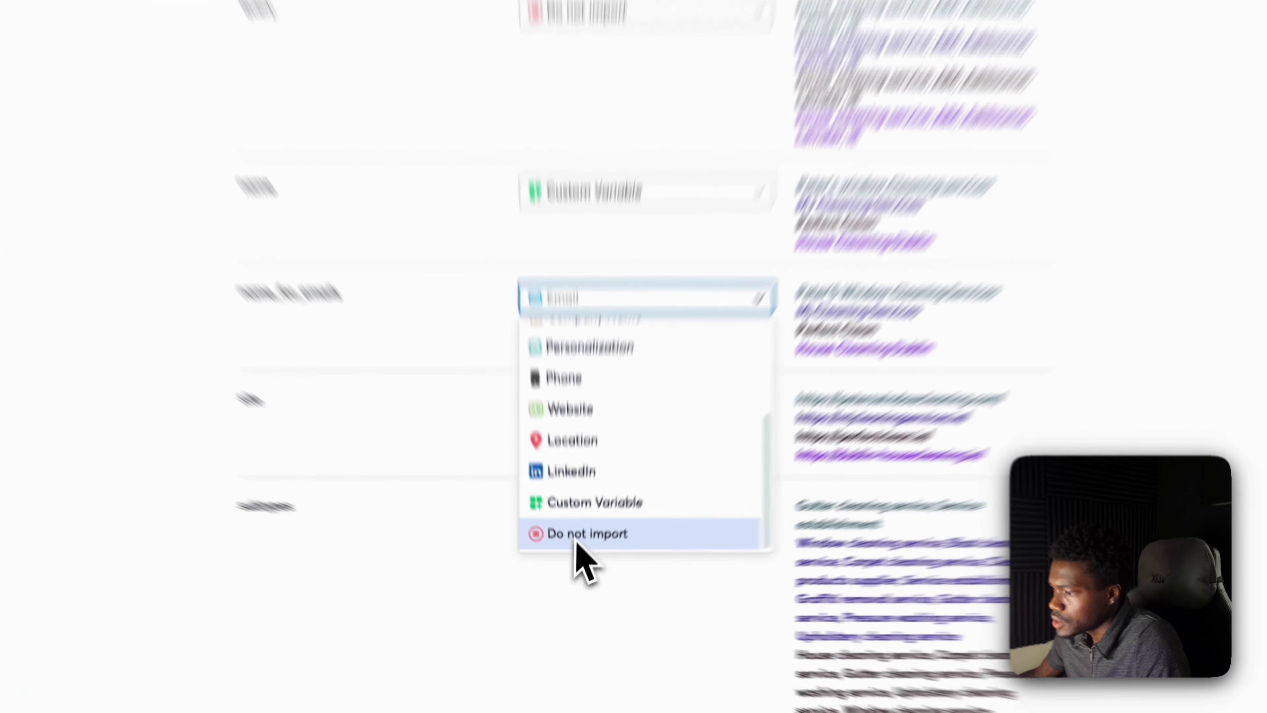
{"action": "left_click", "coordinate": [549, 551]}
{"action": "scroll", "coordinate": [579, 549], "scroll_direction": "down", "scroll_amount": 15}
{"action": "scroll", "coordinate": [634, 309], "scroll_direction": "up", "scroll_amount": 20}
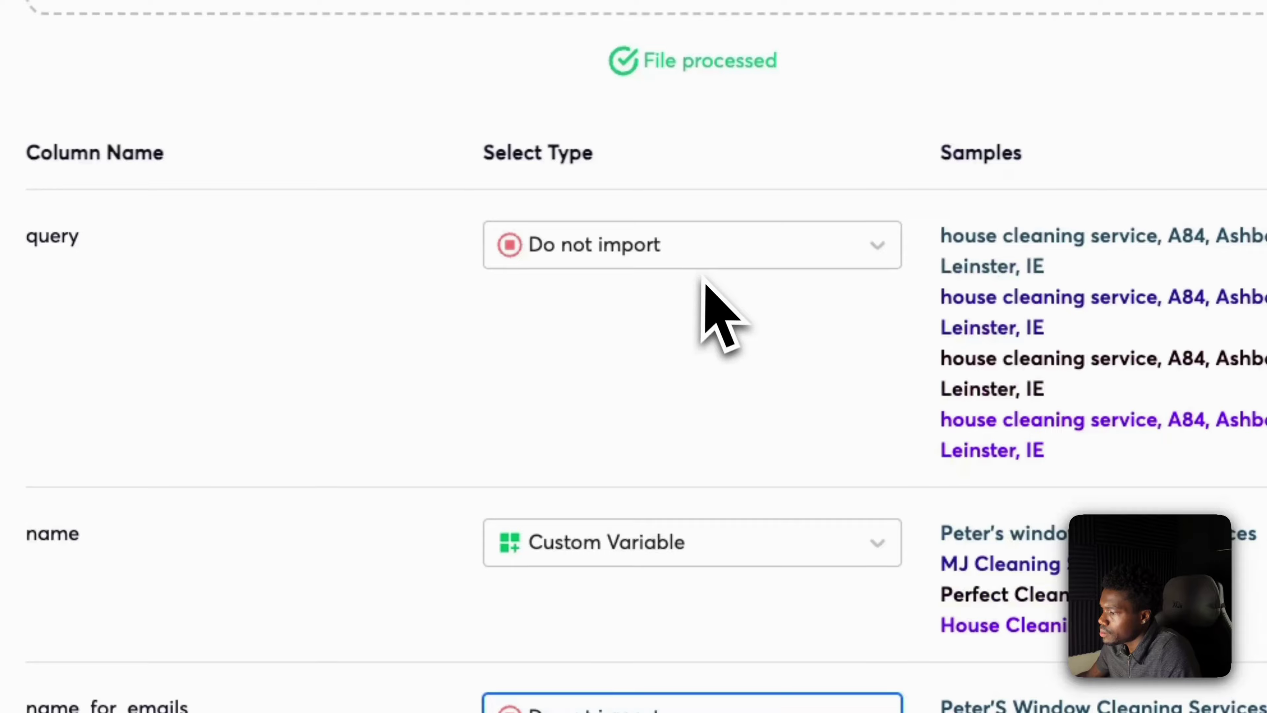
{"action": "scroll", "coordinate": [703, 280], "scroll_direction": "down", "scroll_amount": 20}
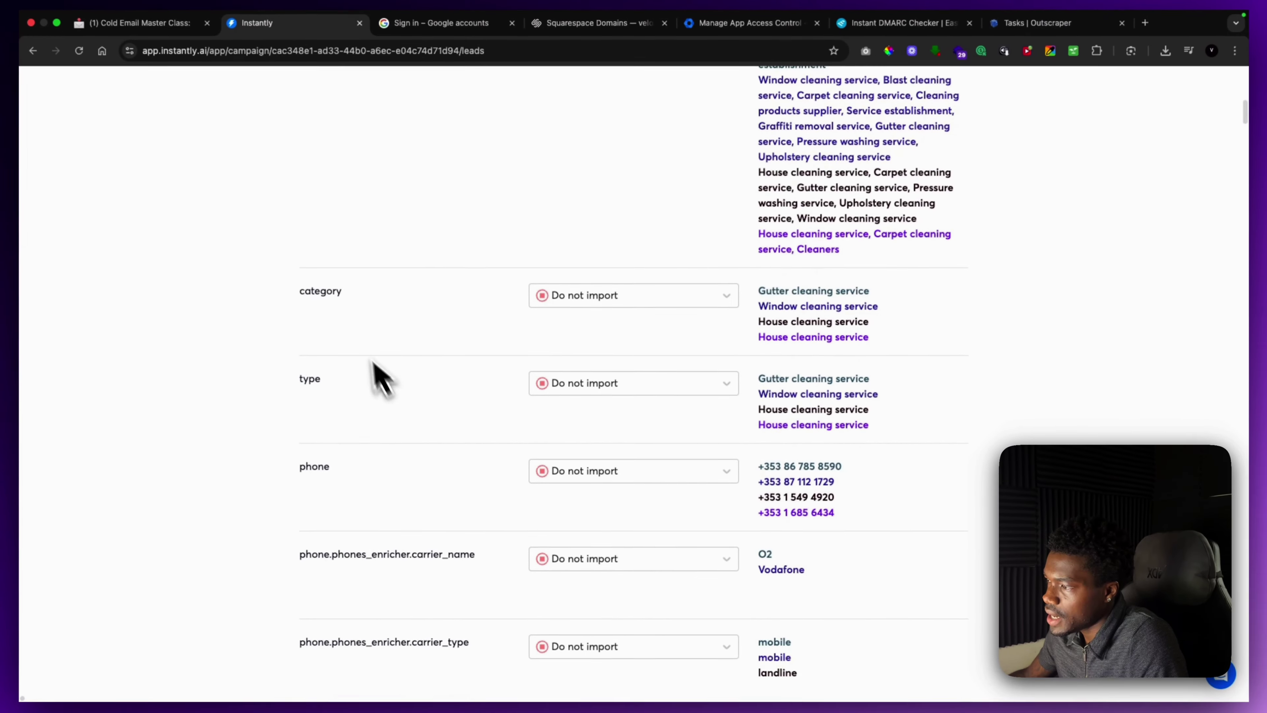
Map category as a custom variable and full_address as Location
{"action": "left_click", "coordinate": [637, 301]}
{"action": "left_click", "coordinate": [627, 332]}
{"action": "left_click", "coordinate": [604, 306]}
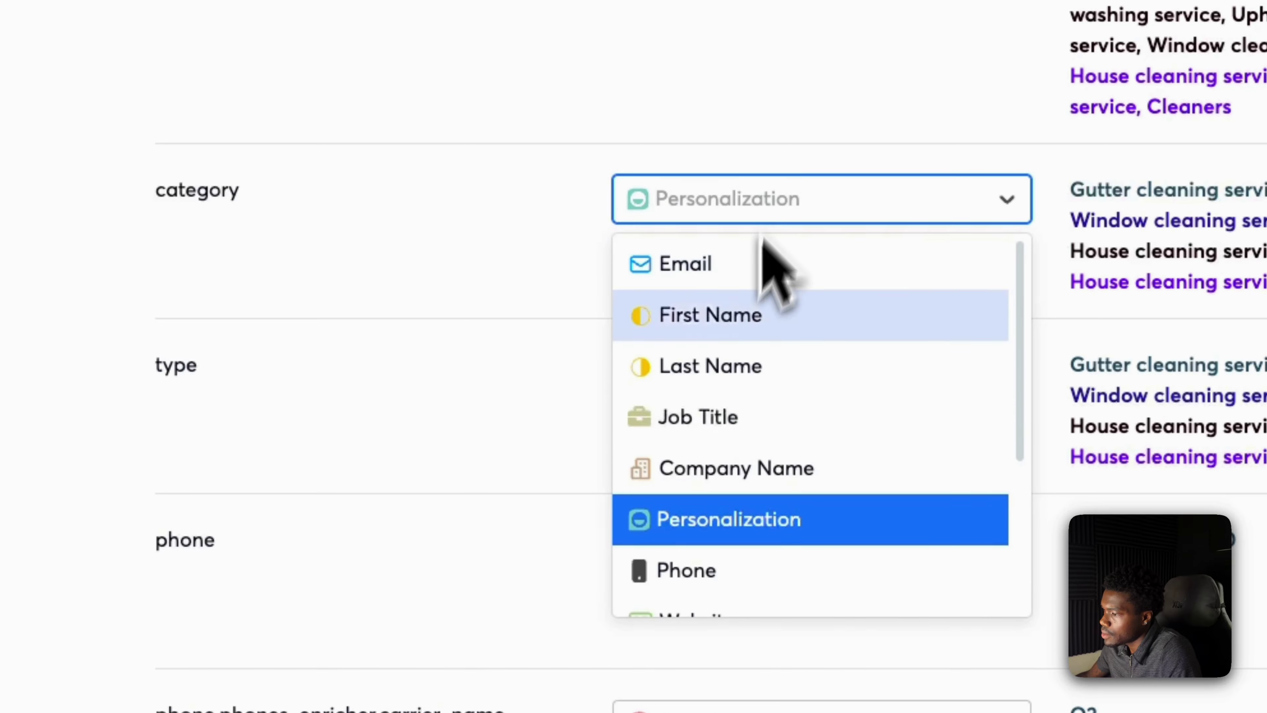
{"action": "scroll", "coordinate": [781, 544], "scroll_direction": "down", "scroll_amount": 5}
{"action": "left_click", "coordinate": [743, 531]}
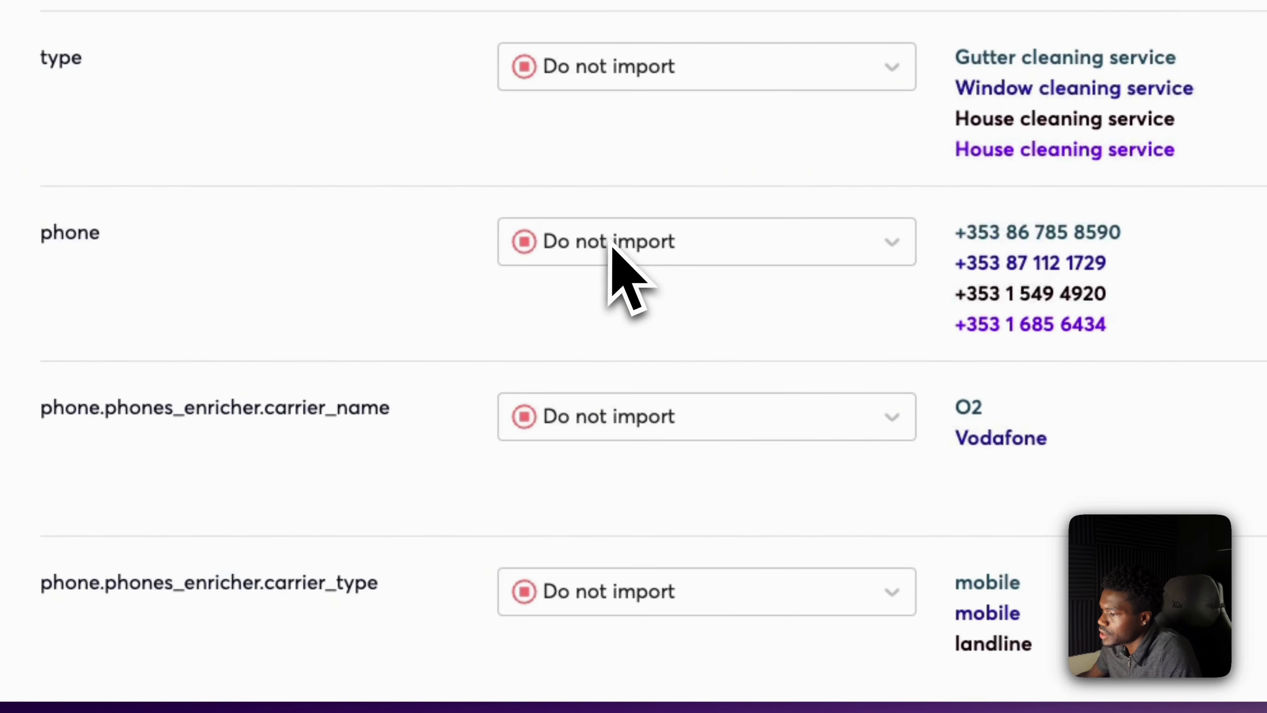
{"action": "left_click", "coordinate": [401, 531]}
{"action": "scroll", "coordinate": [602, 410], "scroll_direction": "down", "scroll_amount": 15}
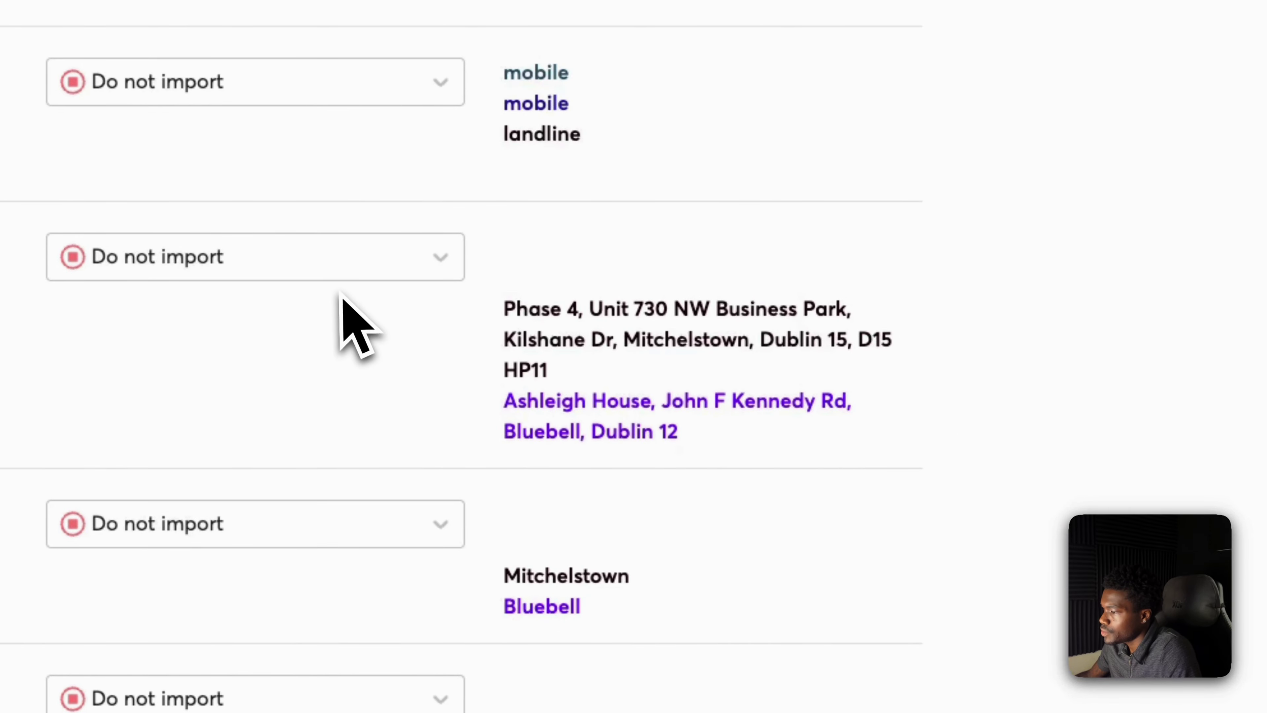
{"action": "left_click", "coordinate": [339, 272]}
{"action": "left_click", "coordinate": [236, 494]}
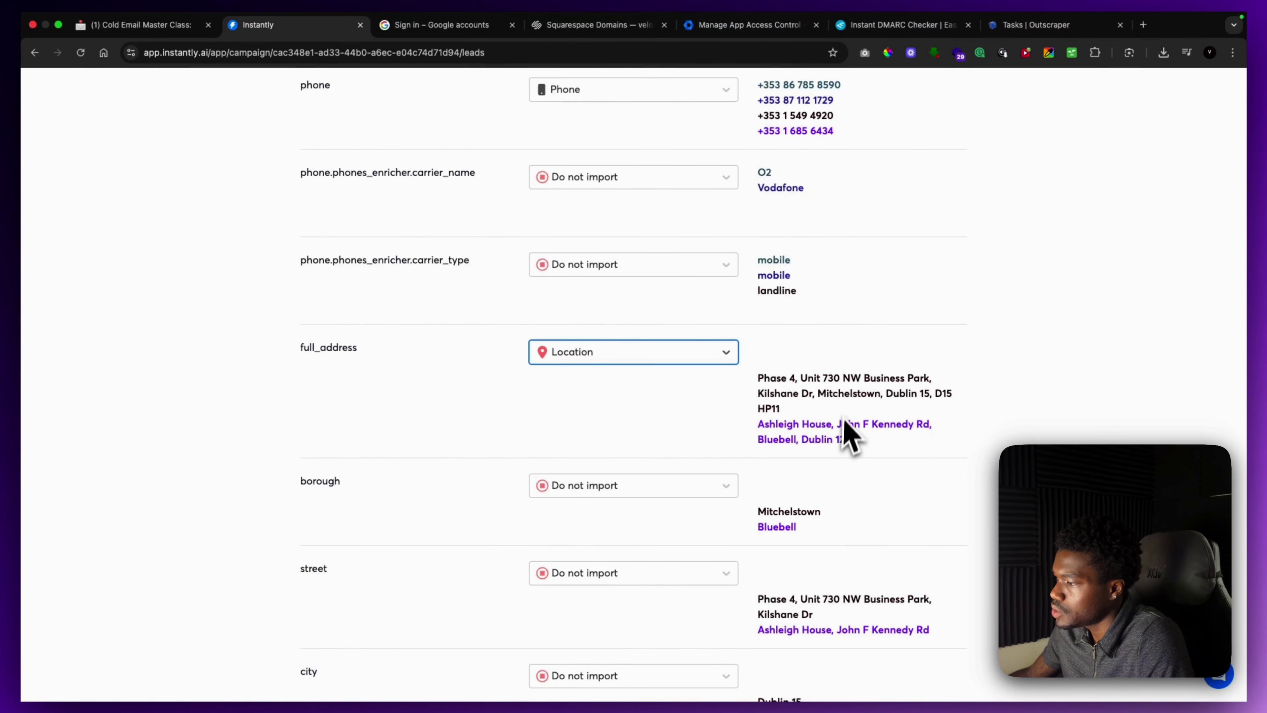
Map the borough, city and country columns as custom variables
{"action": "scroll", "coordinate": [795, 487], "scroll_direction": "down", "scroll_amount": 3}
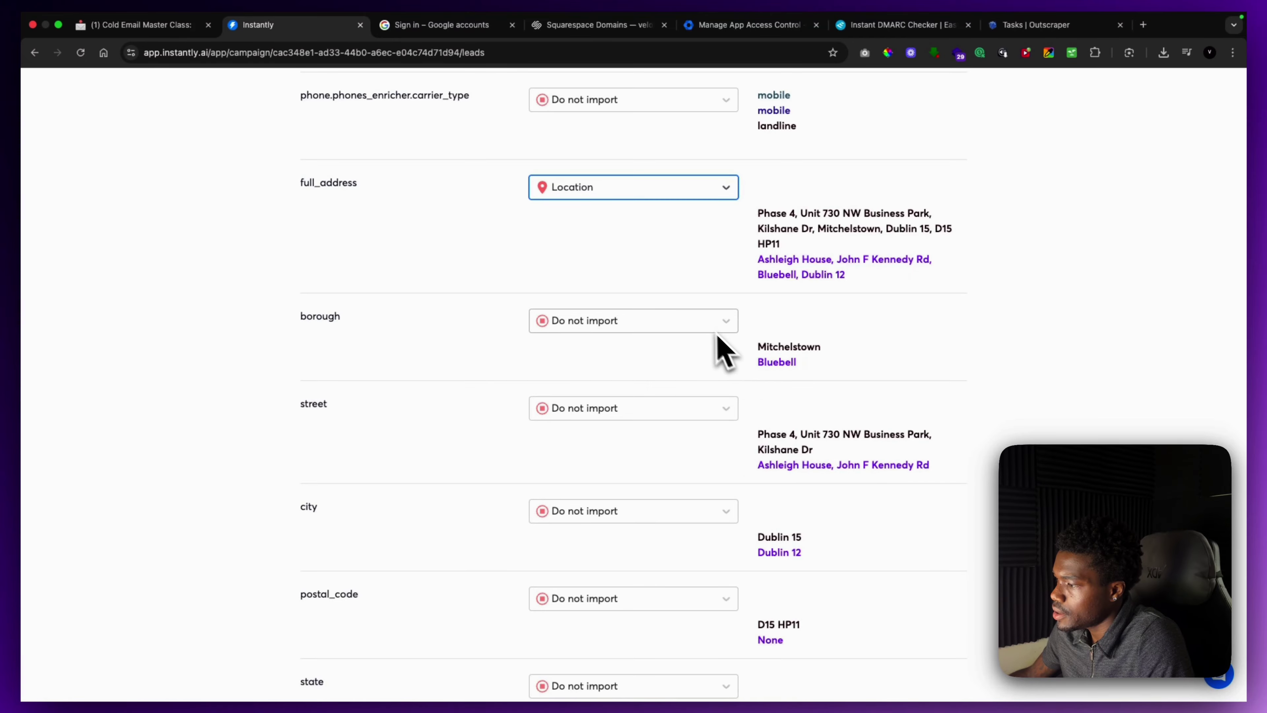
{"action": "left_click", "coordinate": [724, 323]}
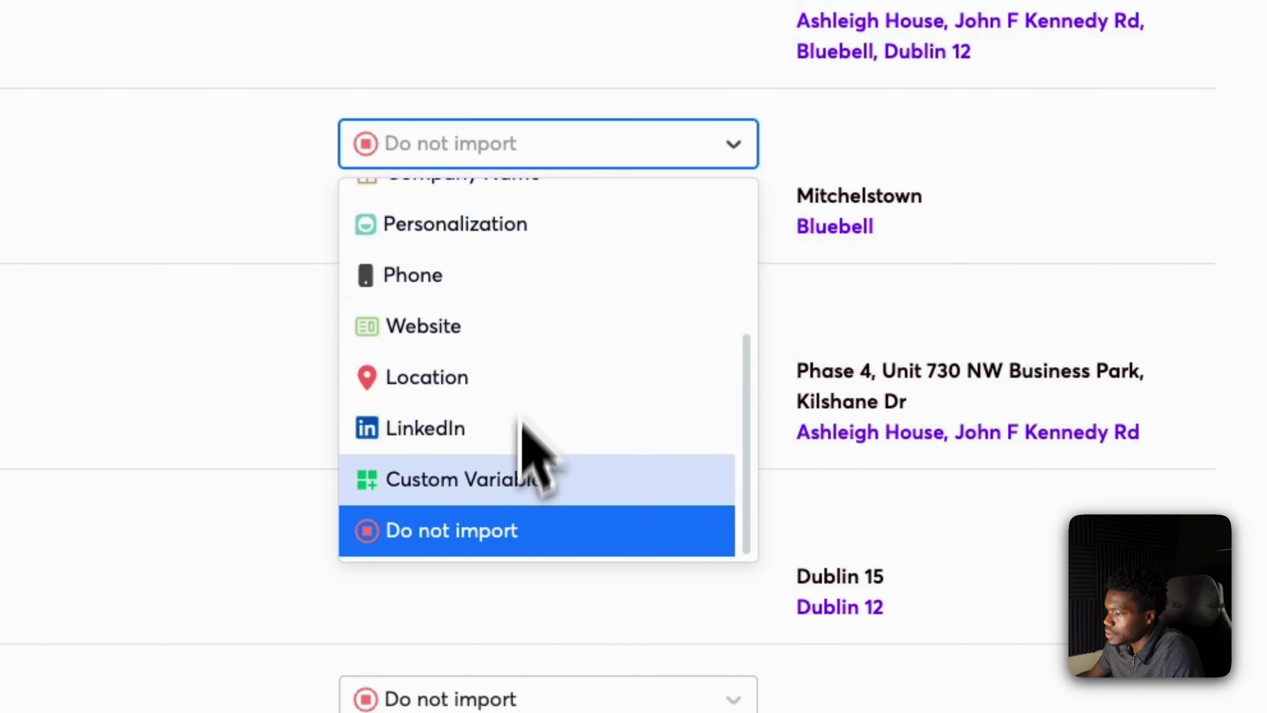
{"action": "left_click", "coordinate": [504, 480]}
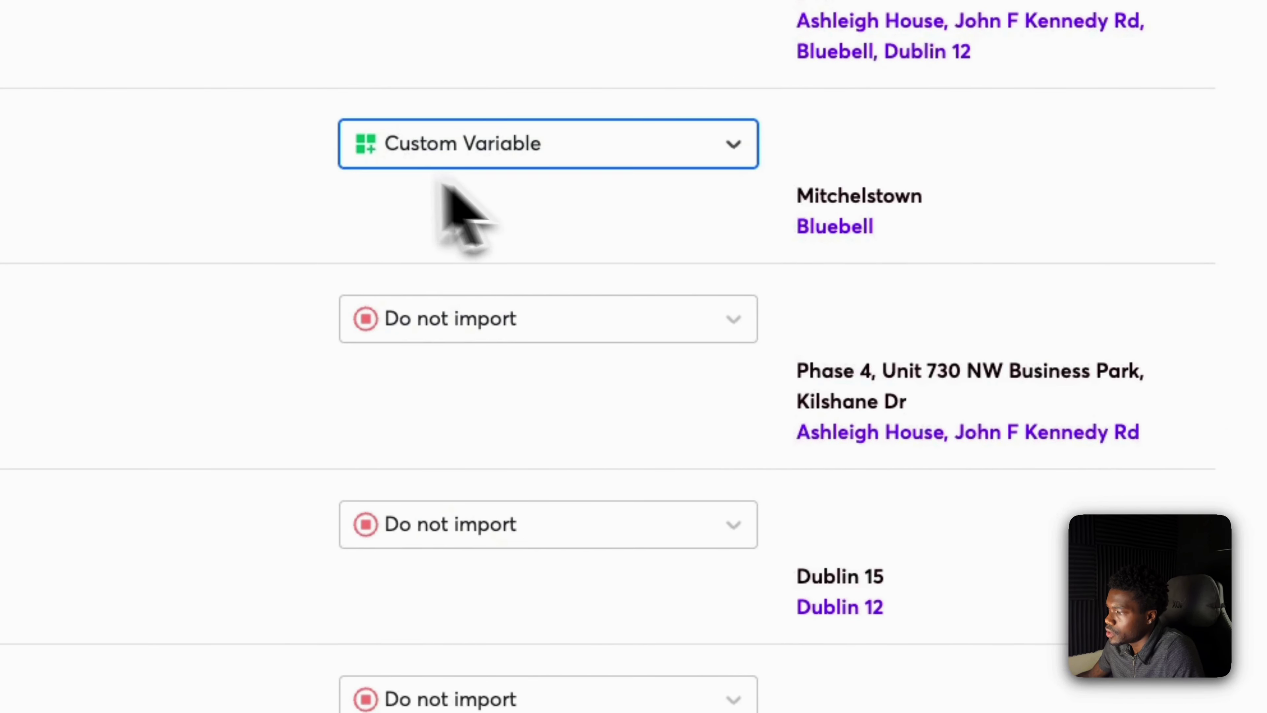
{"action": "scroll", "coordinate": [705, 345], "scroll_direction": "down", "scroll_amount": 6}
{"action": "scroll", "coordinate": [645, 346], "scroll_direction": "up", "scroll_amount": 3}
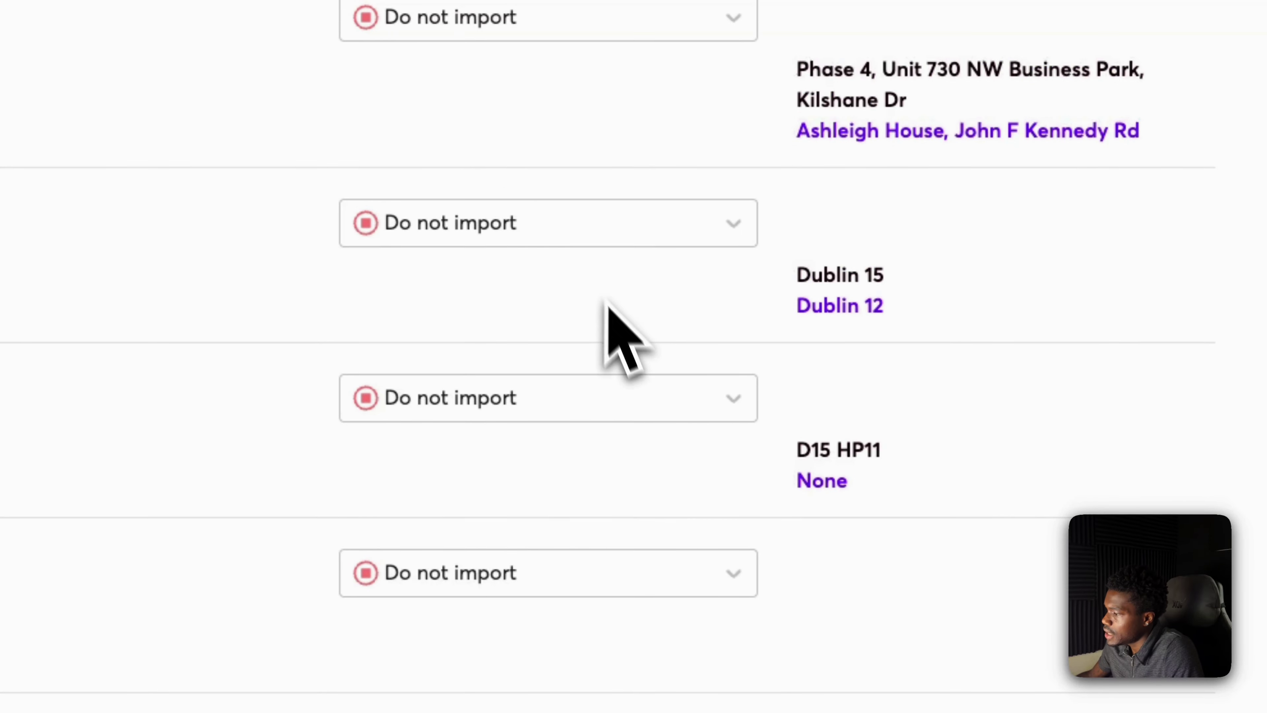
{"action": "left_click", "coordinate": [619, 216]}
{"action": "left_click", "coordinate": [496, 577]}
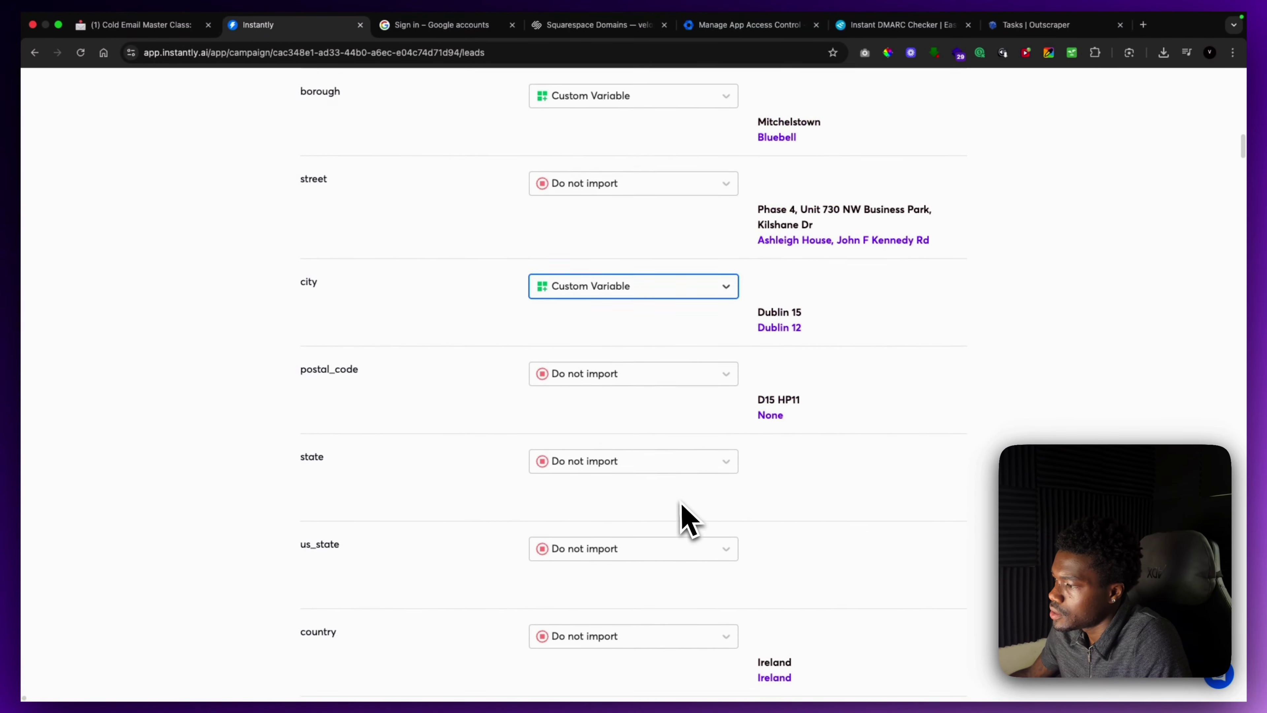
{"action": "scroll", "coordinate": [686, 519], "scroll_direction": "down", "scroll_amount": 12}
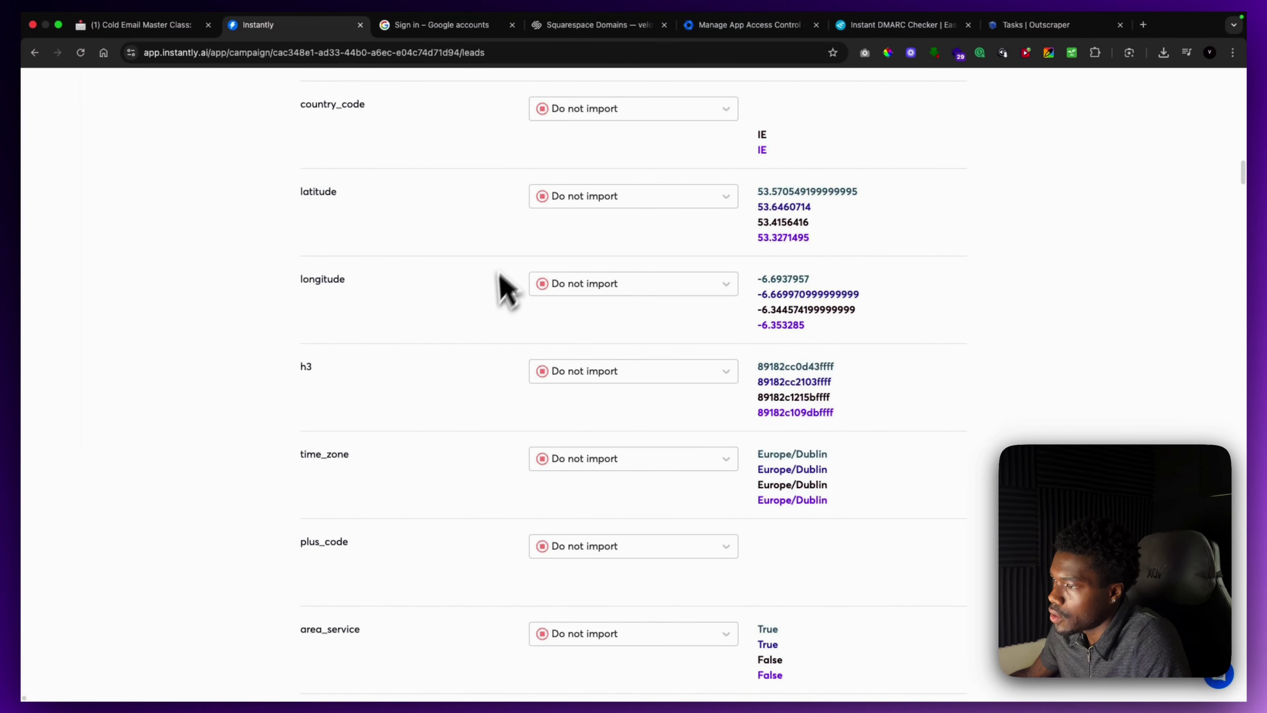
{"action": "scroll", "coordinate": [715, 382], "scroll_direction": "up", "scroll_amount": 8}
{"action": "scroll", "coordinate": [606, 425], "scroll_direction": "down", "scroll_amount": 3}
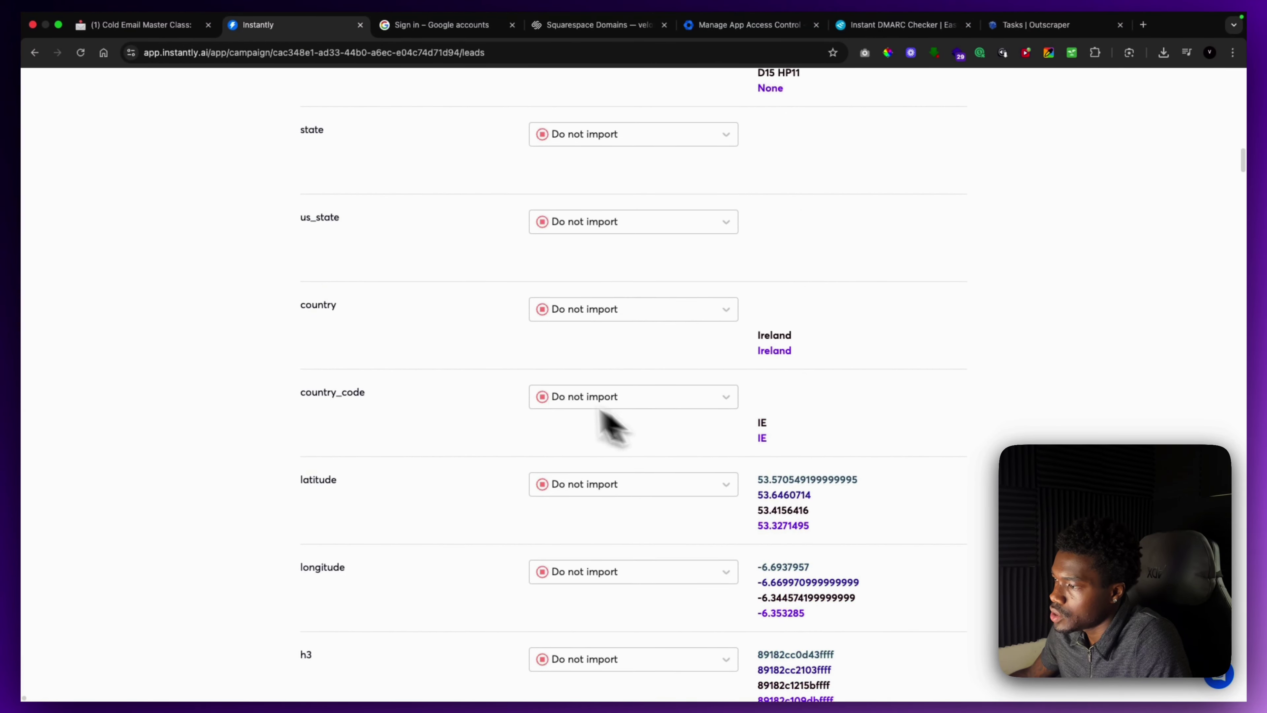
{"action": "left_click", "coordinate": [581, 312]}
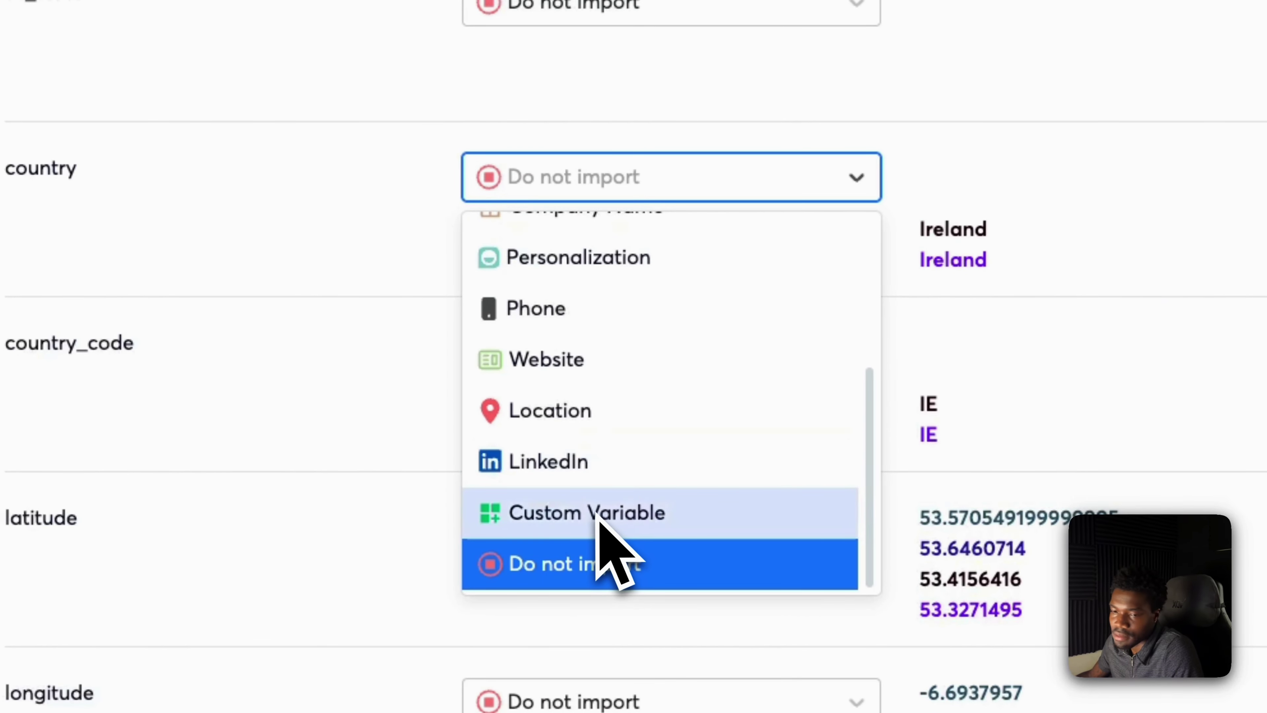
{"action": "left_click", "coordinate": [631, 509]}
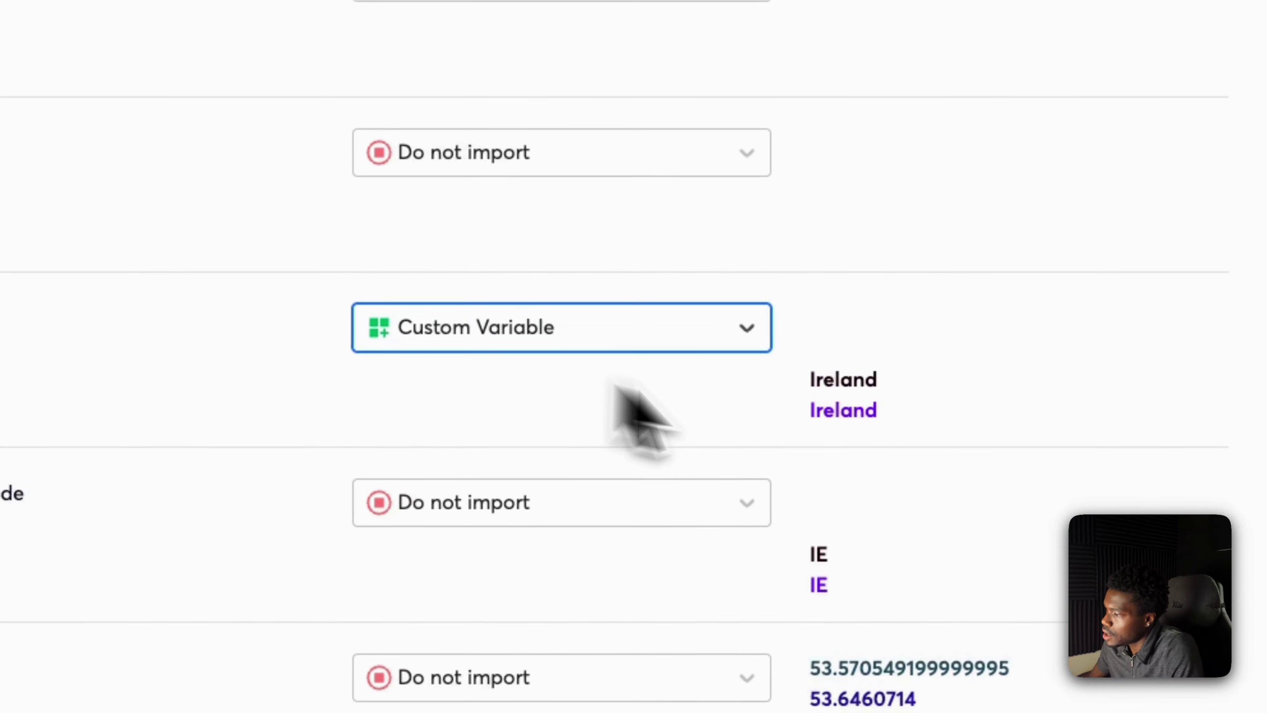
Exclude the owner_title column from the import
{"action": "scroll", "coordinate": [715, 416], "scroll_direction": "down", "scroll_amount": 5}
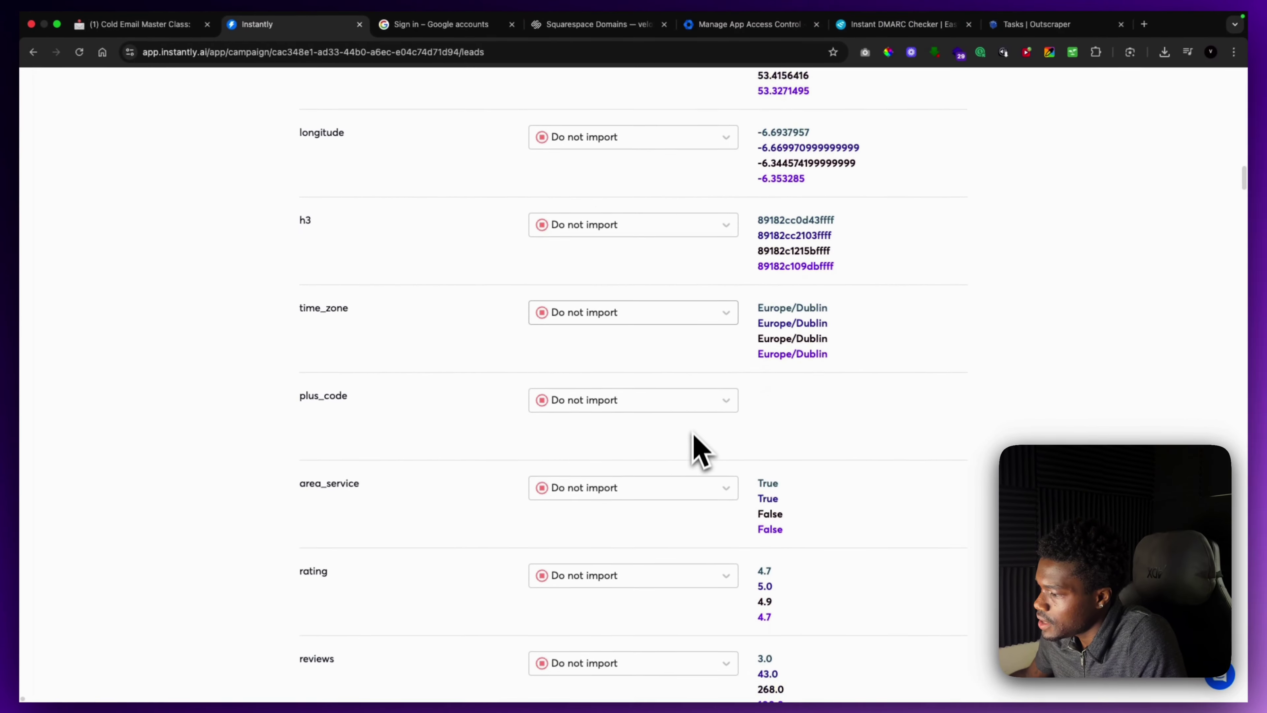
{"action": "scroll", "coordinate": [699, 449], "scroll_direction": "down", "scroll_amount": 10}
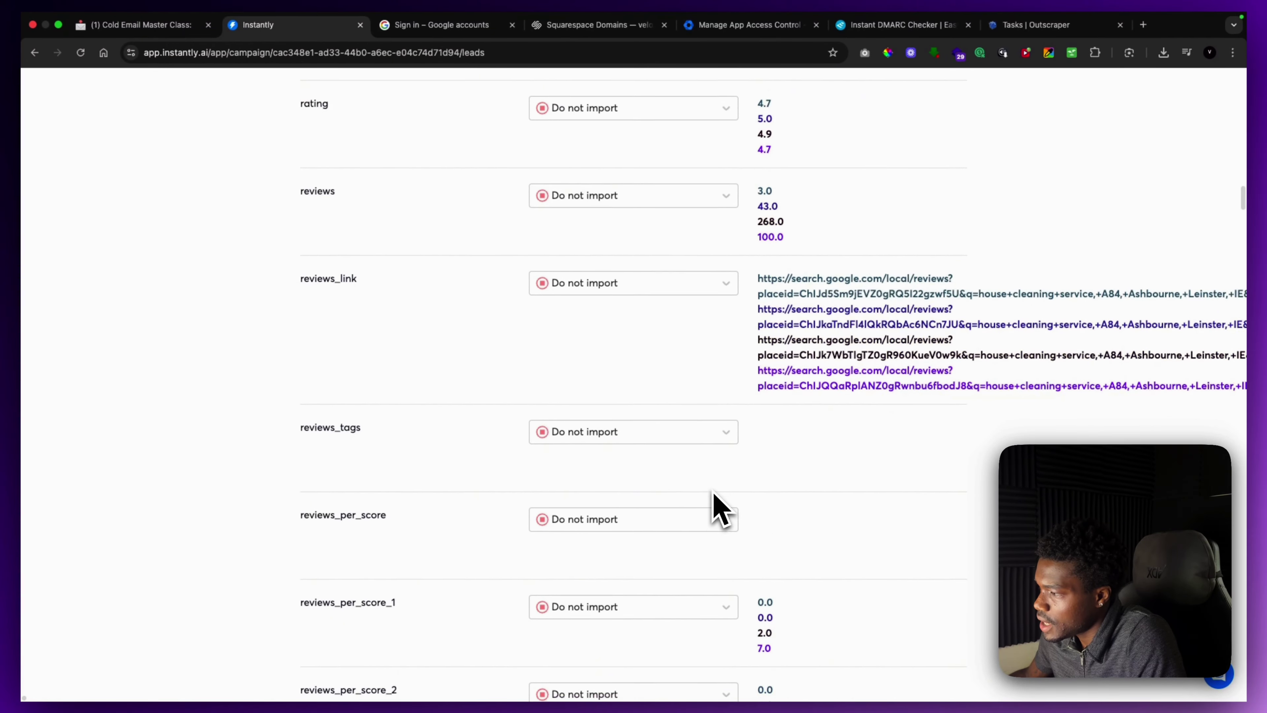
{"action": "scroll", "coordinate": [713, 495], "scroll_direction": "down", "scroll_amount": 15}
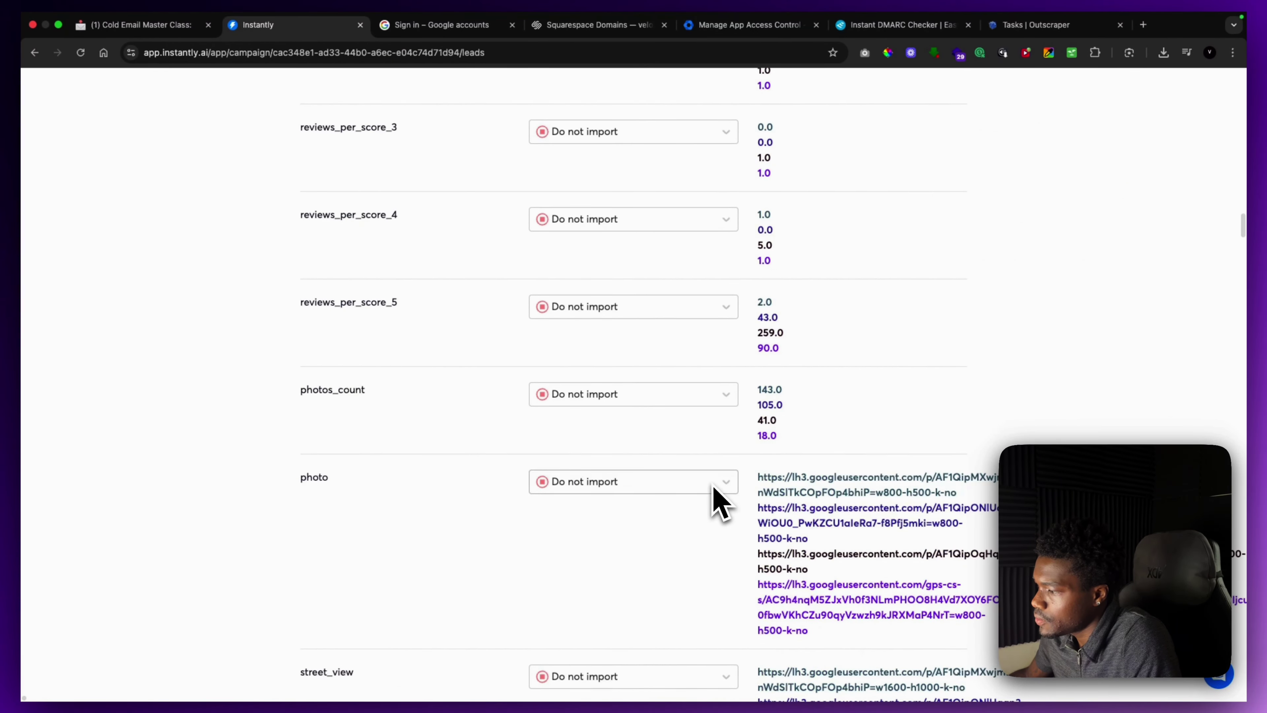
{"action": "scroll", "coordinate": [713, 505], "scroll_direction": "down", "scroll_amount": 7}
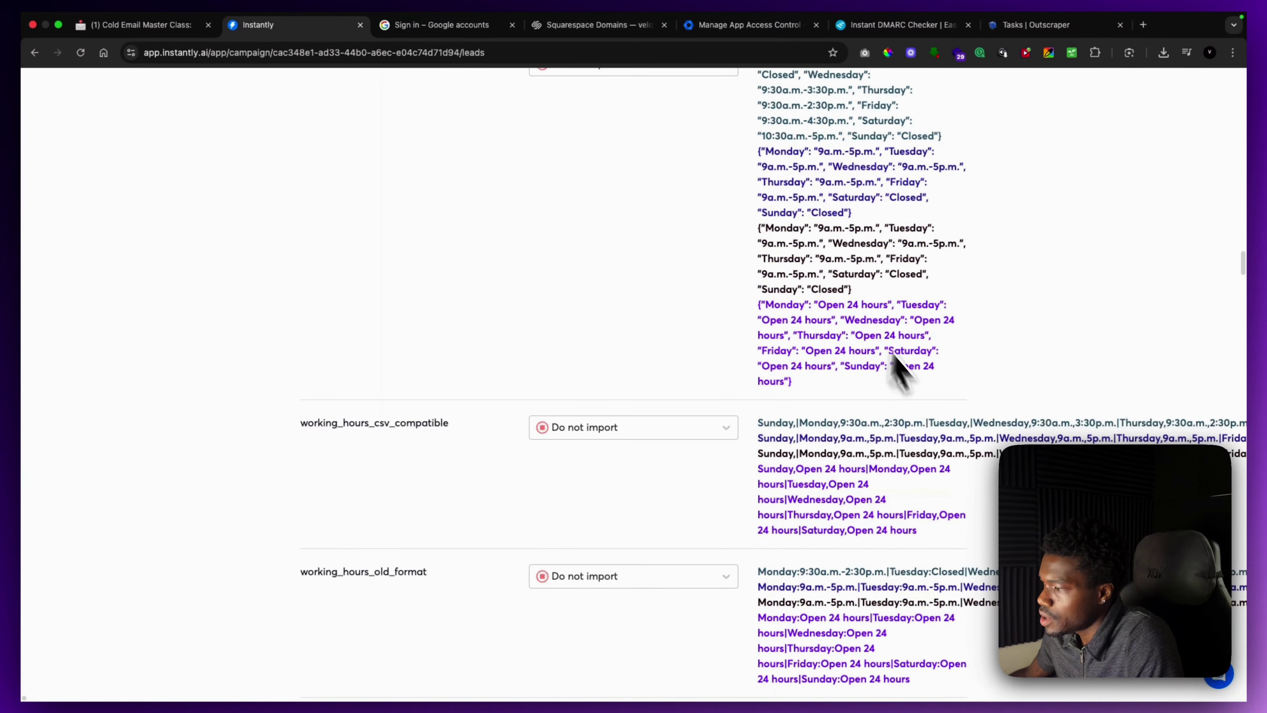
{"action": "scroll", "coordinate": [834, 473], "scroll_direction": "down", "scroll_amount": 3}
{"action": "scroll", "coordinate": [811, 424], "scroll_direction": "down", "scroll_amount": 6}
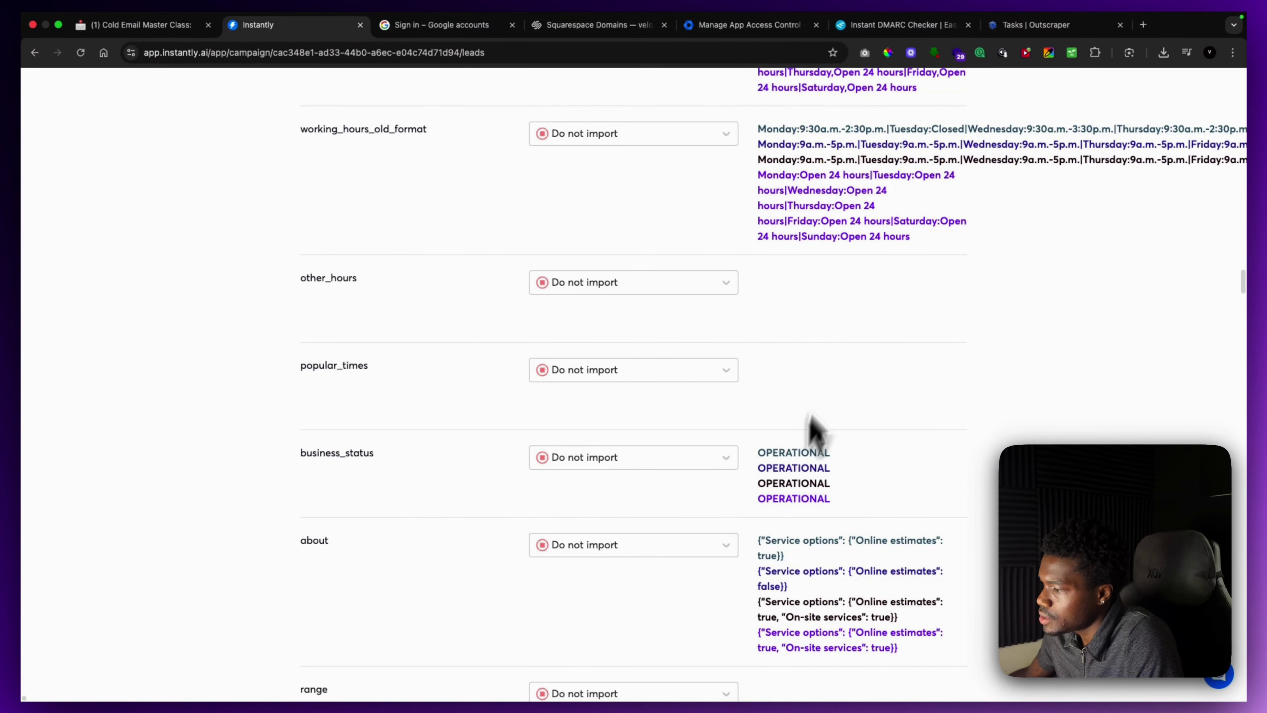
{"action": "scroll", "coordinate": [777, 419], "scroll_direction": "down", "scroll_amount": 8}
{"action": "scroll", "coordinate": [788, 330], "scroll_direction": "down", "scroll_amount": 5}
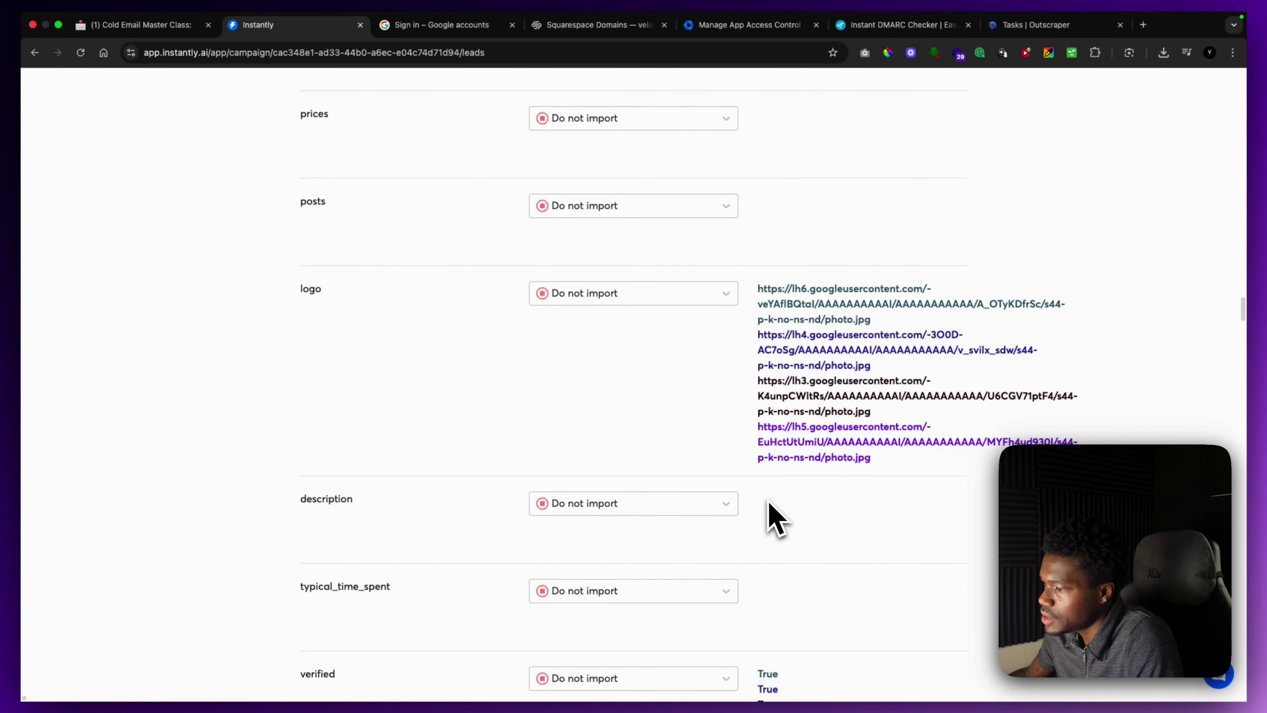
{"action": "scroll", "coordinate": [640, 529], "scroll_direction": "down", "scroll_amount": 5}
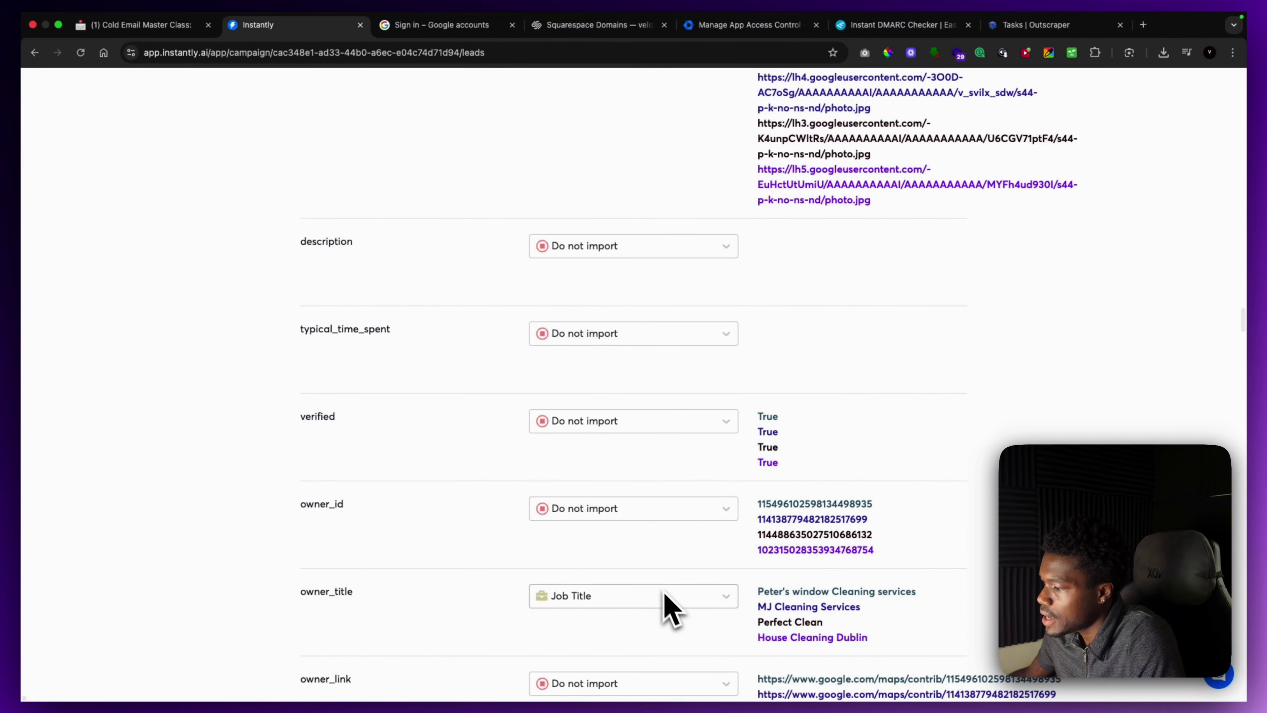
{"action": "scroll", "coordinate": [724, 585], "scroll_direction": "down", "scroll_amount": 3}
{"action": "left_click", "coordinate": [673, 444]}
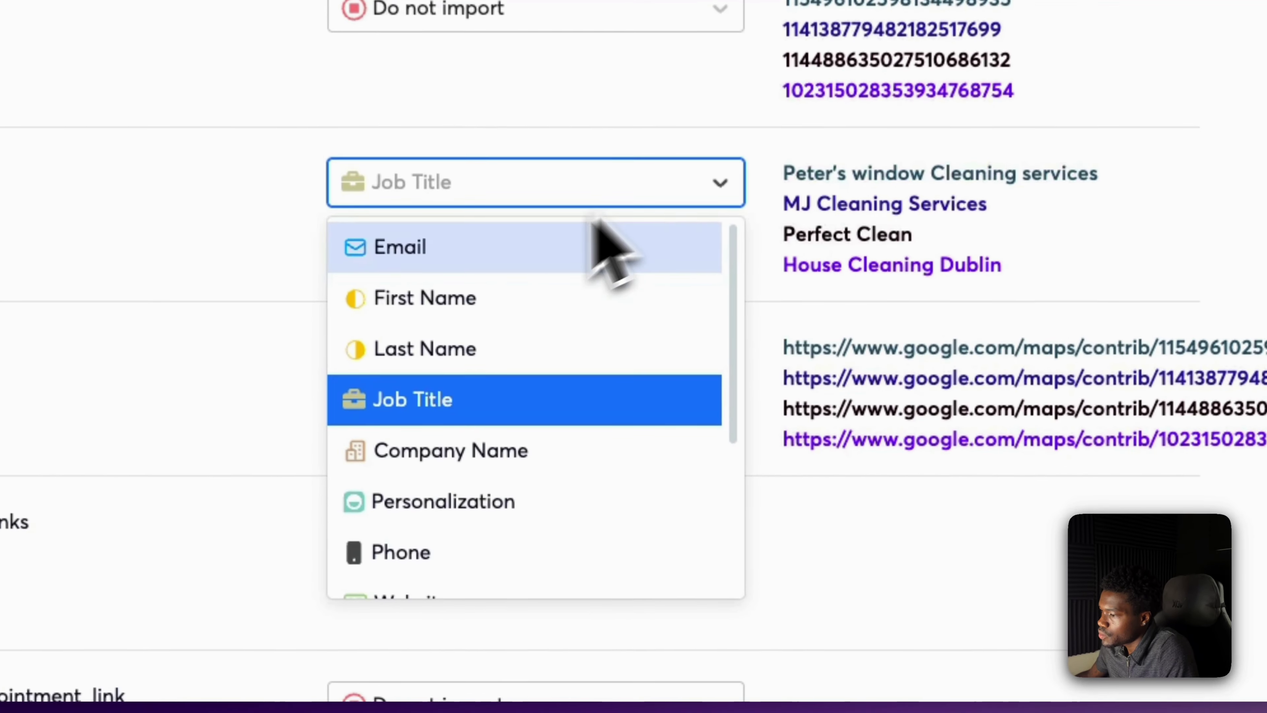
{"action": "scroll", "coordinate": [515, 503], "scroll_direction": "down", "scroll_amount": 6}
{"action": "left_click", "coordinate": [503, 235]}
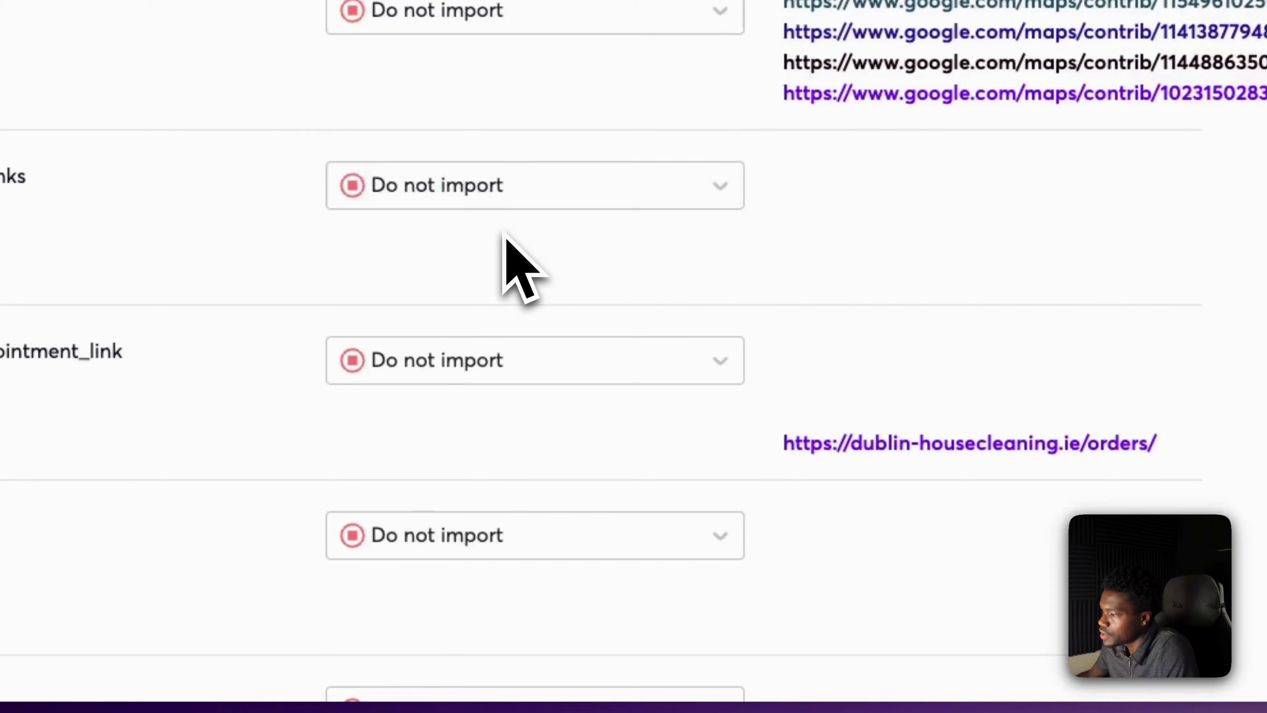
Set location_link to Do not import and map email_1 to Email
{"action": "scroll", "coordinate": [799, 349], "scroll_direction": "down", "scroll_amount": 8}
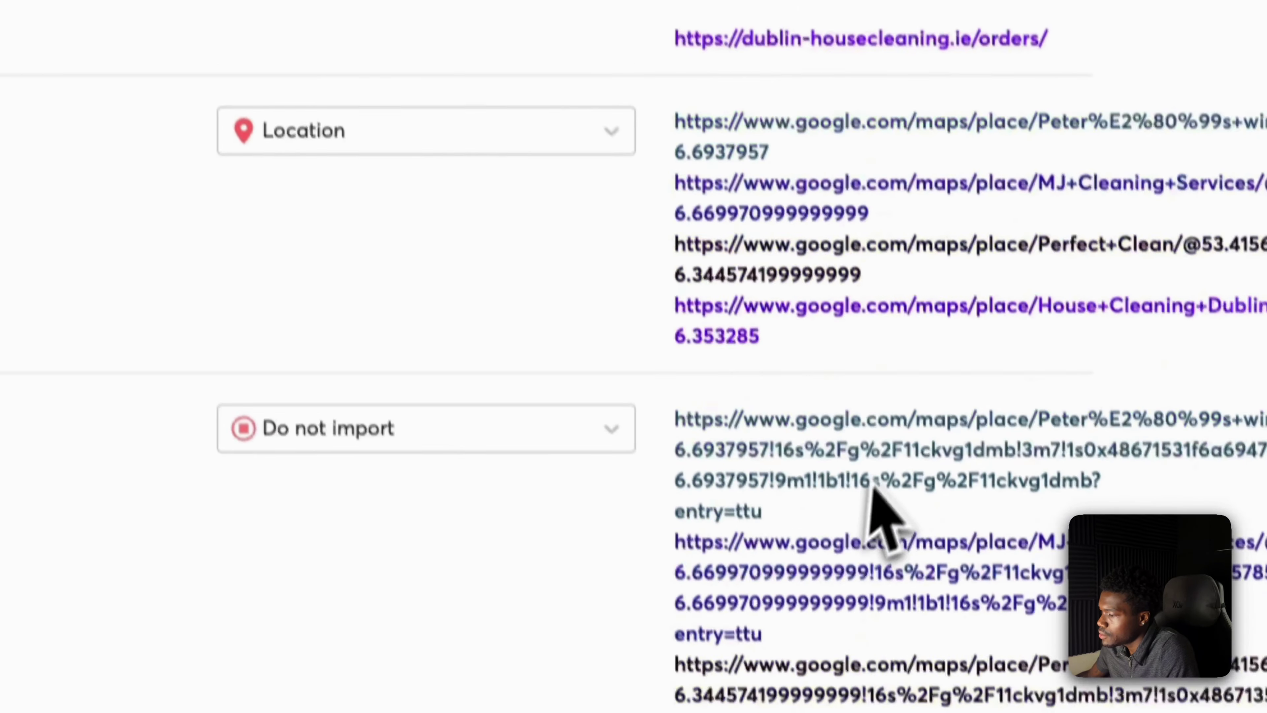
{"action": "left_click", "coordinate": [277, 133]}
{"action": "scroll", "coordinate": [359, 409], "scroll_direction": "down", "scroll_amount": 3}
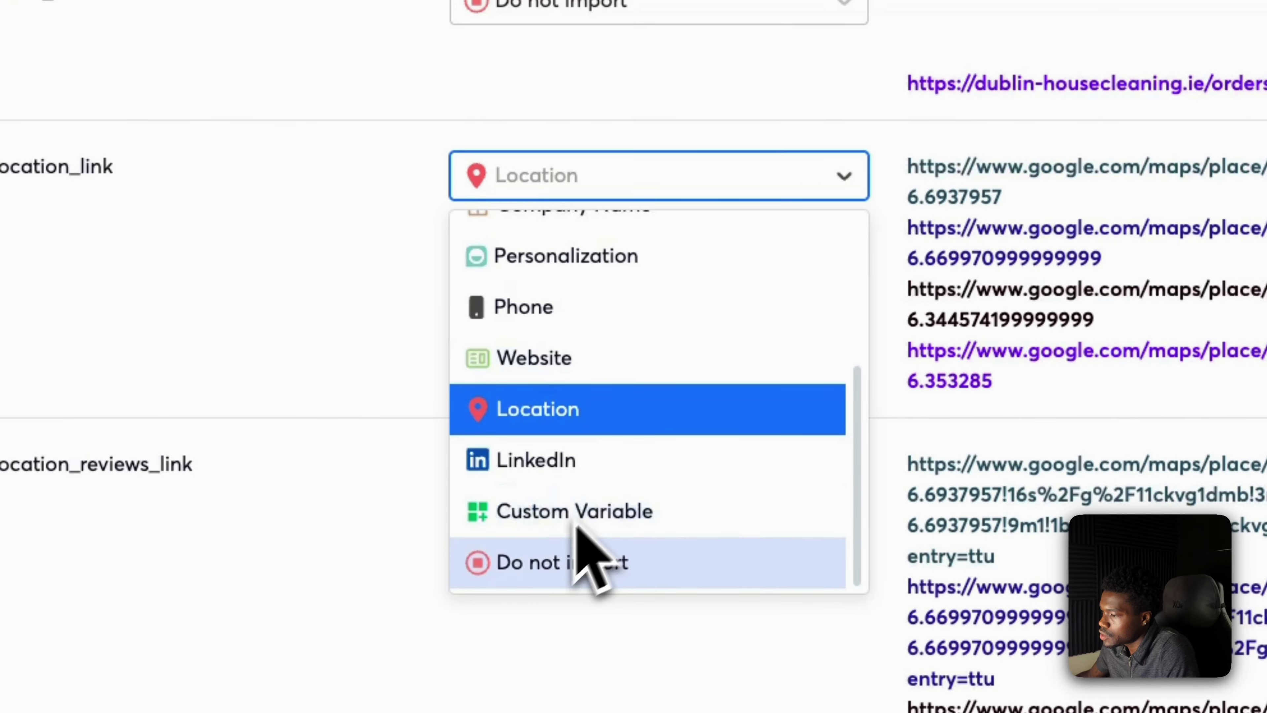
{"action": "left_click", "coordinate": [559, 564]}
{"action": "scroll", "coordinate": [558, 594], "scroll_direction": "down", "scroll_amount": 20}
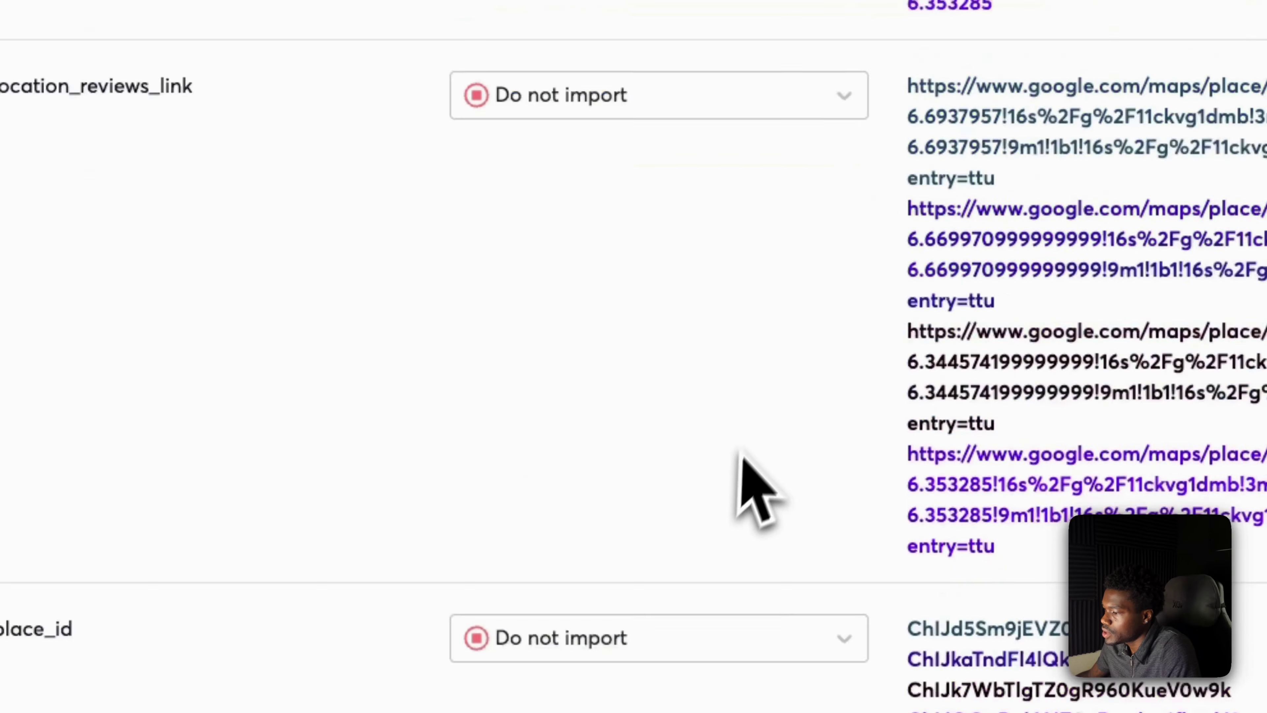
{"action": "scroll", "coordinate": [753, 514], "scroll_direction": "up", "scroll_amount": 6}
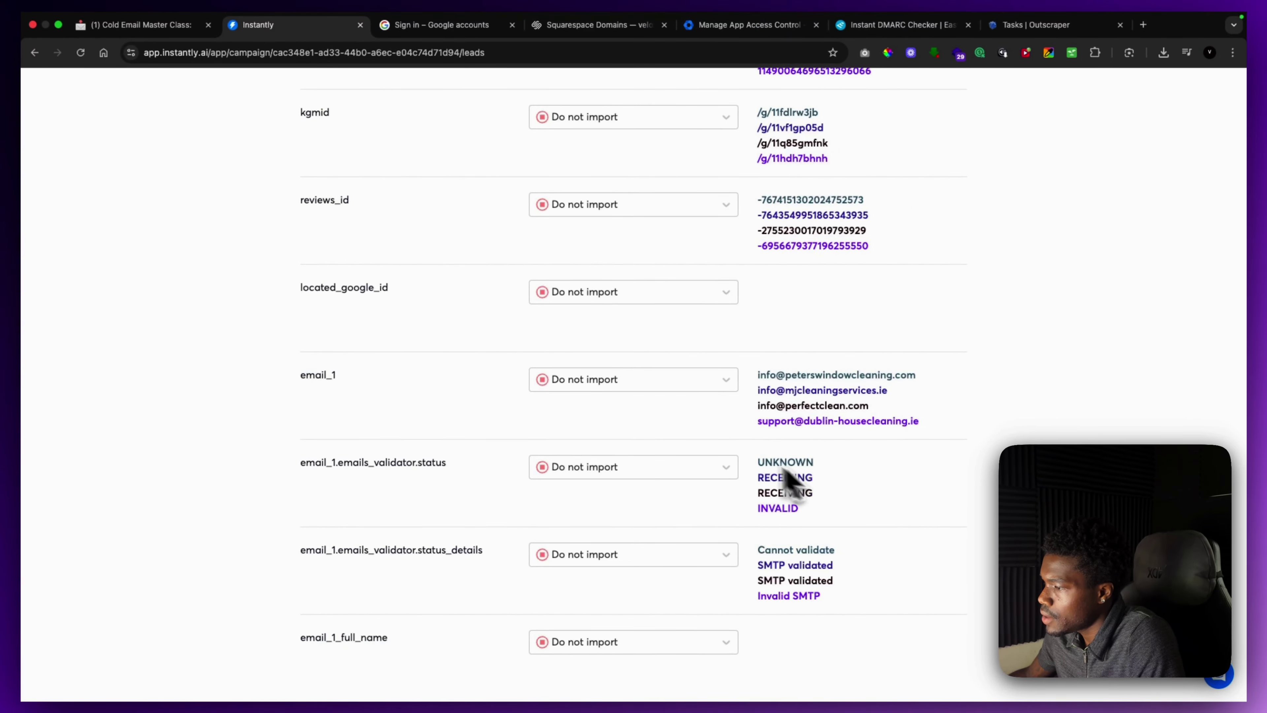
{"action": "left_click", "coordinate": [701, 387]}
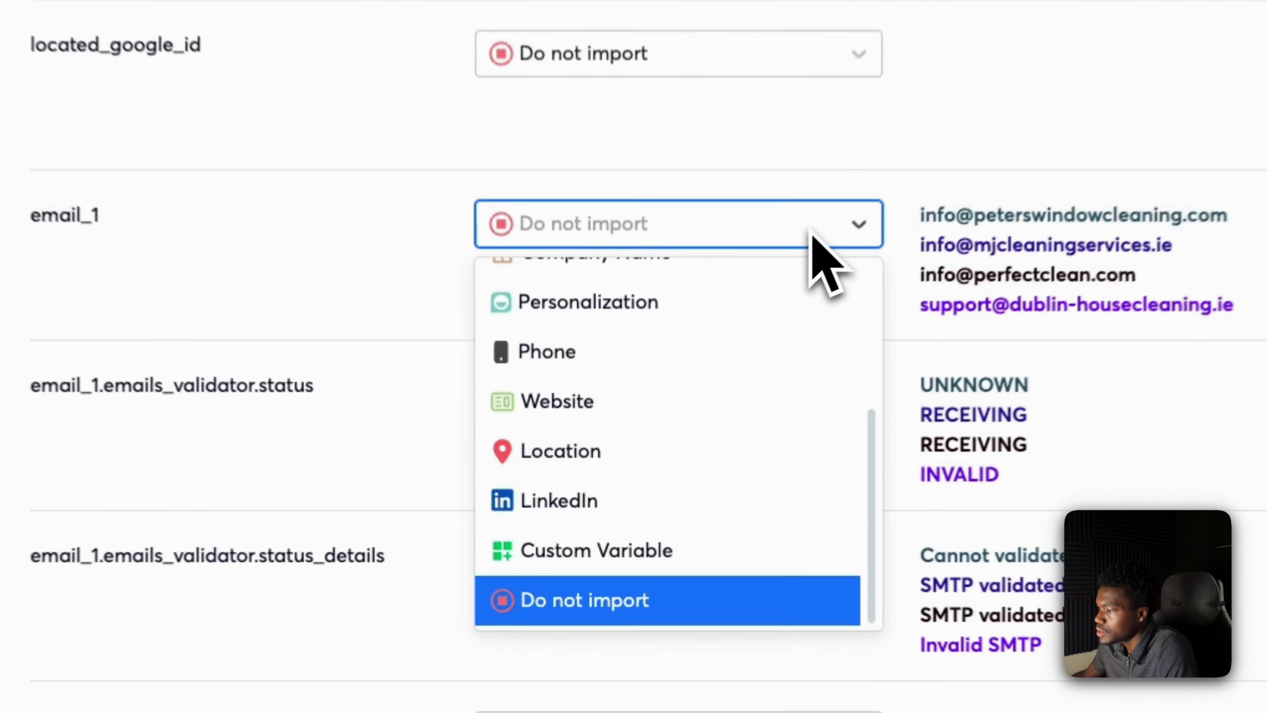
{"action": "scroll", "coordinate": [590, 499], "scroll_direction": "up", "scroll_amount": 5}
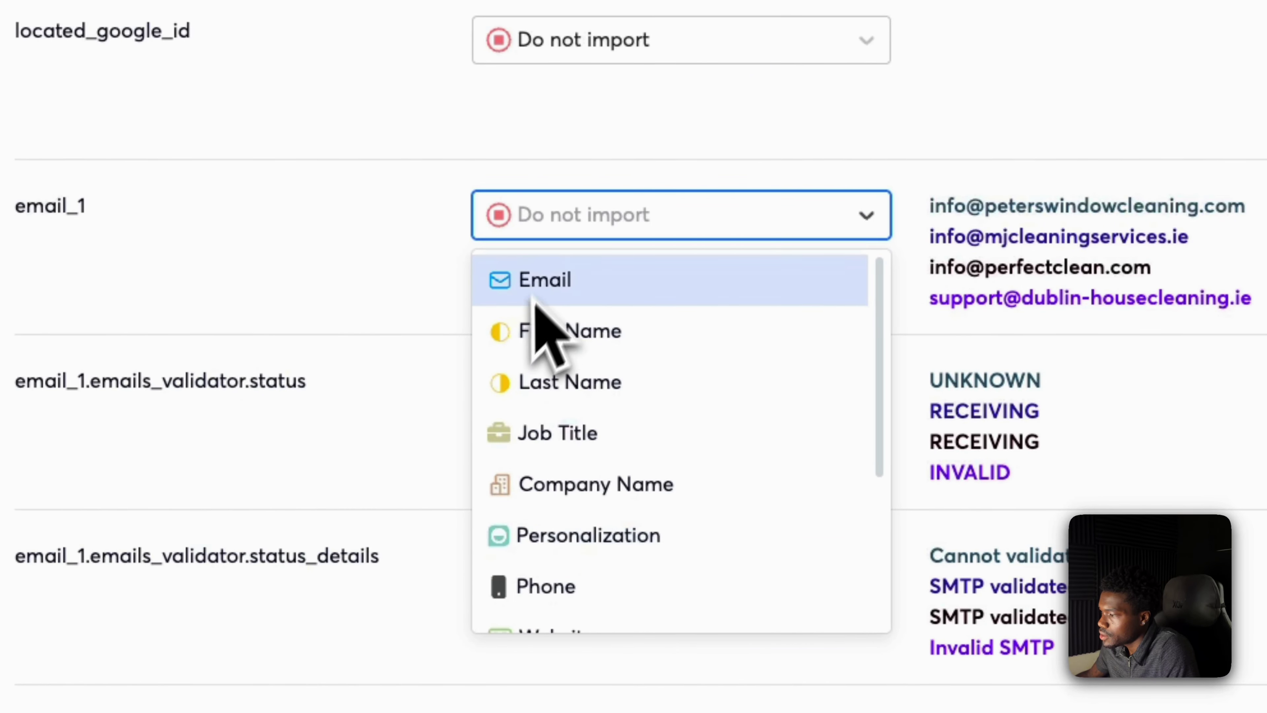
{"action": "left_click", "coordinate": [547, 278]}
{"action": "scroll", "coordinate": [707, 340], "scroll_direction": "up", "scroll_amount": 15}
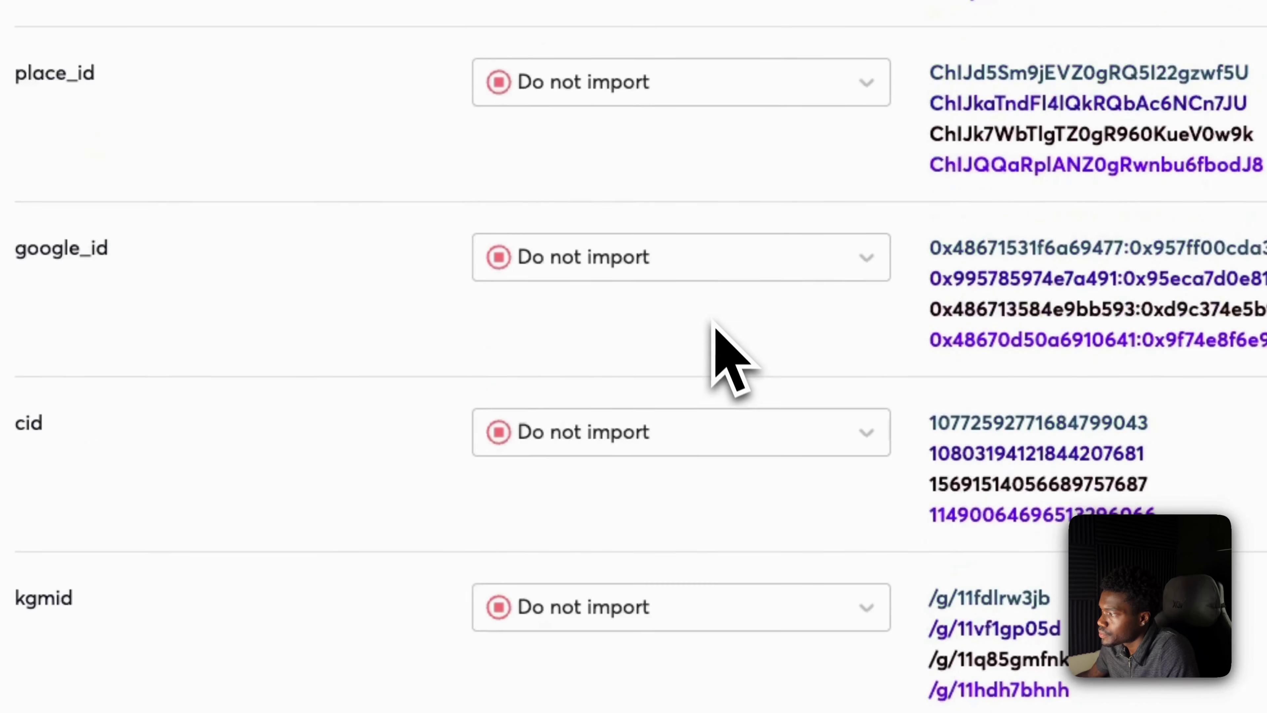
{"action": "scroll", "coordinate": [709, 344], "scroll_direction": "down", "scroll_amount": 20}
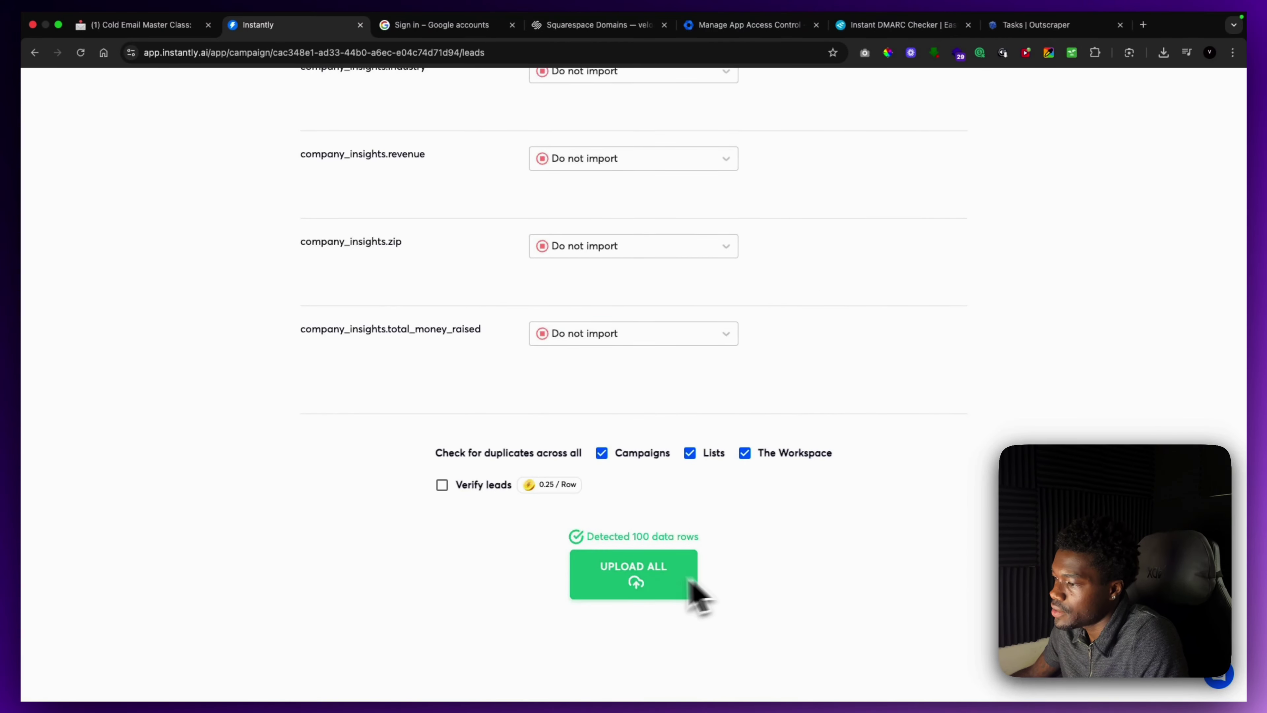
Upload all 75 valid contacts, then review the campaign's Leads, Sequences, Schedule and Options pages
{"action": "left_click", "coordinate": [642, 579]}
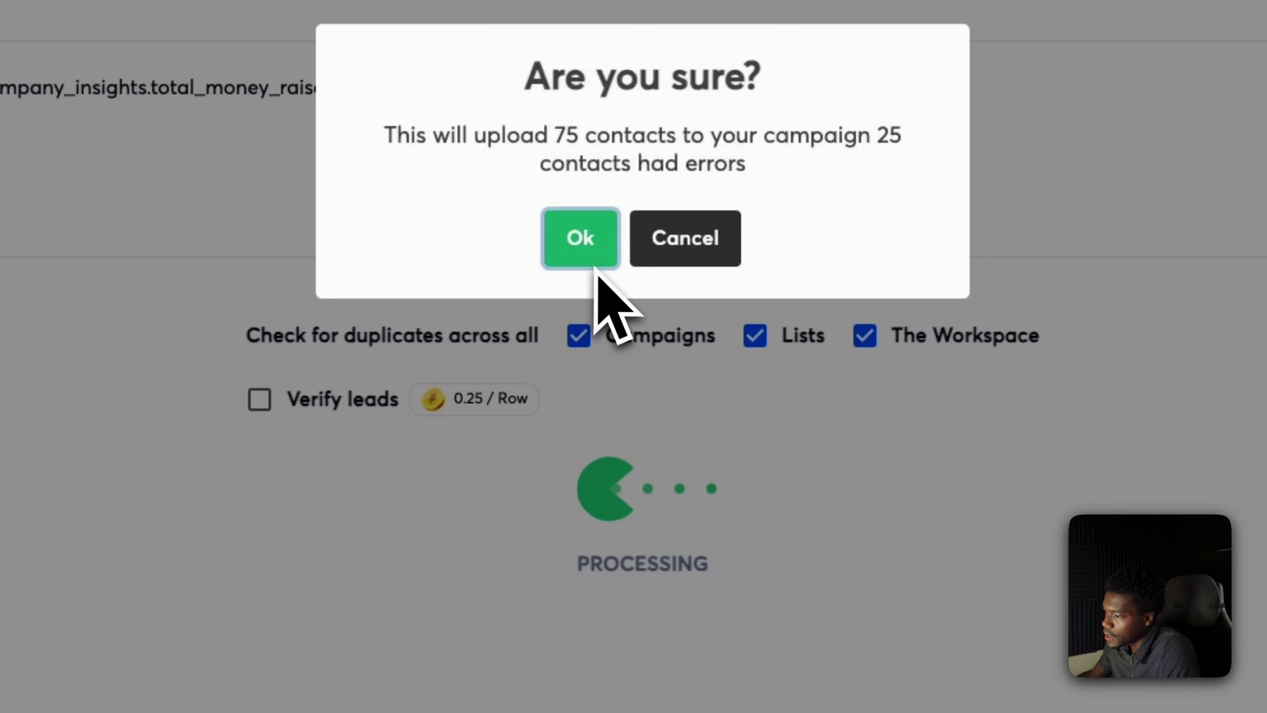
{"action": "left_click", "coordinate": [592, 229]}
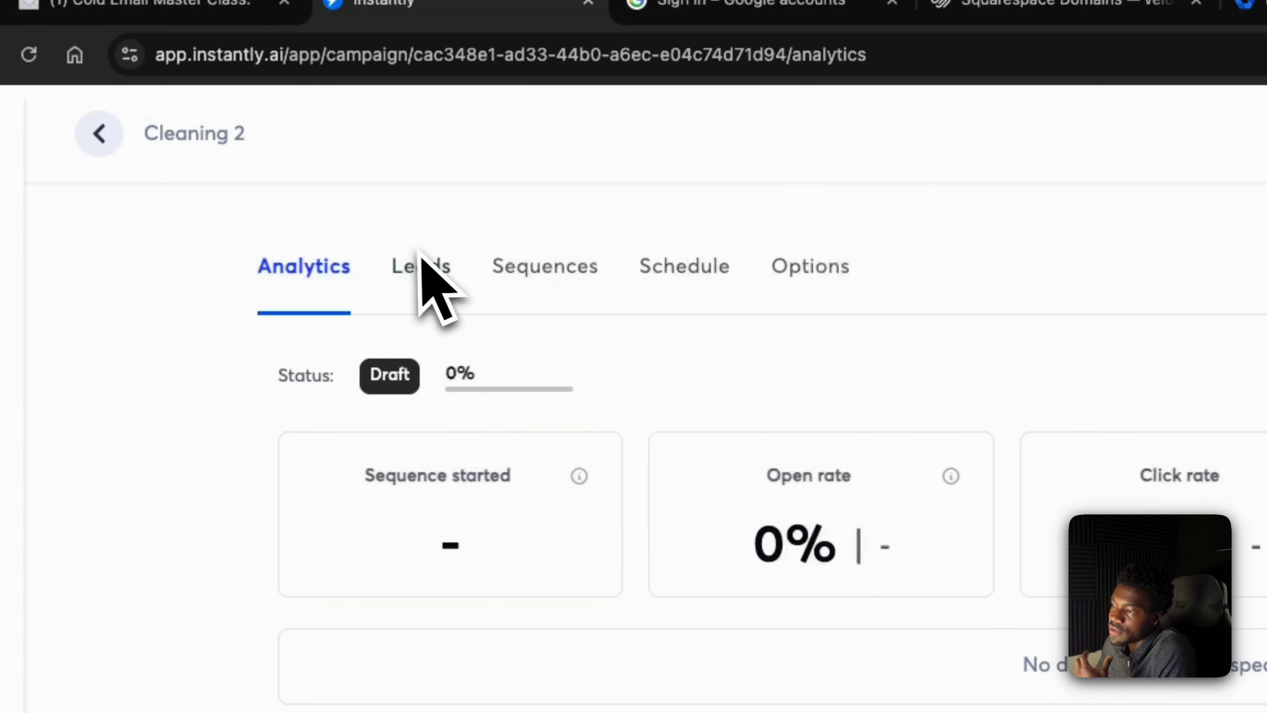
{"action": "left_click", "coordinate": [429, 267]}
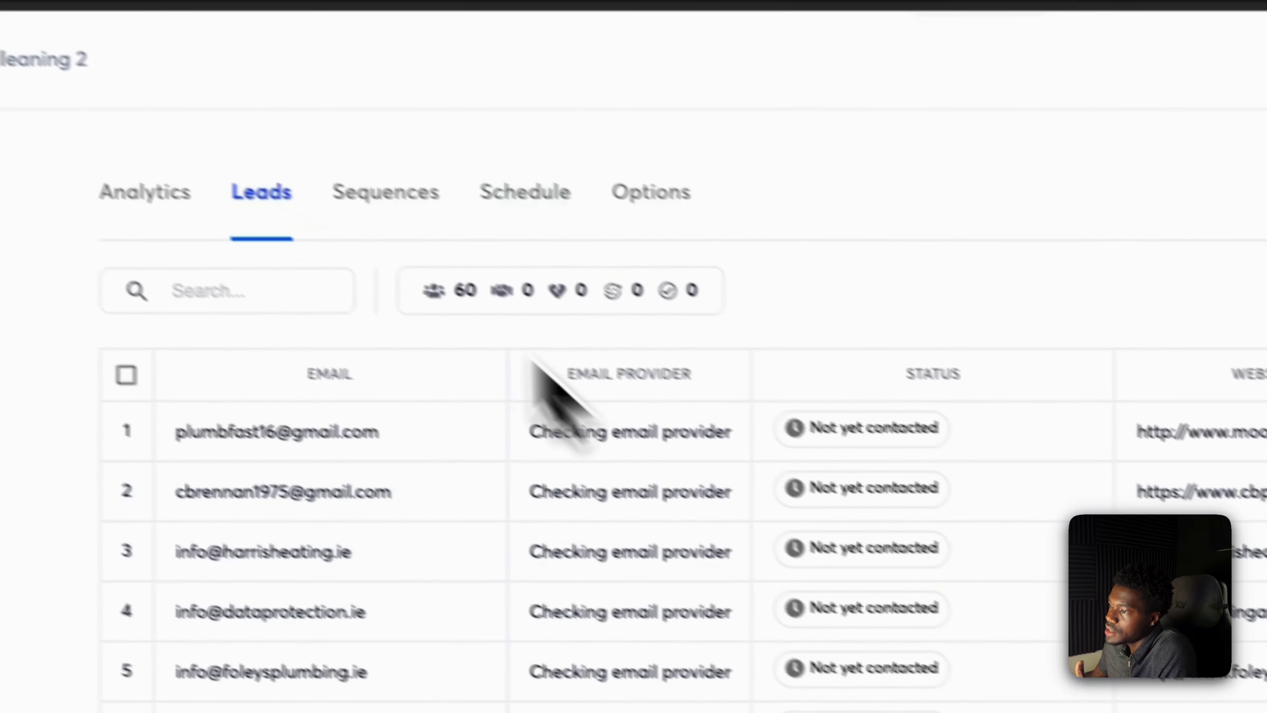
{"action": "left_click", "coordinate": [523, 272]}
{"action": "left_click", "coordinate": [453, 196]}
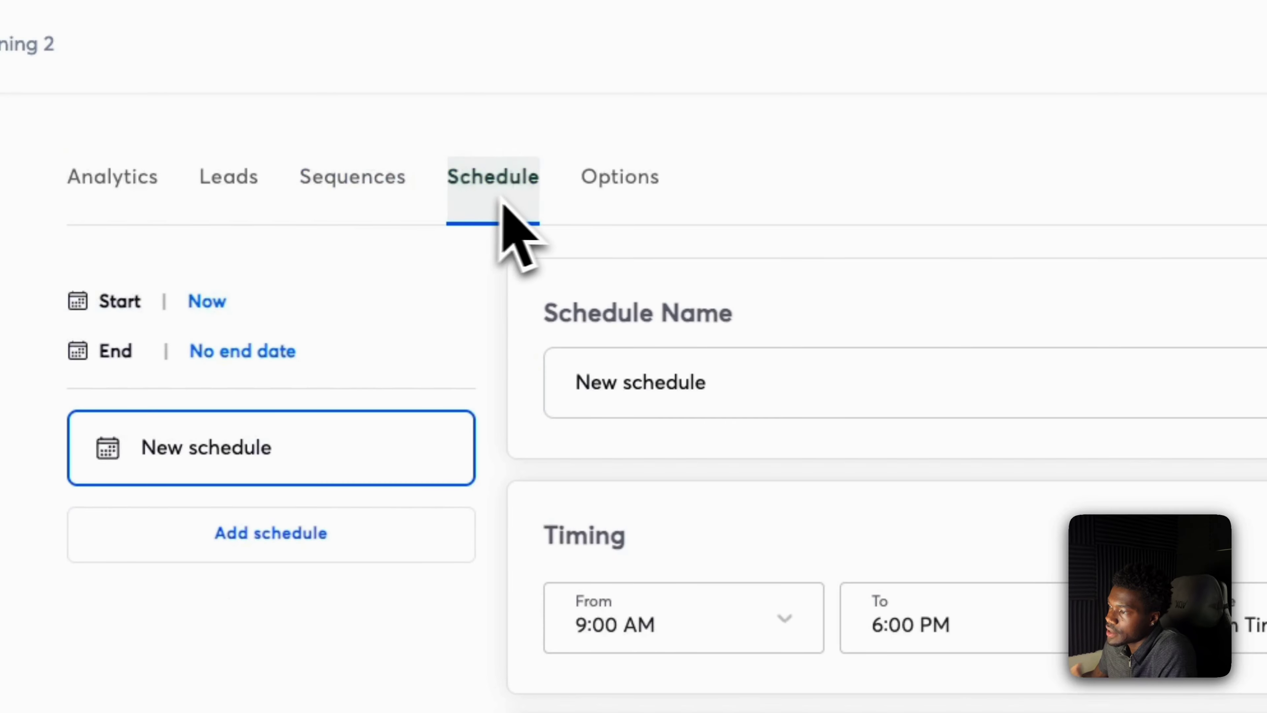
{"action": "left_click", "coordinate": [617, 204]}
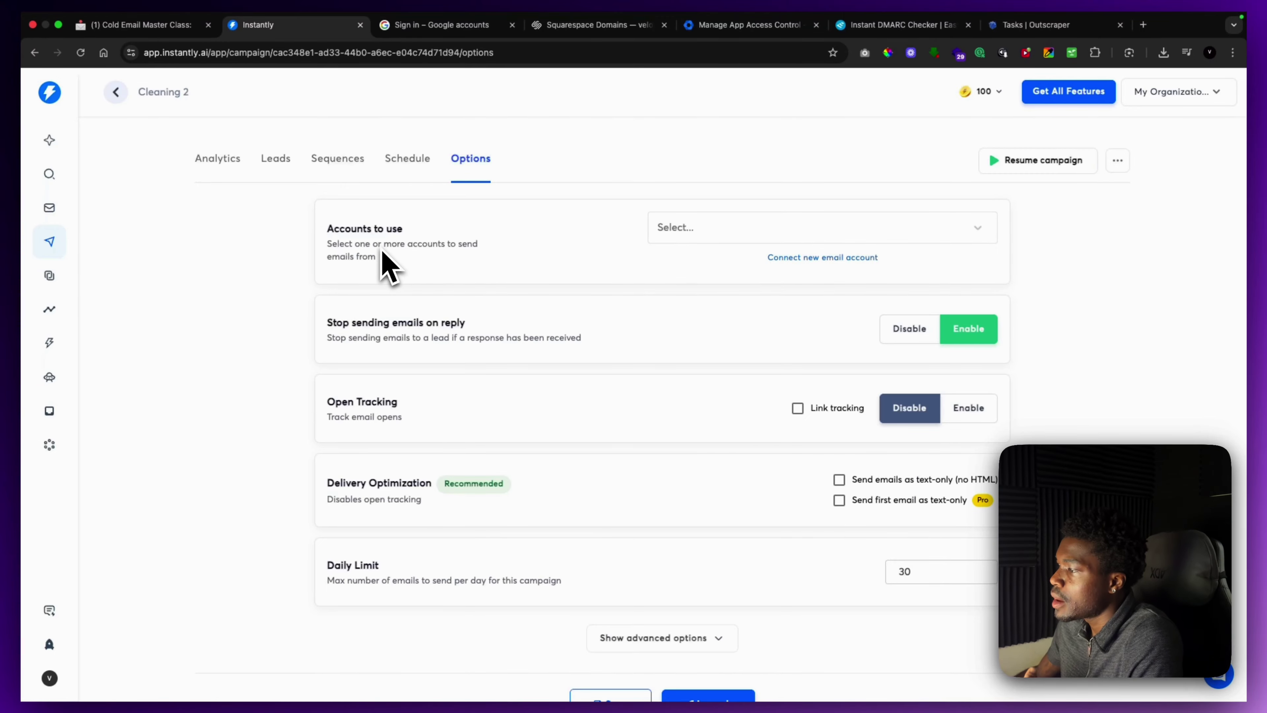
Review sending accounts, enable 'Send emails as text-only (no HTML)', and expand advanced options
{"action": "left_click", "coordinate": [758, 227]}
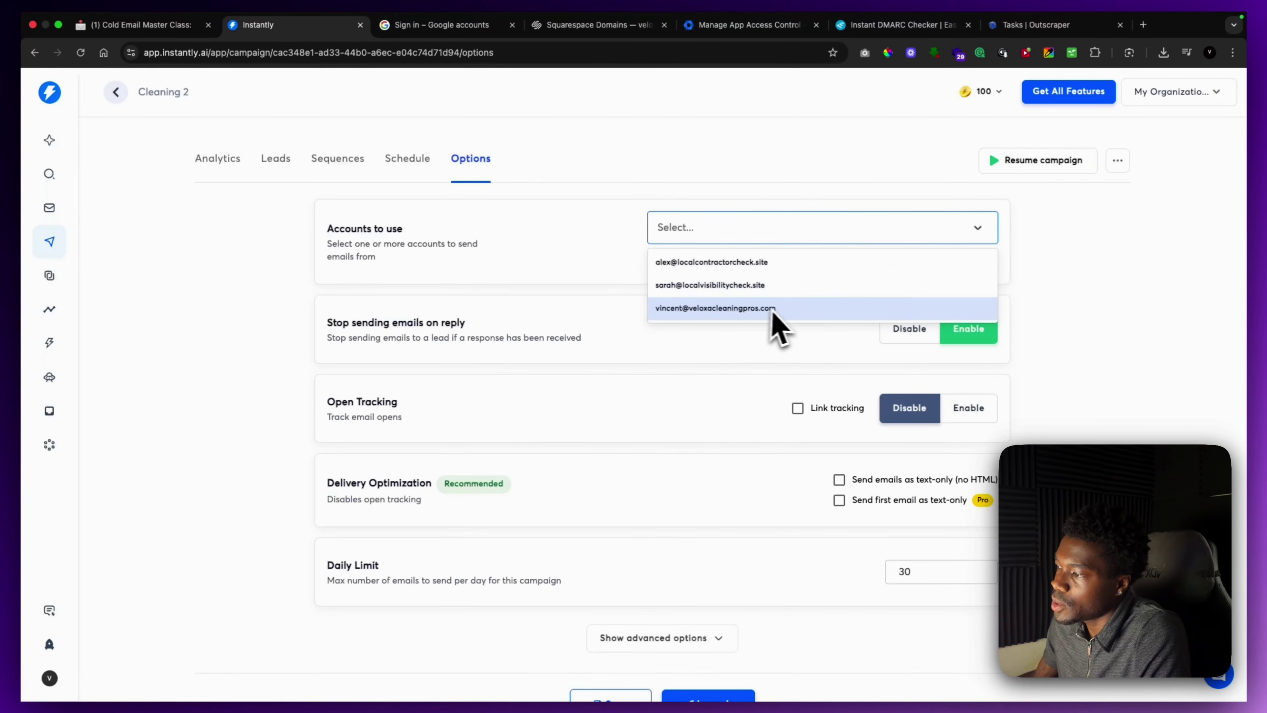
{"action": "left_click", "coordinate": [724, 366]}
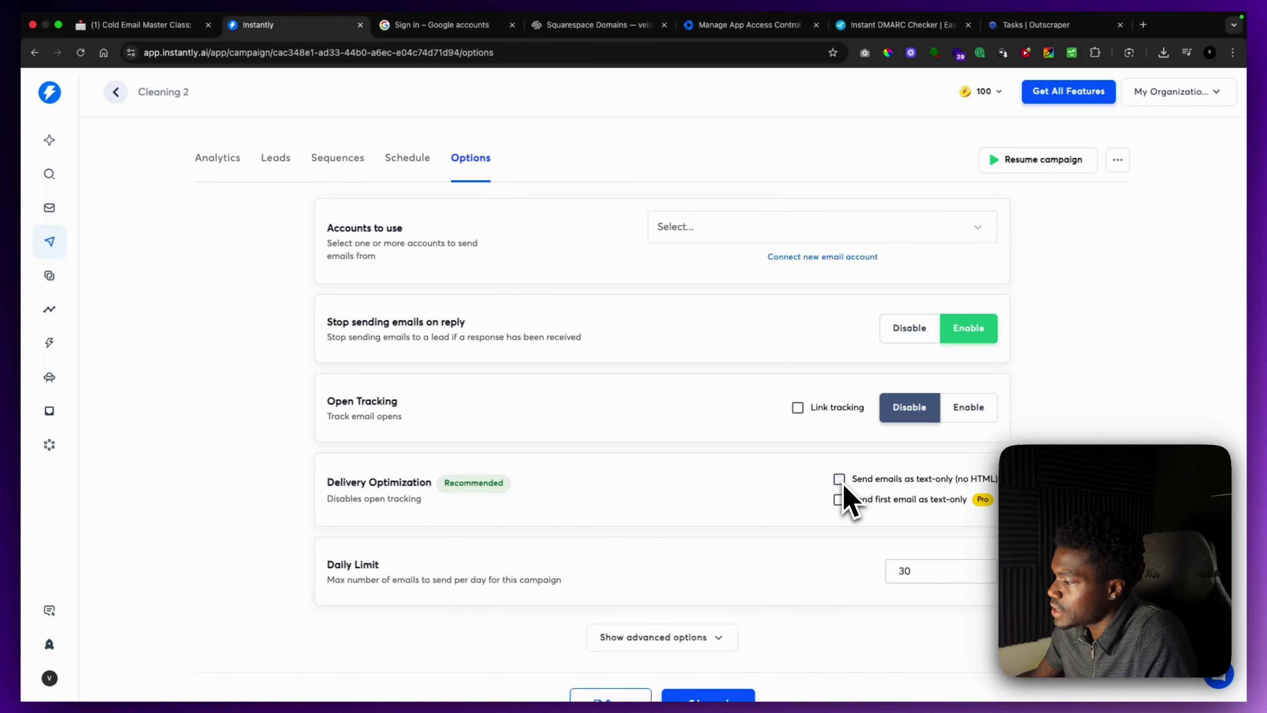
{"action": "left_click", "coordinate": [840, 481]}
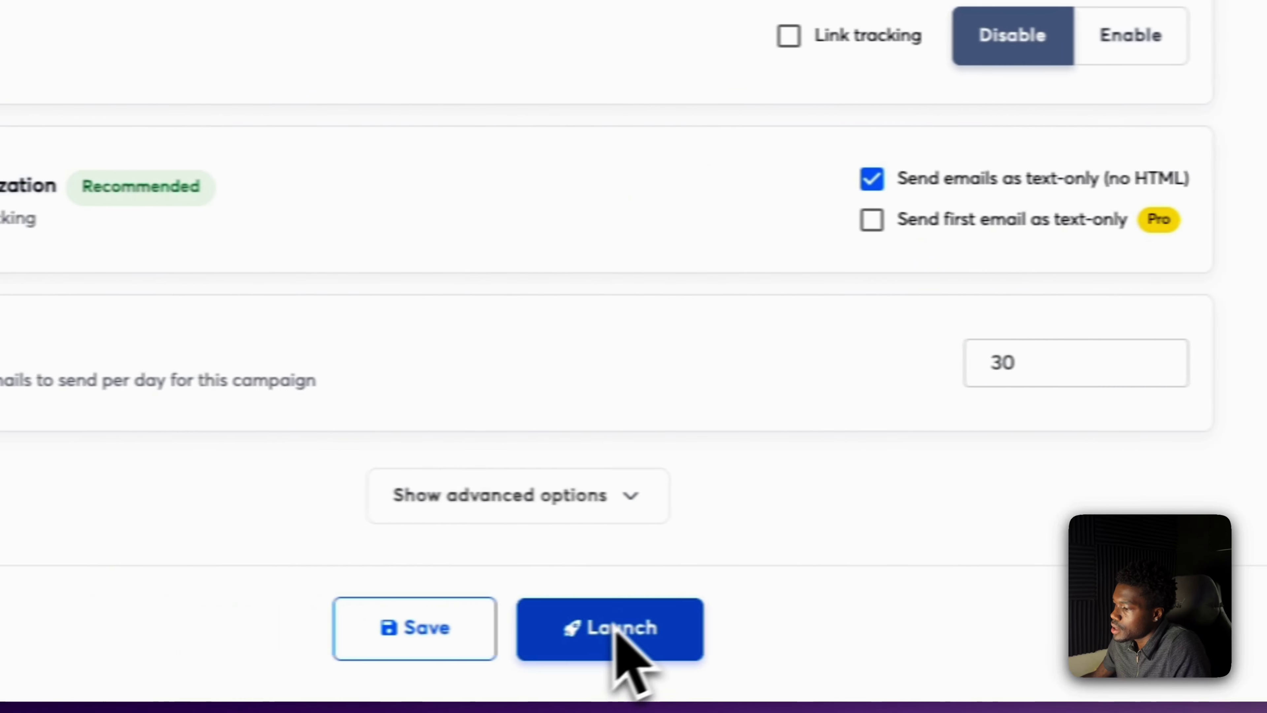
{"action": "left_click", "coordinate": [348, 494]}
{"action": "scroll", "coordinate": [346, 509], "scroll_direction": "down", "scroll_amount": 5}
{"action": "scroll", "coordinate": [544, 435], "scroll_direction": "down", "scroll_amount": 15}
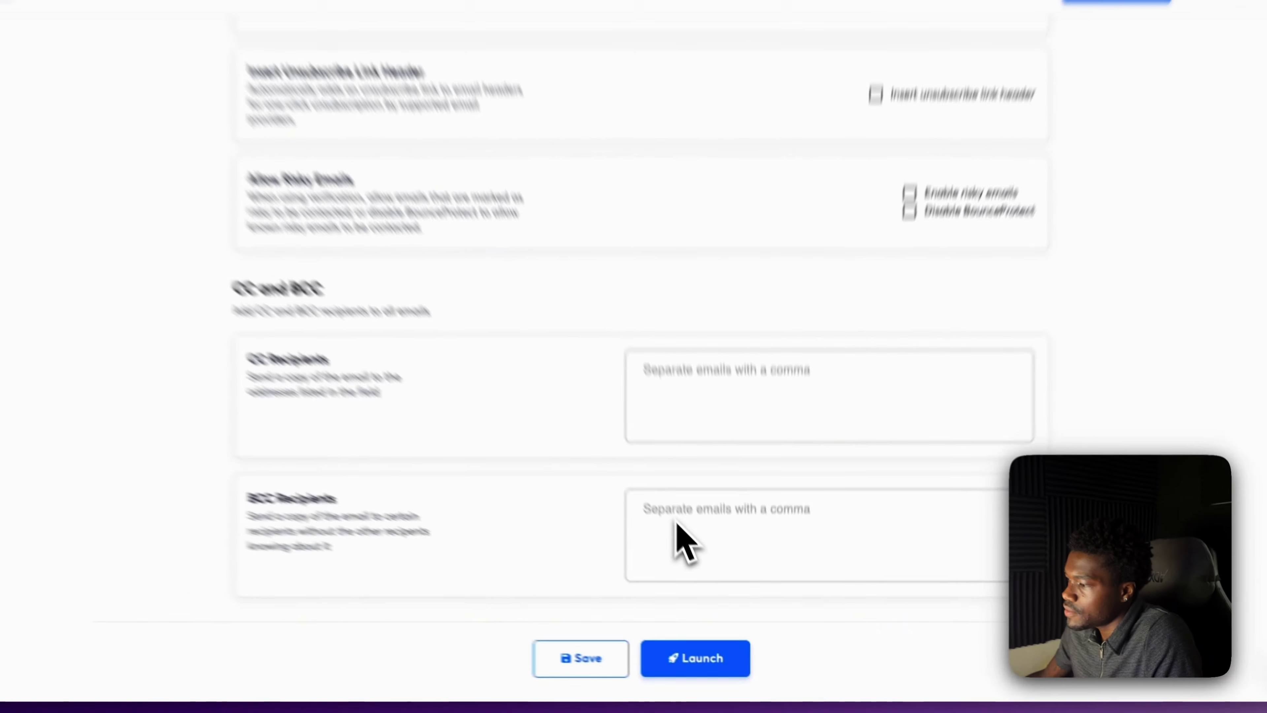
{"action": "scroll", "coordinate": [676, 522], "scroll_direction": "up", "scroll_amount": 20}
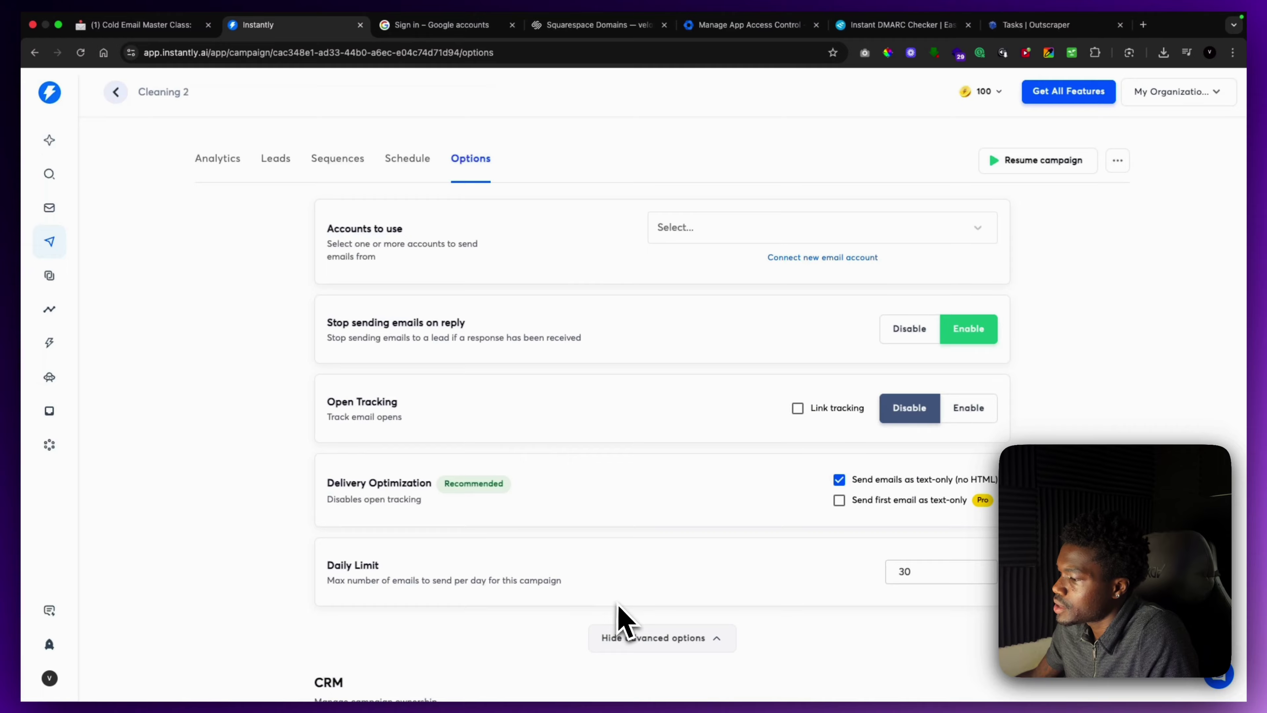
{"action": "left_click", "coordinate": [406, 170]}
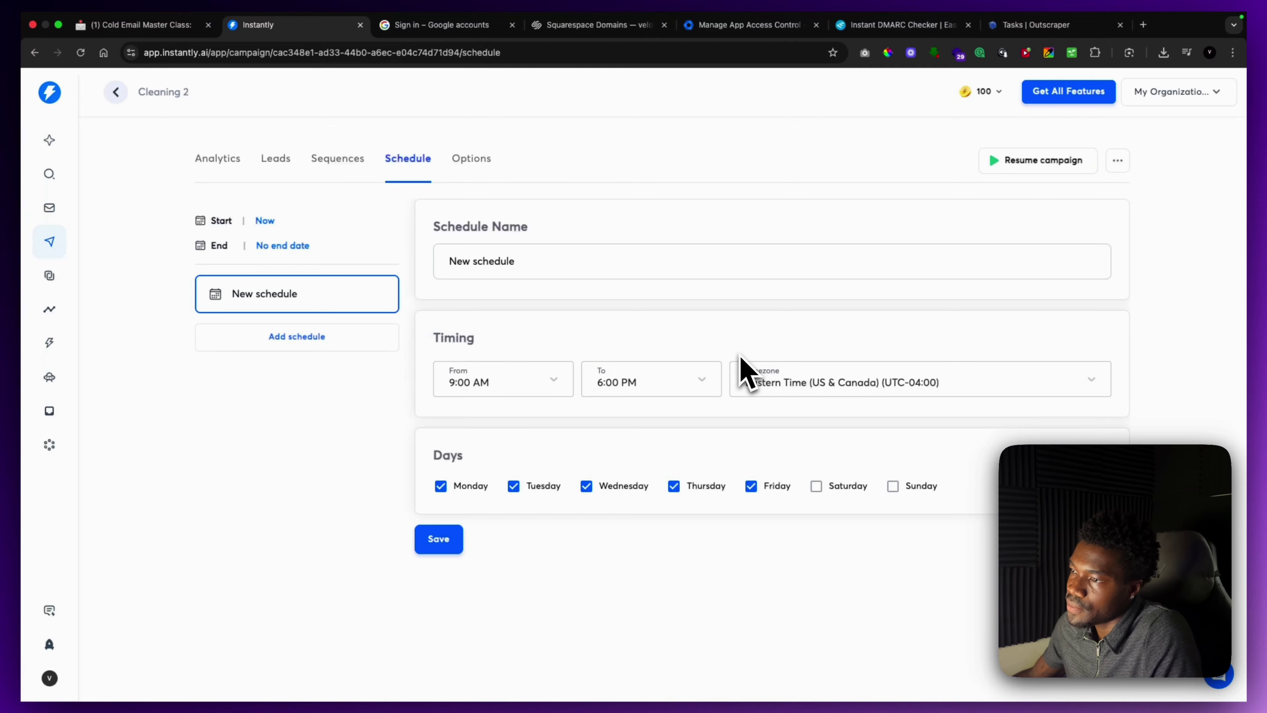
Review the Cleaning 2 campaign's Analytics, Leads and Sequences pages, ending on Analytics
{"action": "left_click", "coordinate": [221, 163]}
{"action": "mouse_move", "coordinate": [290, 185]}
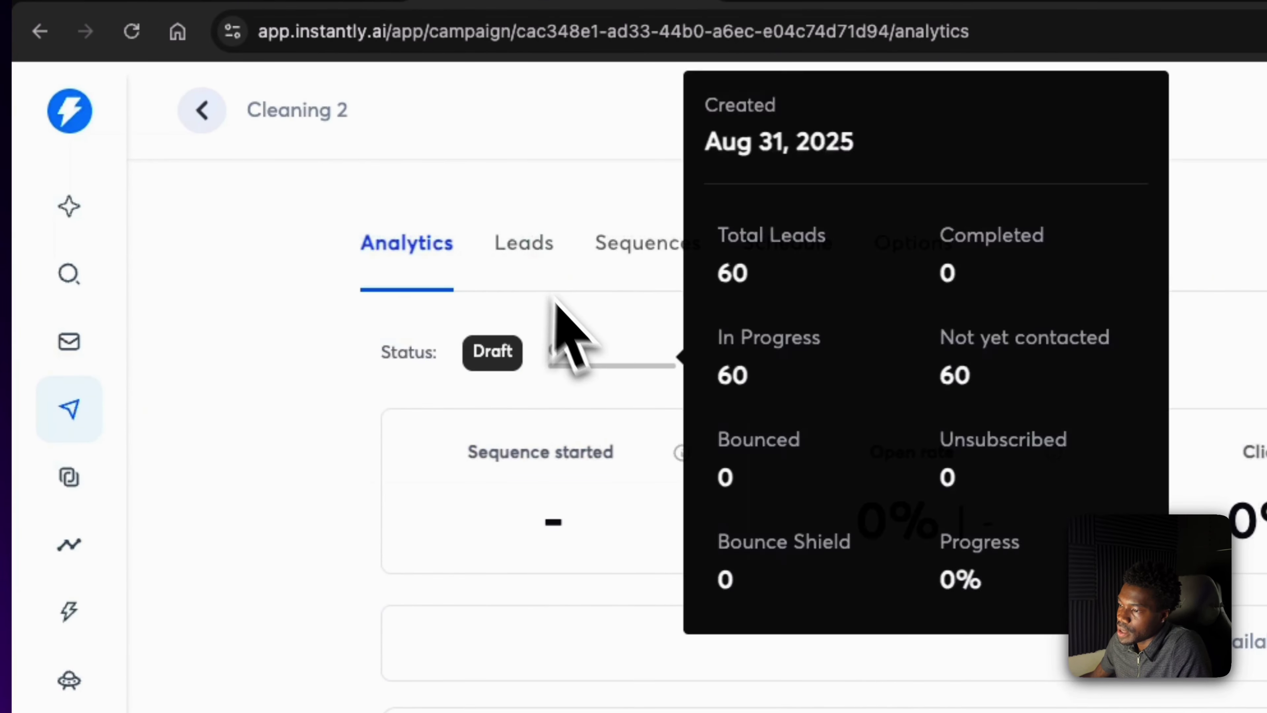
{"action": "left_click", "coordinate": [553, 237]}
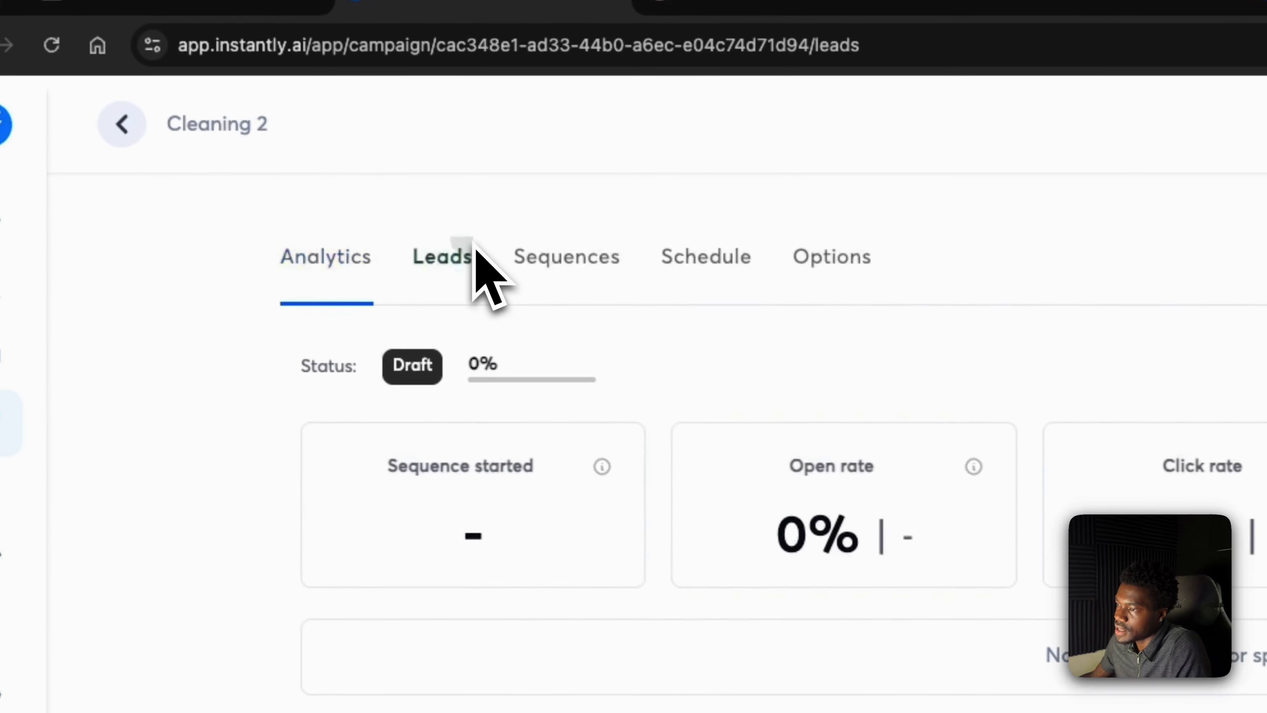
{"action": "left_click", "coordinate": [590, 267]}
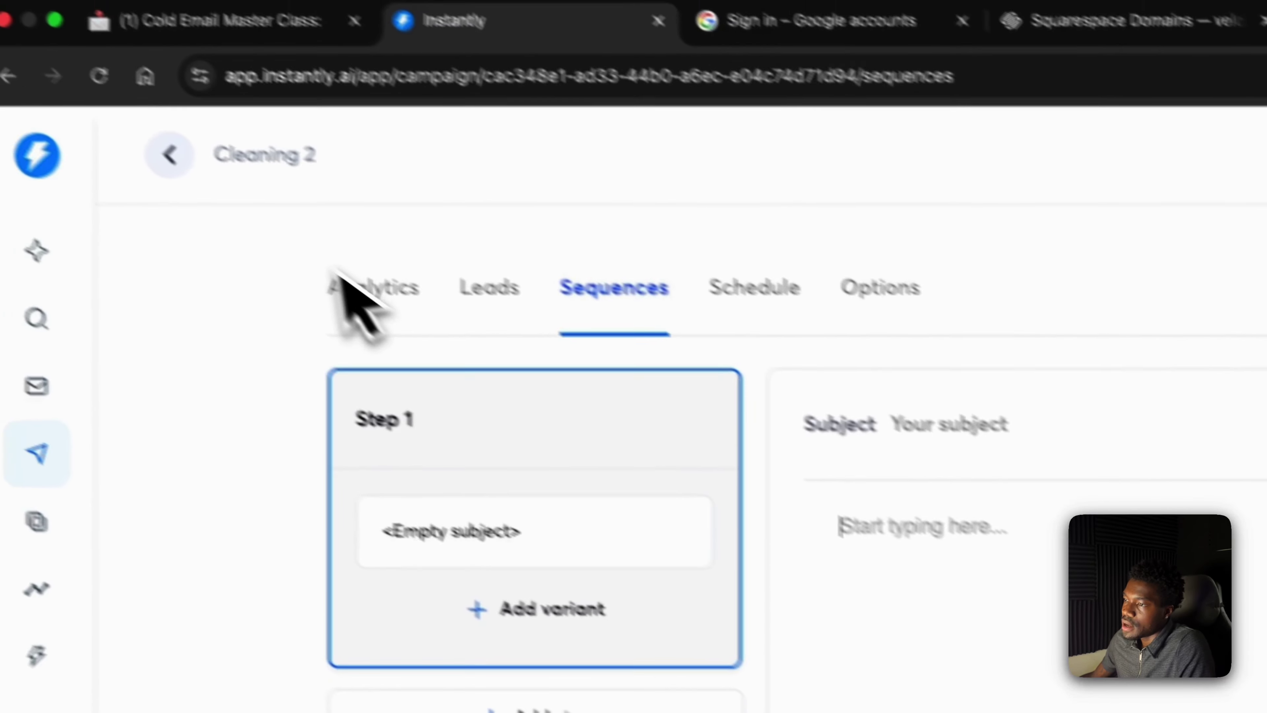
{"action": "left_click", "coordinate": [0, 2]}
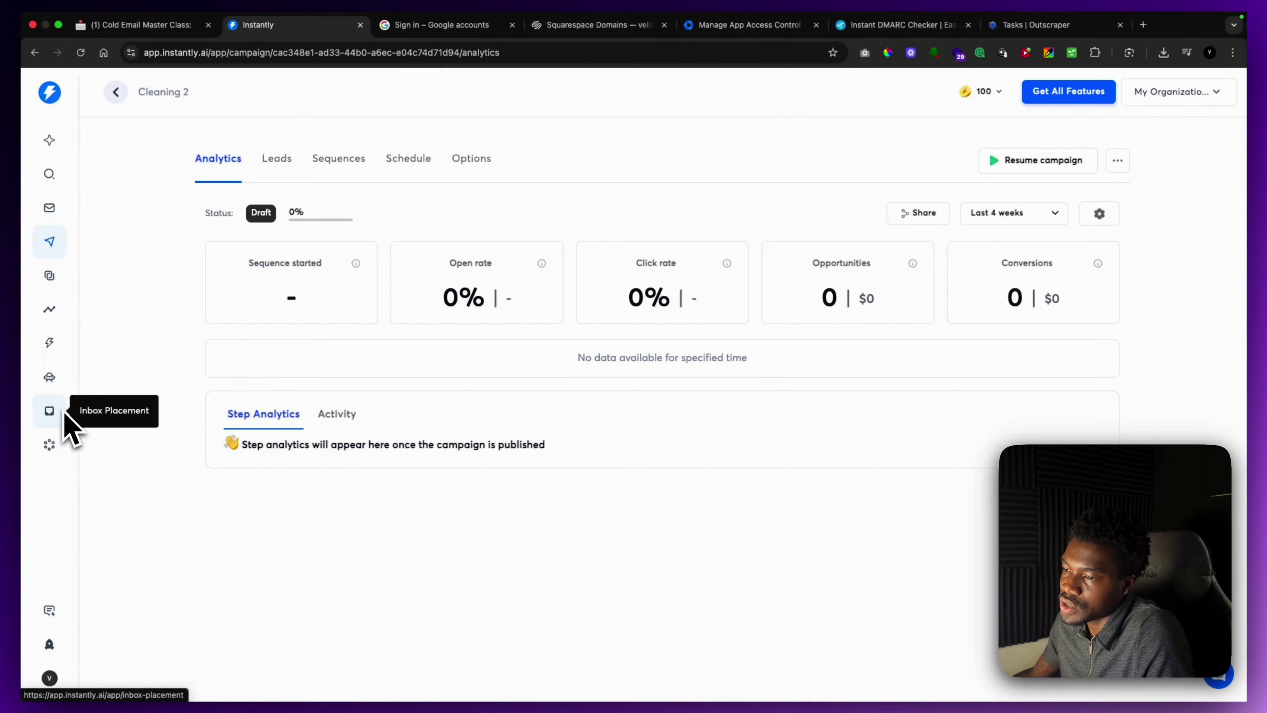
Create a new inbox placement test named 'test 2' and choose the one-time test type
{"action": "left_click", "coordinate": [63, 413]}
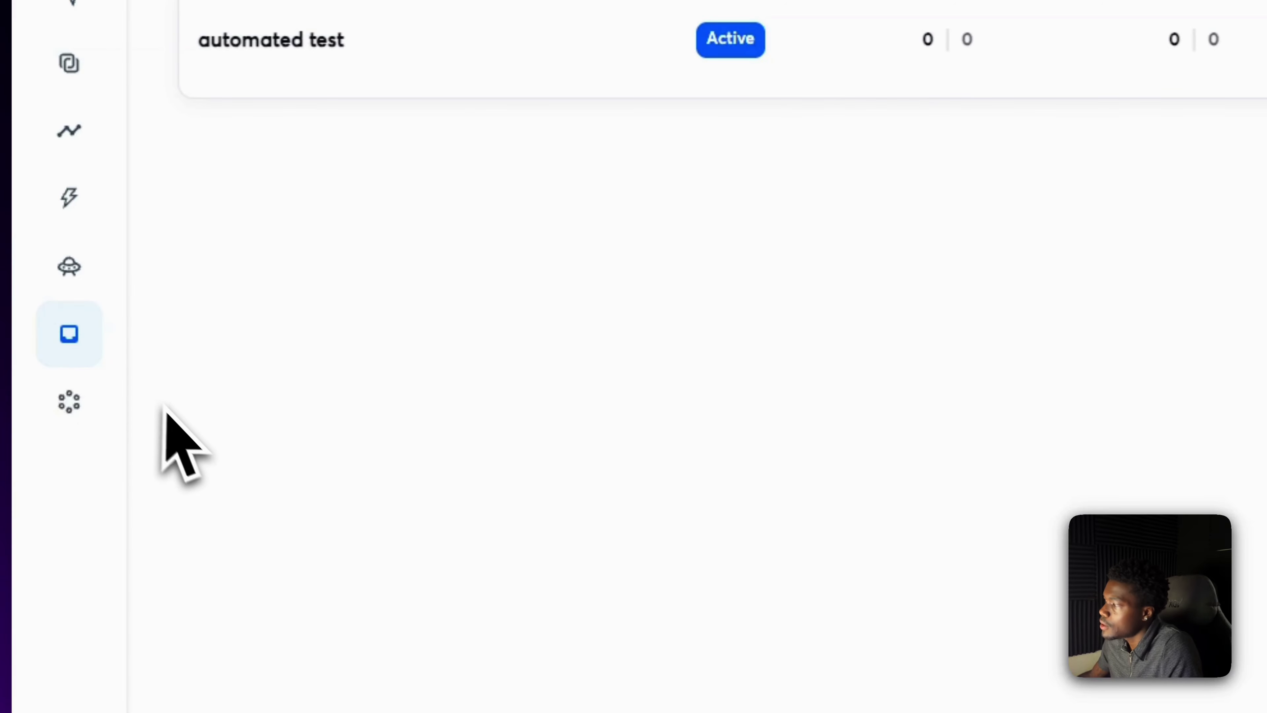
{"action": "left_click", "coordinate": [1142, 316]}
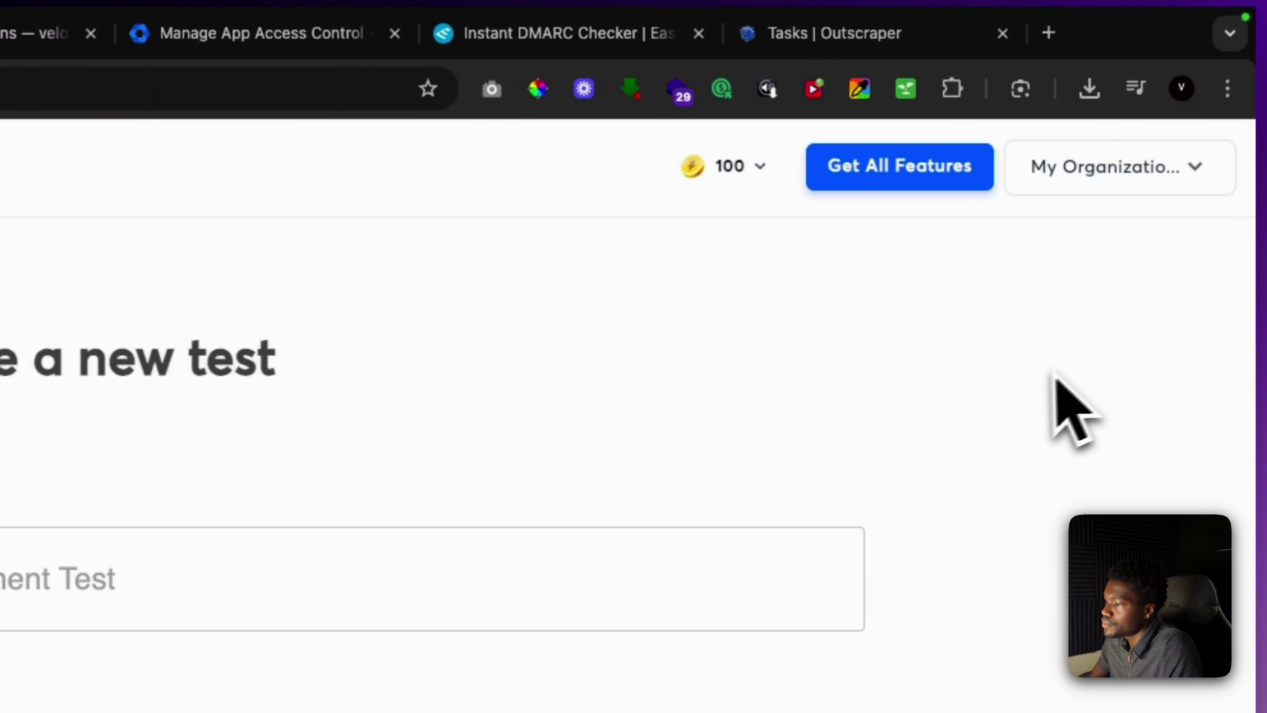
{"action": "left_click", "coordinate": [10, 569]}
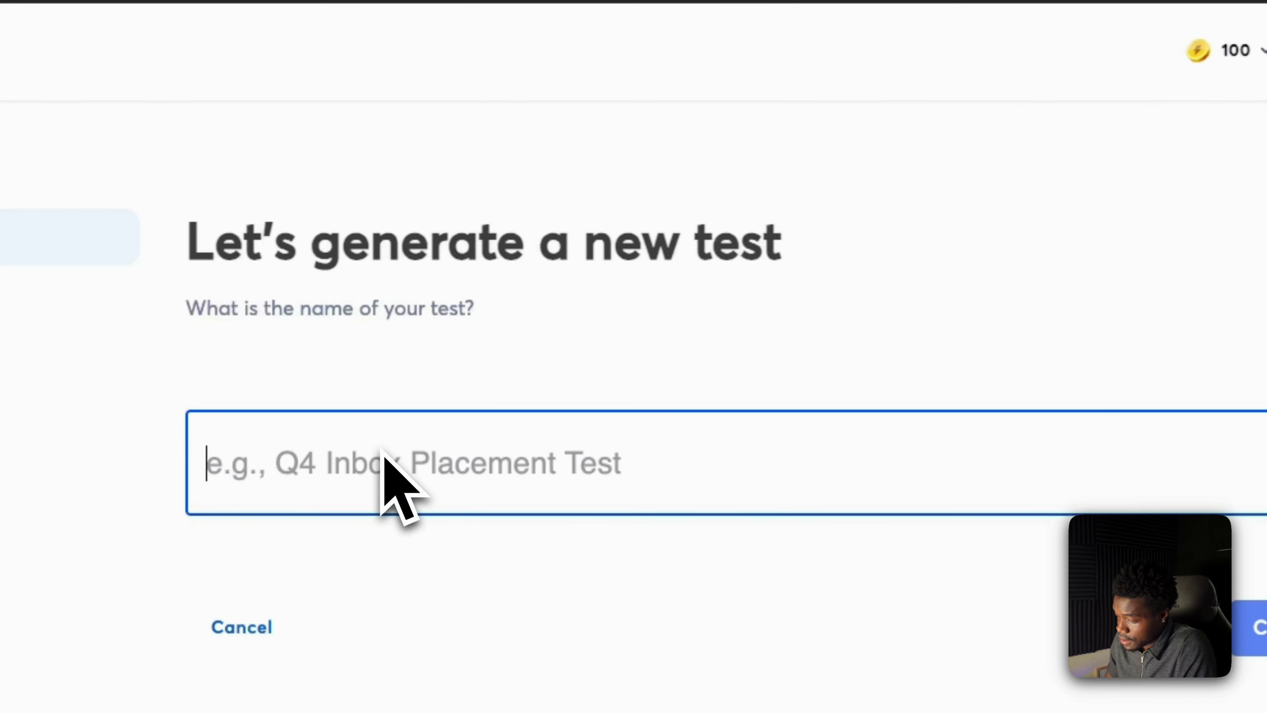
{"action": "type", "text": "test 2"}
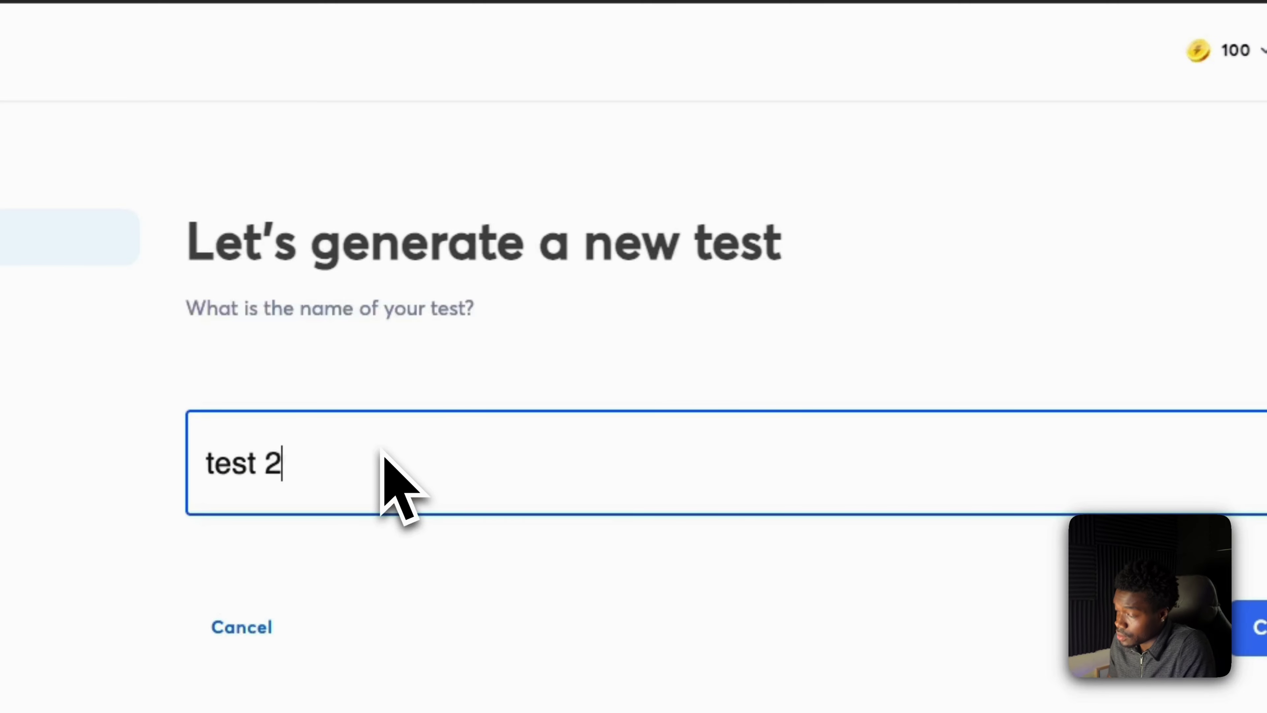
{"action": "left_click", "coordinate": [1255, 628]}
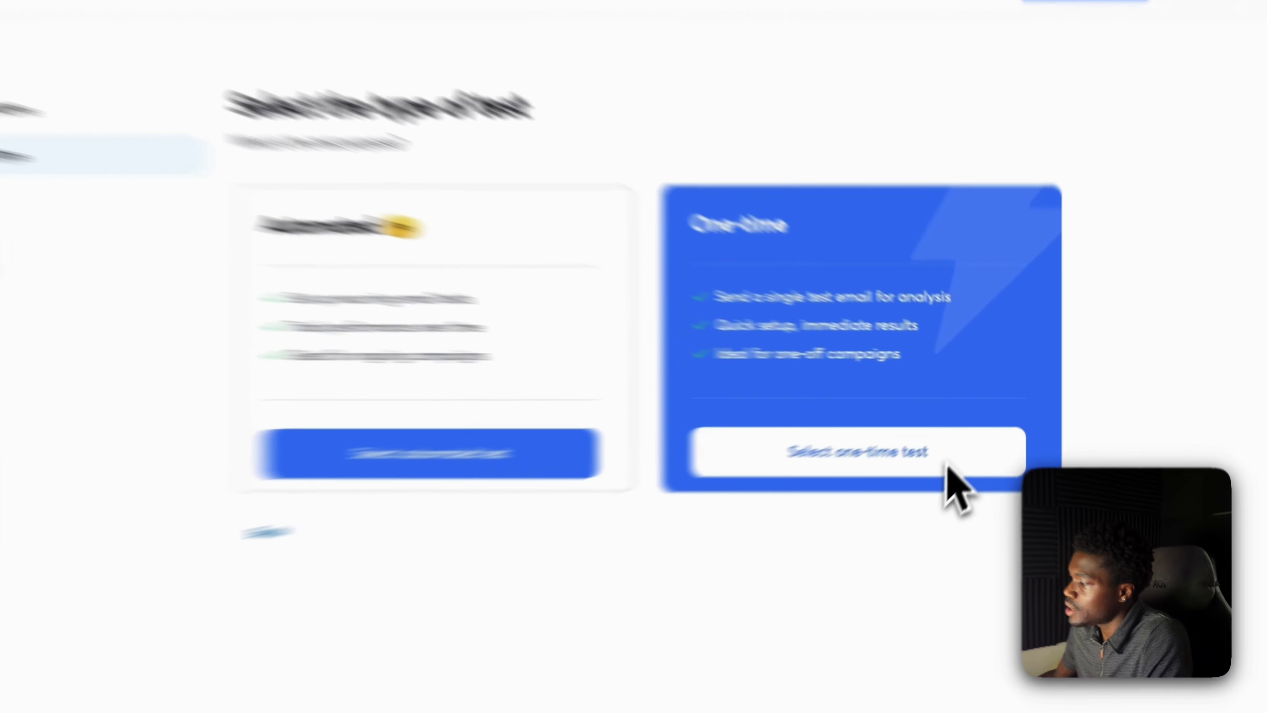
{"action": "left_click", "coordinate": [973, 432]}
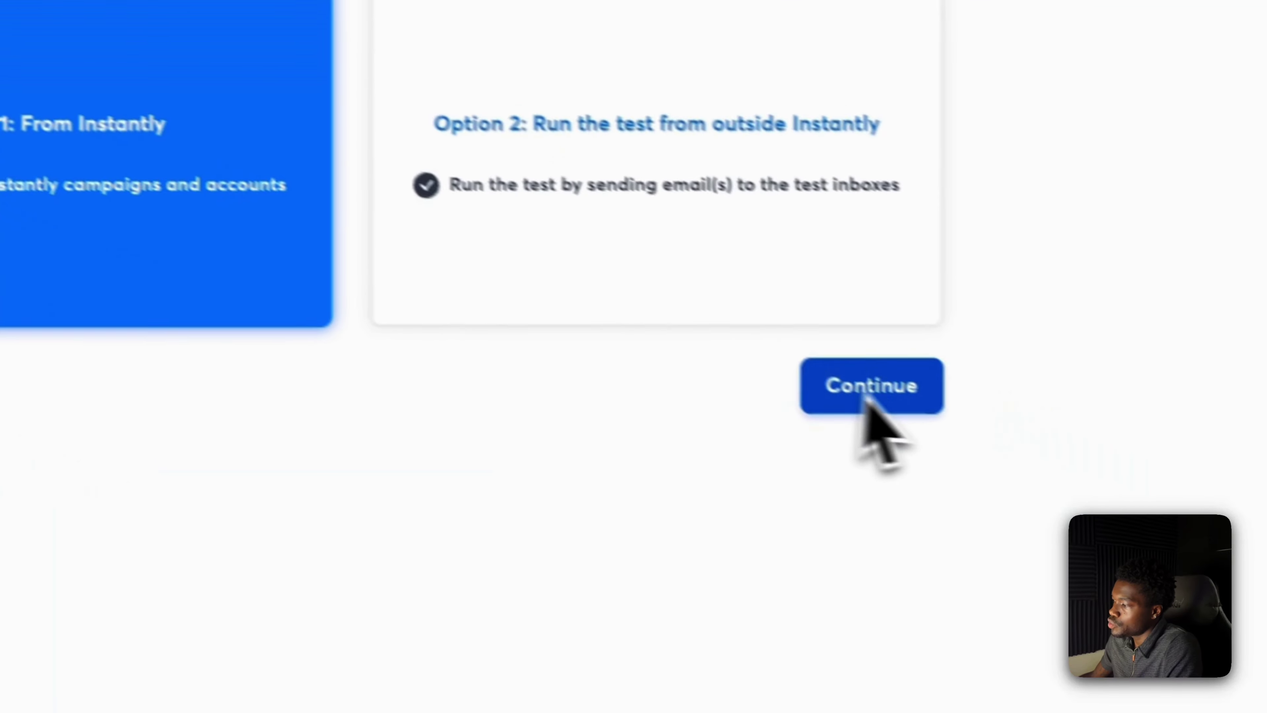
{"action": "left_click", "coordinate": [466, 329]}
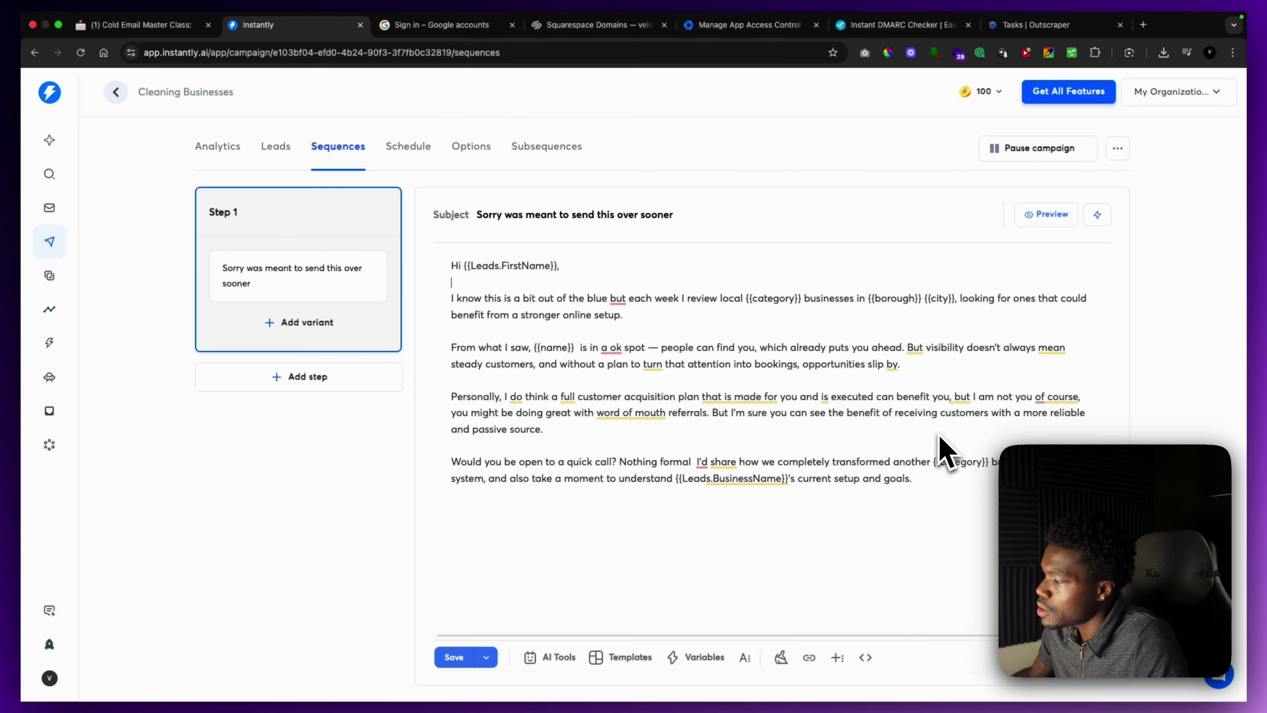
Place the cursor at the call-question paragraph in the Cleaning Businesses email body
{"action": "left_click", "coordinate": [575, 453]}
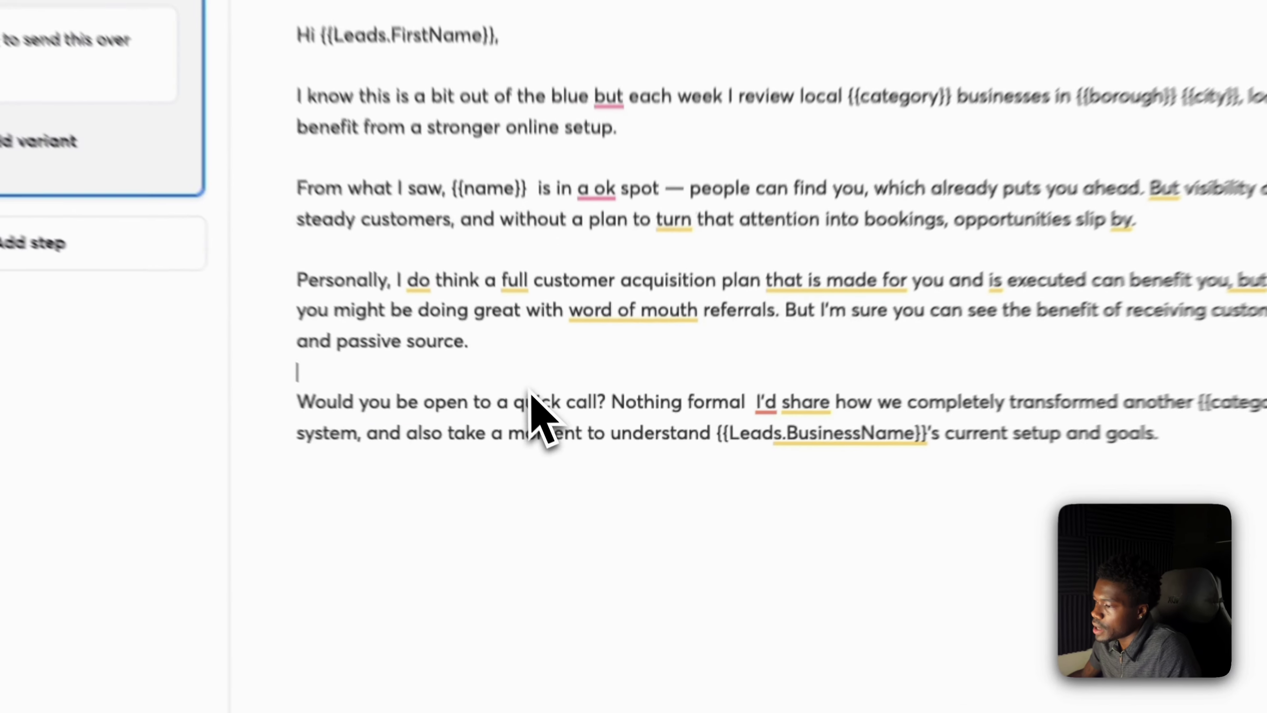
{"action": "left_click", "coordinate": [531, 394], "text": "shift"}
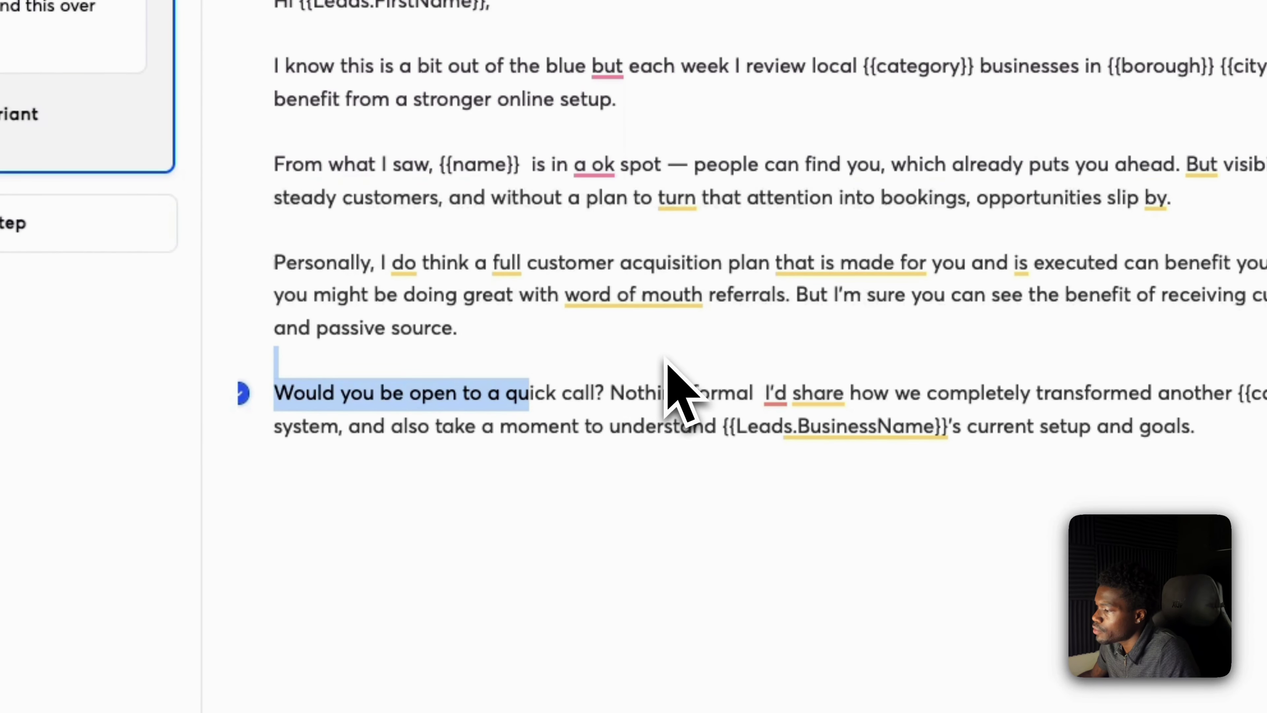
{"action": "left_click", "coordinate": [665, 360]}
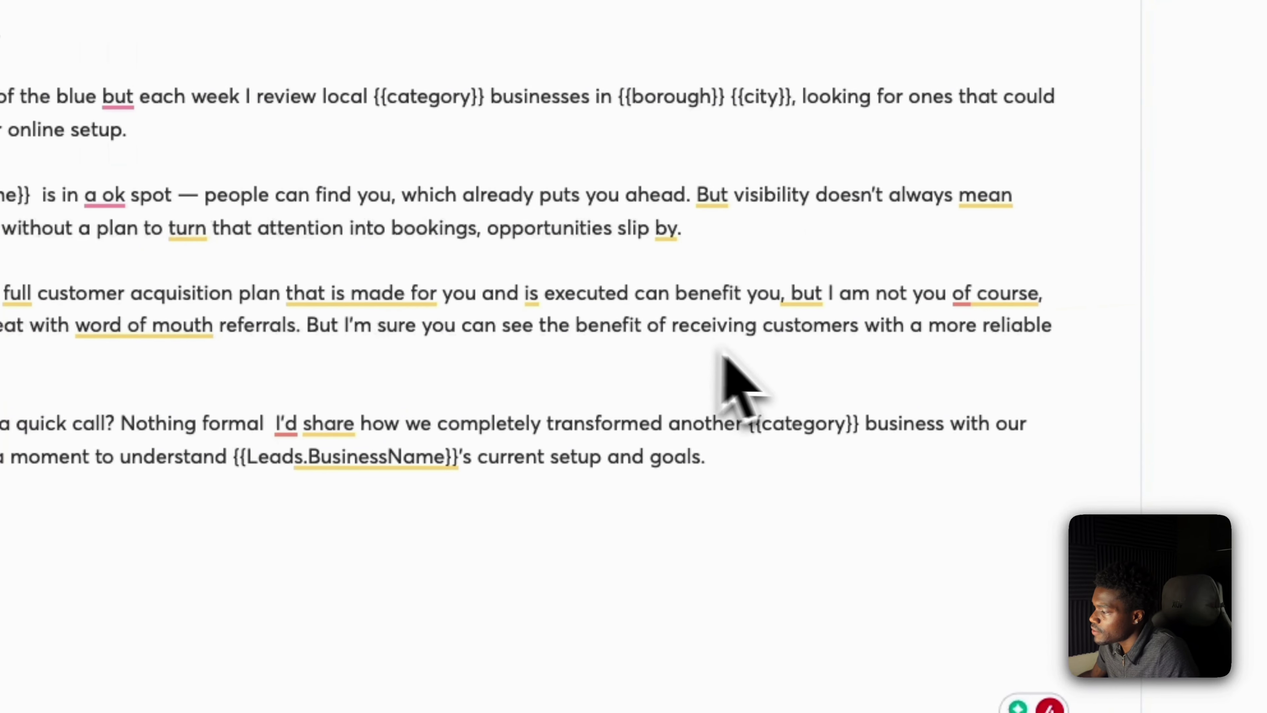